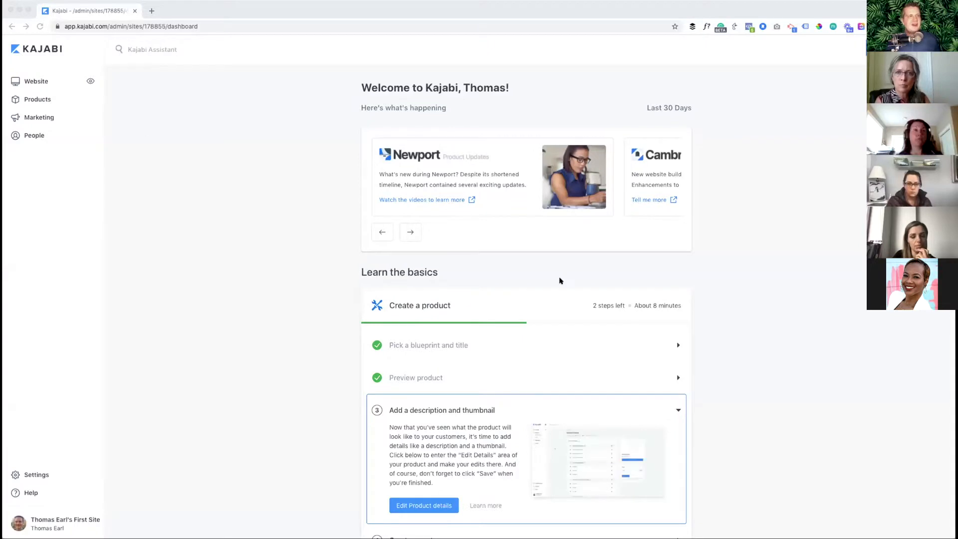
{"action": "left_click", "coordinate": [74, 214]}
{"action": "left_click", "coordinate": [235, 536]}
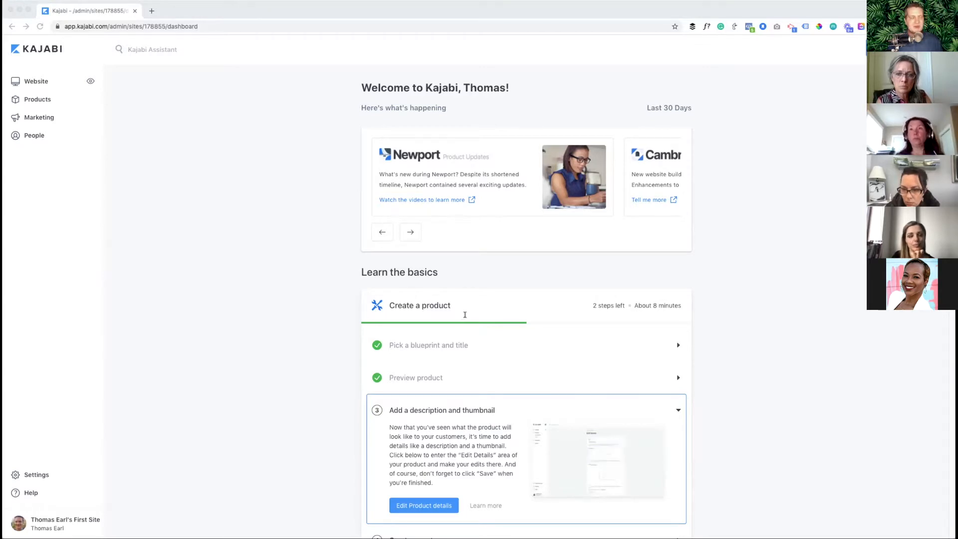
{"action": "left_click", "coordinate": [40, 300]}
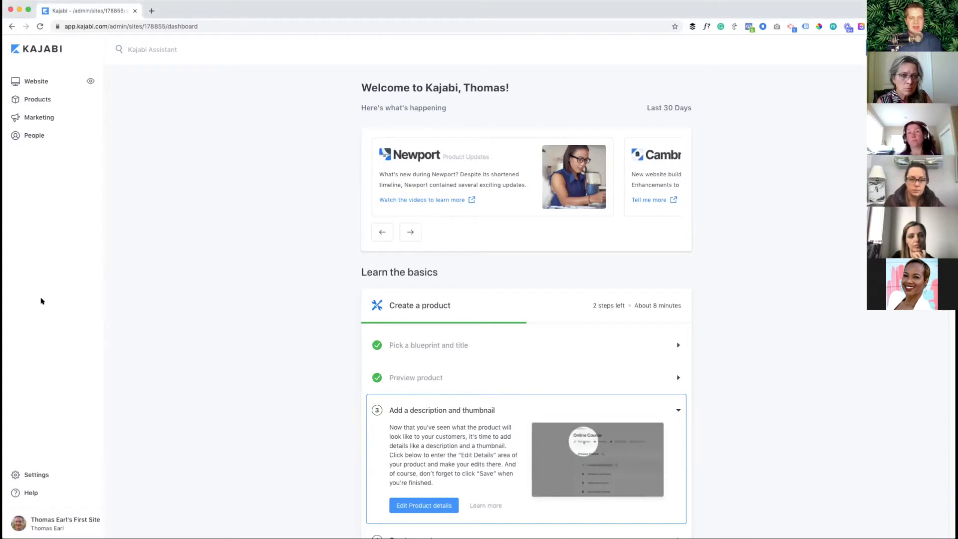
Open the Third Party Integrations page from the site settings.
{"action": "left_click", "coordinate": [26, 474]}
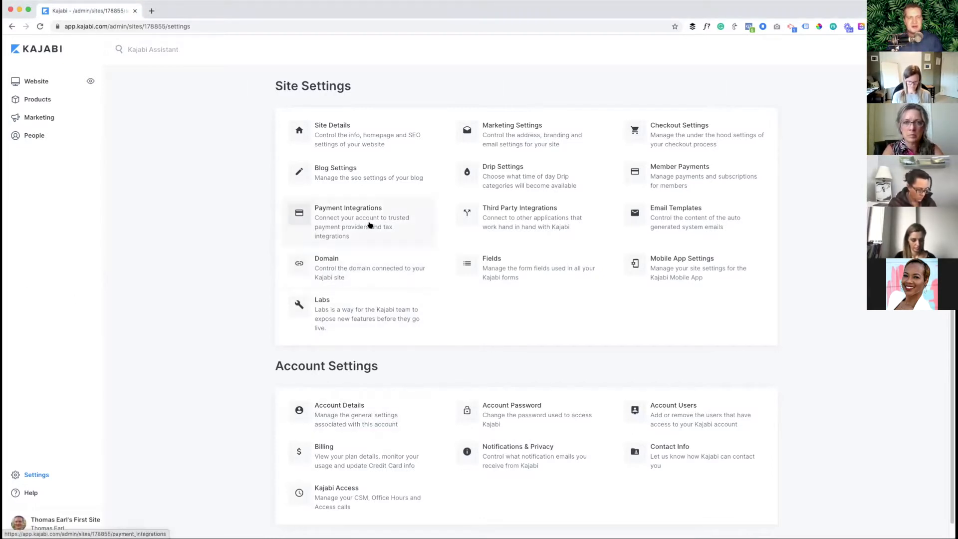
{"action": "scroll", "coordinate": [360, 434], "scroll_direction": "down", "scroll_amount": 1}
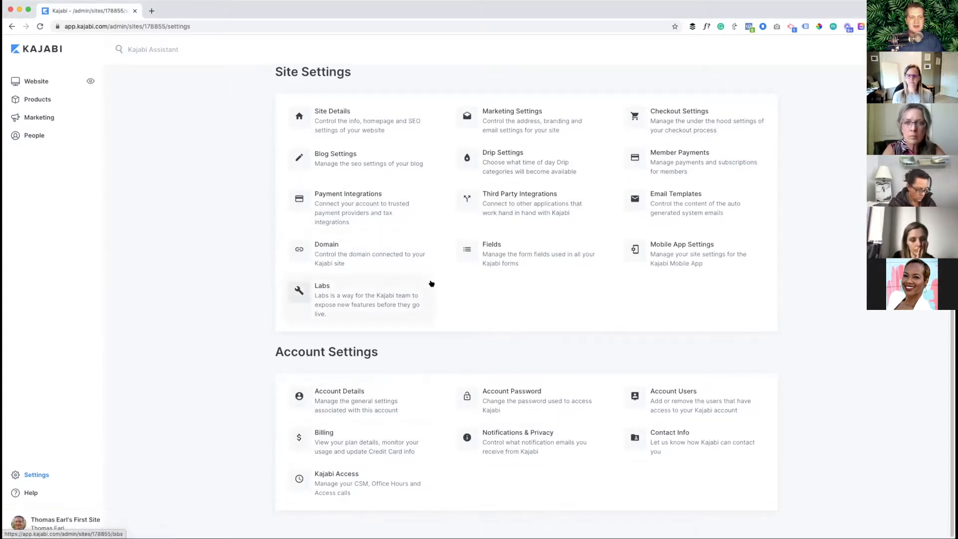
{"action": "left_click", "coordinate": [23, 476]}
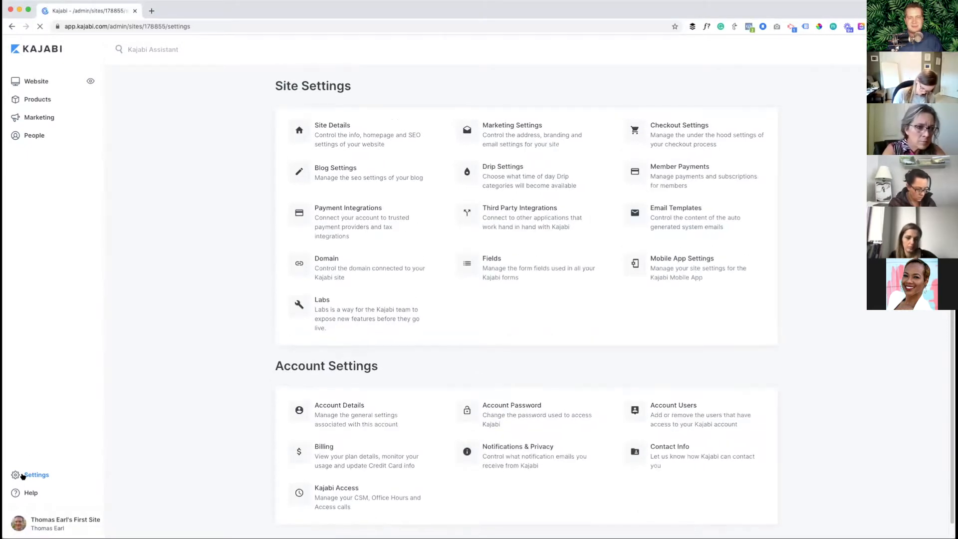
{"action": "left_click", "coordinate": [526, 219]}
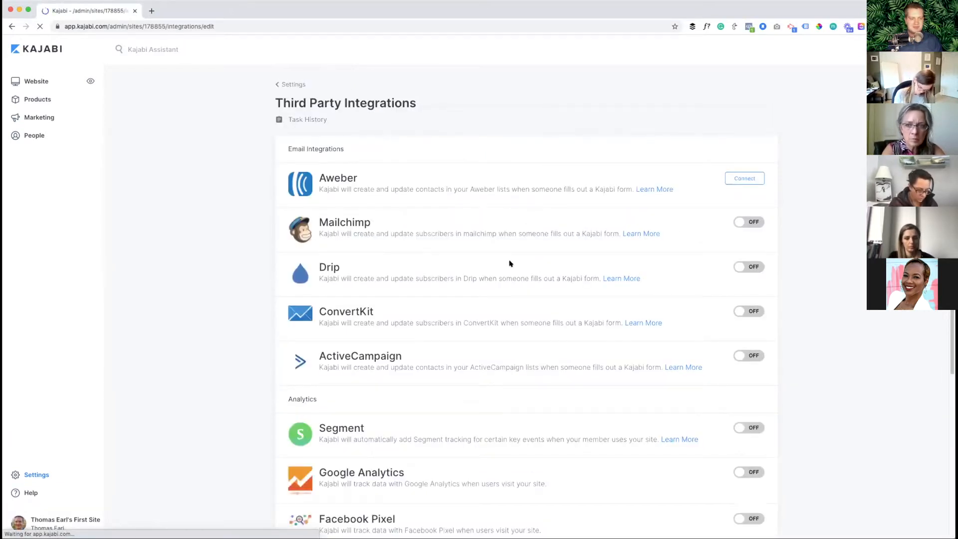
Turn on the Facebook Pixel integration under Analytics and show its empty Pixel Id field.
{"action": "scroll", "coordinate": [459, 381], "scroll_direction": "down", "scroll_amount": 3}
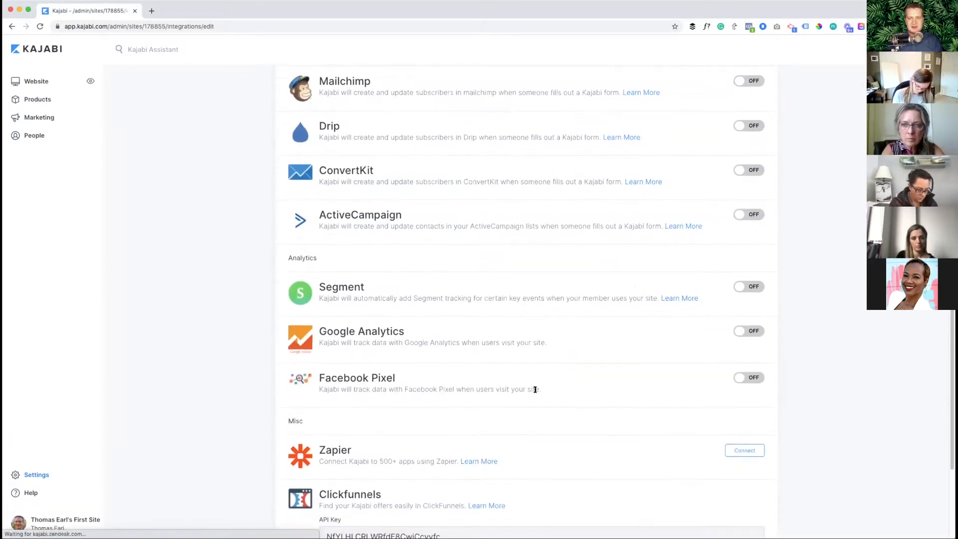
{"action": "left_click_drag", "start_coordinate": [295, 376], "coordinate": [407, 382]}
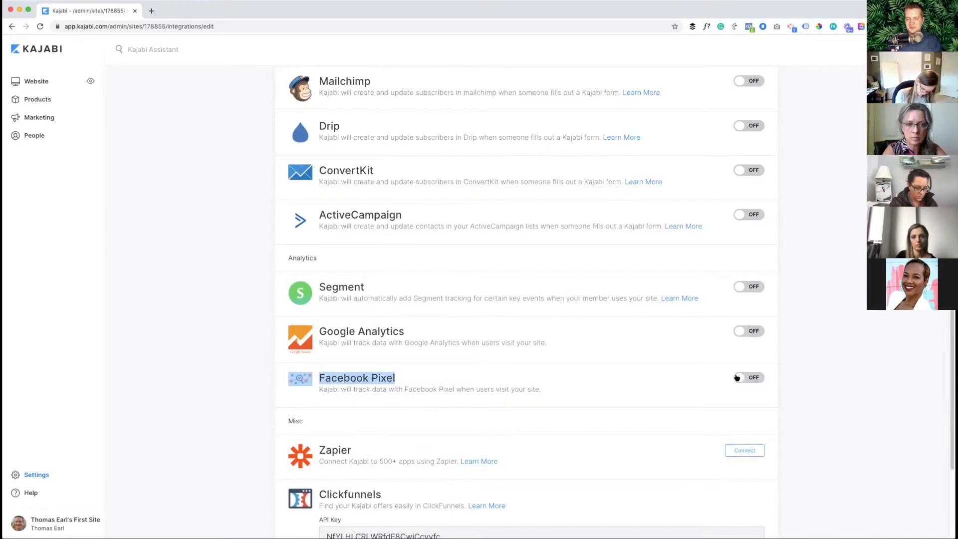
{"action": "left_click", "coordinate": [740, 379]}
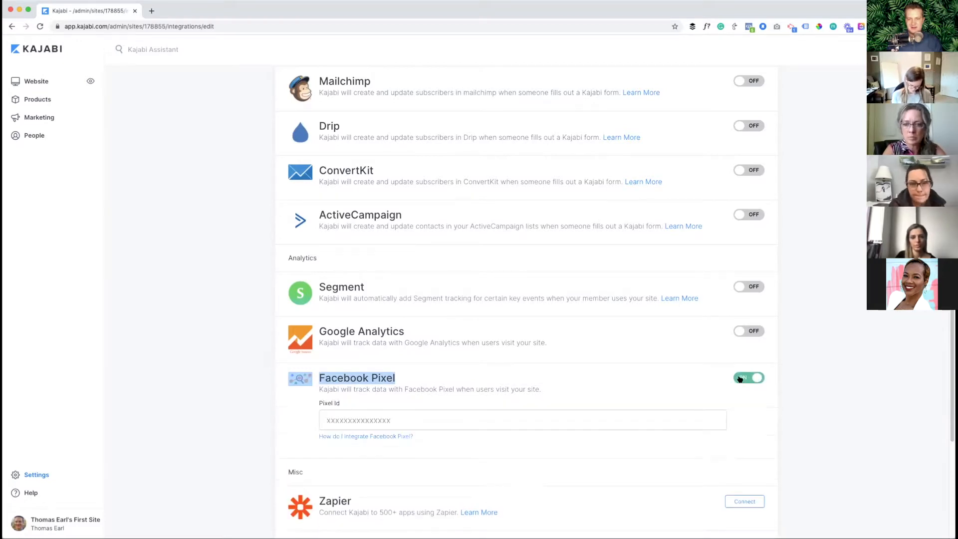
{"action": "left_click", "coordinate": [370, 420]}
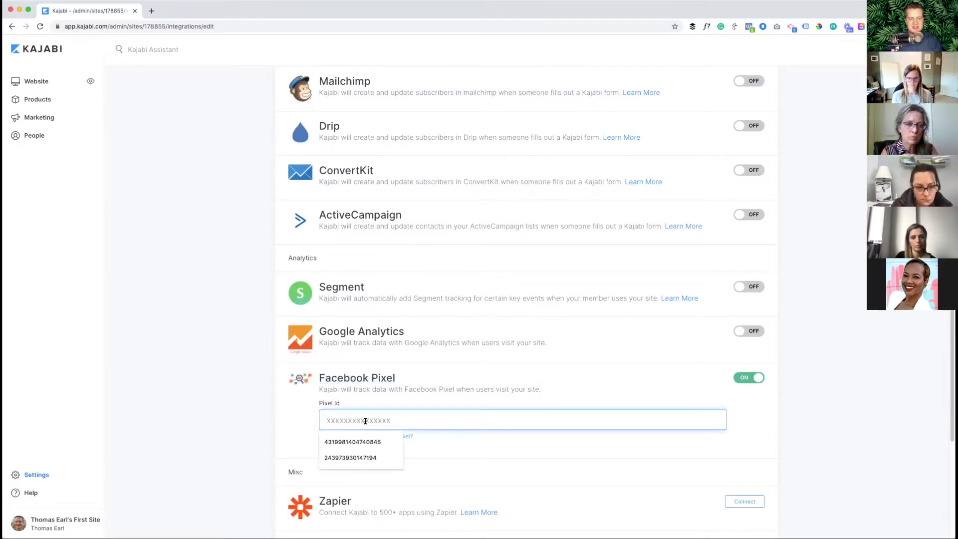
{"action": "left_click", "coordinate": [286, 407]}
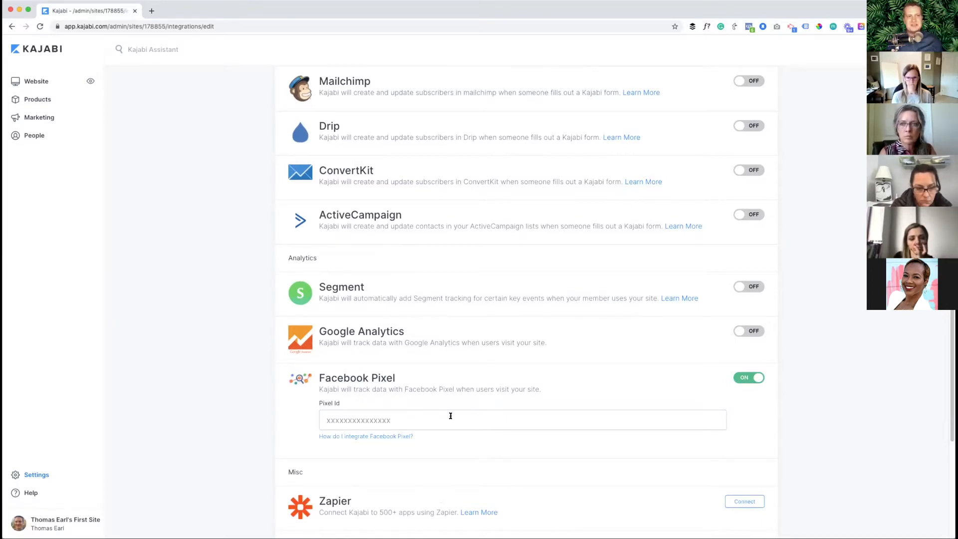
Return to the site settings, find "payment" on the page and open Payment Integrations.
{"action": "scroll", "coordinate": [451, 415], "scroll_direction": "up", "scroll_amount": 1}
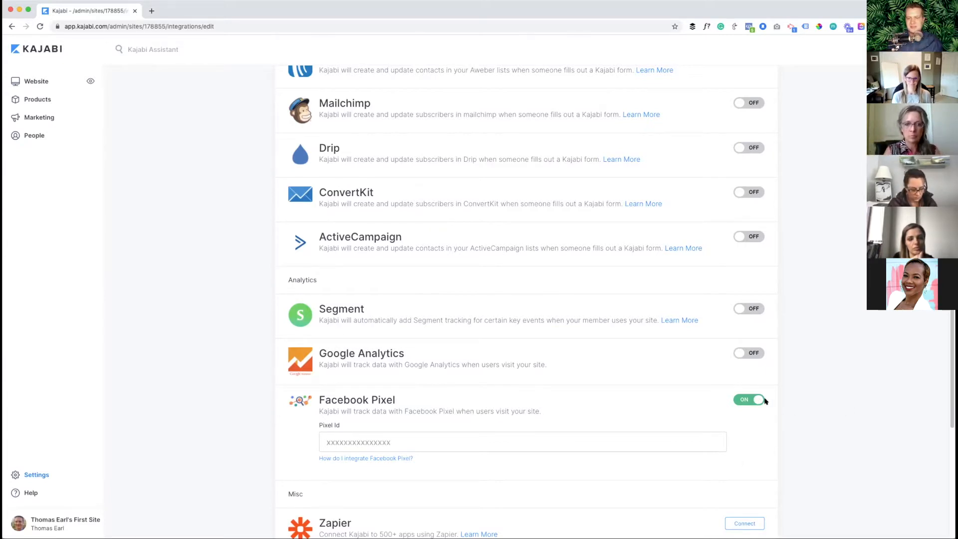
{"action": "scroll", "coordinate": [477, 396], "scroll_direction": "up", "scroll_amount": 3}
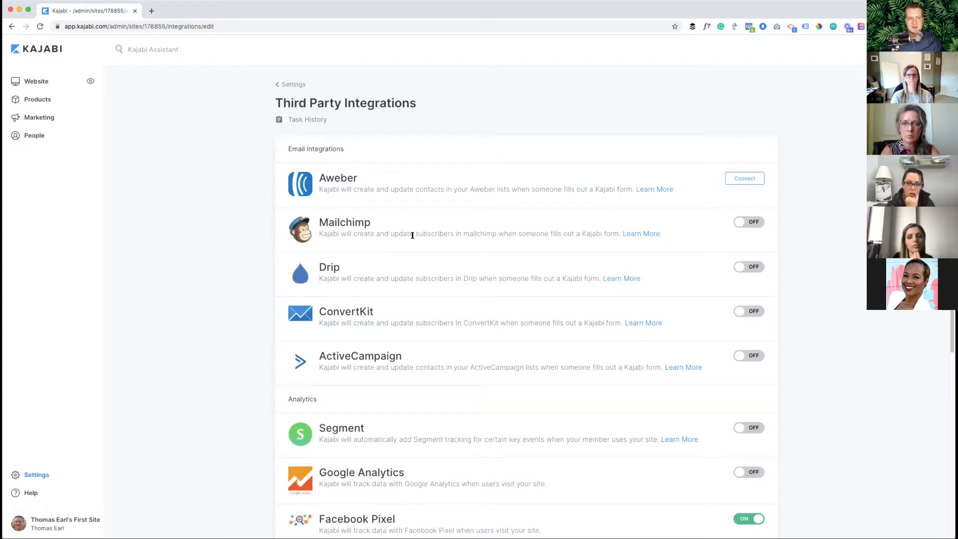
{"action": "scroll", "coordinate": [483, 359], "scroll_direction": "down", "scroll_amount": 5}
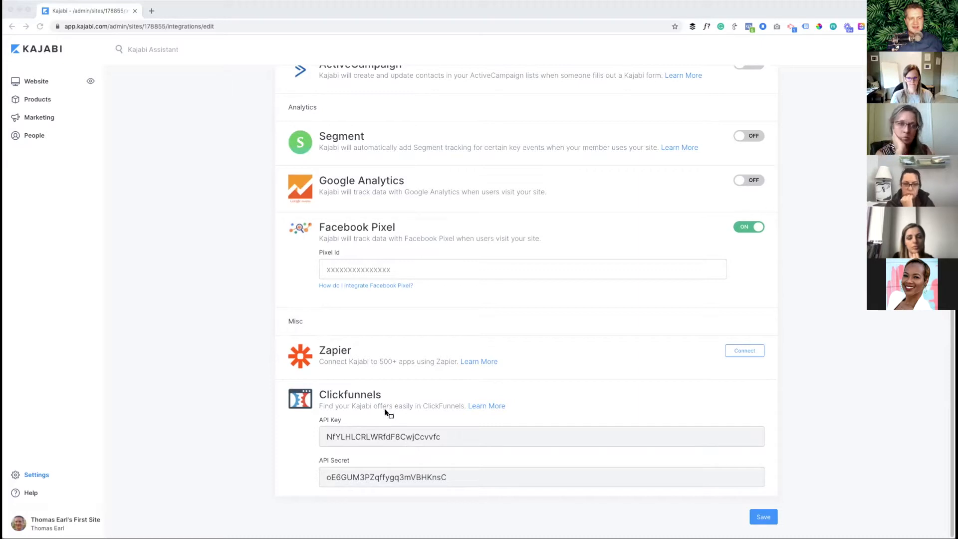
{"action": "left_click", "coordinate": [75, 350]}
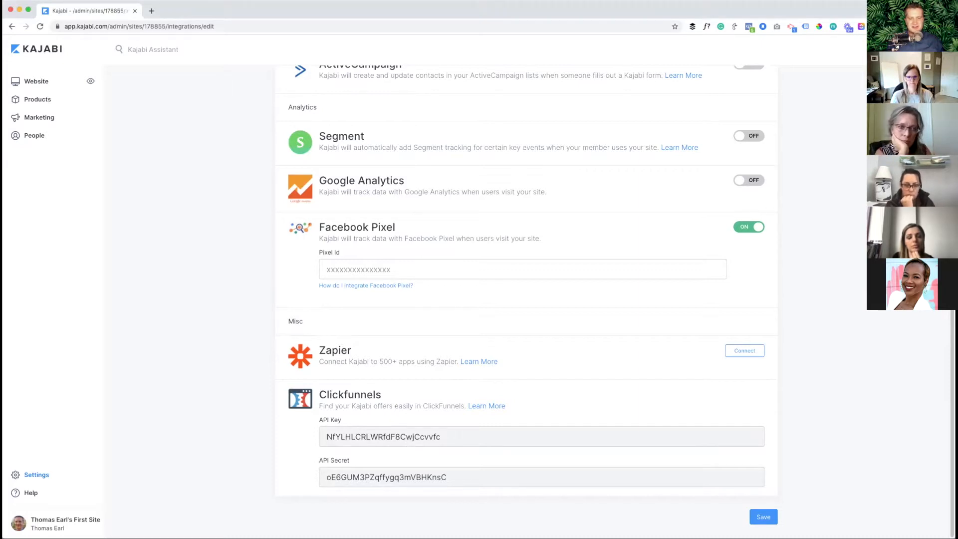
{"action": "left_click", "coordinate": [32, 475]}
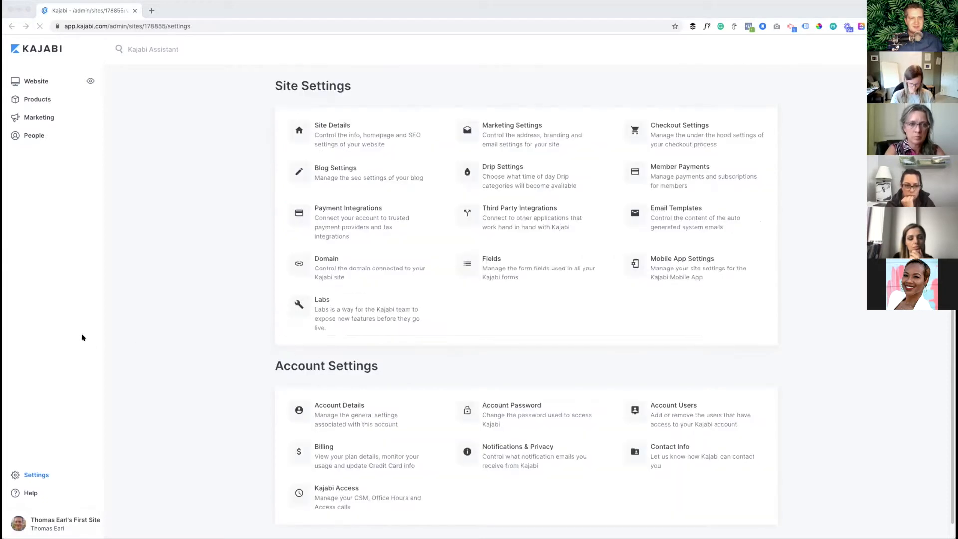
{"action": "key", "text": "super+f"}
{"action": "type", "text": "payment"}
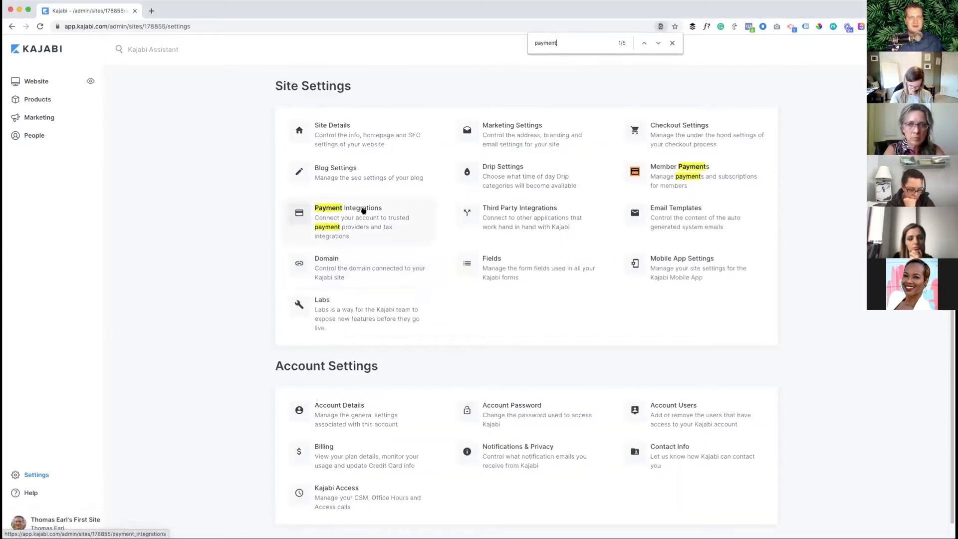
{"action": "left_click", "coordinate": [363, 210]}
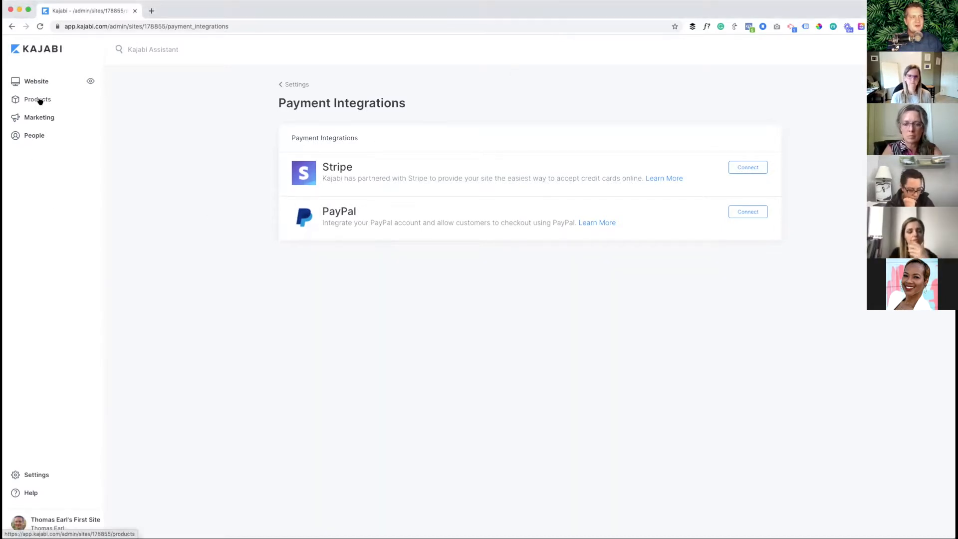
Search the Kajabi Assistant for products and dismiss the suggestions.
{"action": "left_click", "coordinate": [125, 47]}
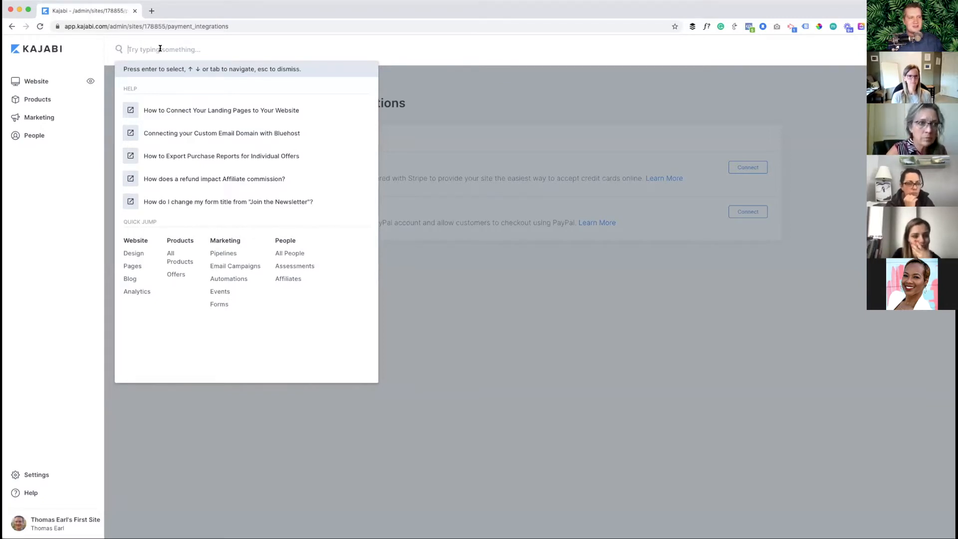
{"action": "type", "text": "products Overview"}
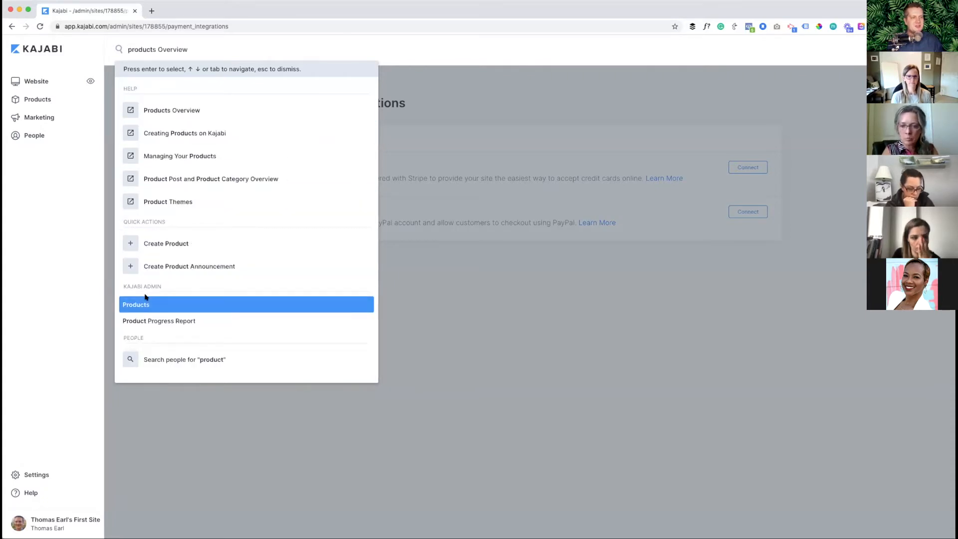
{"action": "left_click", "coordinate": [29, 146]}
Go to the products area and look through the blueprints available for a new product.
{"action": "left_click", "coordinate": [33, 99]}
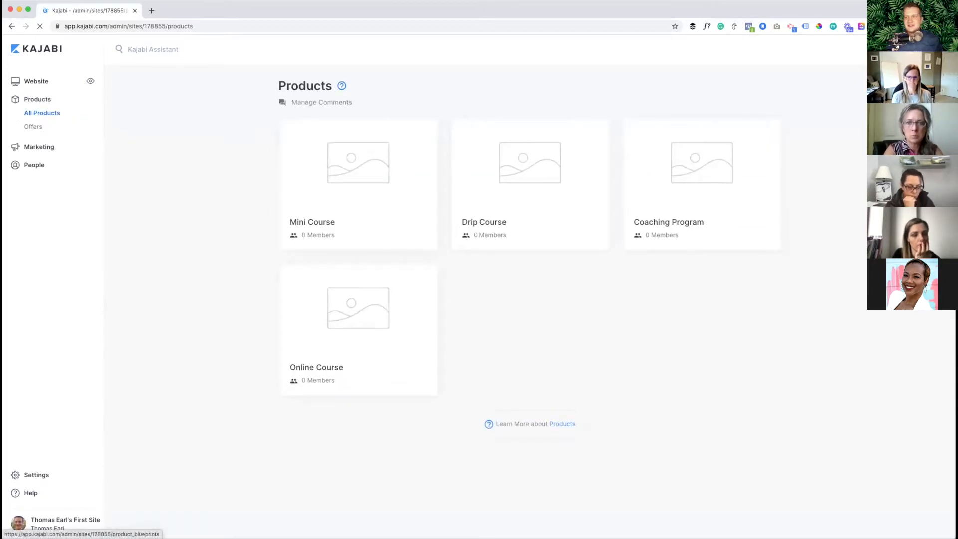
{"action": "left_click", "coordinate": [607, 142]}
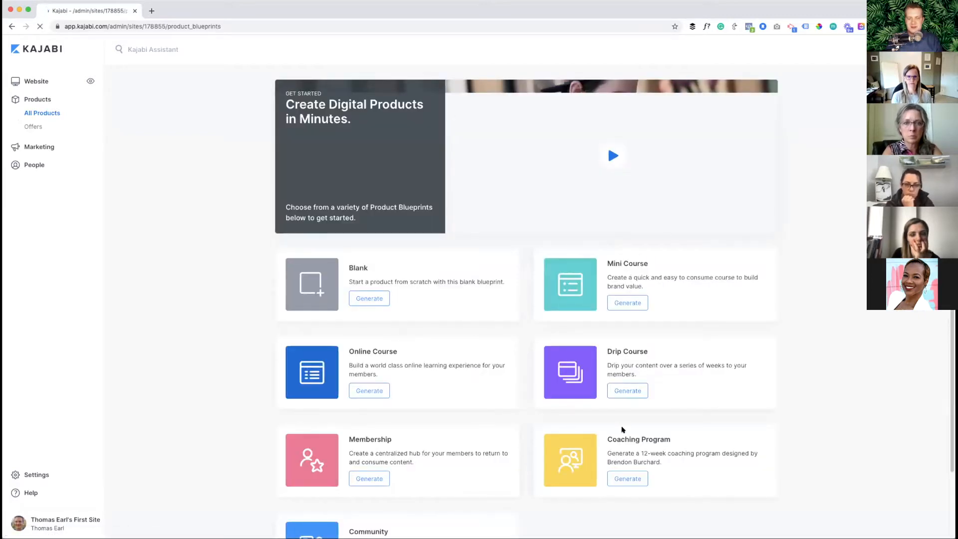
{"action": "scroll", "coordinate": [618, 470], "scroll_direction": "down", "scroll_amount": 3}
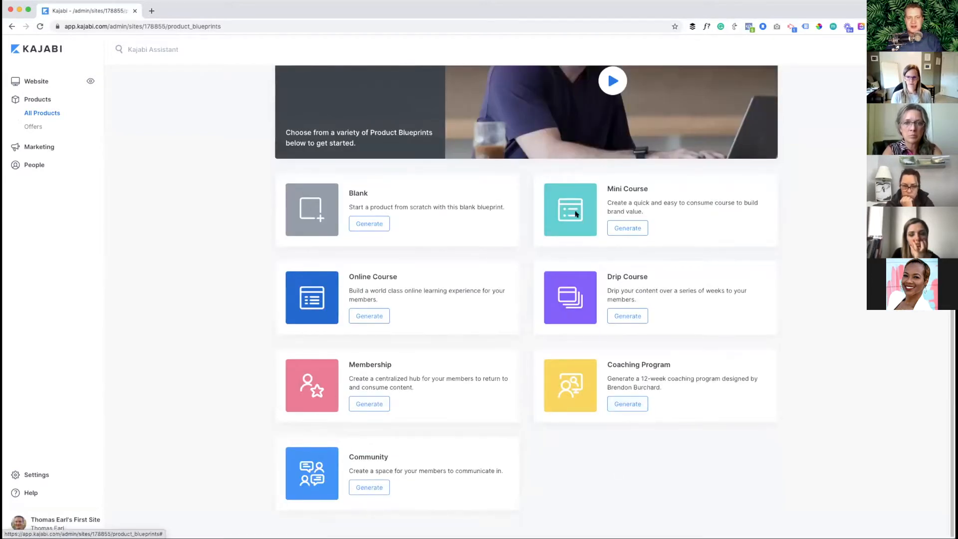
{"action": "scroll", "coordinate": [595, 393], "scroll_direction": "up", "scroll_amount": 3}
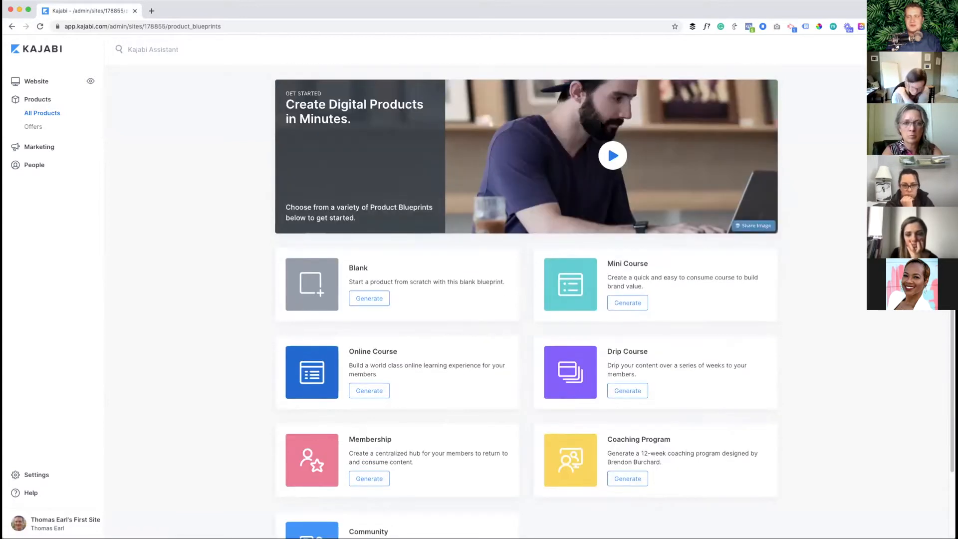
Open the Mini Course product, preview its member-facing course page and close the preview.
{"action": "left_click", "coordinate": [43, 112]}
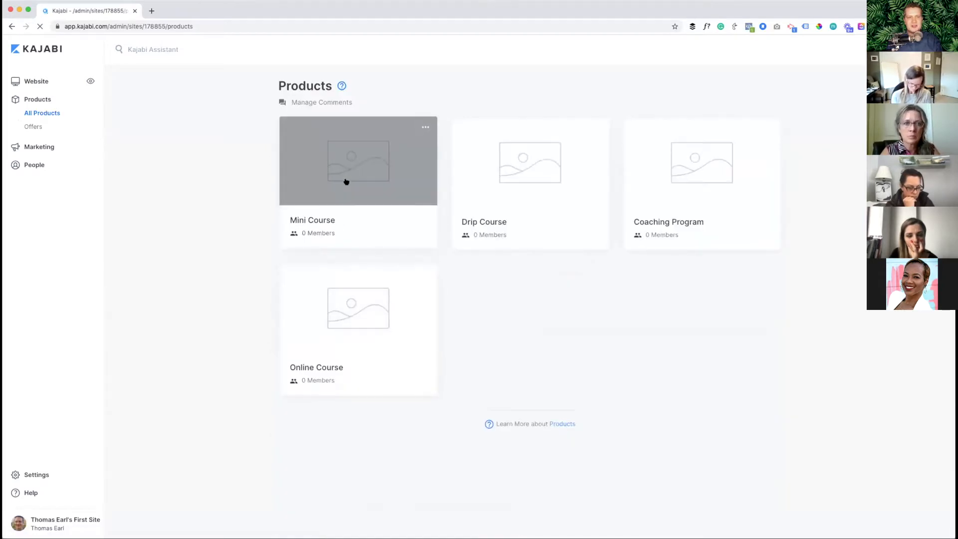
{"action": "left_click", "coordinate": [347, 181]}
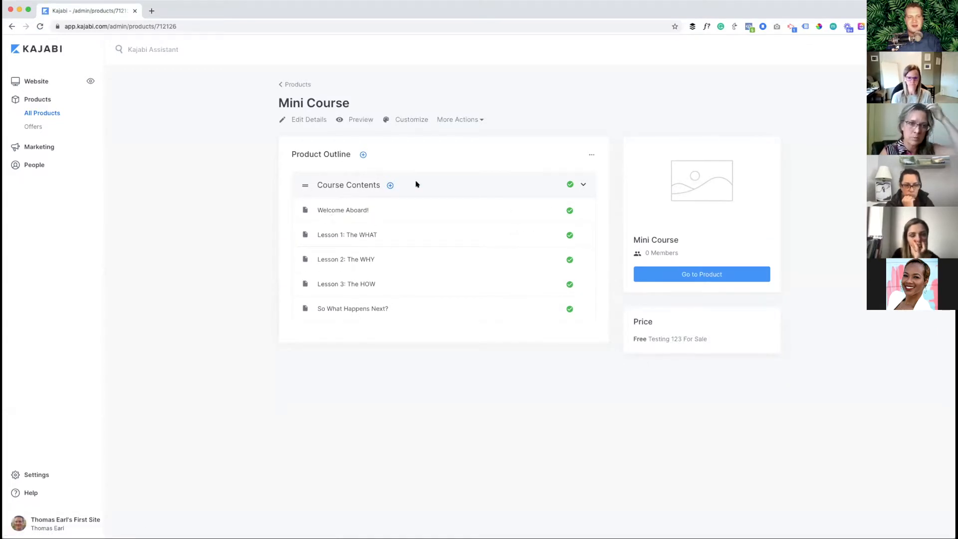
{"action": "left_click", "coordinate": [356, 121]}
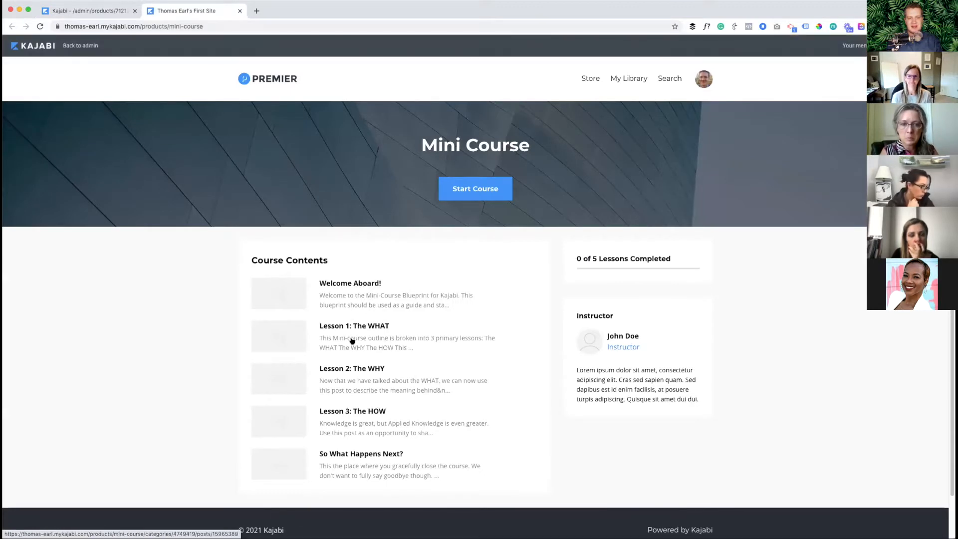
{"action": "scroll", "coordinate": [361, 387], "scroll_direction": "down", "scroll_amount": 2}
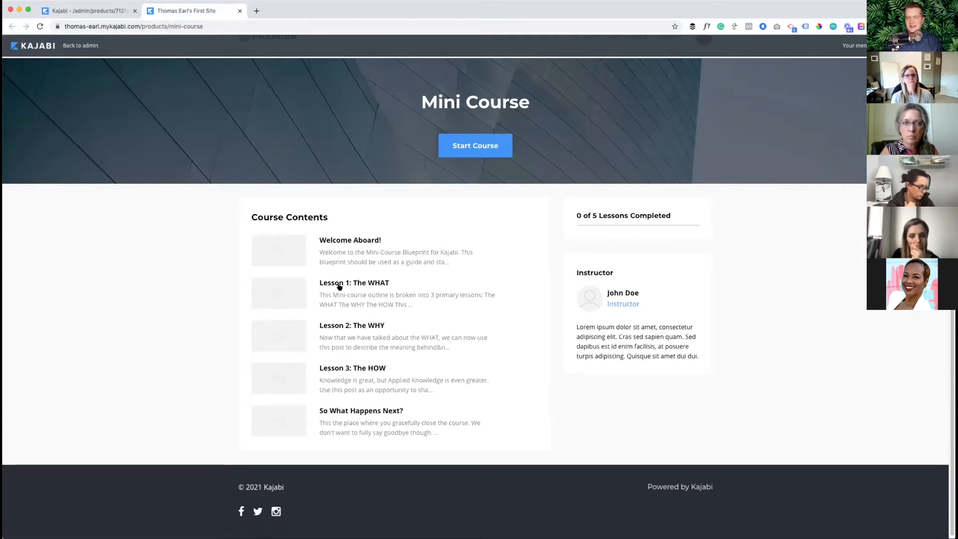
{"action": "scroll", "coordinate": [209, 149], "scroll_direction": "up", "scroll_amount": 2}
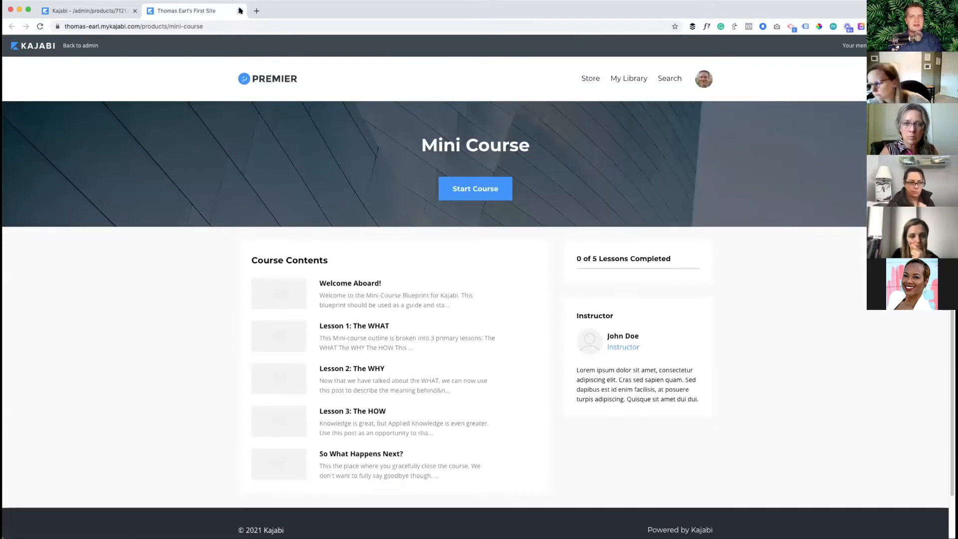
{"action": "left_click", "coordinate": [241, 10]}
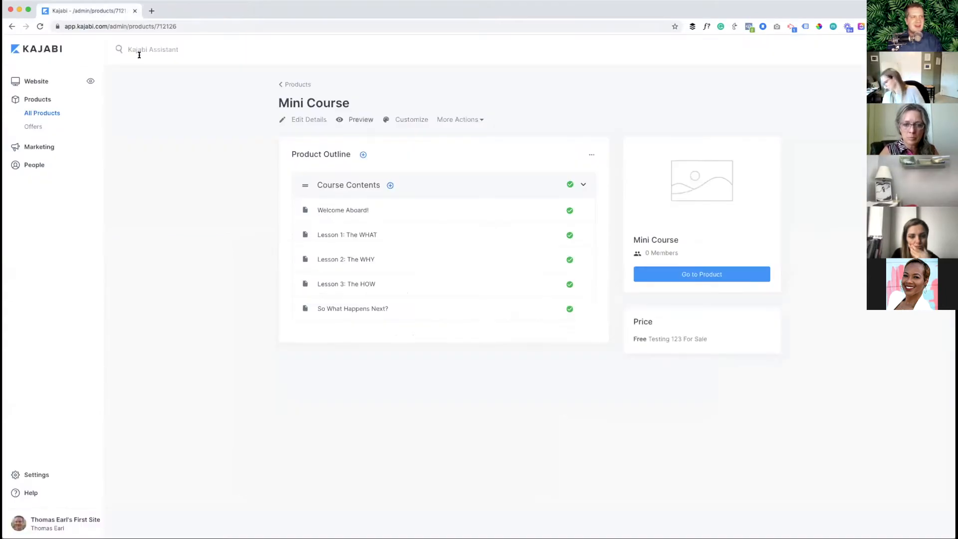
Return to the product list, open the Drip Course product and look through its weekly outline.
{"action": "left_click", "coordinate": [41, 113]}
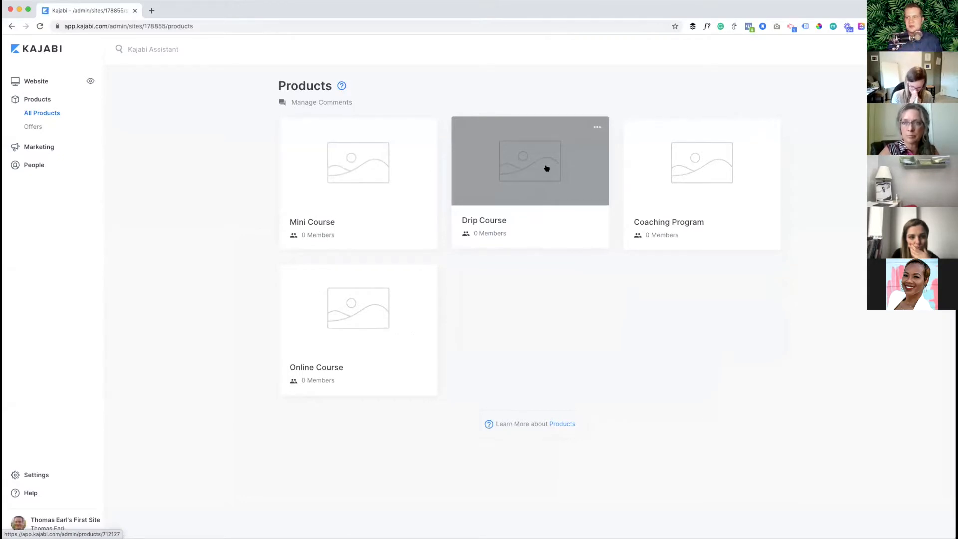
{"action": "left_click", "coordinate": [546, 168]}
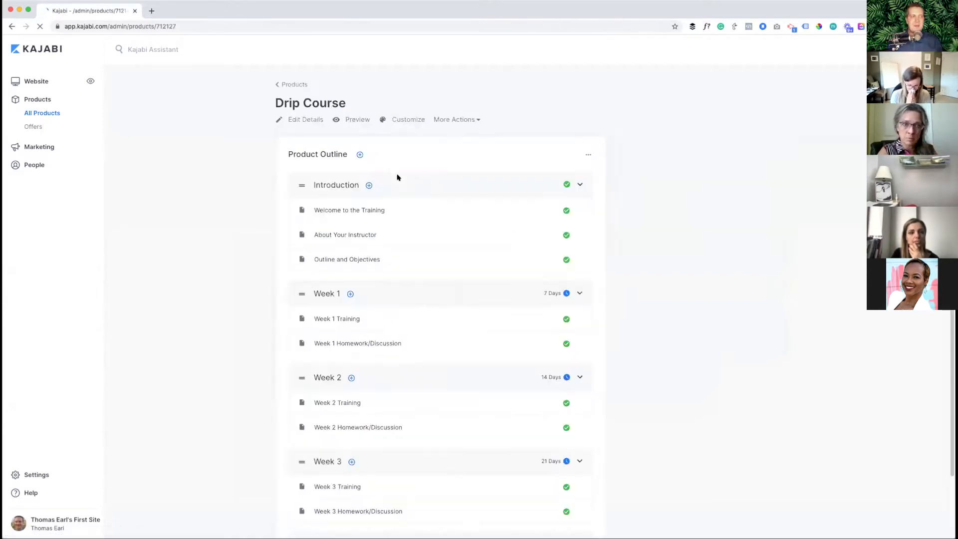
{"action": "scroll", "coordinate": [571, 306], "scroll_direction": "down", "scroll_amount": 10}
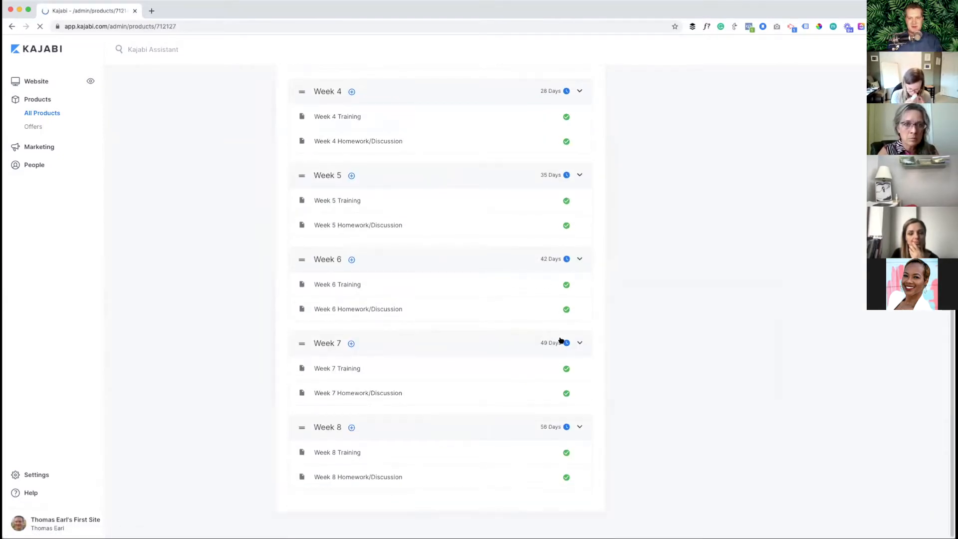
{"action": "scroll", "coordinate": [561, 341], "scroll_direction": "up", "scroll_amount": 10}
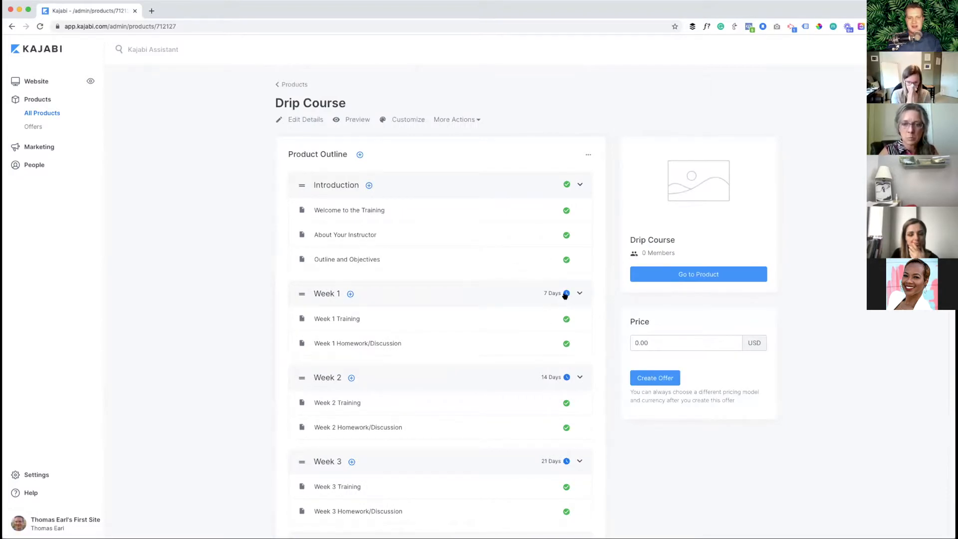
Look at the drip-days settings and the lock settings of the Week 1 category, cancelling both without changes.
{"action": "left_click", "coordinate": [566, 294]}
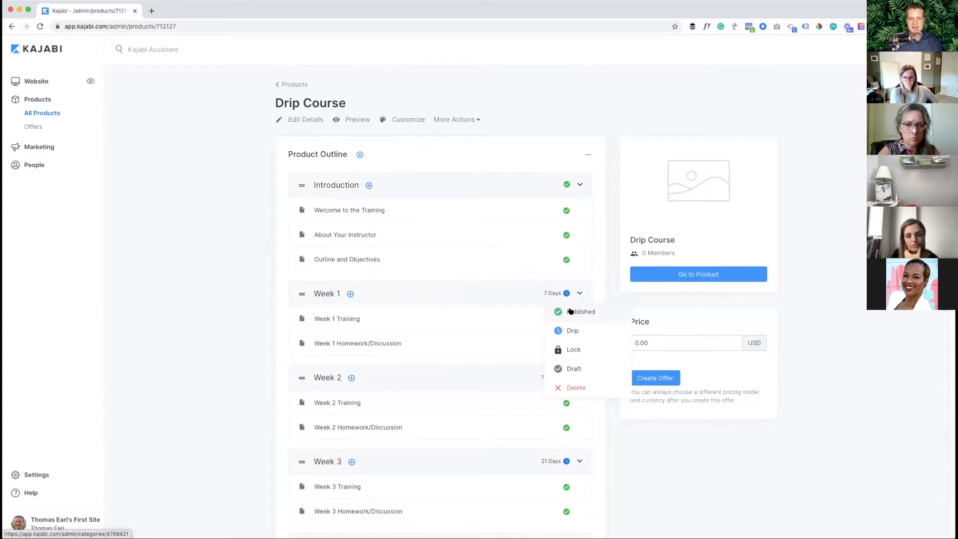
{"action": "left_click", "coordinate": [572, 330]}
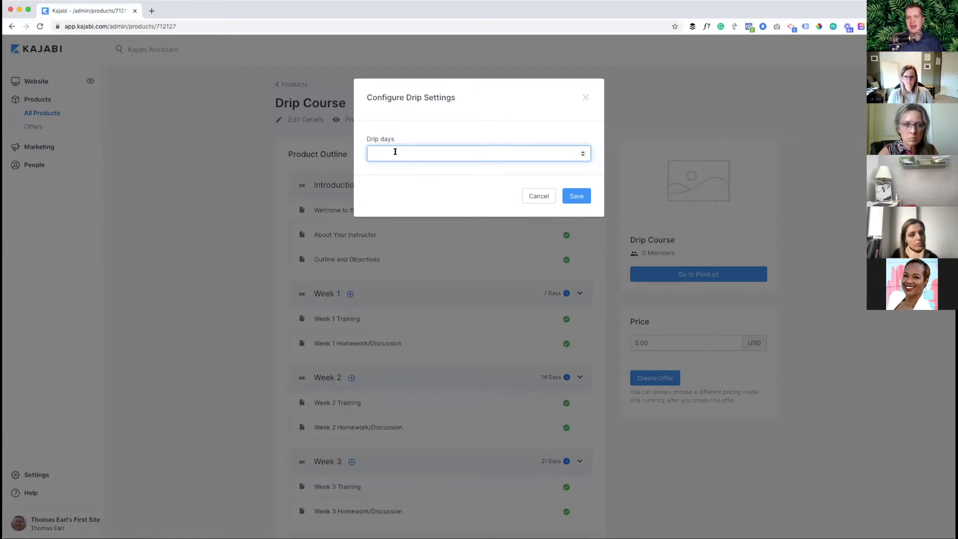
{"action": "left_click", "coordinate": [540, 196]}
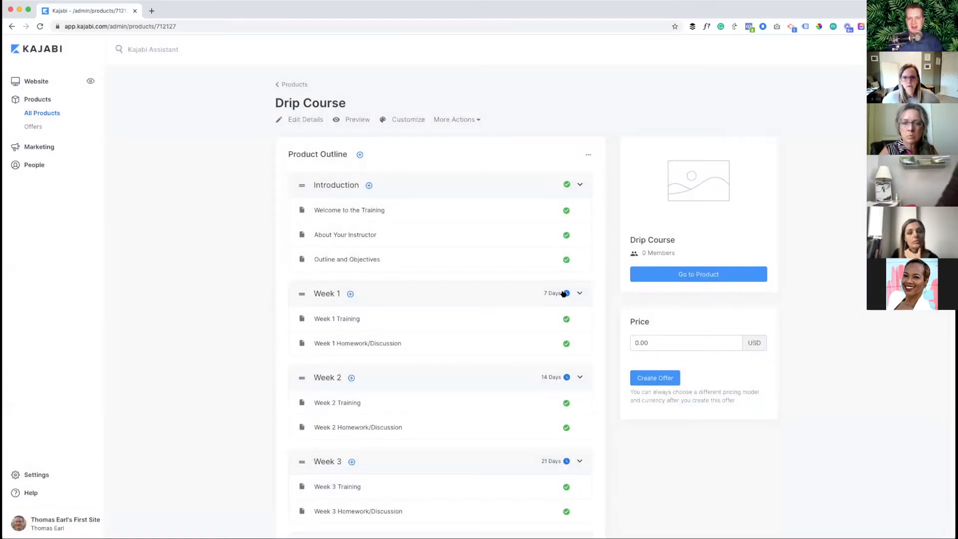
{"action": "left_click", "coordinate": [566, 293]}
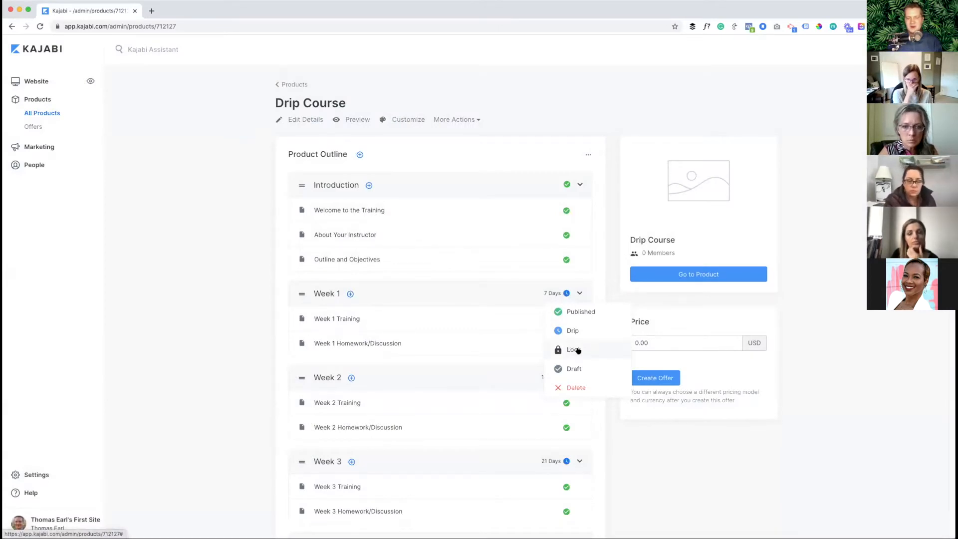
{"action": "left_click", "coordinate": [578, 351]}
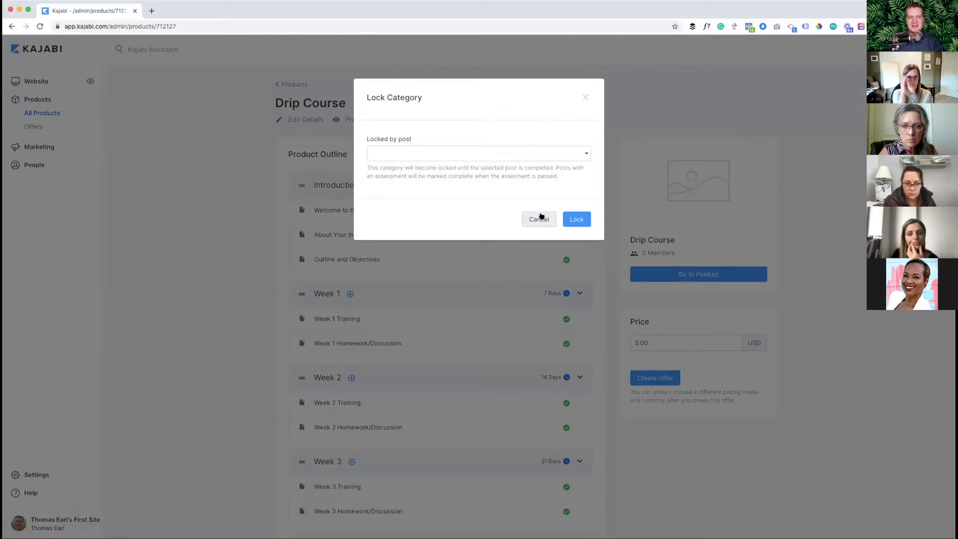
{"action": "left_click", "coordinate": [539, 219]}
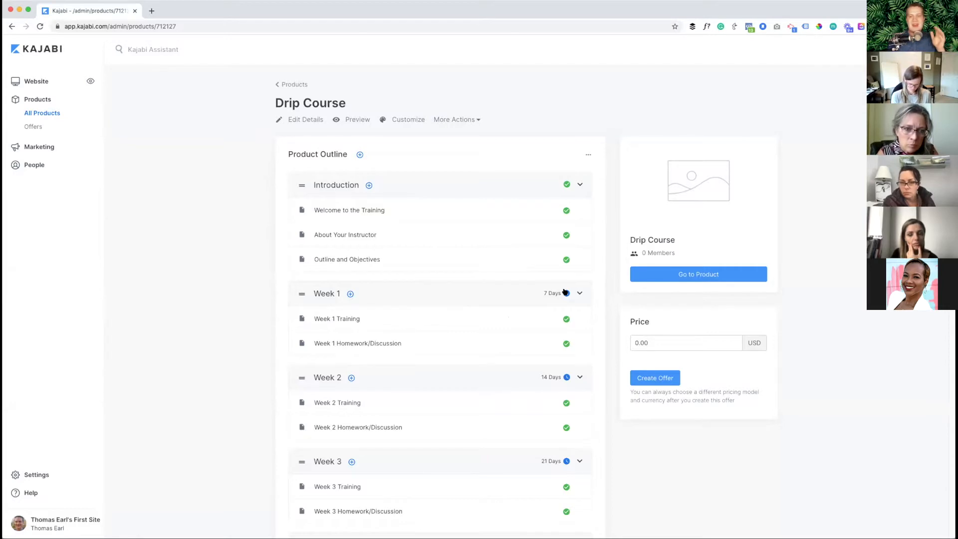
Lock the Week 1 category until the Outline and Objectives post is completed.
{"action": "scroll", "coordinate": [319, 374], "scroll_direction": "down", "scroll_amount": 1}
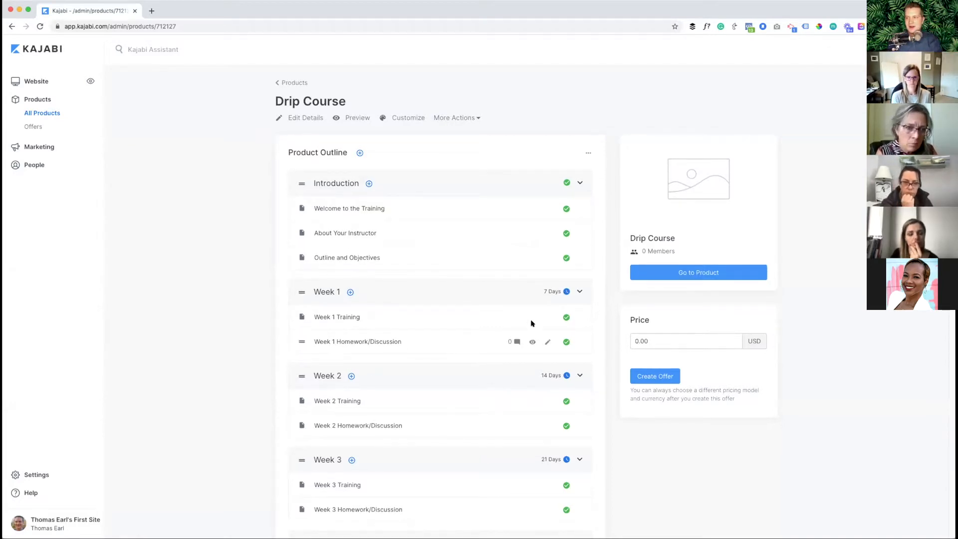
{"action": "left_click", "coordinate": [566, 291]}
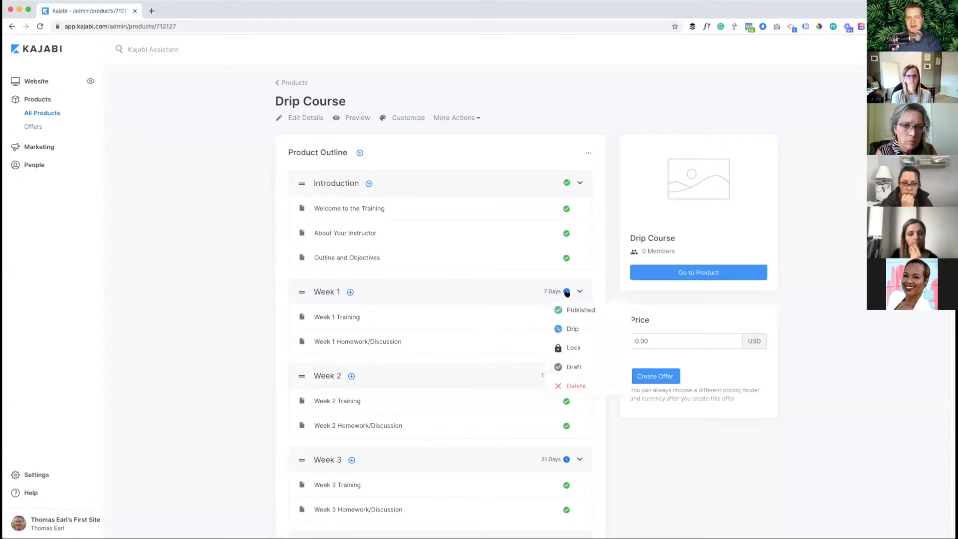
{"action": "left_click", "coordinate": [572, 349]}
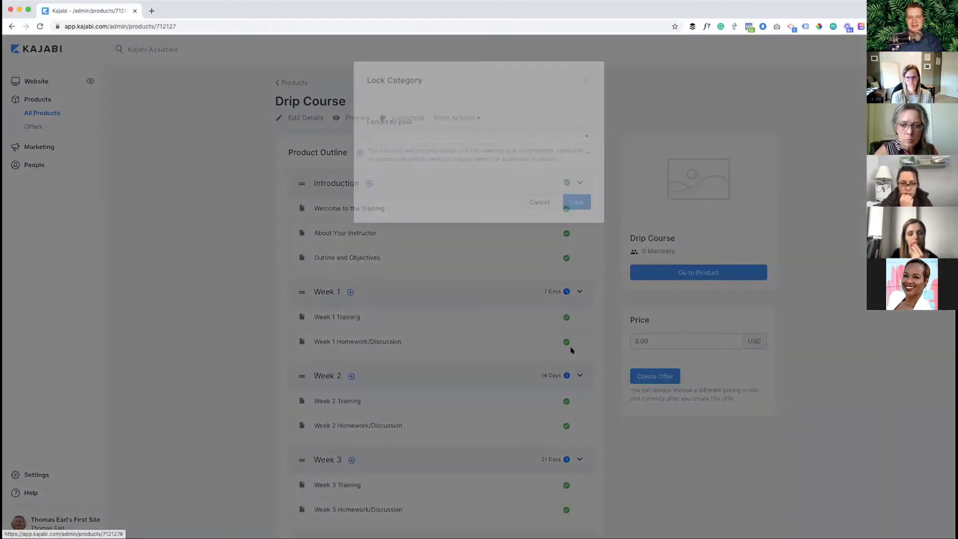
{"action": "left_click", "coordinate": [424, 154]}
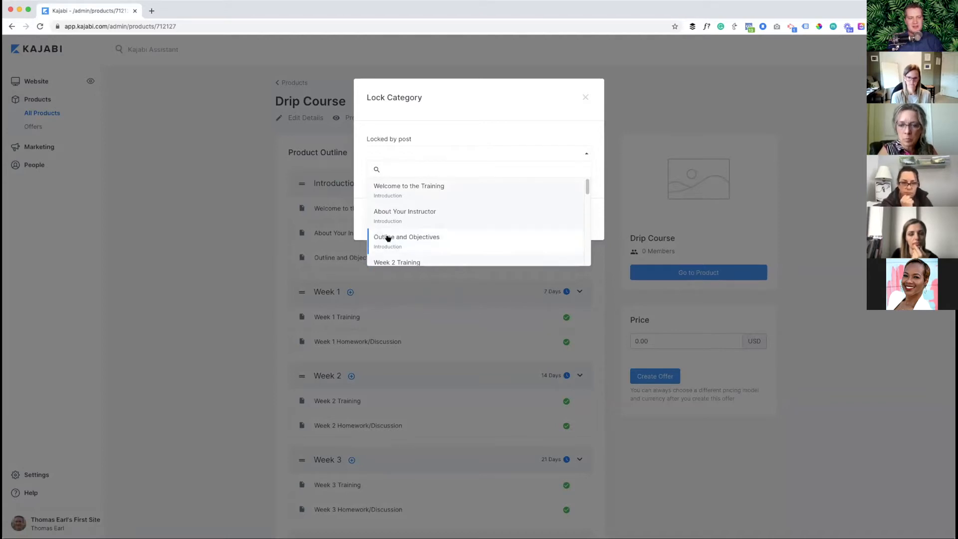
{"action": "left_click", "coordinate": [426, 241]}
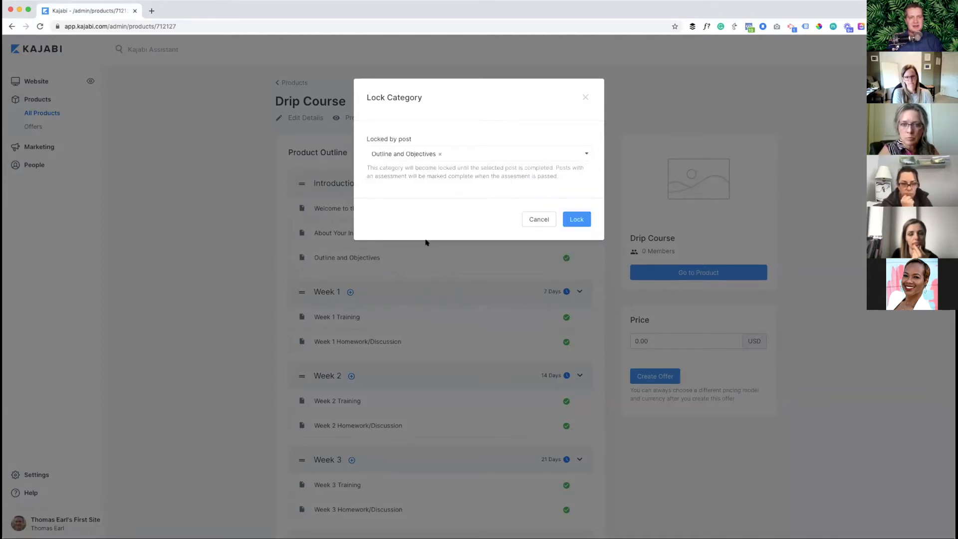
{"action": "left_click", "coordinate": [576, 219]}
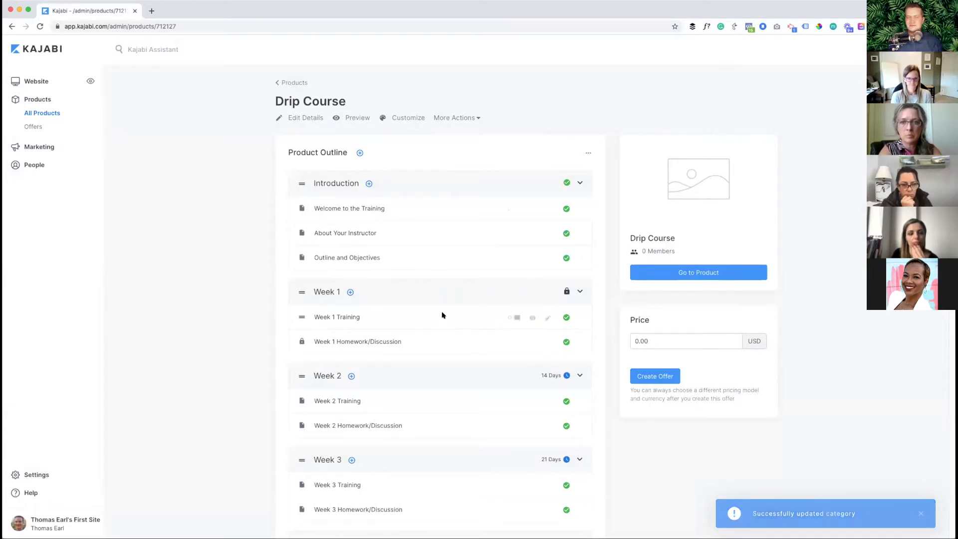
Preview the Drip Course's member-facing page and look through its weekly lessons.
{"action": "left_click", "coordinate": [357, 119]}
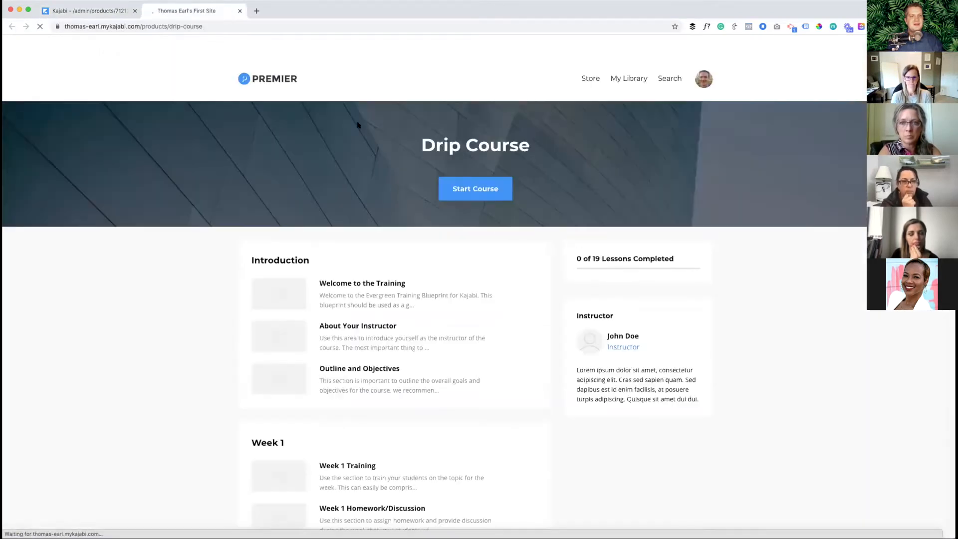
{"action": "scroll", "coordinate": [320, 305], "scroll_direction": "down", "scroll_amount": 20}
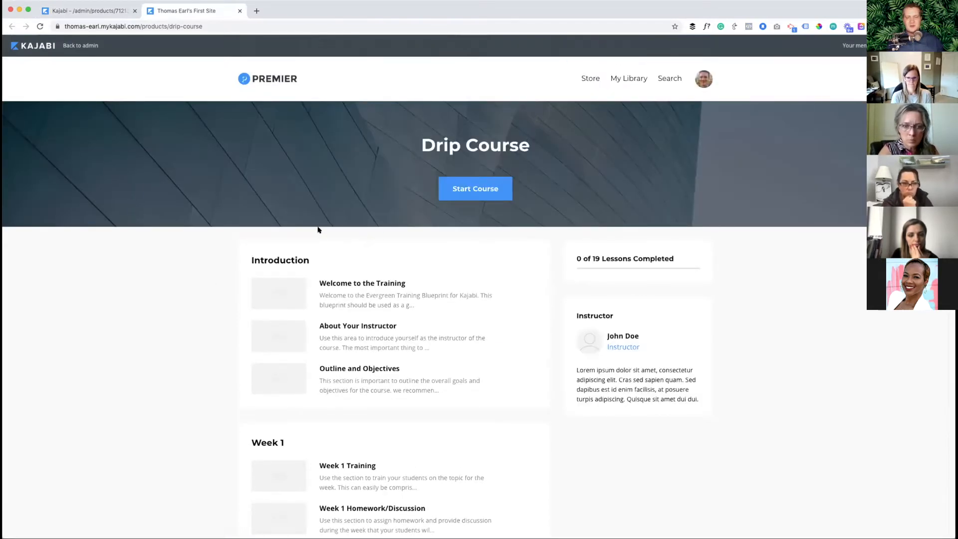
{"action": "scroll", "coordinate": [349, 250], "scroll_direction": "down", "scroll_amount": 15}
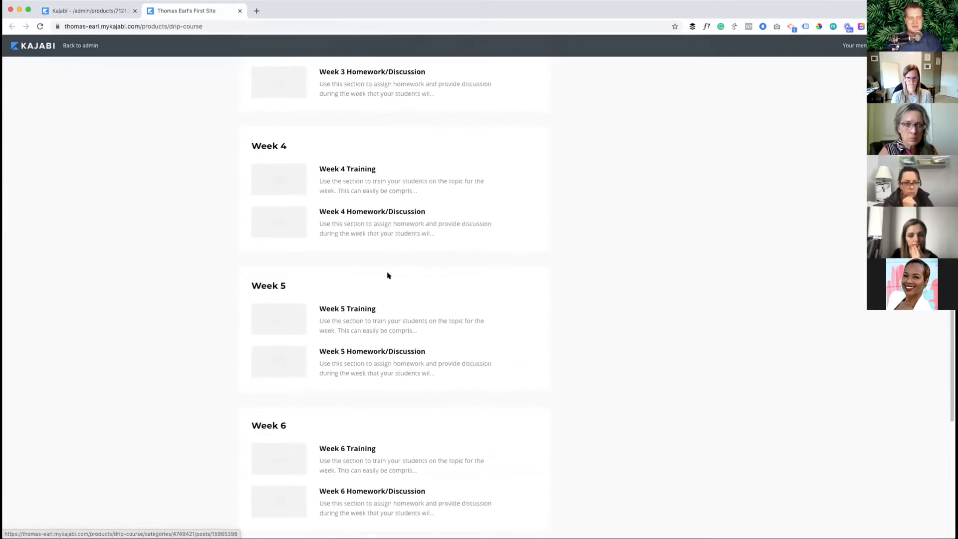
{"action": "scroll", "coordinate": [388, 276], "scroll_direction": "up", "scroll_amount": 15}
Return to the admin products, preview the Coaching Program and view Week 1's Content/Lesson and Coaching Session: Topic 1 posts.
{"action": "left_click", "coordinate": [95, 10]}
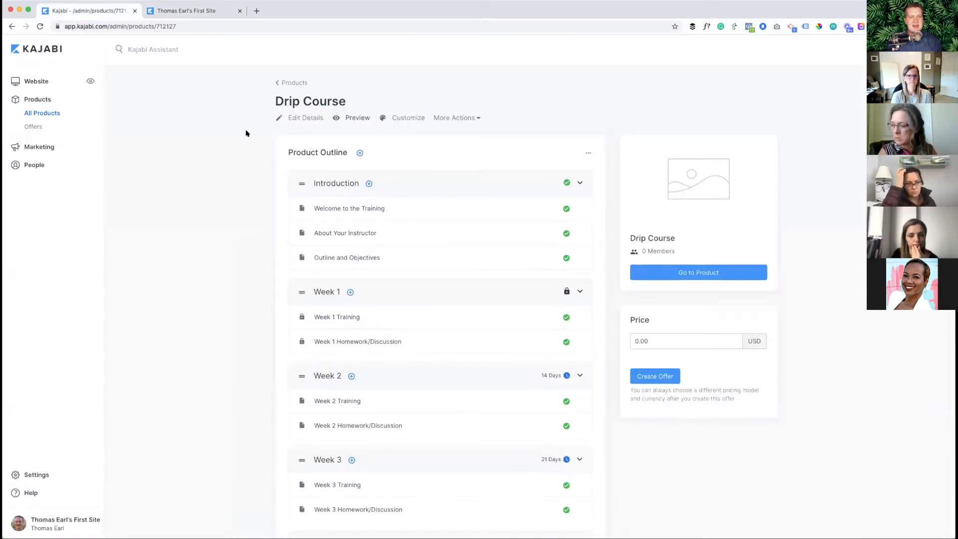
{"action": "left_click", "coordinate": [280, 82]}
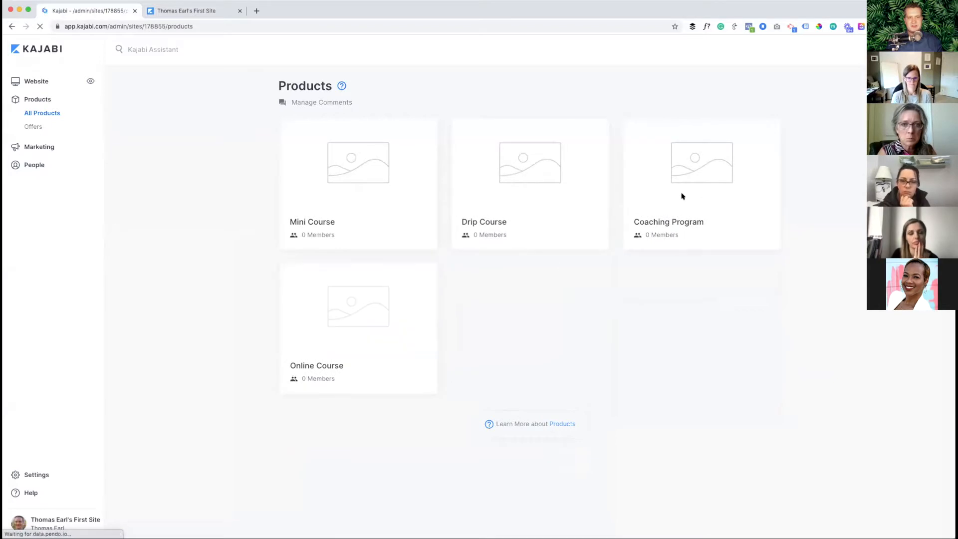
{"action": "left_click", "coordinate": [708, 181]}
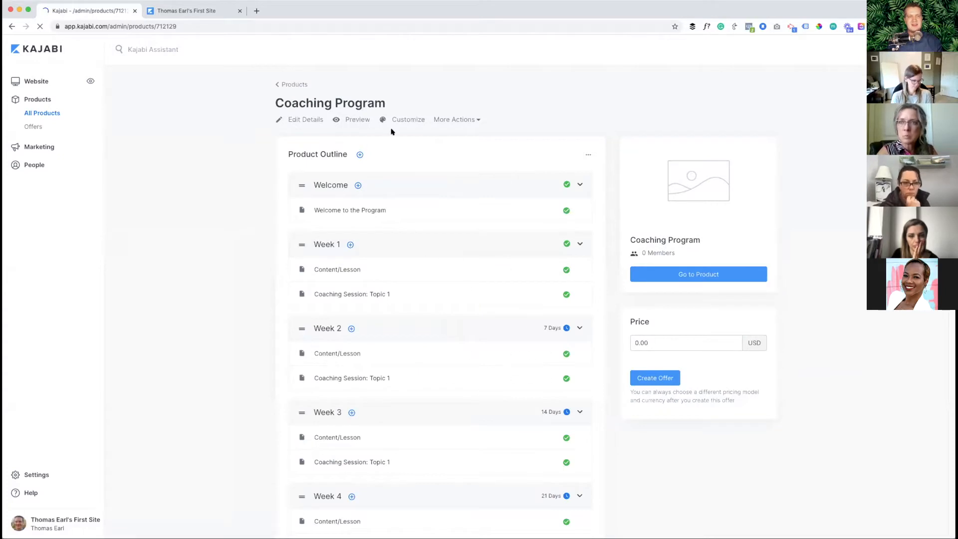
{"action": "left_click", "coordinate": [357, 120]}
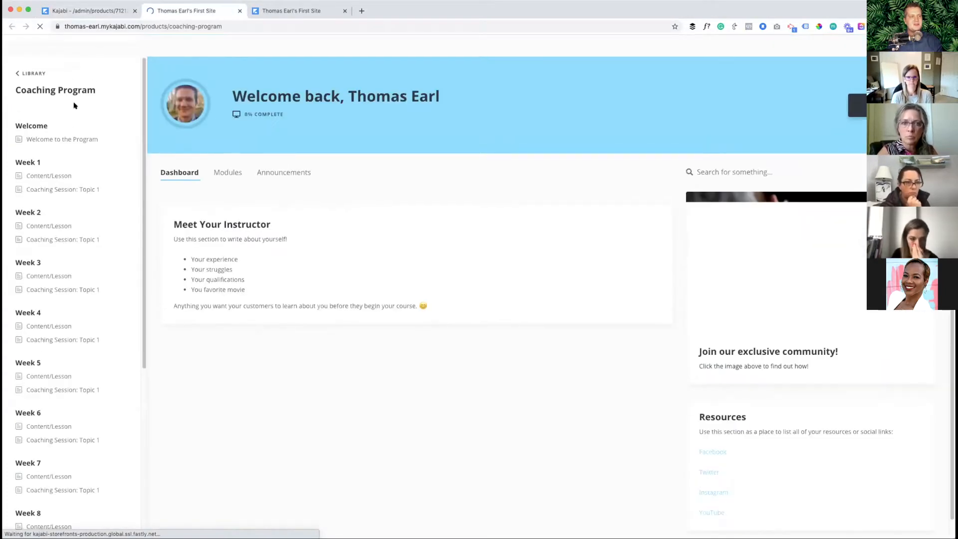
{"action": "left_click", "coordinate": [60, 177]}
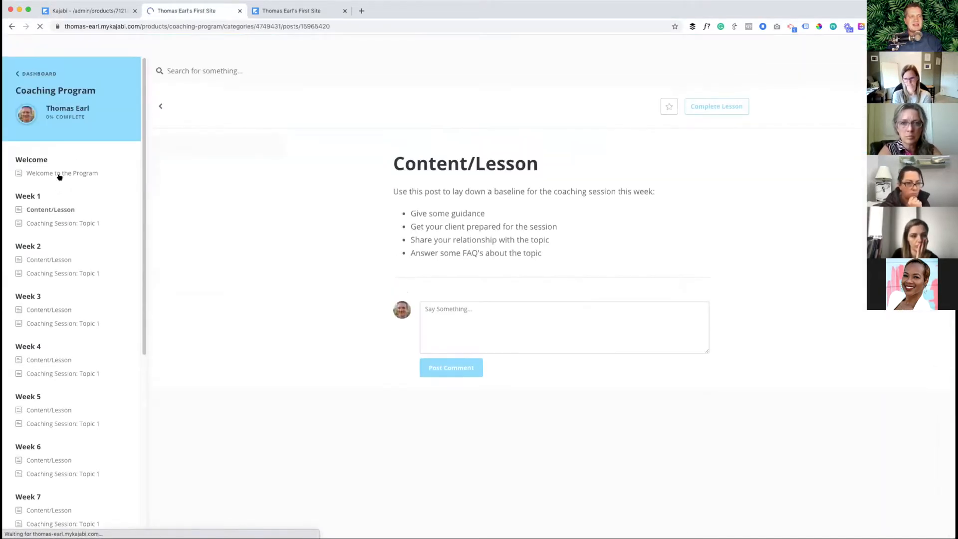
{"action": "left_click", "coordinate": [56, 225]}
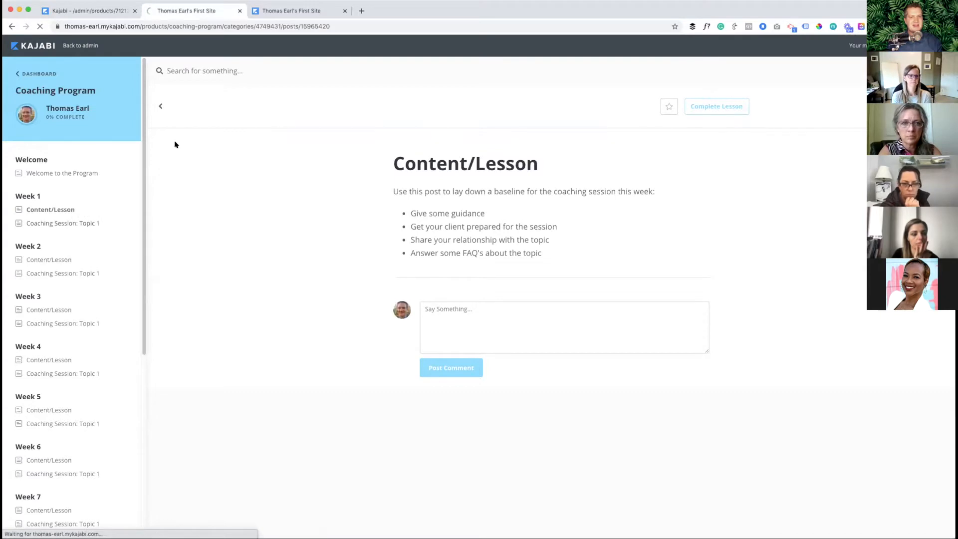
In the Drip Course preview, try to open Week 1 Training, go back and open the Outline and Objectives lesson.
{"action": "left_click", "coordinate": [279, 11]}
{"action": "scroll", "coordinate": [372, 271], "scroll_direction": "down", "scroll_amount": 4}
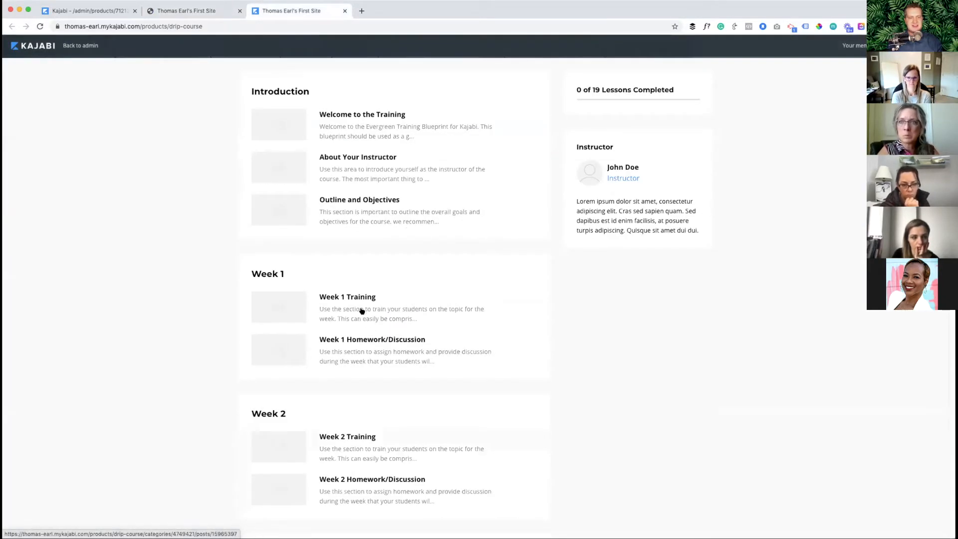
{"action": "left_click", "coordinate": [359, 304]}
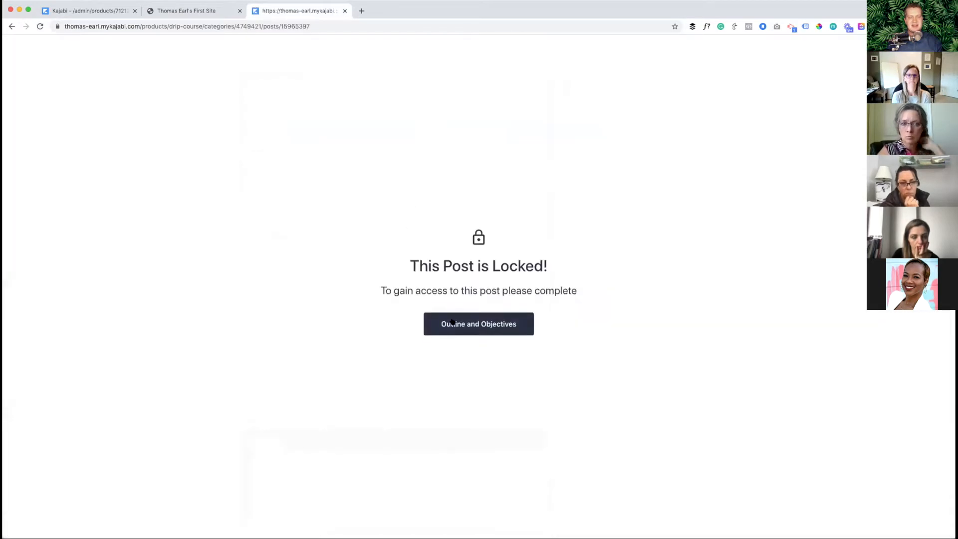
{"action": "left_click", "coordinate": [11, 26]}
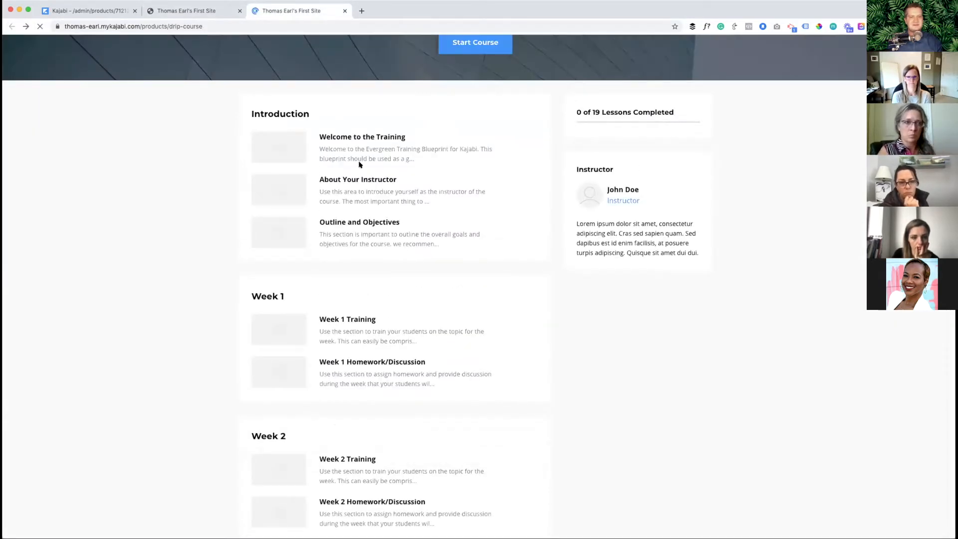
{"action": "left_click", "coordinate": [347, 217]}
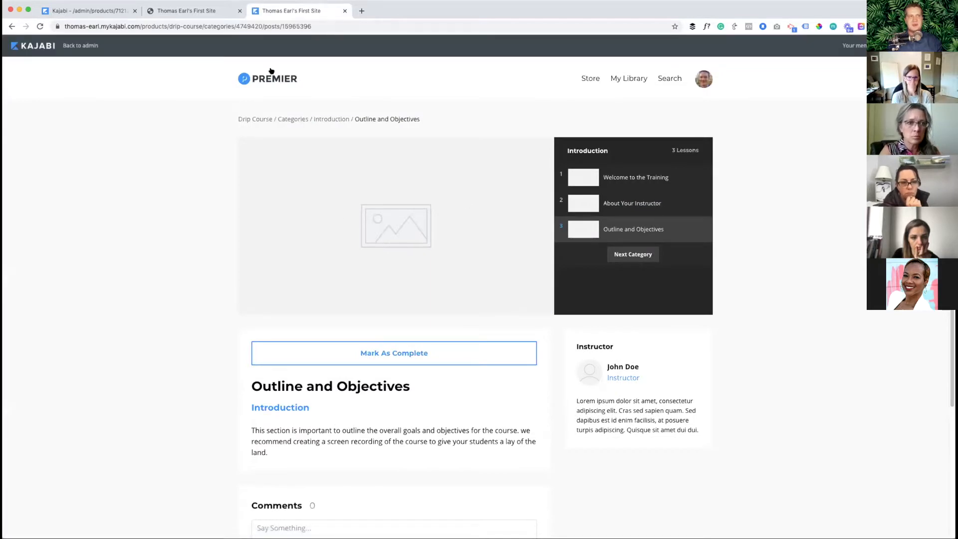
Return to the Coaching Program preview and open the Week 7 Content/Lesson post.
{"action": "left_click", "coordinate": [204, 11]}
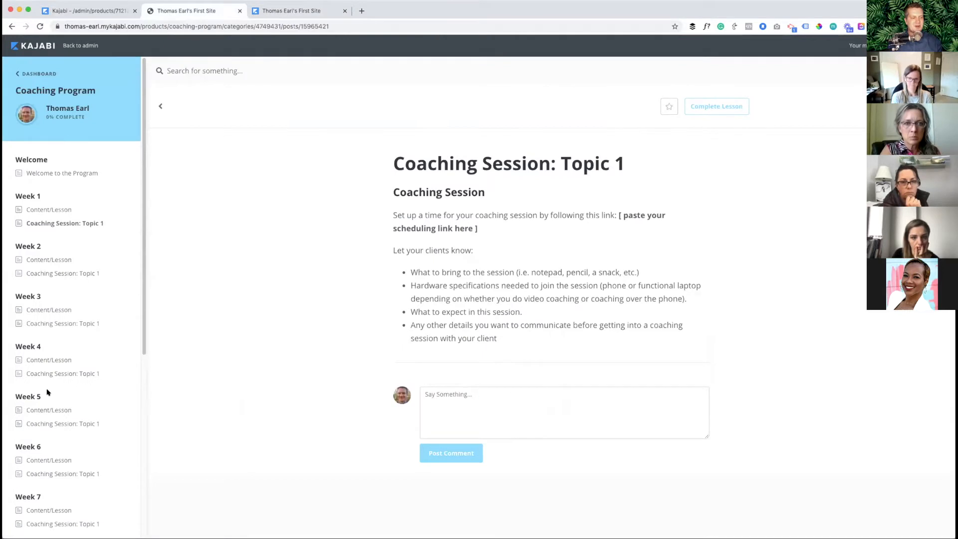
{"action": "scroll", "coordinate": [52, 375], "scroll_direction": "down", "scroll_amount": 3}
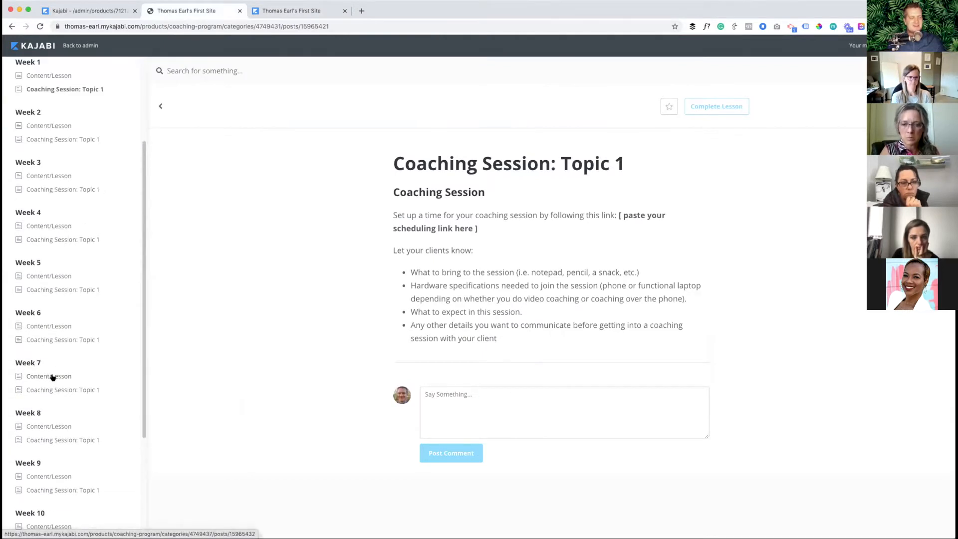
{"action": "left_click", "coordinate": [53, 378]}
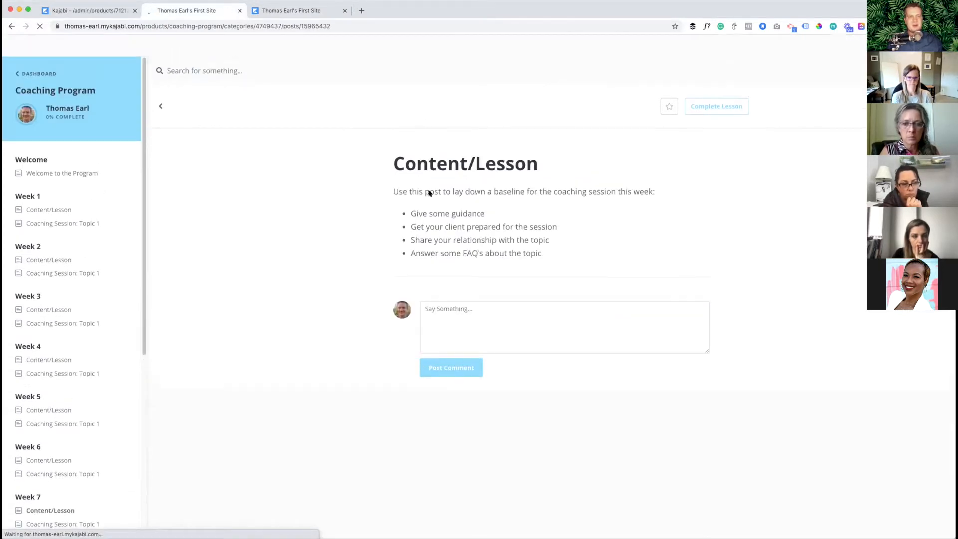
Switch back to the Drip Course preview, view its list of categories and open the Introduction category.
{"action": "left_click", "coordinate": [309, 11]}
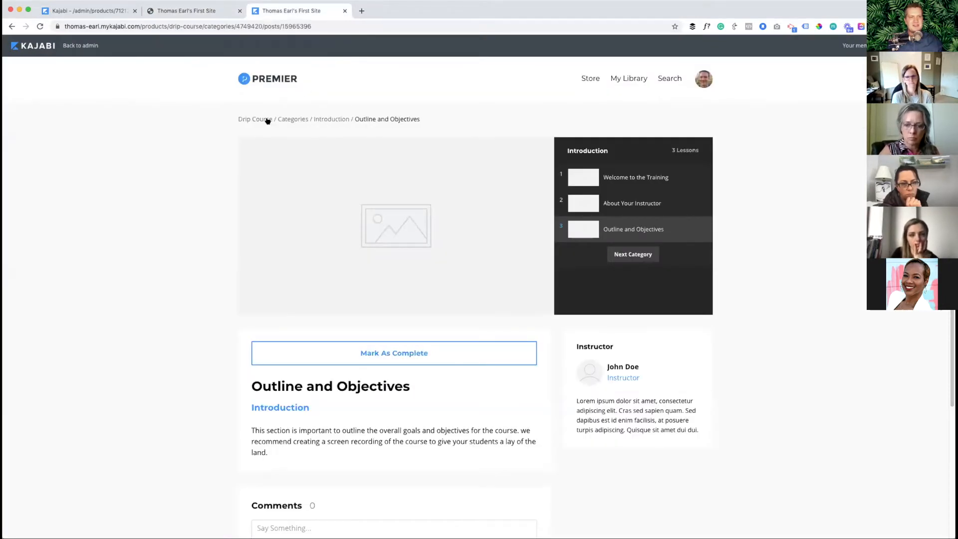
{"action": "left_click", "coordinate": [289, 119]}
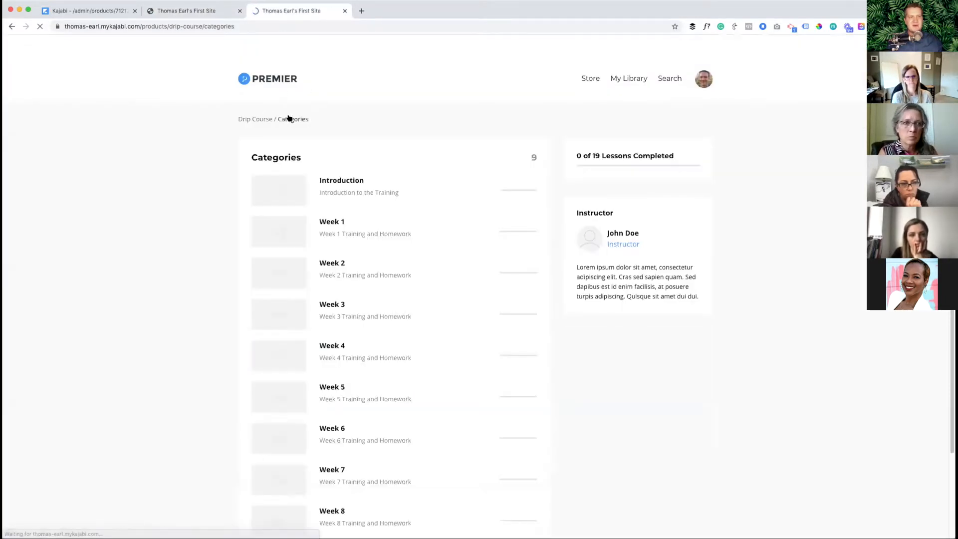
{"action": "left_click", "coordinate": [339, 181]}
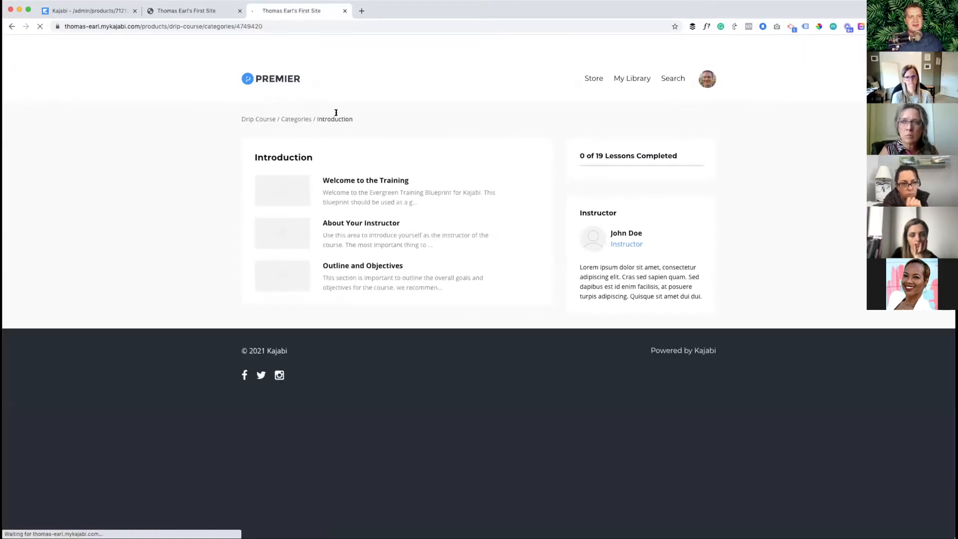
Open the Drip Course's Welcome to the Training lesson and compare its layout with the Coaching Program preview.
{"action": "left_click", "coordinate": [348, 184]}
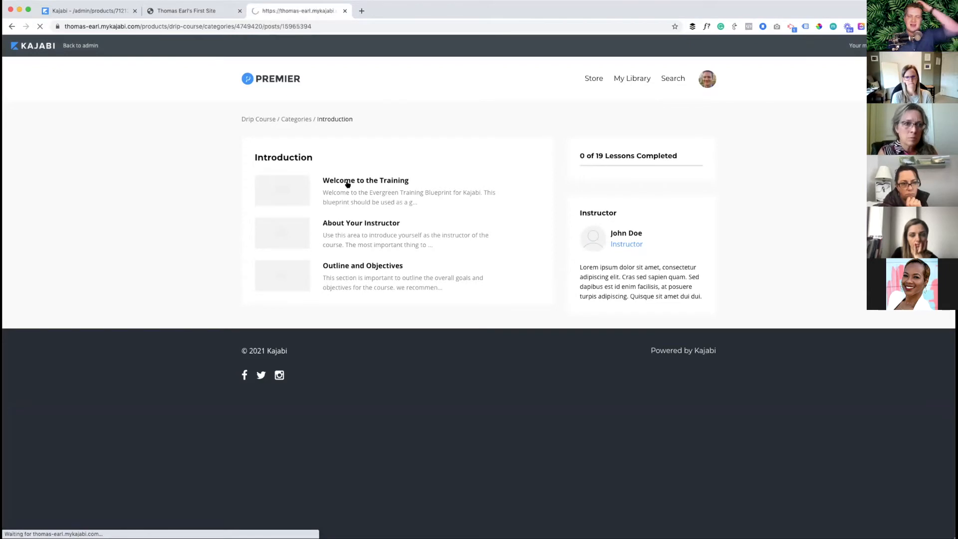
{"action": "left_click", "coordinate": [196, 11]}
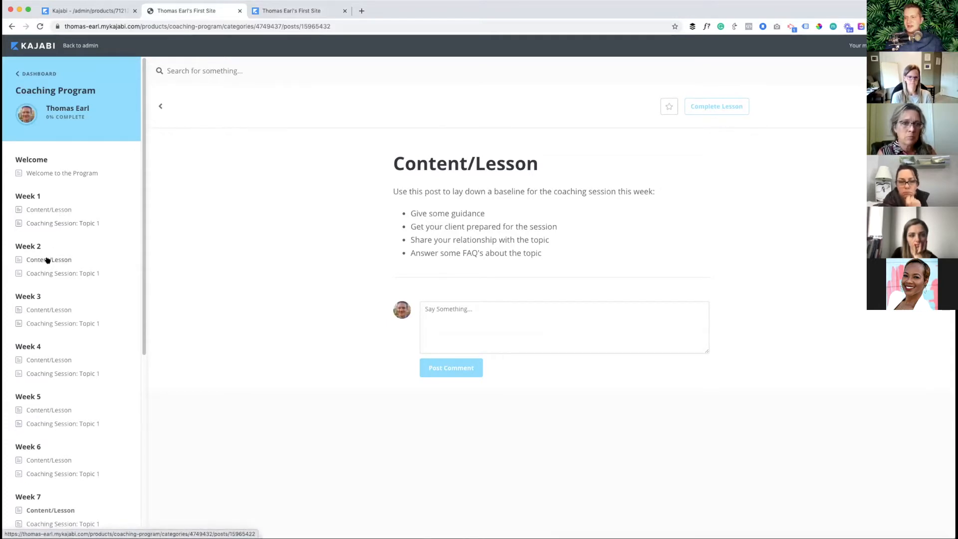
{"action": "left_click", "coordinate": [274, 10]}
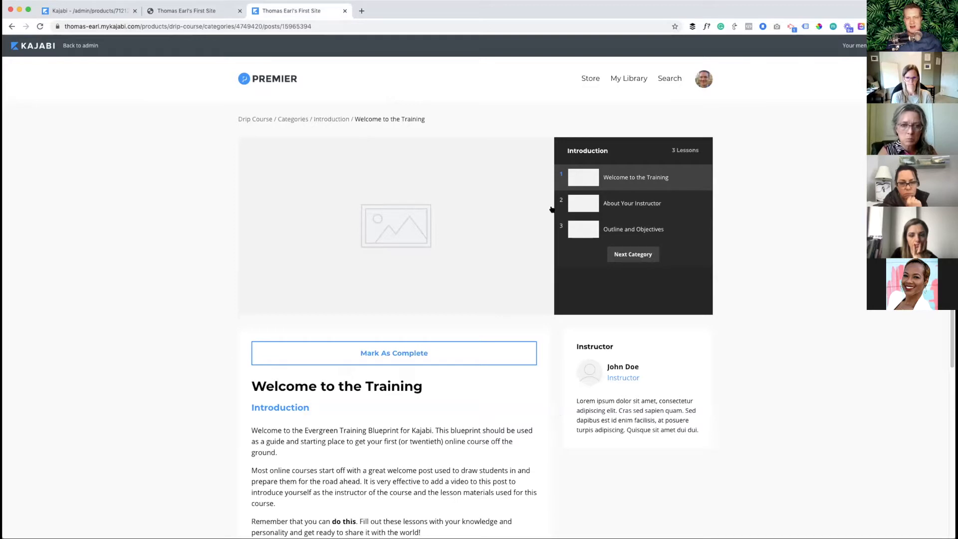
Return to the Coaching Program admin, customize its Momentum Product theme and open the Meet Your Instructor text block.
{"action": "left_click", "coordinate": [107, 11]}
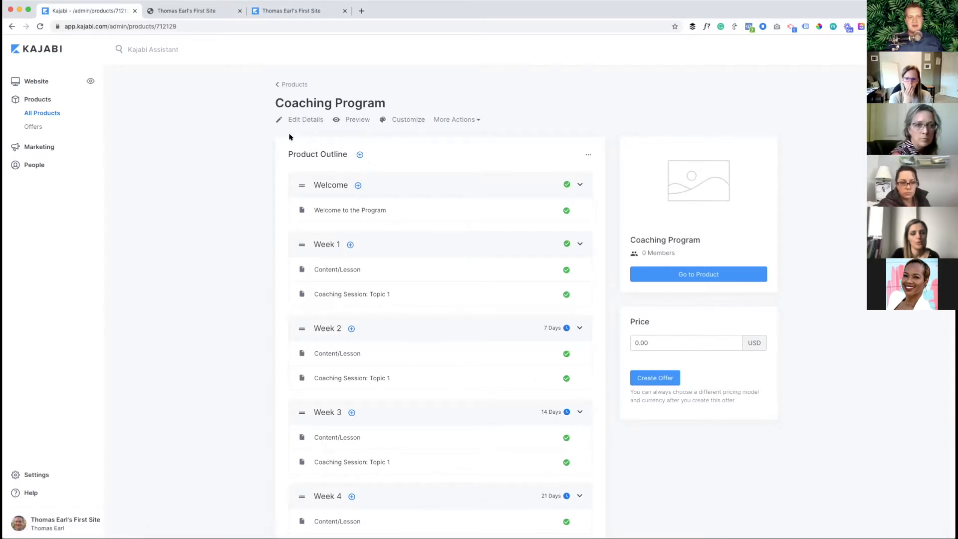
{"action": "left_click", "coordinate": [403, 120]}
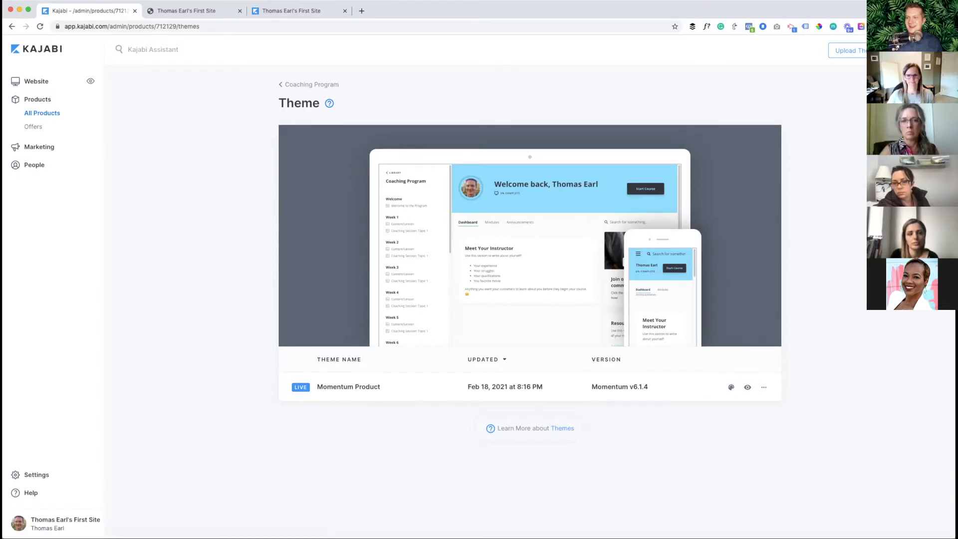
{"action": "left_click", "coordinate": [730, 388]}
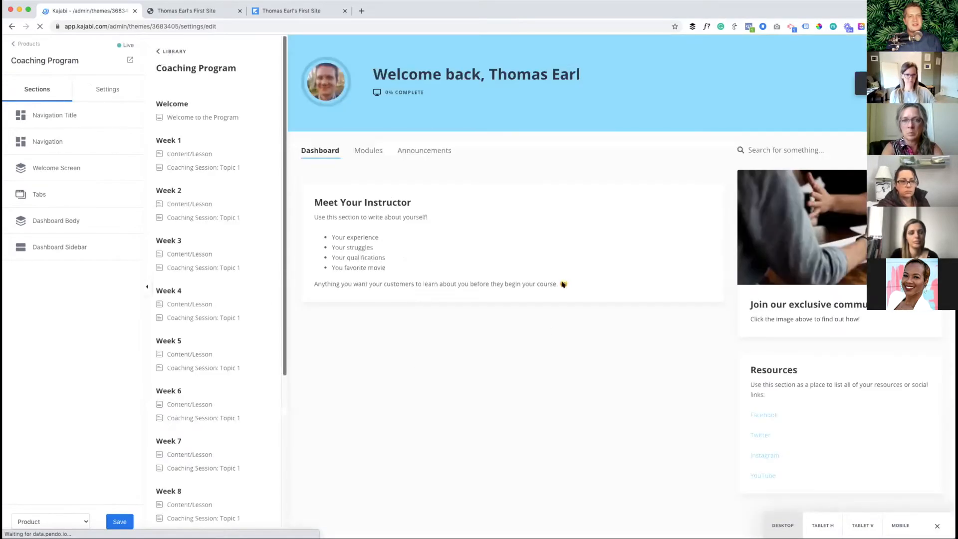
{"action": "mouse_move", "coordinate": [427, 283]}
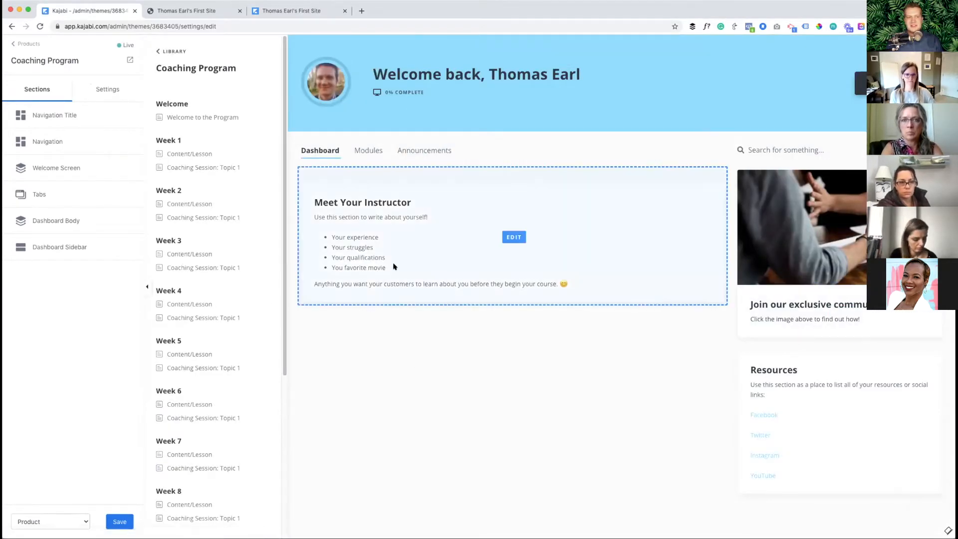
{"action": "left_click", "coordinate": [359, 224]}
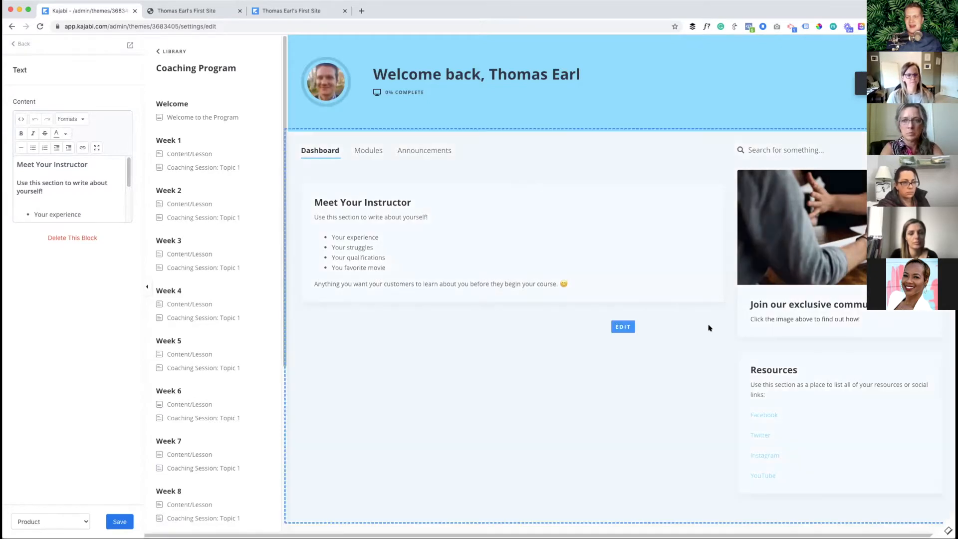
Open the exclusive community card and change its heading to "Join our Facebook Group!".
{"action": "left_click", "coordinate": [824, 235]}
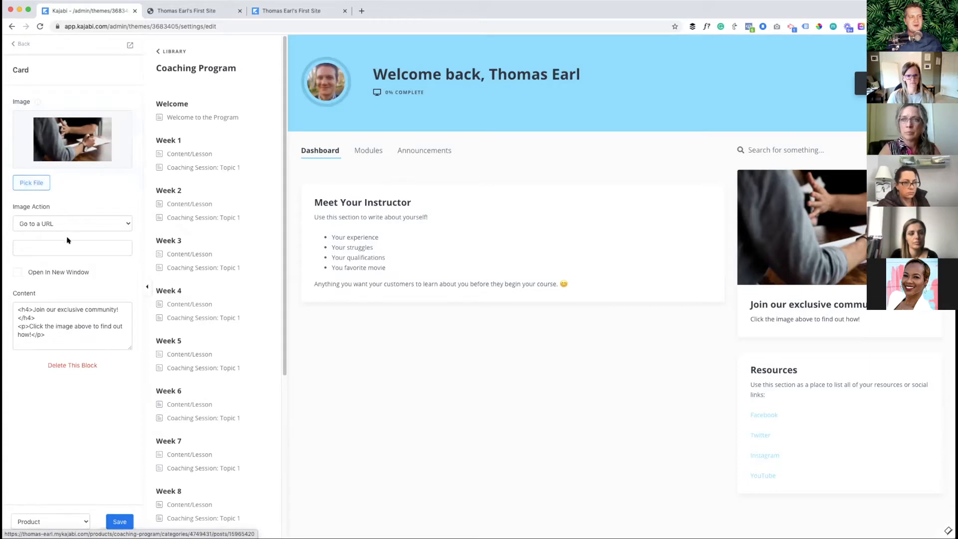
{"action": "left_click_drag", "start_coordinate": [33, 307], "coordinate": [57, 310]}
{"action": "left_click", "coordinate": [109, 308]}
{"action": "type", "text": "face"}
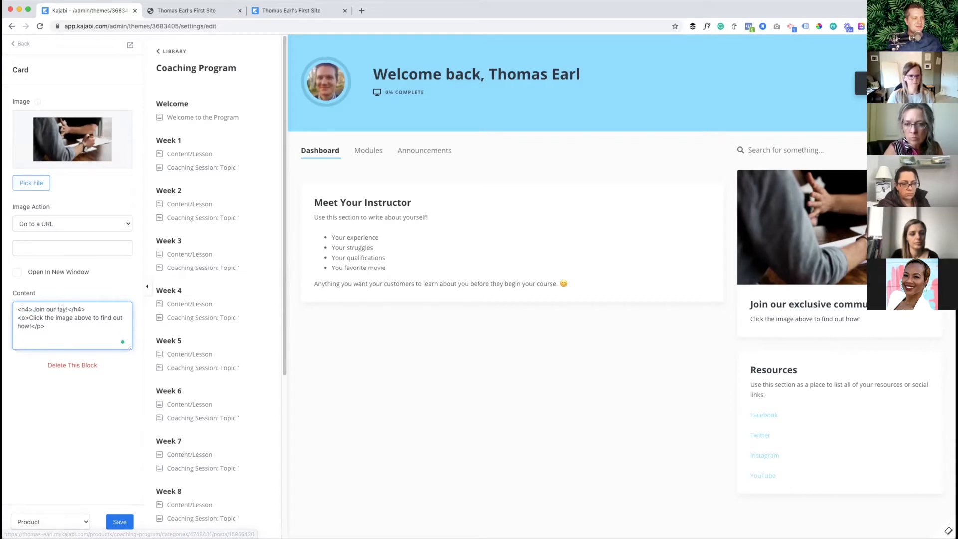
{"action": "type", "text": "acebook Groupy"}
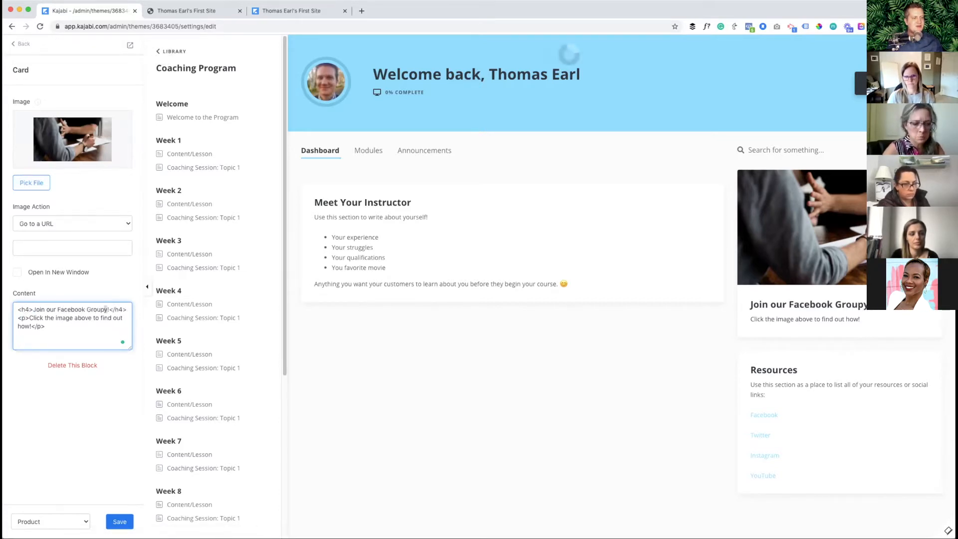
{"action": "key", "text": "Delete"}
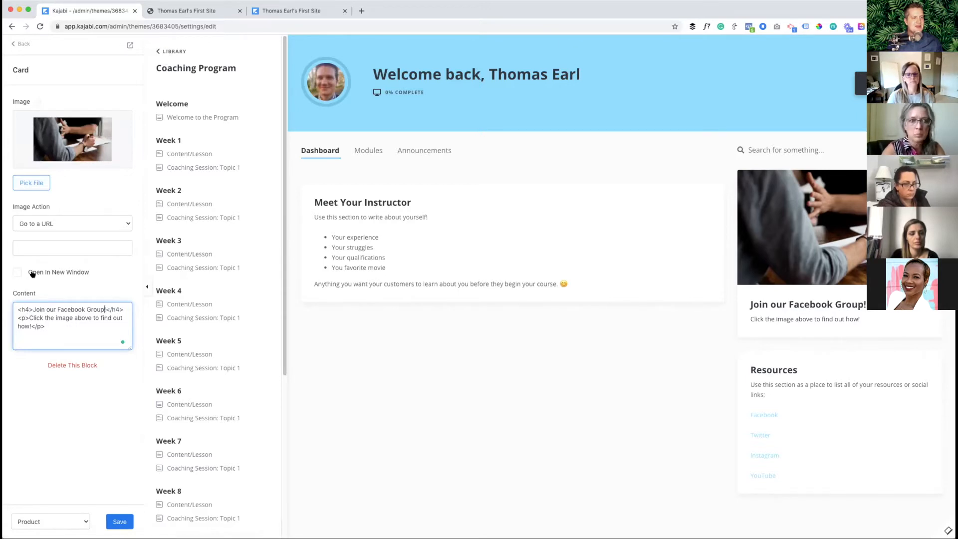
Examine the h4 and p tags that surround the card's heading and description text.
{"action": "double_click", "coordinate": [30, 308]}
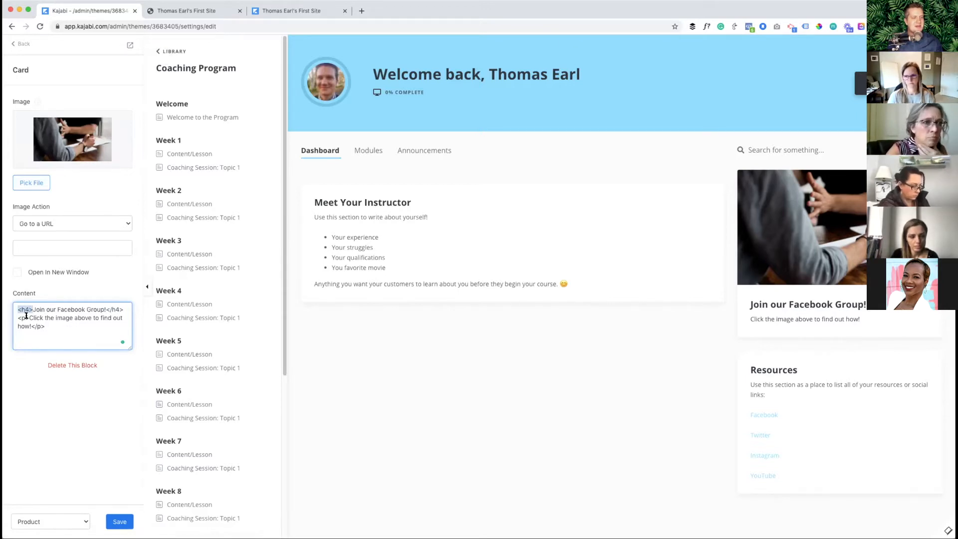
{"action": "left_click_drag", "start_coordinate": [45, 326], "coordinate": [31, 325]}
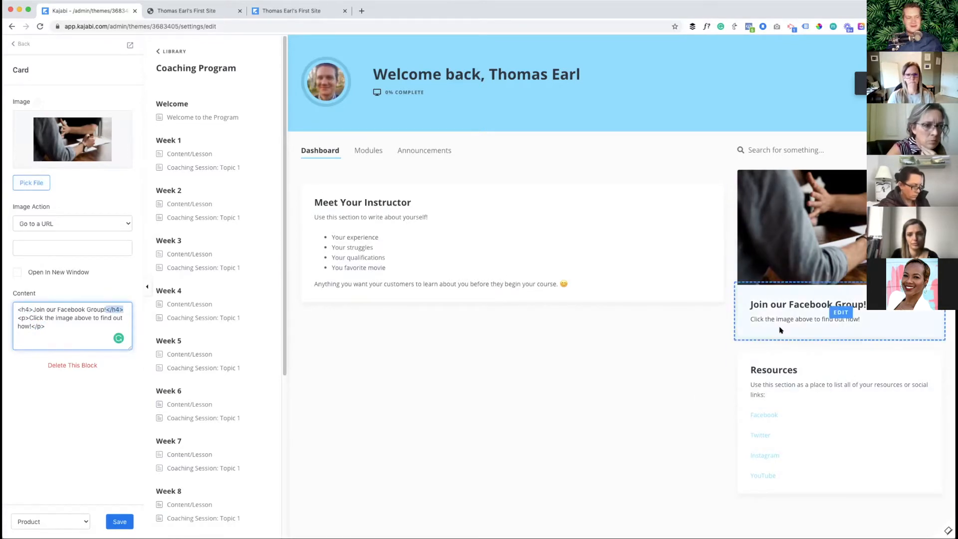
{"action": "left_click", "coordinate": [31, 309]}
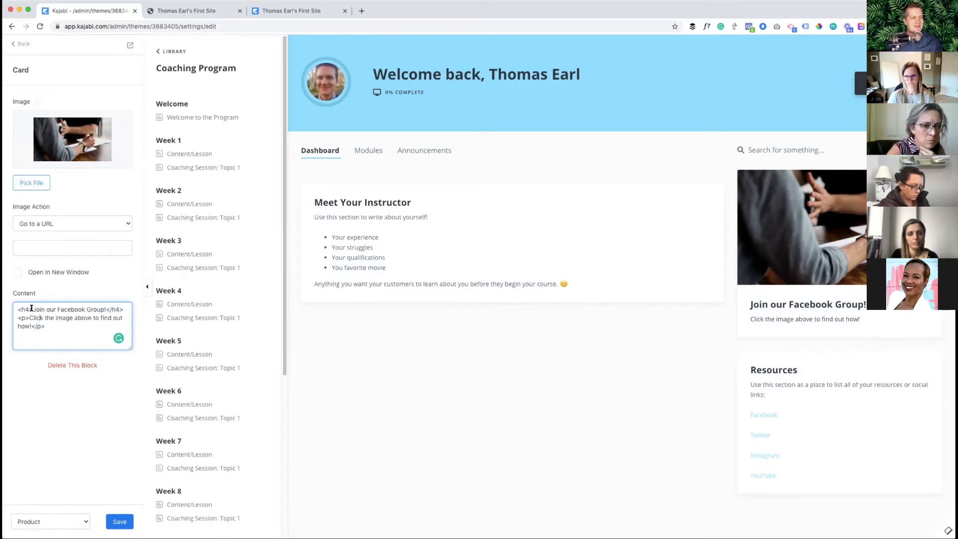
{"action": "left_click_drag", "start_coordinate": [105, 309], "coordinate": [112, 309]}
{"action": "mouse_move", "coordinate": [28, 317]}
{"action": "left_mouse_down"}
{"action": "mouse_move", "coordinate": [15, 318]}
{"action": "mouse_move", "coordinate": [31, 324]}
{"action": "left_mouse_up"}
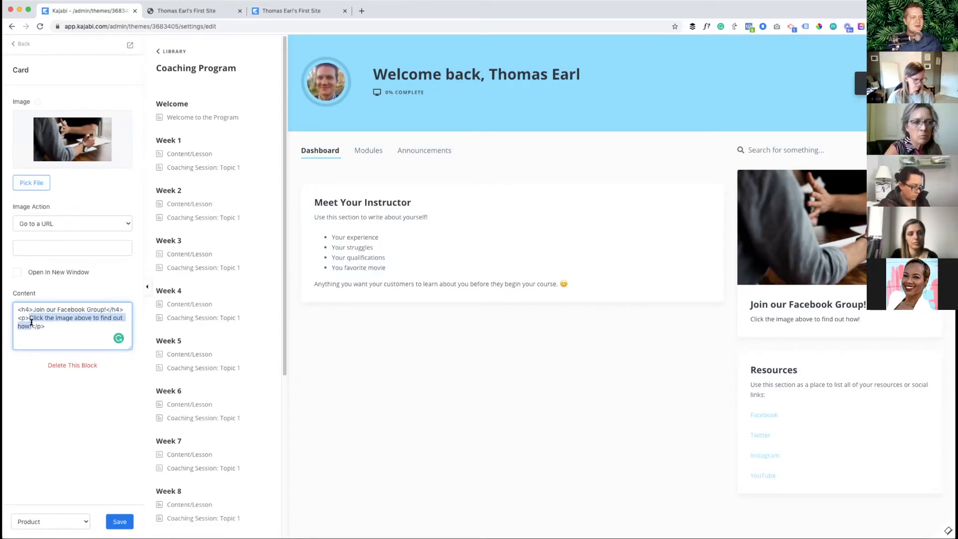
Change the card's description to "Click the image above to join our Facebook group!".
{"action": "left_click", "coordinate": [91, 316]}
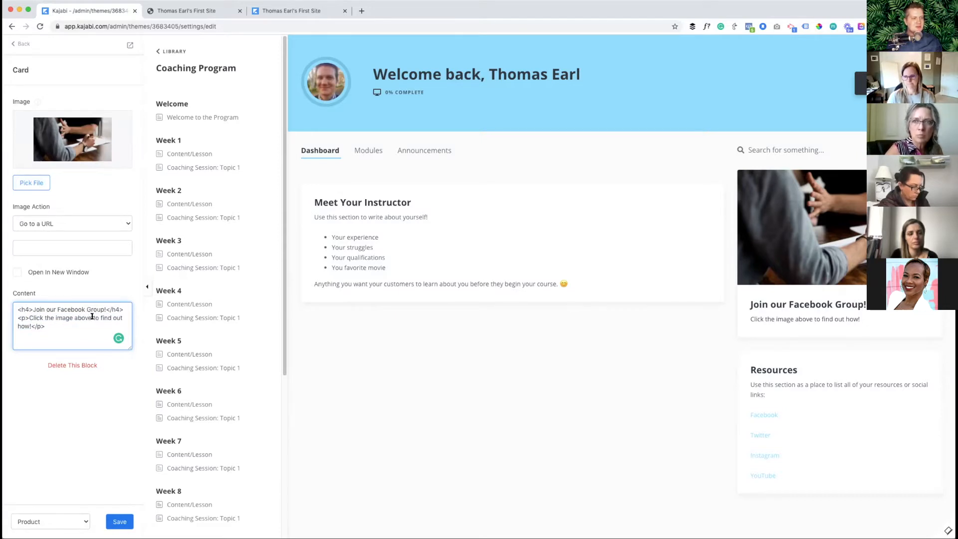
{"action": "type", "text": "join our Facebook"}
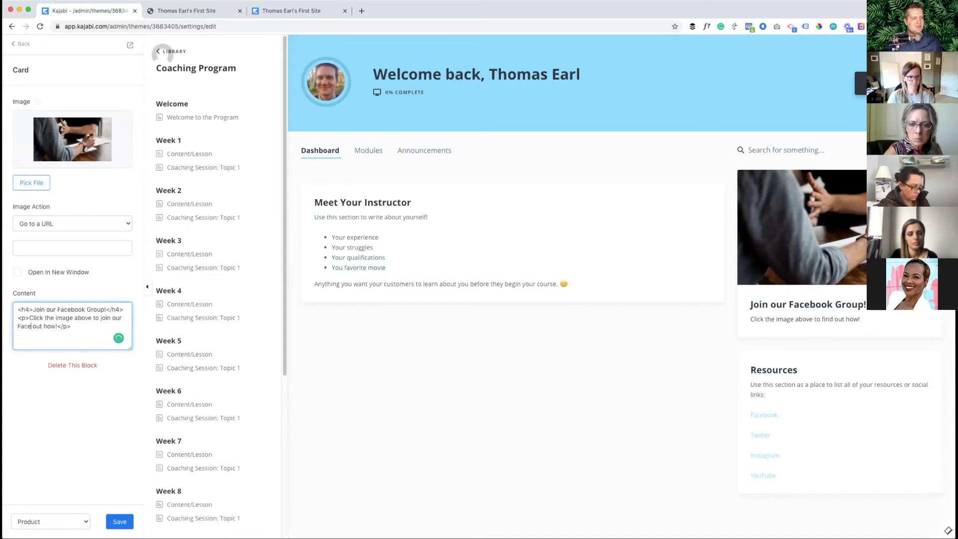
{"action": "type", "text": " group"}
{"action": "key", "text": "shift+alt+Right"}
{"action": "key", "text": "shift+alt+Right"}
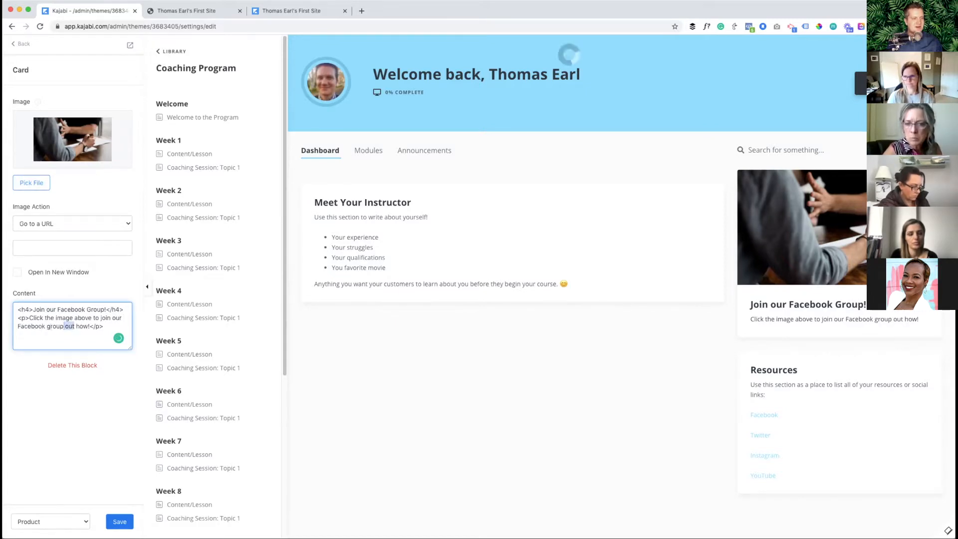
{"action": "key", "text": "BackSpace"}
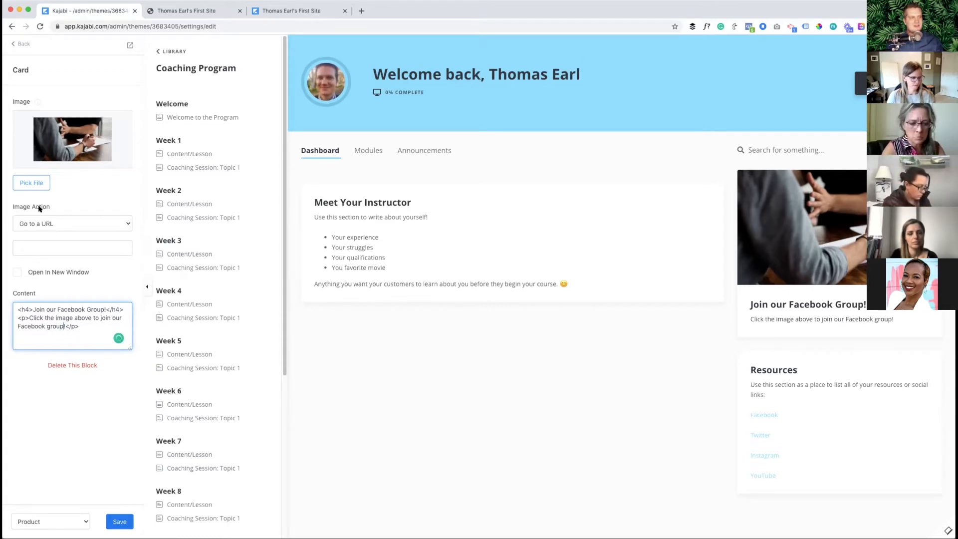
{"action": "left_click", "coordinate": [64, 224]}
{"action": "left_click", "coordinate": [44, 248]}
{"action": "left_click", "coordinate": [43, 249]}
{"action": "type", "text": "www.facebook.com/myfacebookgroup"}
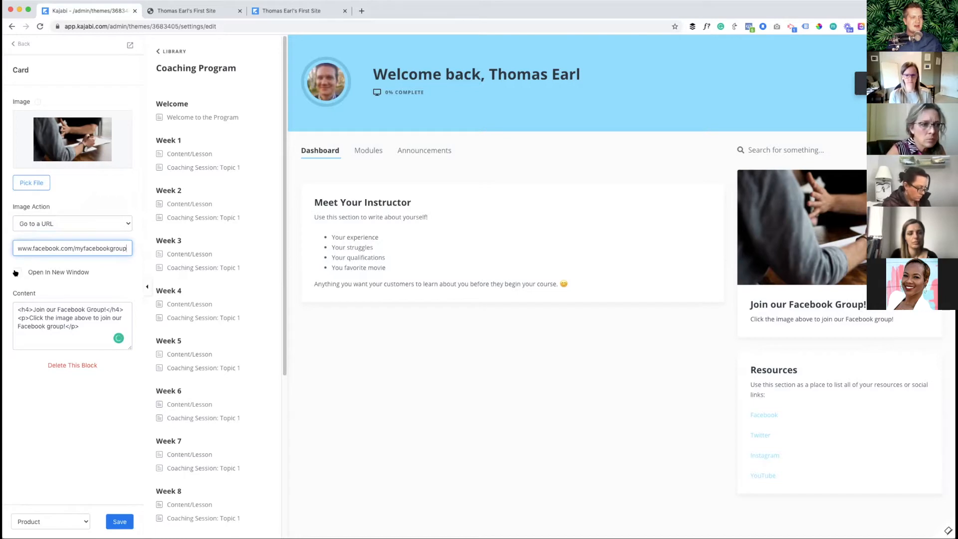
{"action": "left_click", "coordinate": [16, 272]}
{"action": "left_click", "coordinate": [114, 522]}
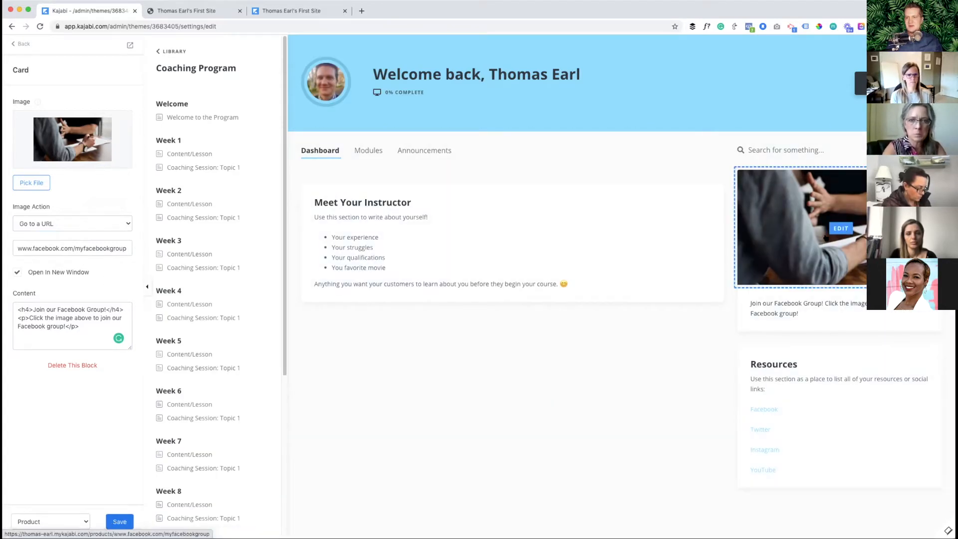
Delete the Resources text block from the dashboard sidebar and save the theme.
{"action": "left_click", "coordinate": [826, 370]}
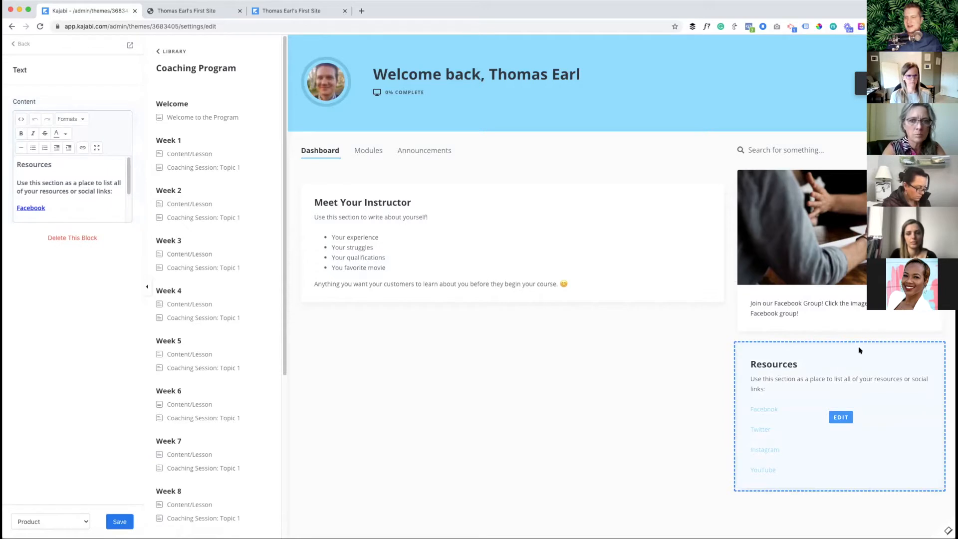
{"action": "left_click", "coordinate": [60, 237]}
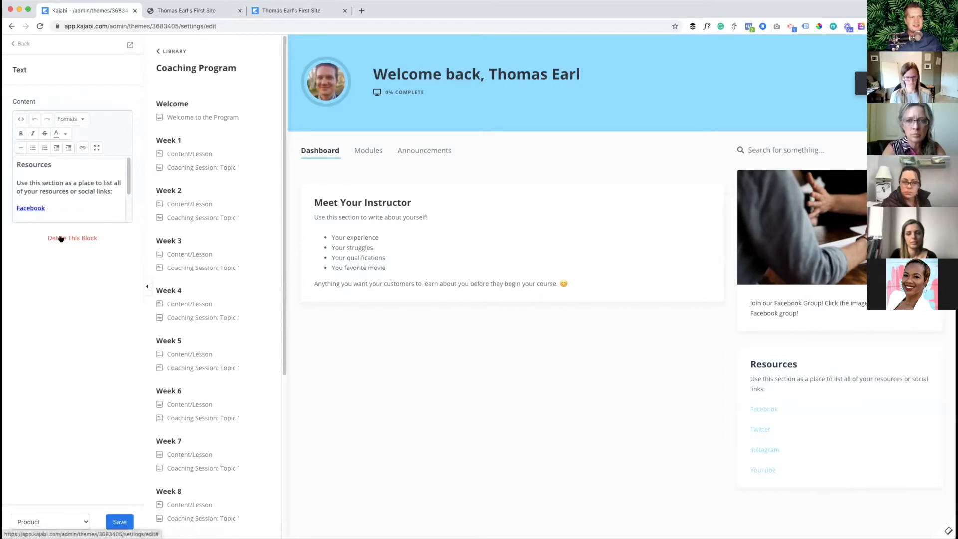
{"action": "left_click", "coordinate": [113, 521]}
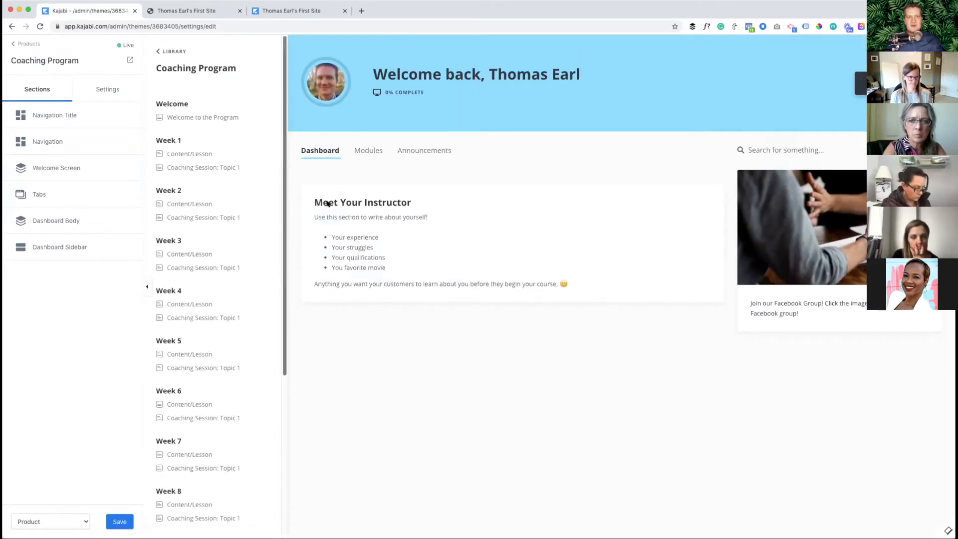
Open the dashboard's Tabs settings and examine the Categories Text label.
{"action": "left_click", "coordinate": [367, 154]}
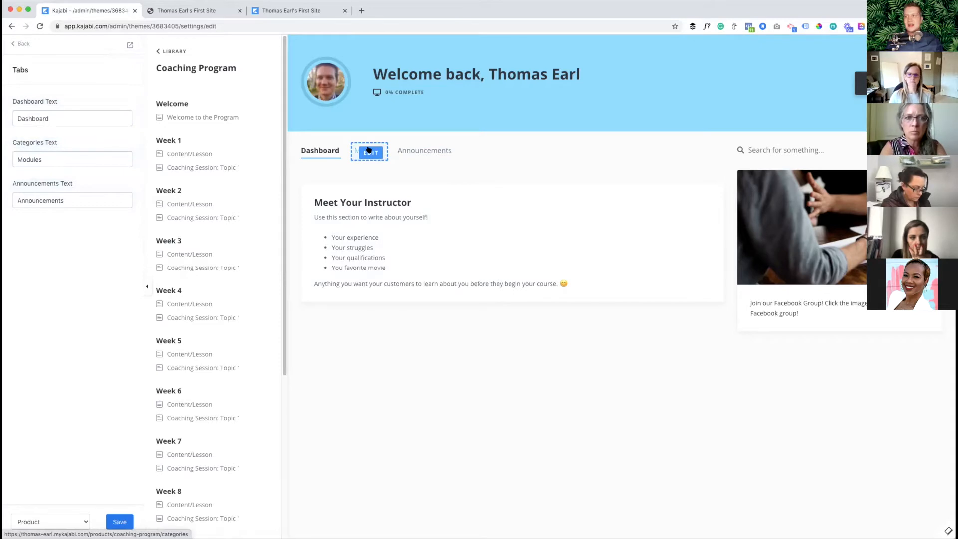
{"action": "left_click_drag", "start_coordinate": [43, 156], "coordinate": [15, 155]}
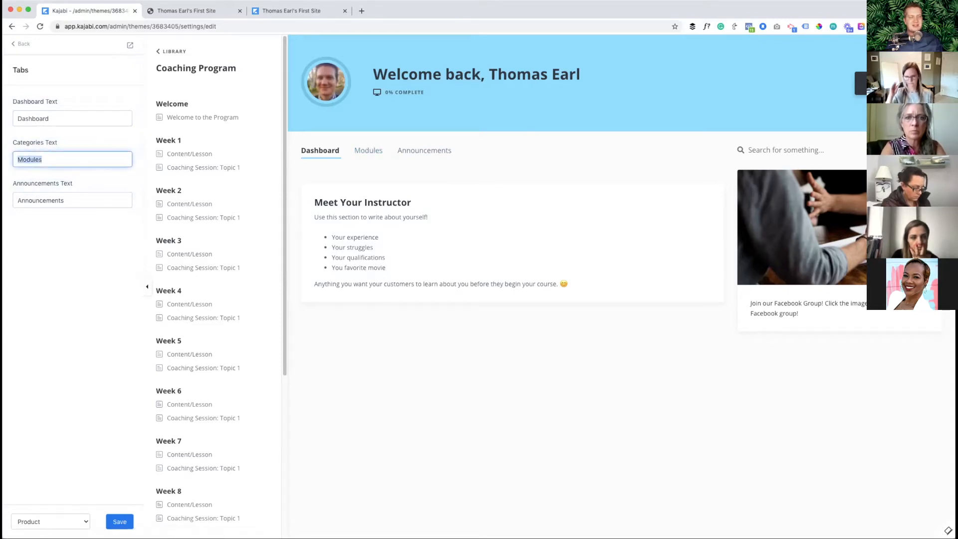
{"action": "left_click", "coordinate": [95, 370]}
Switch the editor to the Post template, look through its lesson navigation, and return to the Product template.
{"action": "left_click", "coordinate": [55, 520]}
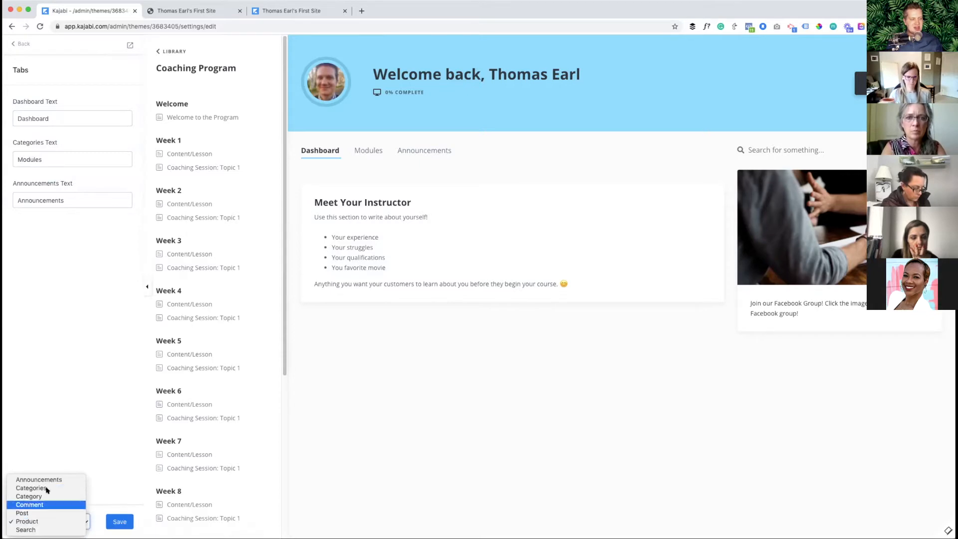
{"action": "left_click", "coordinate": [39, 513]}
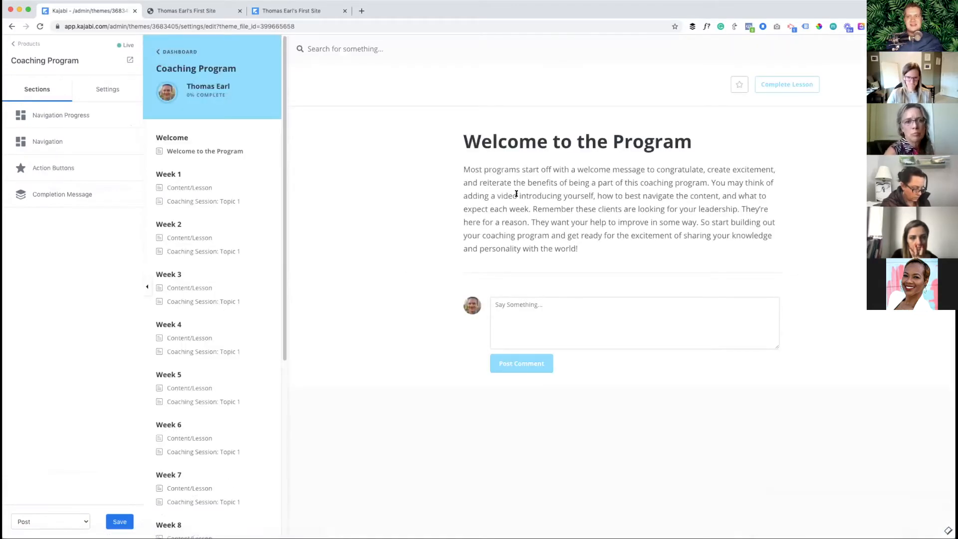
{"action": "scroll", "coordinate": [235, 359], "scroll_direction": "down", "scroll_amount": 5}
{"action": "scroll", "coordinate": [212, 355], "scroll_direction": "up", "scroll_amount": 5}
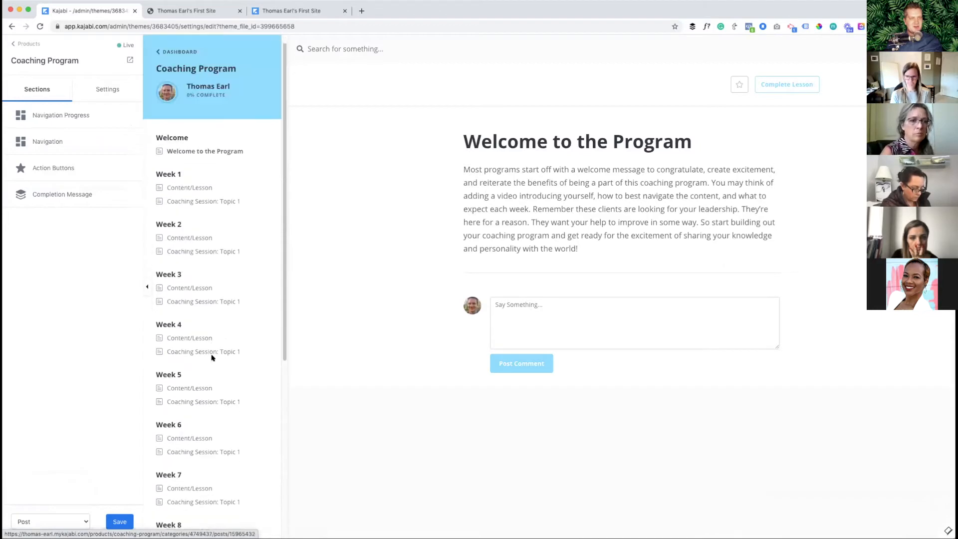
{"action": "scroll", "coordinate": [201, 355], "scroll_direction": "down", "scroll_amount": 5}
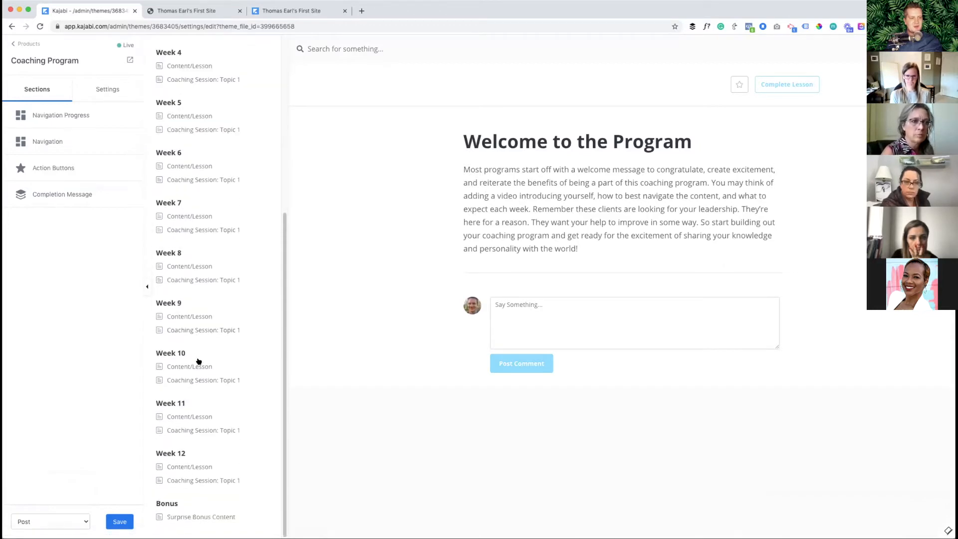
{"action": "left_click", "coordinate": [65, 520]}
{"action": "left_click", "coordinate": [56, 527]}
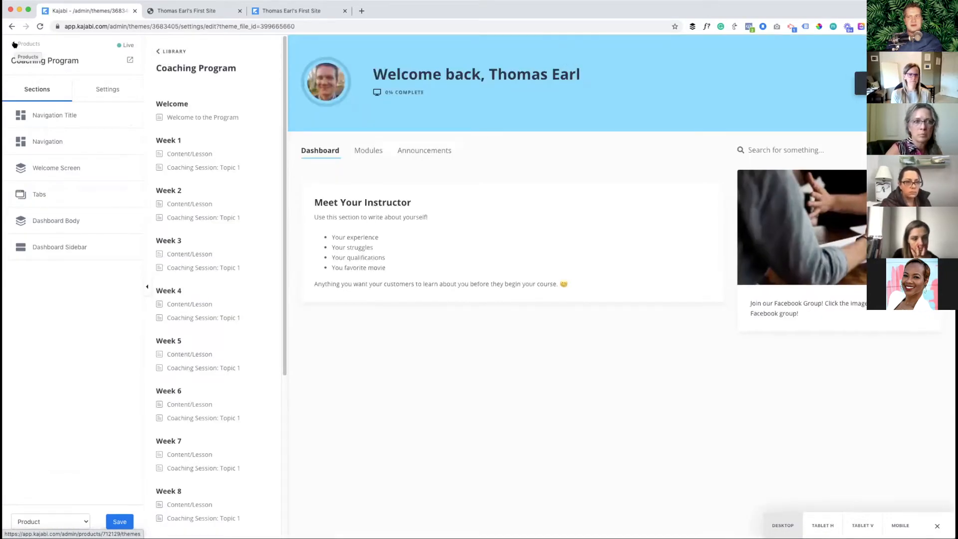
View the Navigation Title's Back Link Text, and open the Welcome Screen settings to examine the Welcome Text.
{"action": "left_click", "coordinate": [47, 118]}
{"action": "left_click", "coordinate": [60, 118]}
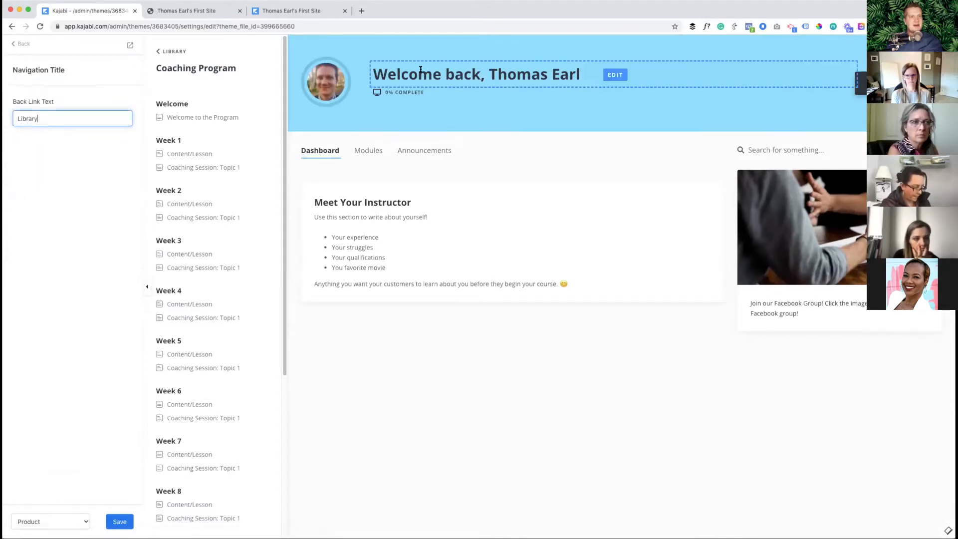
{"action": "left_click", "coordinate": [427, 97]}
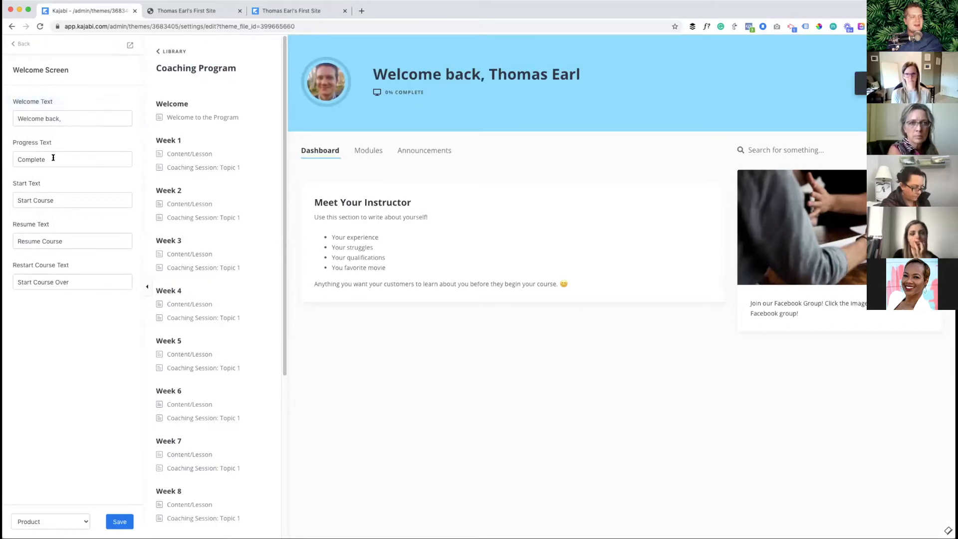
{"action": "left_click", "coordinate": [65, 119]}
{"action": "left_click_drag", "start_coordinate": [55, 117], "coordinate": [3, 116]}
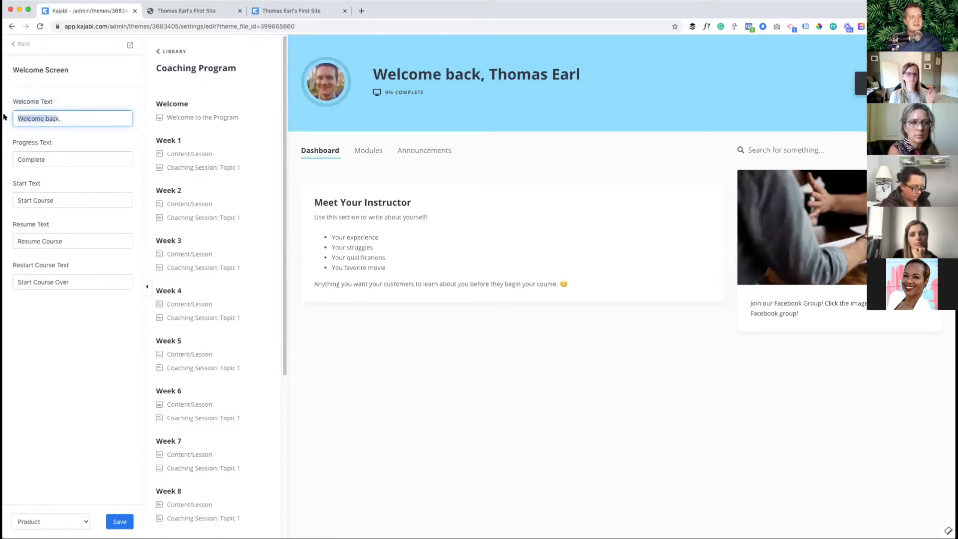
Leave the Coaching Program's theme editor, dismiss the survey pop-up, and open the Drip Course from the products list.
{"action": "left_click", "coordinate": [366, 76]}
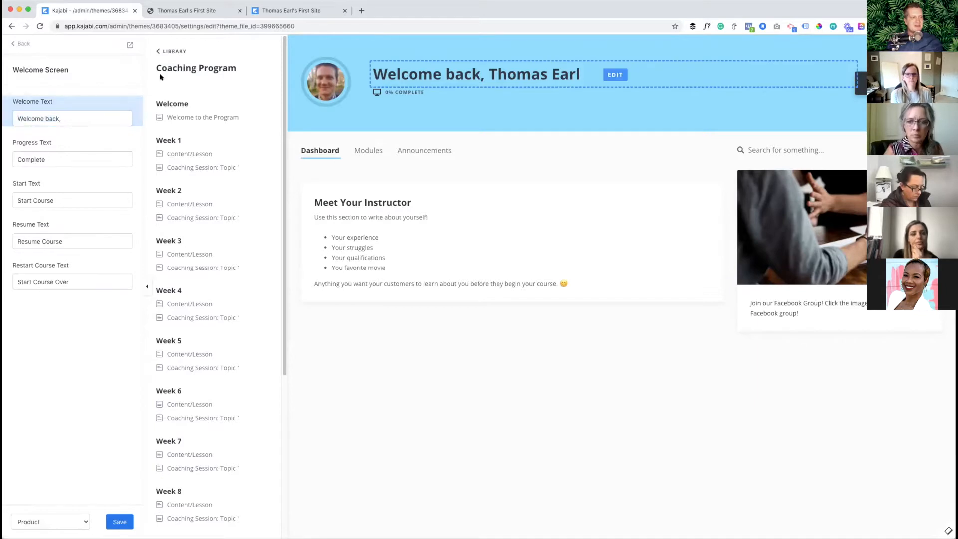
{"action": "left_click", "coordinate": [16, 44]}
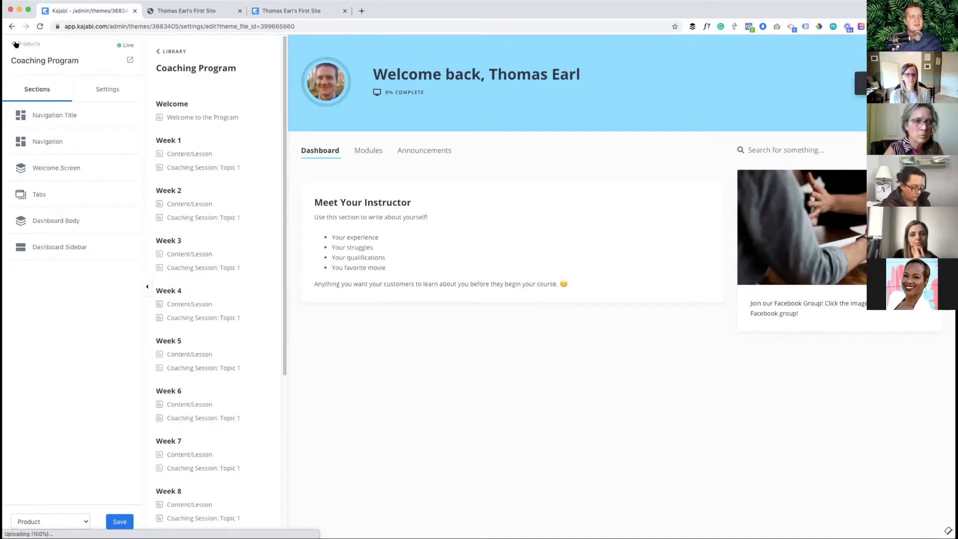
{"action": "left_click", "coordinate": [16, 44]}
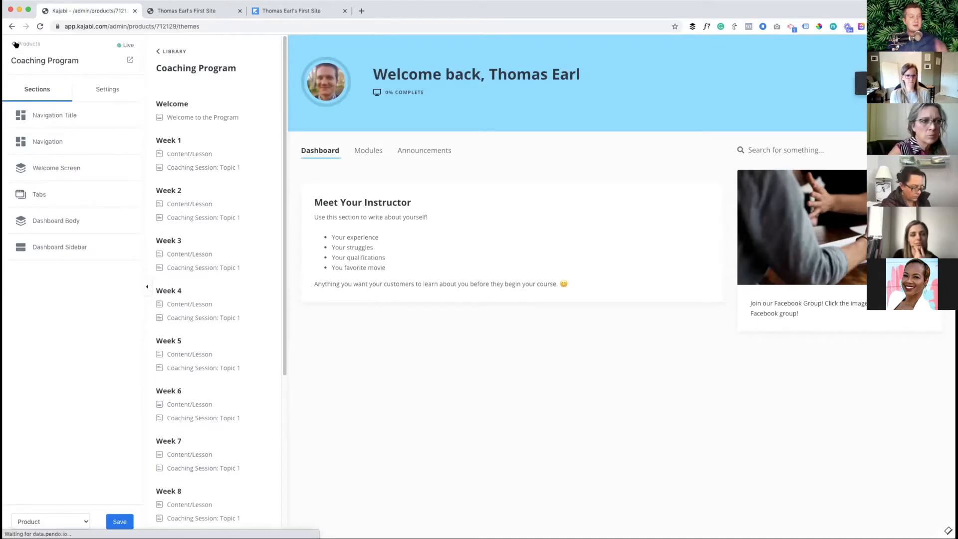
{"action": "left_click", "coordinate": [40, 48]}
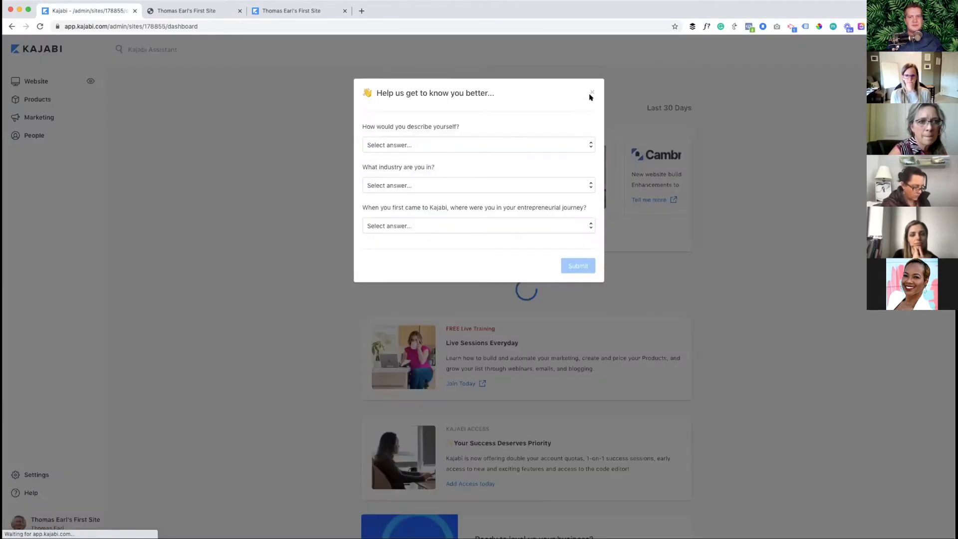
{"action": "left_click", "coordinate": [592, 94]}
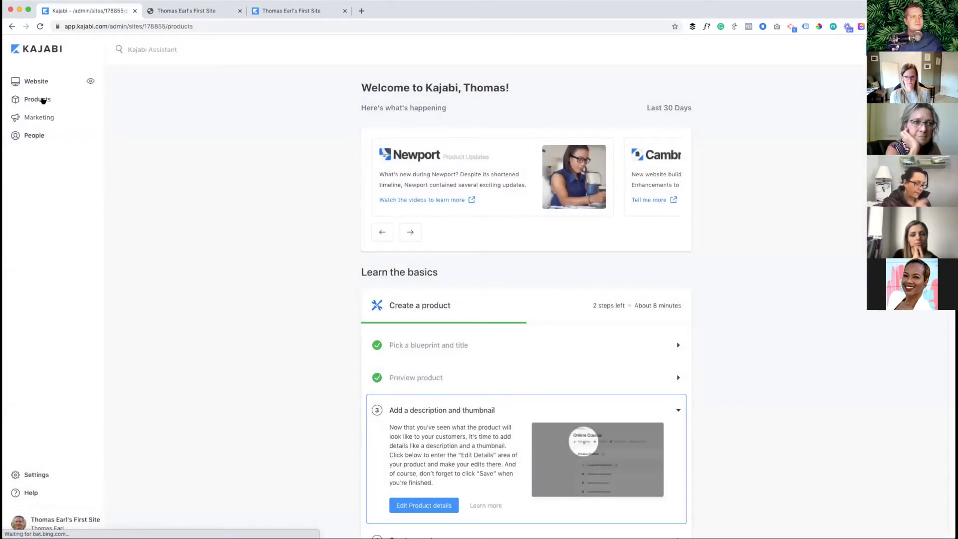
{"action": "left_click", "coordinate": [35, 99]}
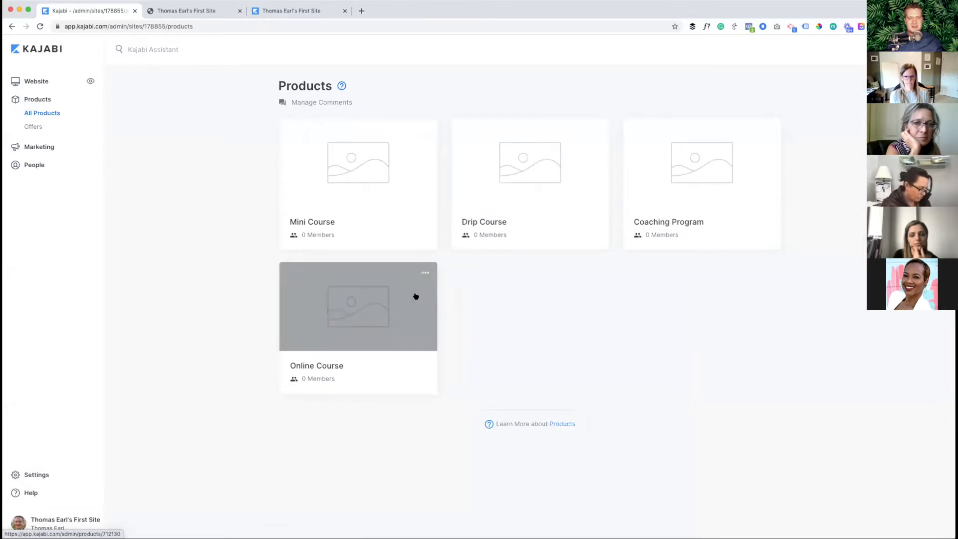
{"action": "left_click", "coordinate": [507, 178]}
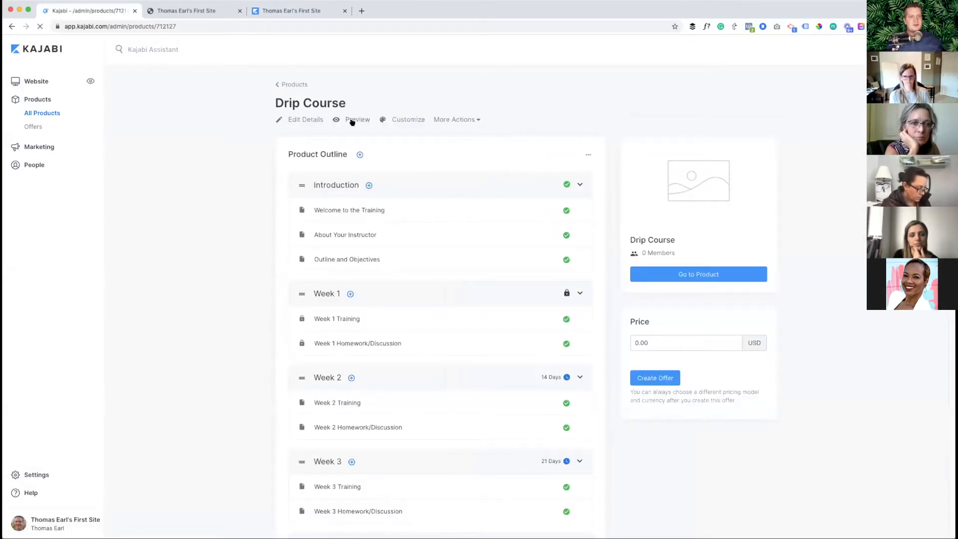
Preview the Drip Course's product page and look through its lesson outline down to Week 8.
{"action": "left_click", "coordinate": [352, 120]}
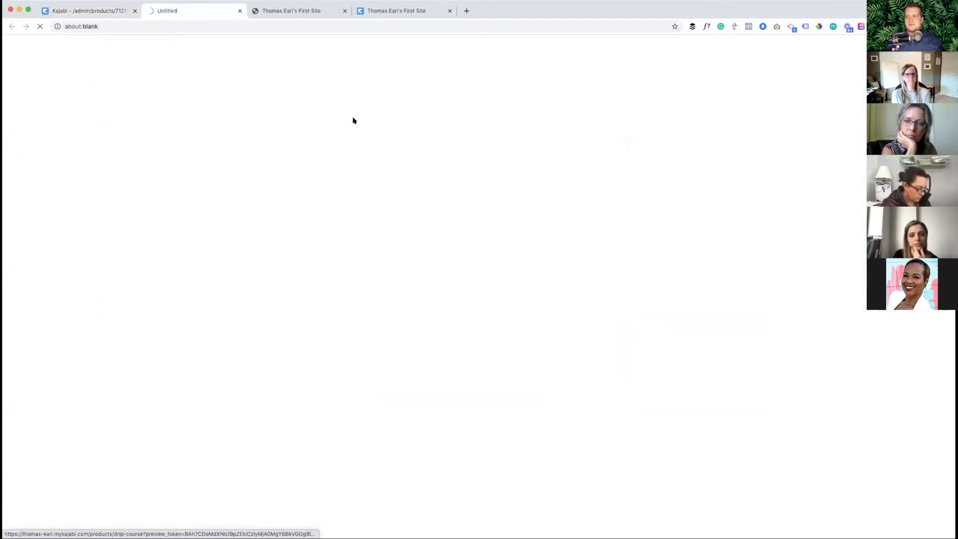
{"action": "scroll", "coordinate": [339, 317], "scroll_direction": "down", "scroll_amount": 2}
{"action": "scroll", "coordinate": [252, 249], "scroll_direction": "down", "scroll_amount": 2}
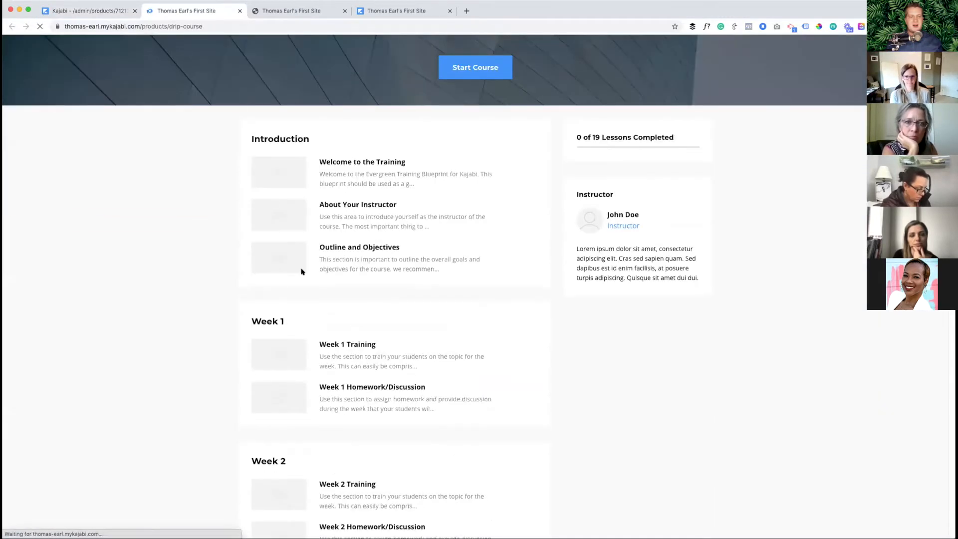
{"action": "scroll", "coordinate": [387, 259], "scroll_direction": "down", "scroll_amount": 20}
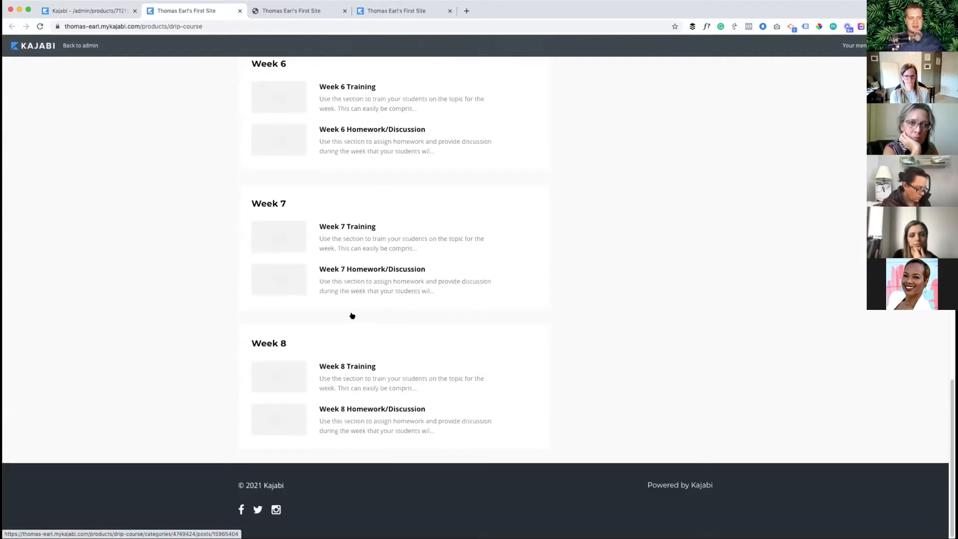
{"action": "scroll", "coordinate": [352, 316], "scroll_direction": "up", "scroll_amount": 20}
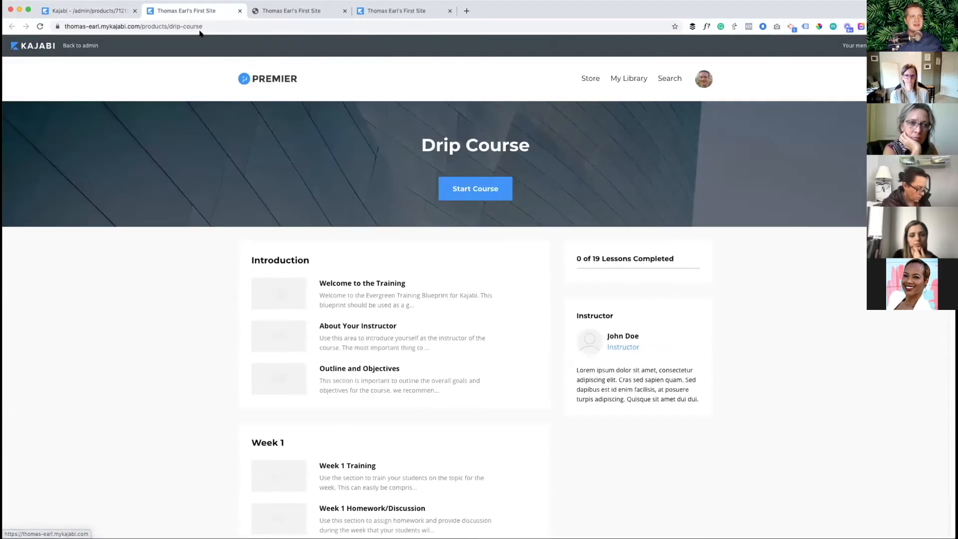
Return to the Drip Course admin page and open its live Premier Product theme for customizing.
{"action": "left_click", "coordinate": [112, 11]}
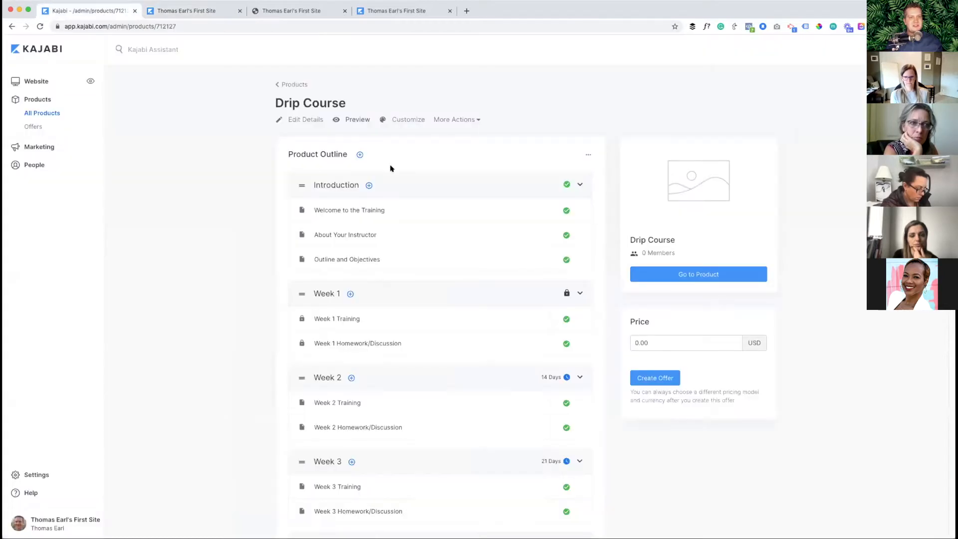
{"action": "left_click", "coordinate": [381, 120]}
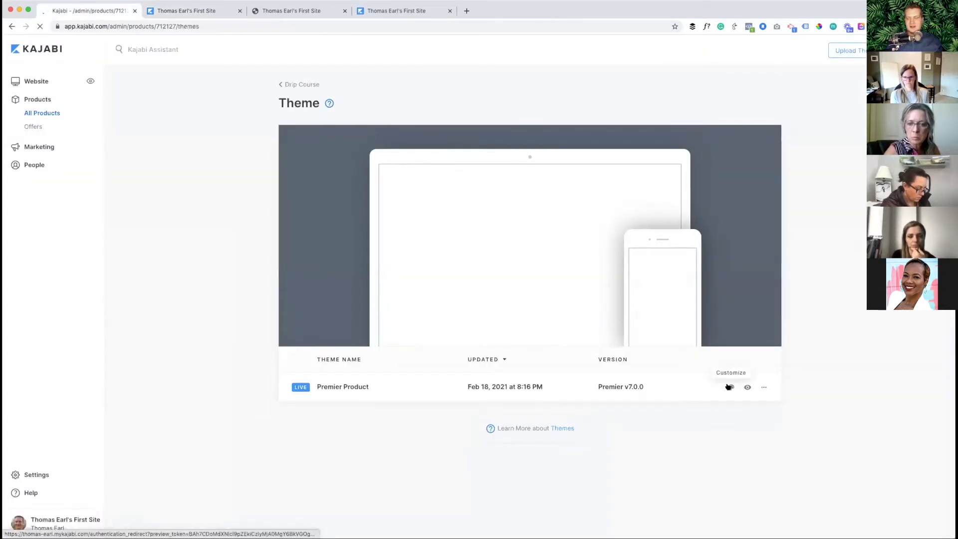
{"action": "left_click", "coordinate": [730, 387]}
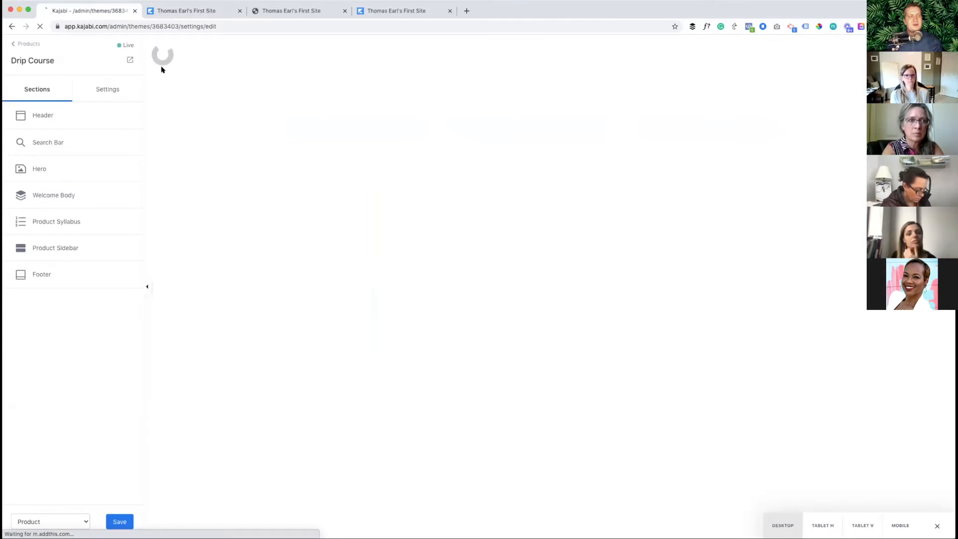
Try a blue overlay color on the Drip Course's Hero section, replace it with light purple, and save the theme.
{"action": "left_click", "coordinate": [395, 146]}
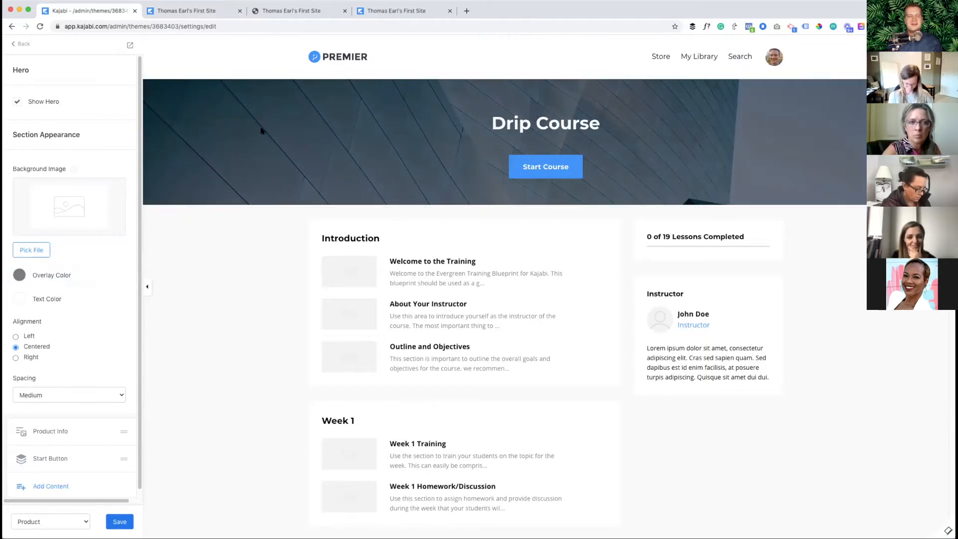
{"action": "scroll", "coordinate": [80, 273], "scroll_direction": "down", "scroll_amount": 1}
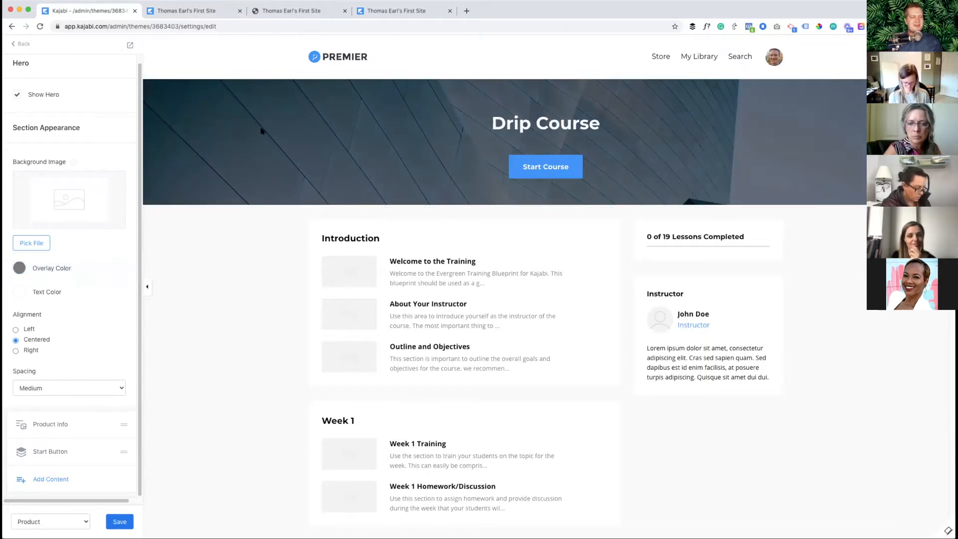
{"action": "left_click", "coordinate": [19, 268]}
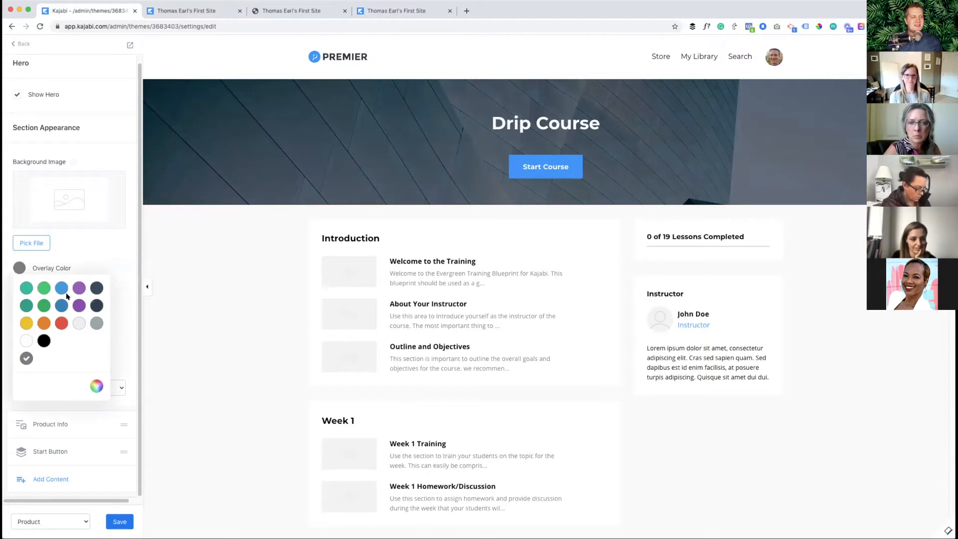
{"action": "left_click", "coordinate": [126, 285]}
{"action": "left_click", "coordinate": [120, 521]}
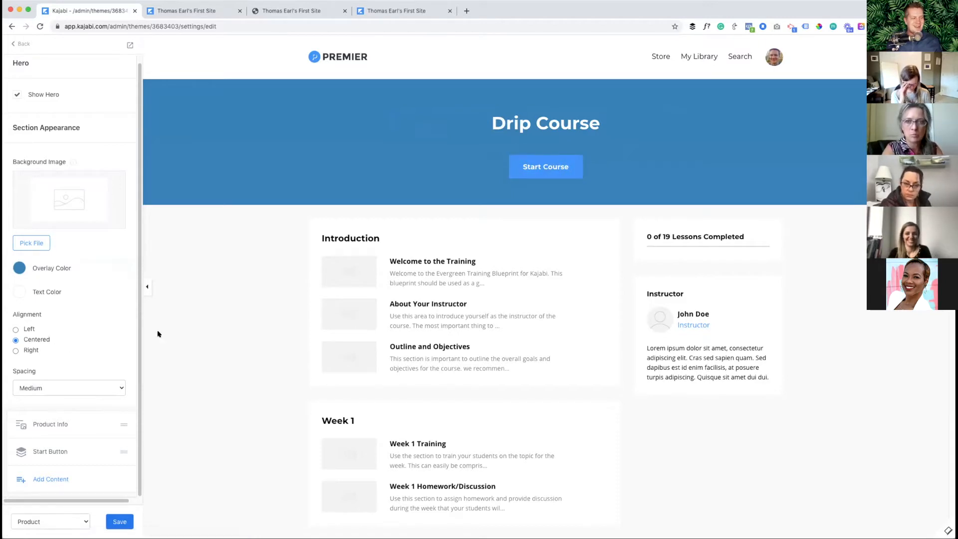
{"action": "left_click", "coordinate": [20, 268]}
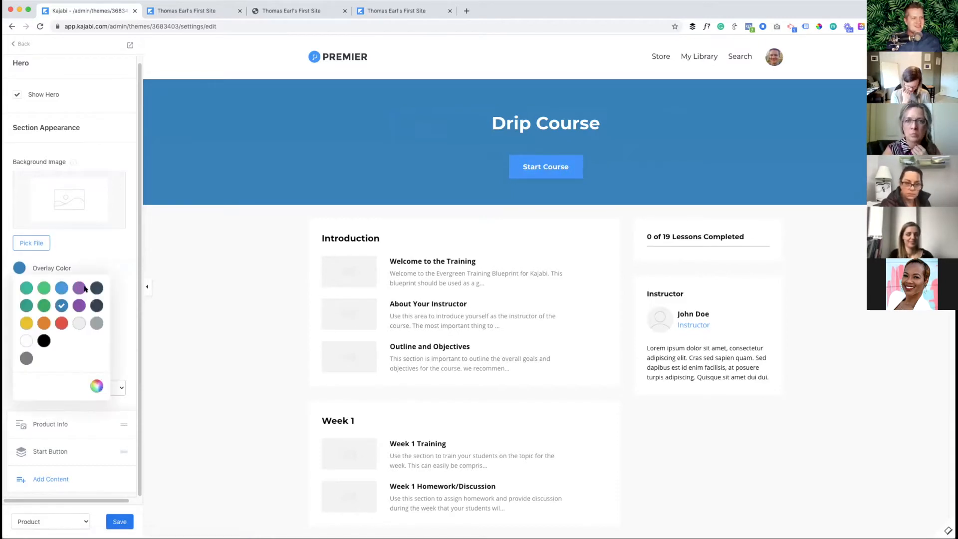
{"action": "left_click", "coordinate": [121, 521]}
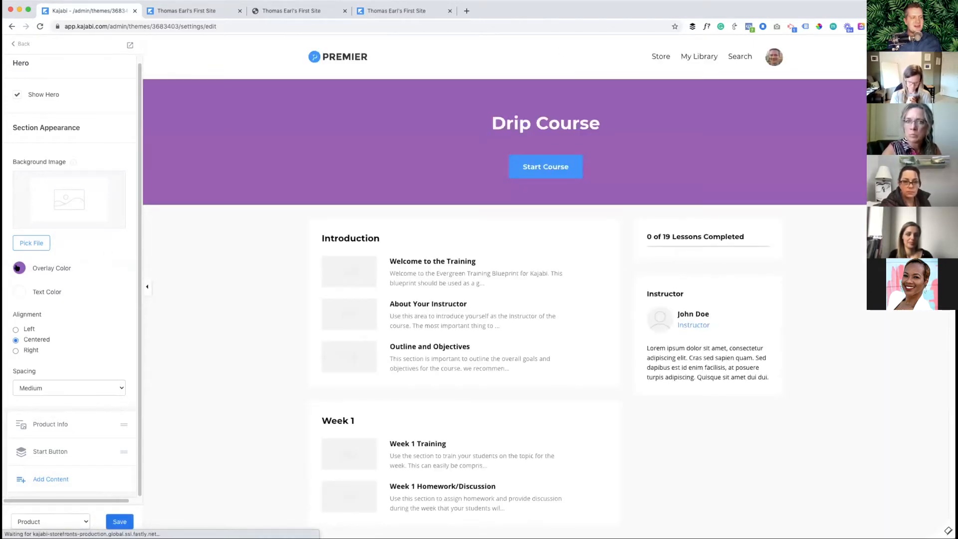
Examine the hero's Product Info block and the Header section's logo and menu settings.
{"action": "left_click", "coordinate": [543, 124]}
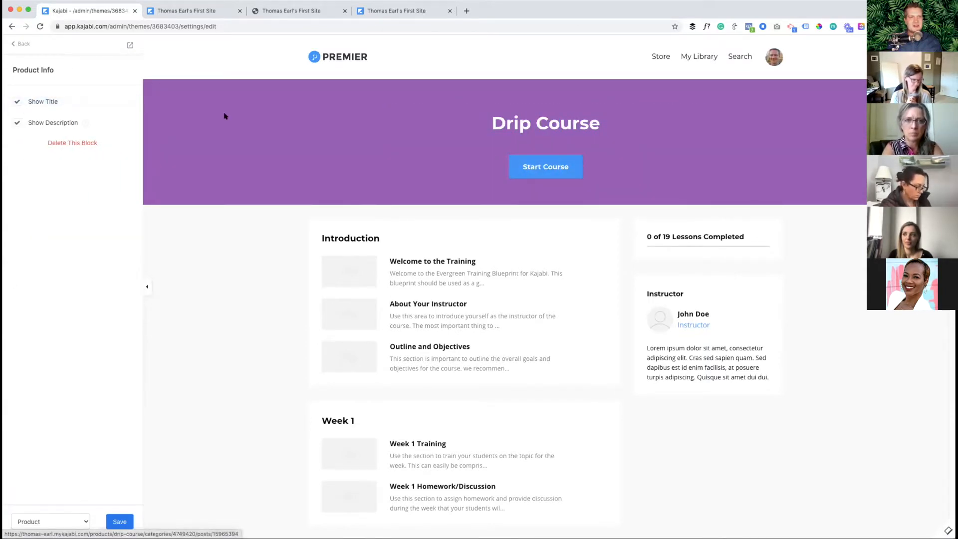
{"action": "left_click", "coordinate": [330, 59]}
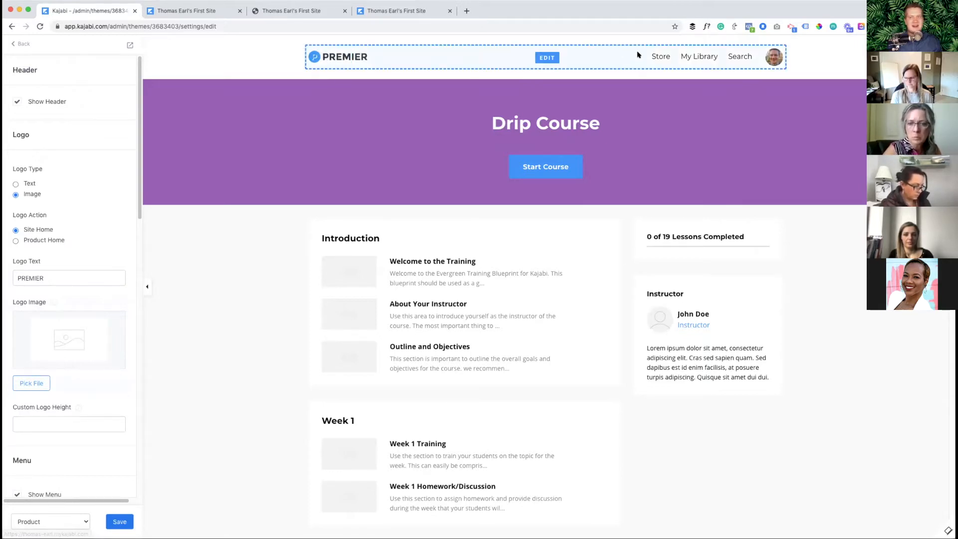
{"action": "left_click", "coordinate": [682, 55]}
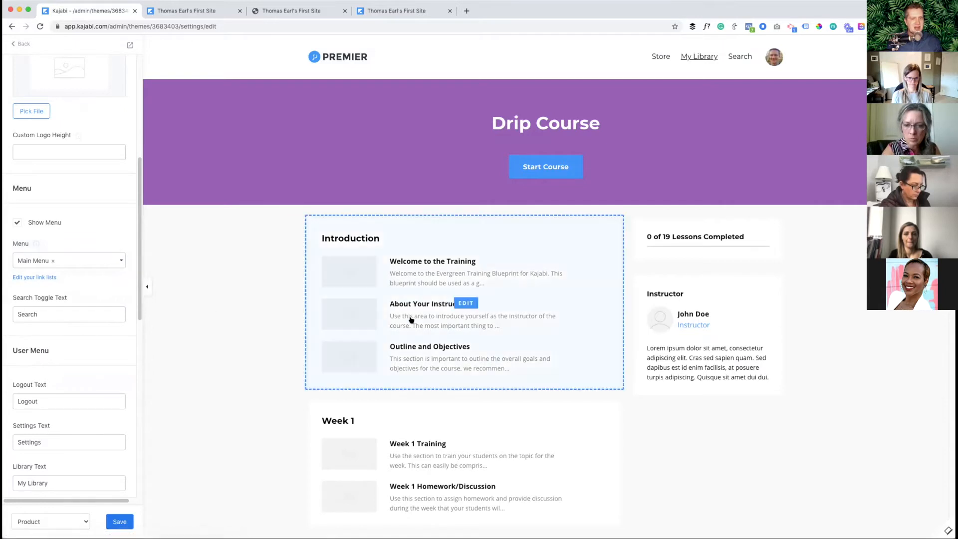
Set the Instructor block's title to "Magic Creator" and replace the placeholder name with the instructor's full name.
{"action": "scroll", "coordinate": [410, 320], "scroll_direction": "down", "scroll_amount": 1}
{"action": "scroll", "coordinate": [411, 320], "scroll_direction": "down", "scroll_amount": 1}
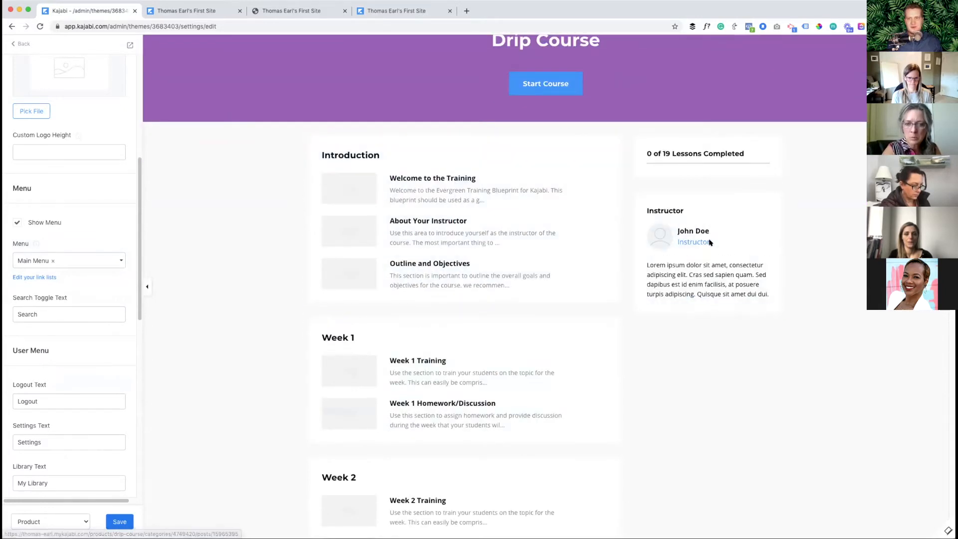
{"action": "left_click", "coordinate": [666, 210]}
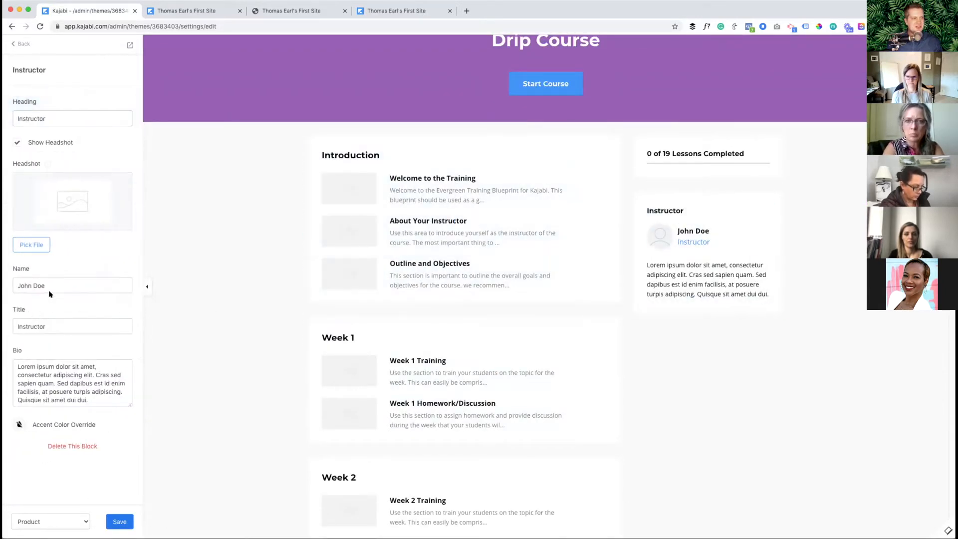
{"action": "double_click", "coordinate": [54, 323]}
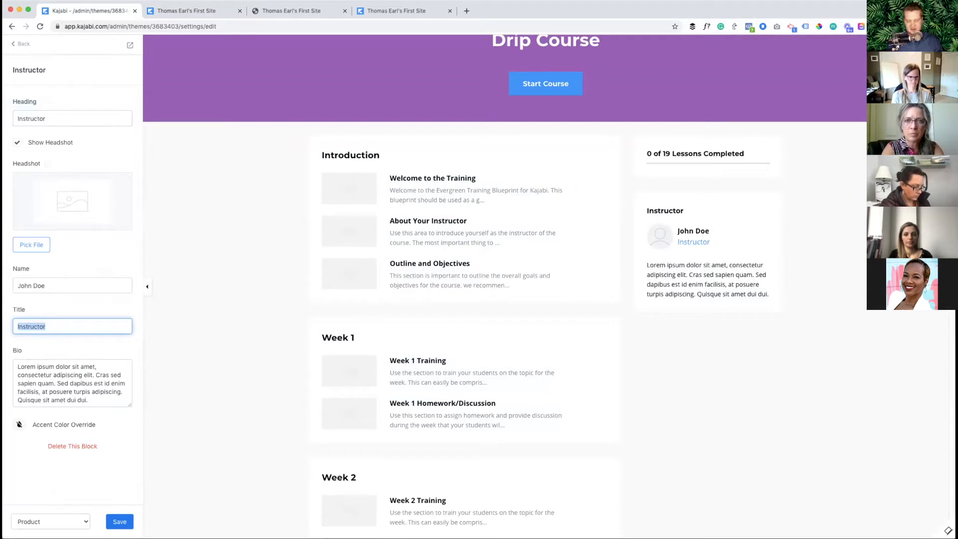
{"action": "type", "text": "F"}
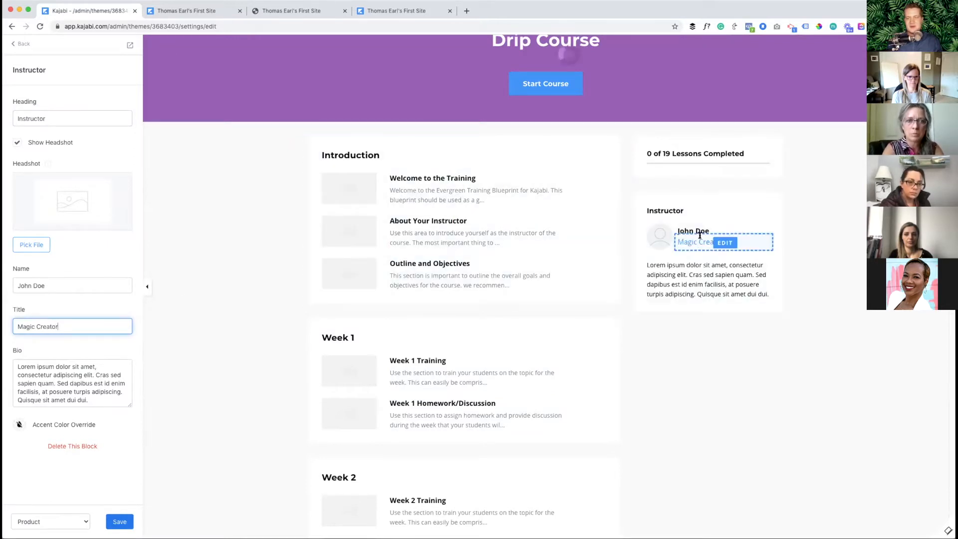
{"action": "left_click", "coordinate": [42, 272]}
{"action": "triple_click", "coordinate": [39, 283]}
{"action": "type", "text": "Tom Earl"}
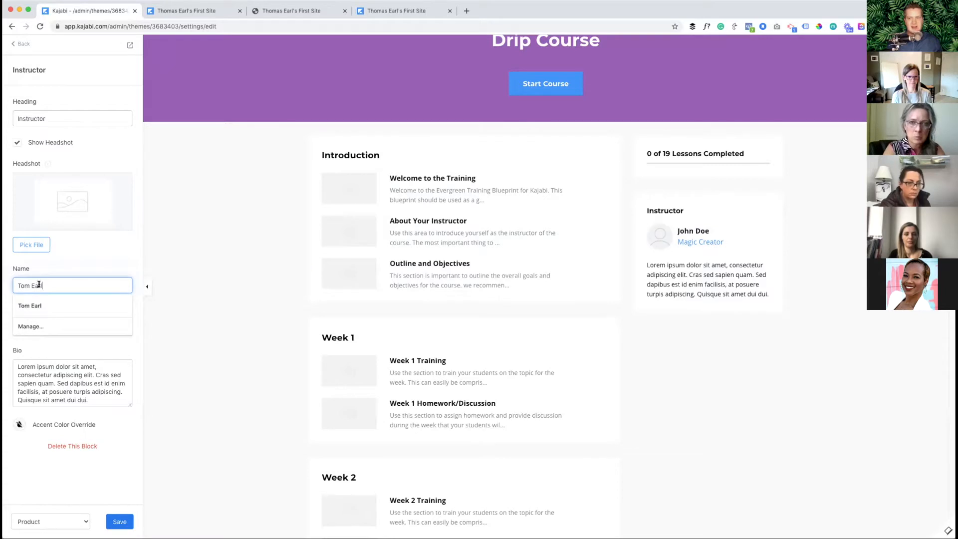
Rewrite the bio: instructor's name, "is the best Dad in the game. And he loves his daughter. And she is almost ready to start walking. Yup.".
{"action": "left_click", "coordinate": [699, 277]}
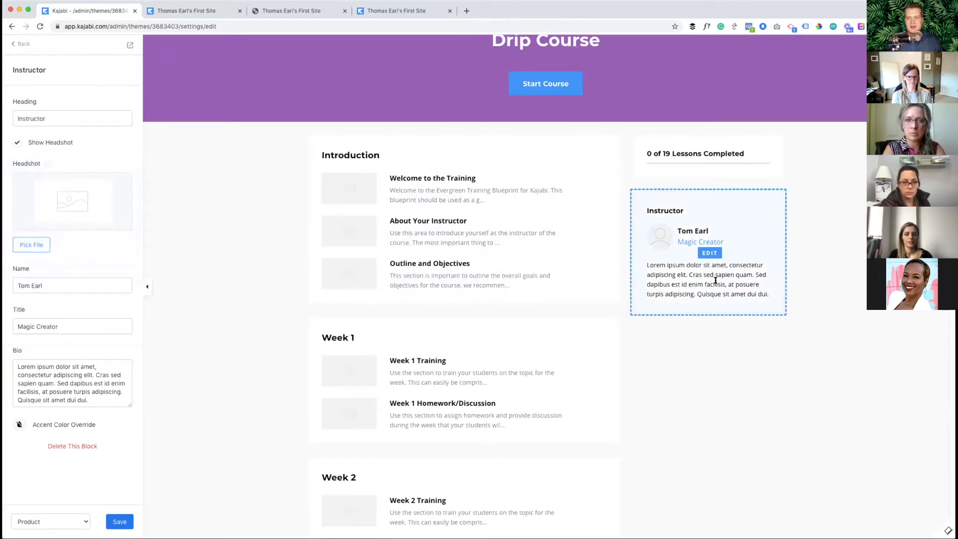
{"action": "left_click_drag", "start_coordinate": [89, 400], "coordinate": [18, 367]}
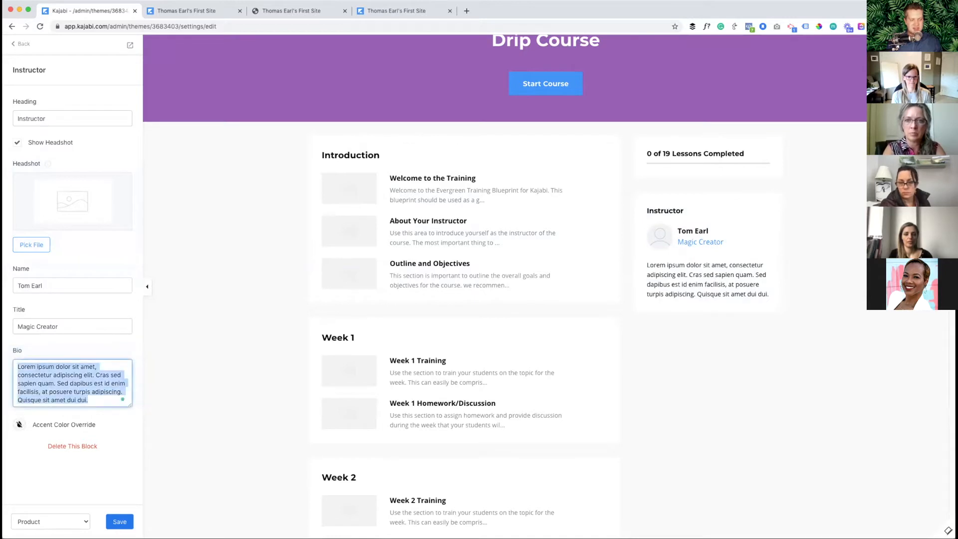
{"action": "type", "text": "TOm Earl is"}
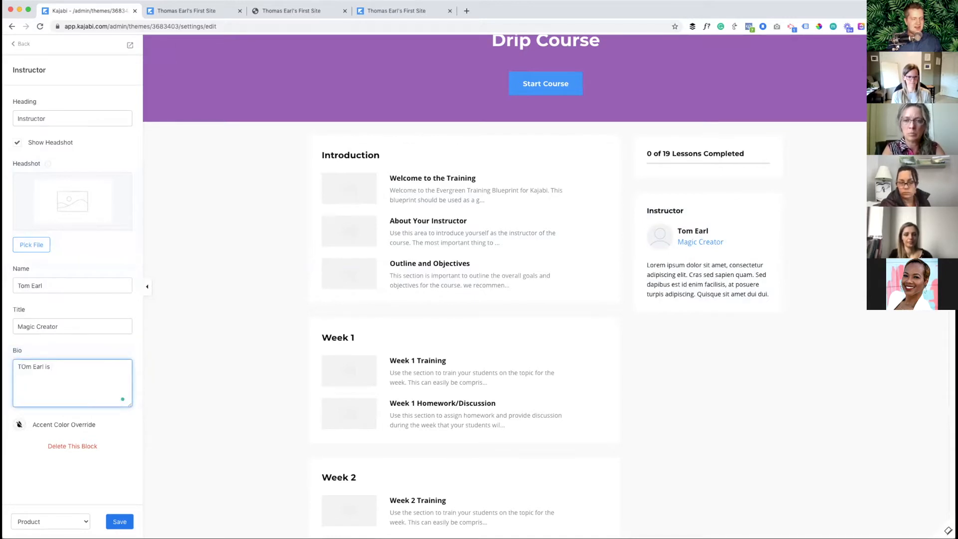
{"action": "type", "text": " the best Dad"}
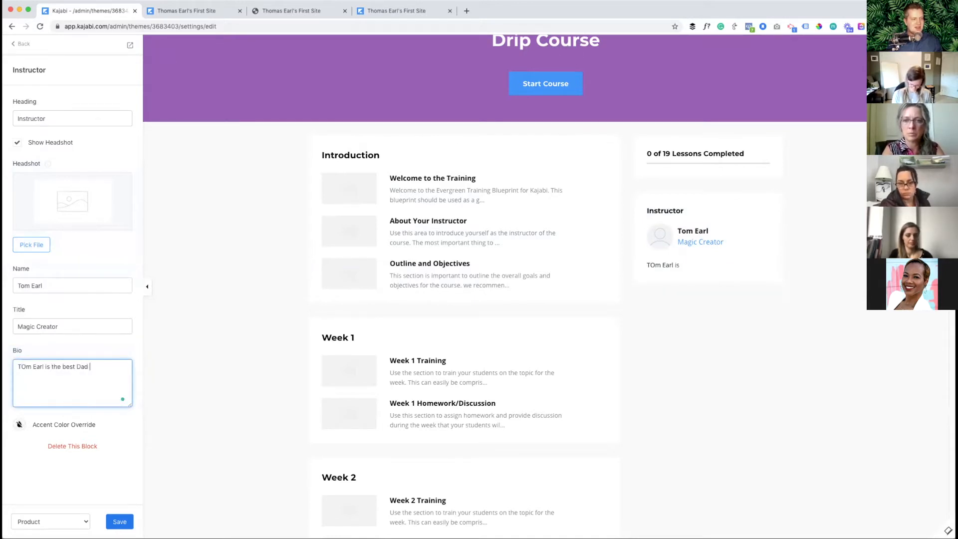
{"action": "type", "text": " in the game. And he loves"}
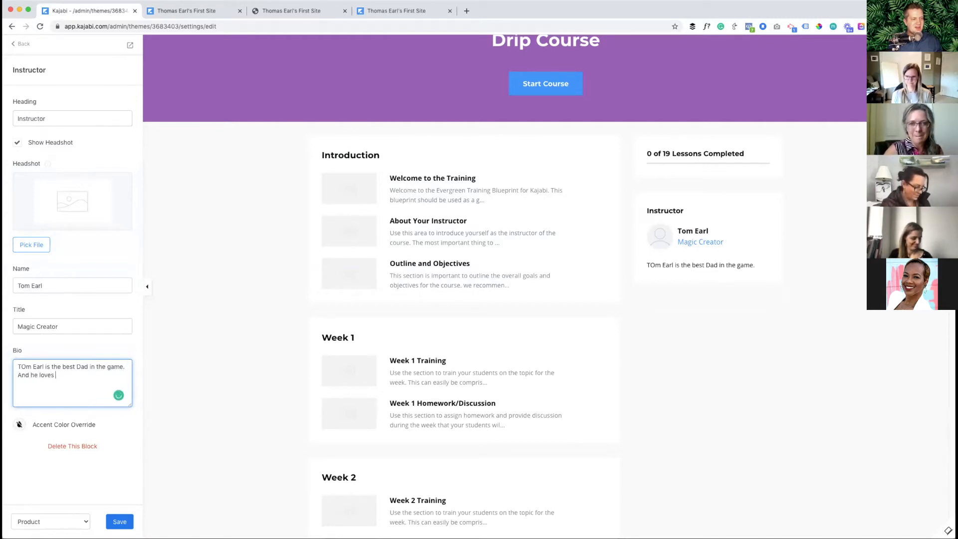
{"action": "type", "text": " his daughter.  And she is almost ready to start"}
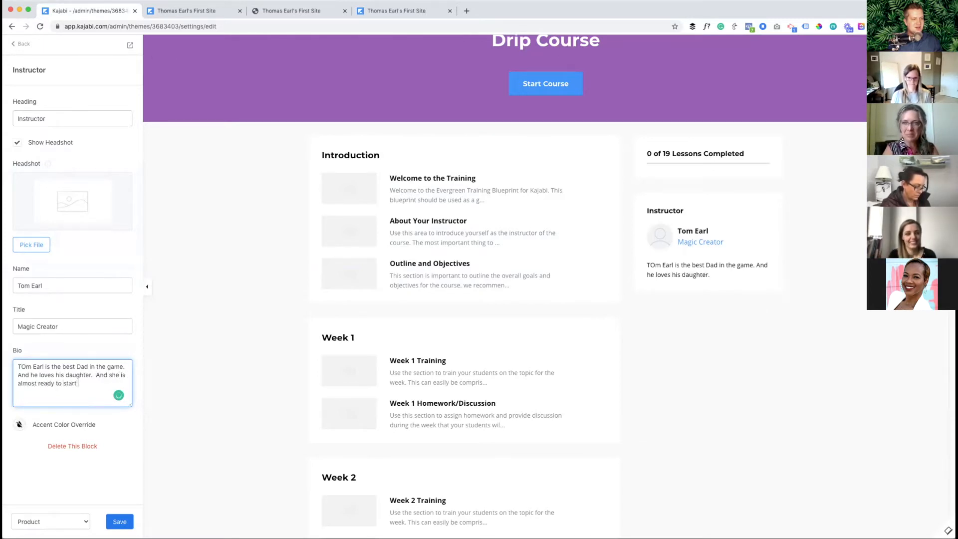
{"action": "type", "text": " walking. Yp."}
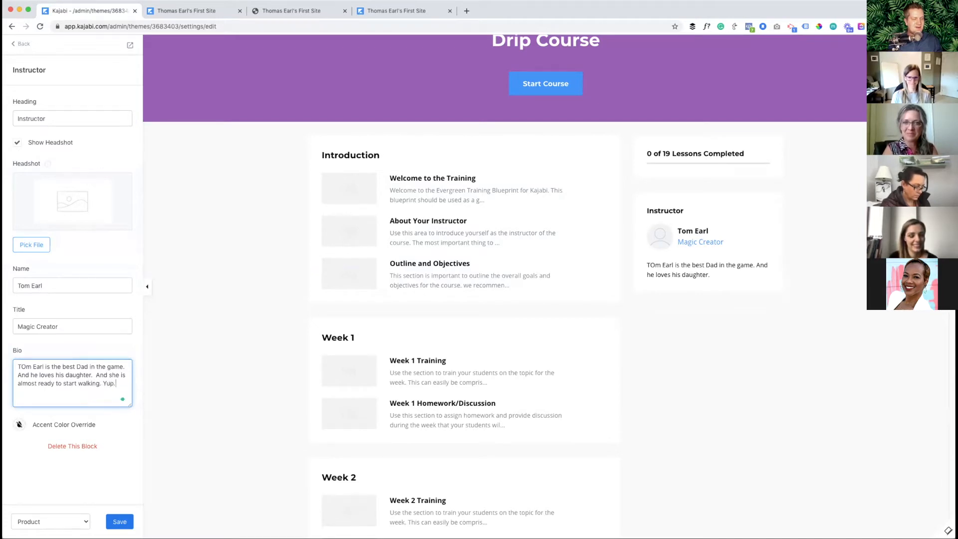
Save the theme with the updated Instructor block and switch the editor to the Category page template.
{"action": "left_click", "coordinate": [119, 522]}
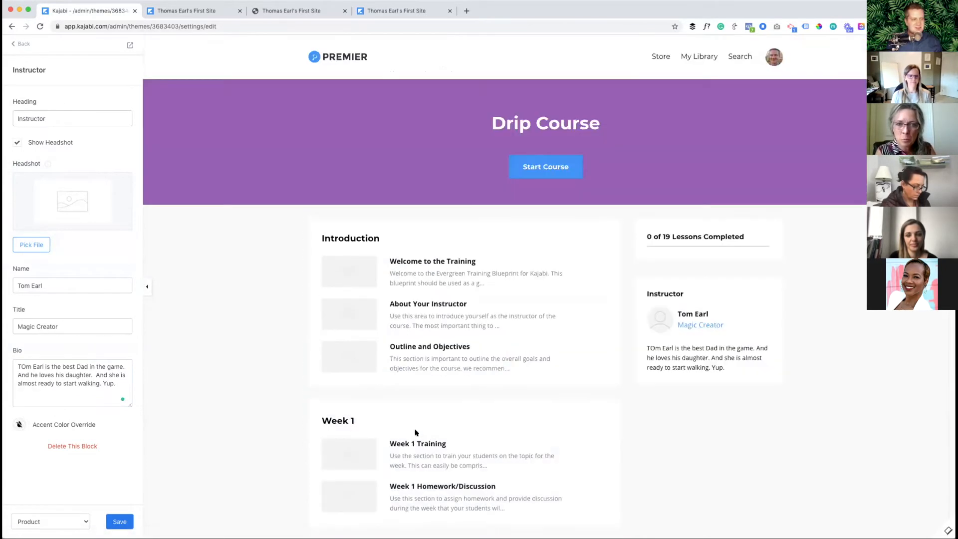
{"action": "left_click", "coordinate": [115, 522]}
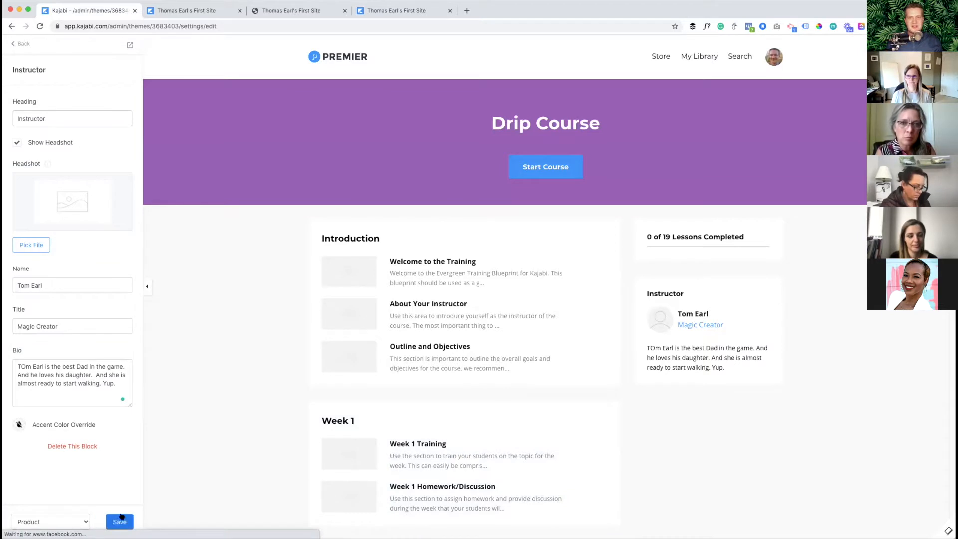
{"action": "left_click", "coordinate": [65, 522]}
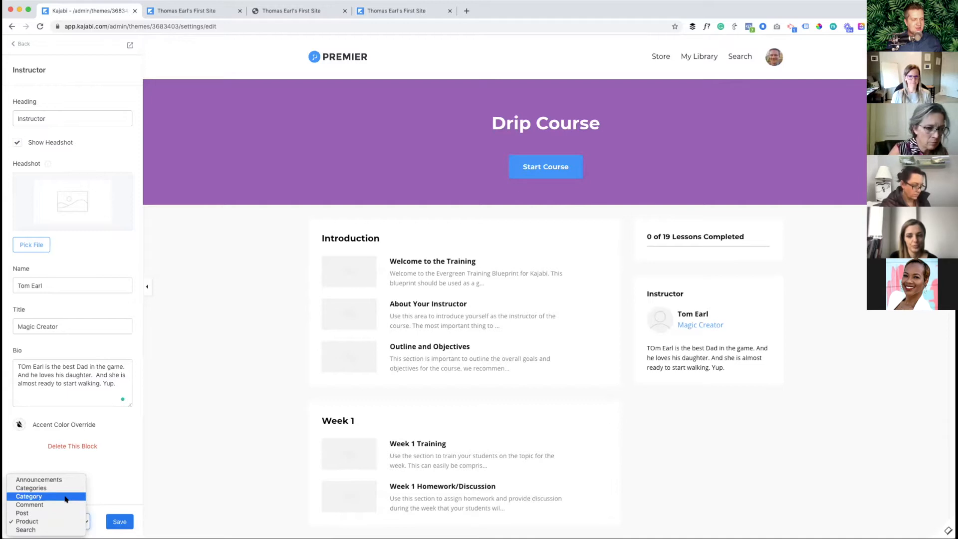
{"action": "left_click", "coordinate": [65, 497]}
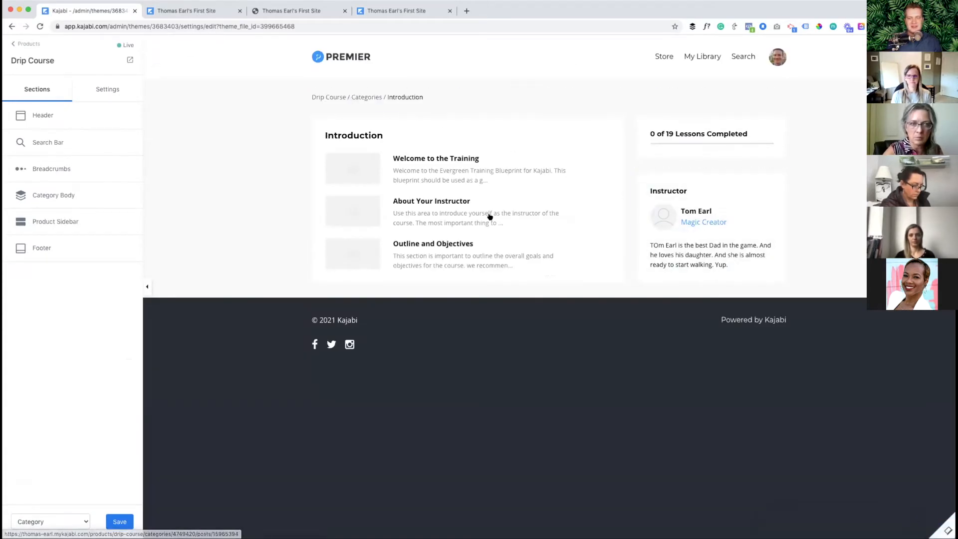
Switch to the Post page template and delete the placeholder Instructor block from its sidebar.
{"action": "left_click", "coordinate": [53, 522]}
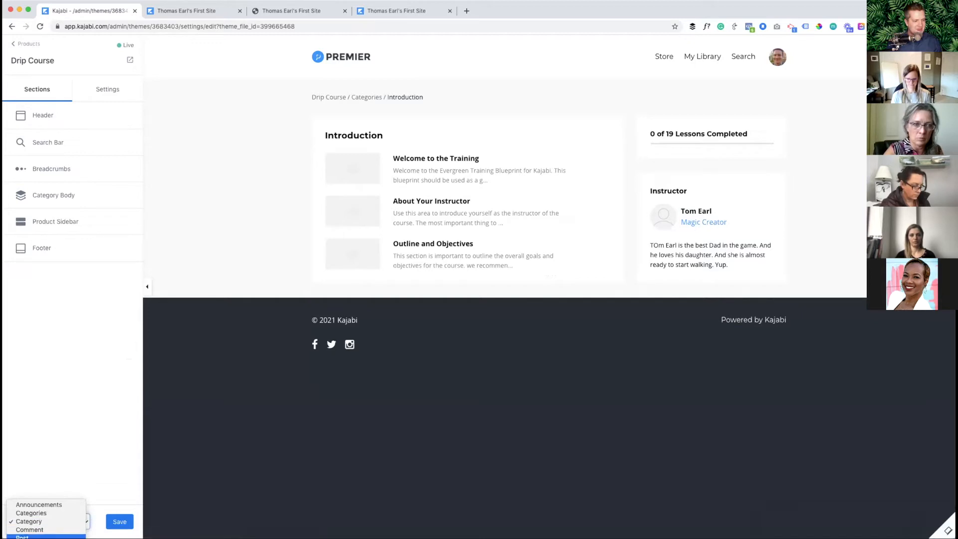
{"action": "left_click", "coordinate": [45, 536]}
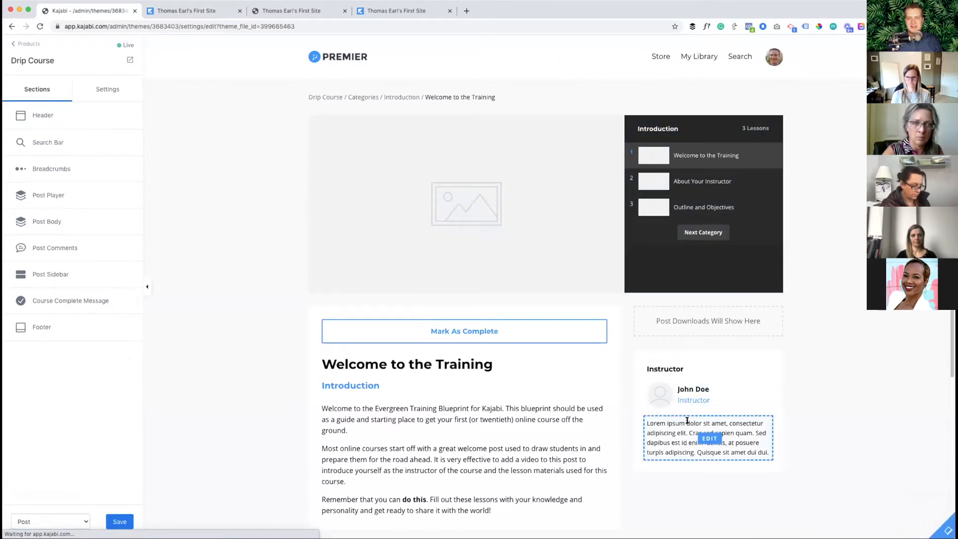
{"action": "scroll", "coordinate": [668, 444], "scroll_direction": "down", "scroll_amount": 3}
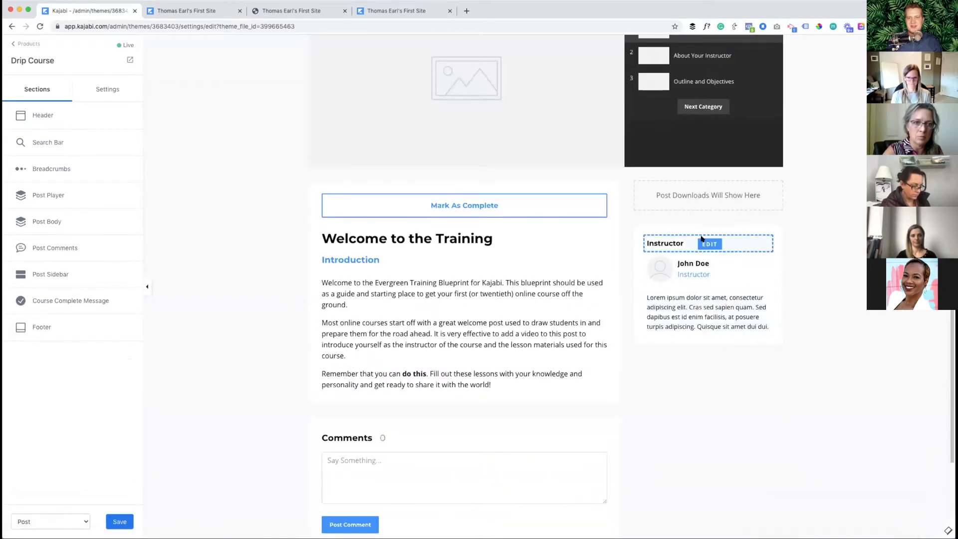
{"action": "left_click", "coordinate": [722, 274]}
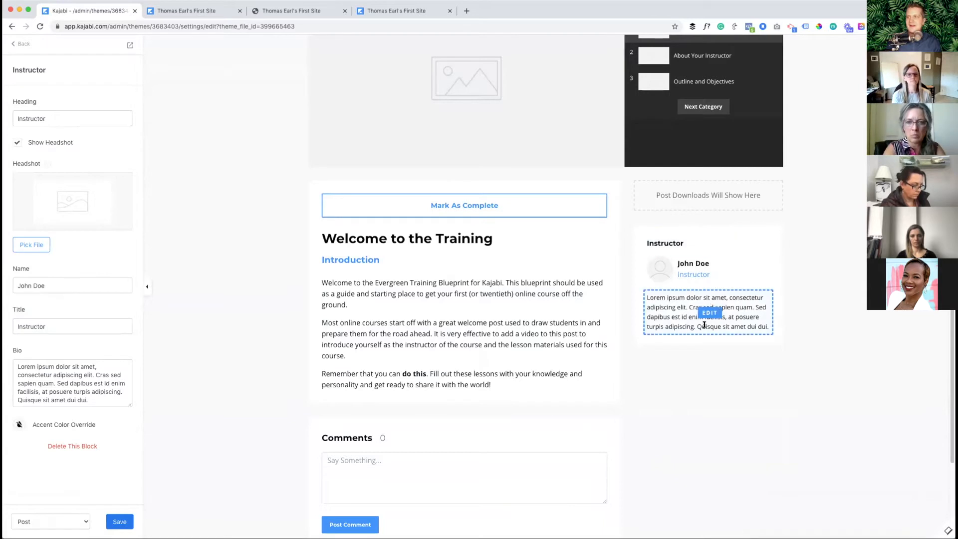
{"action": "left_click", "coordinate": [71, 446]}
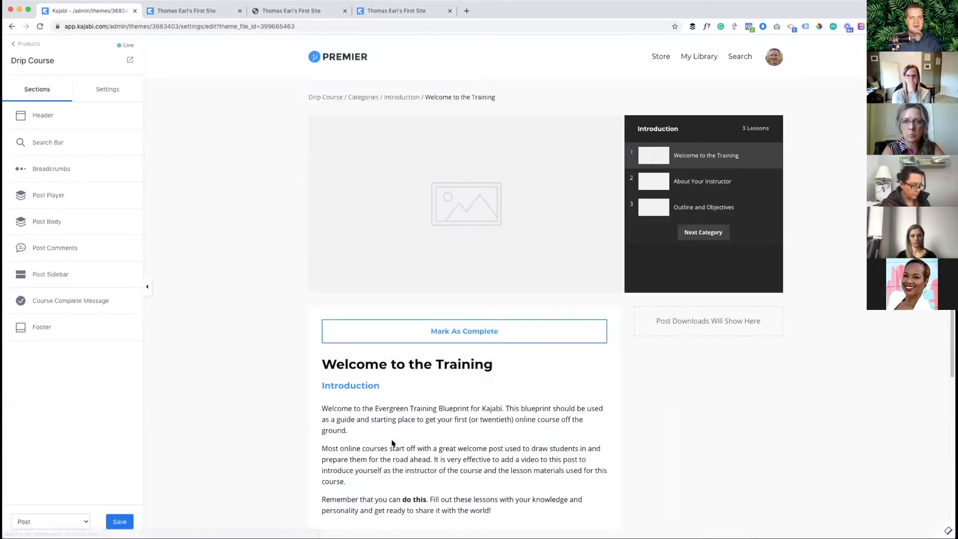
Set the Post Player's player type to Simple and review its pagination settings and the post page layout.
{"action": "left_click", "coordinate": [622, 233]}
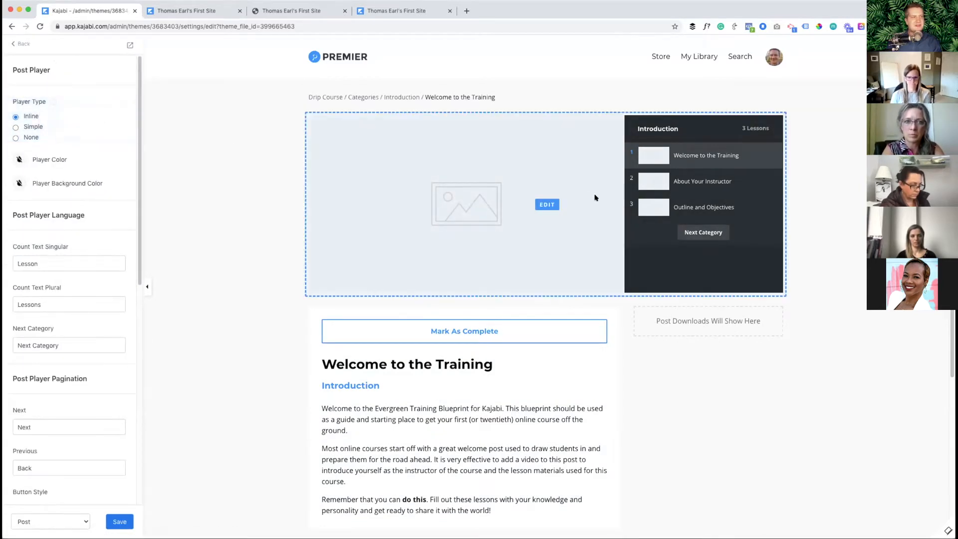
{"action": "left_click", "coordinate": [15, 127]}
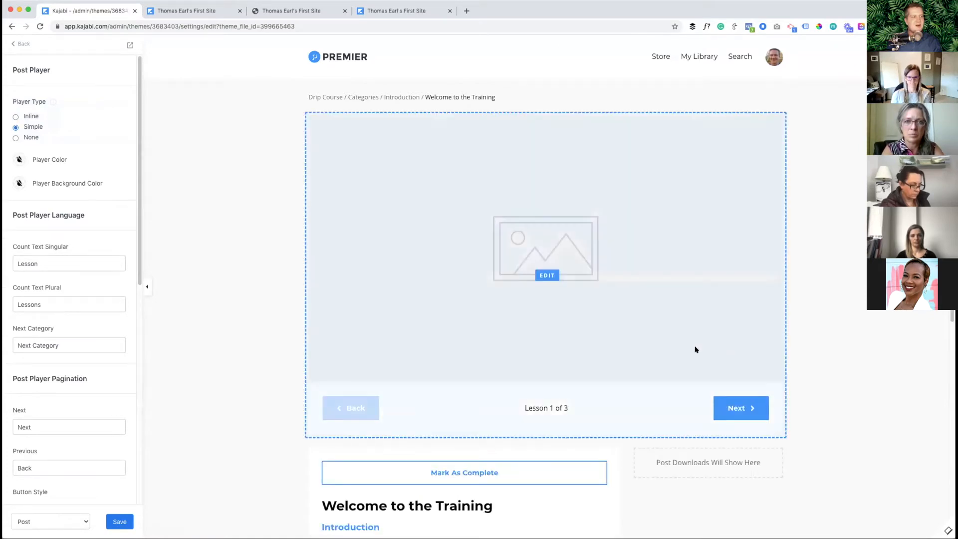
{"action": "scroll", "coordinate": [60, 250], "scroll_direction": "down", "scroll_amount": 5}
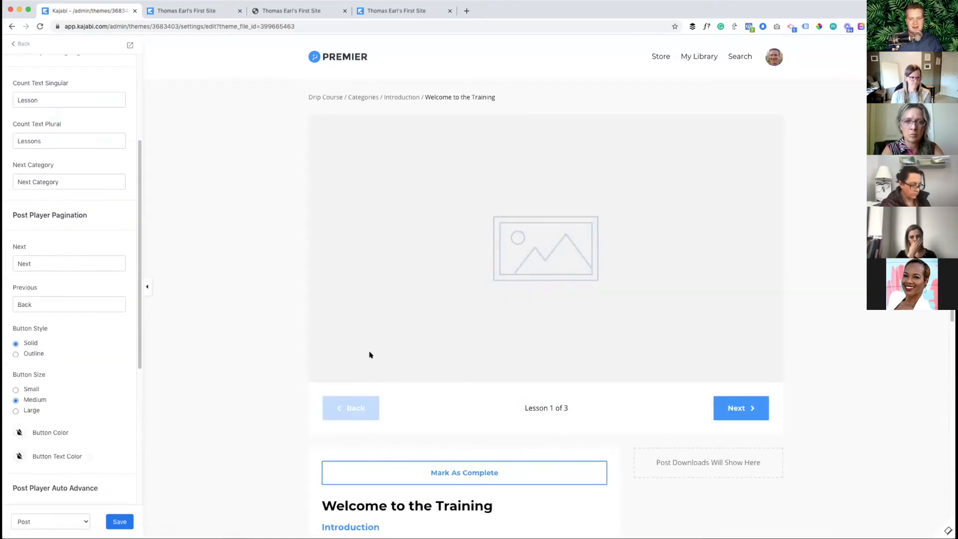
{"action": "scroll", "coordinate": [490, 373], "scroll_direction": "down", "scroll_amount": 8}
{"action": "scroll", "coordinate": [524, 345], "scroll_direction": "up", "scroll_amount": 2}
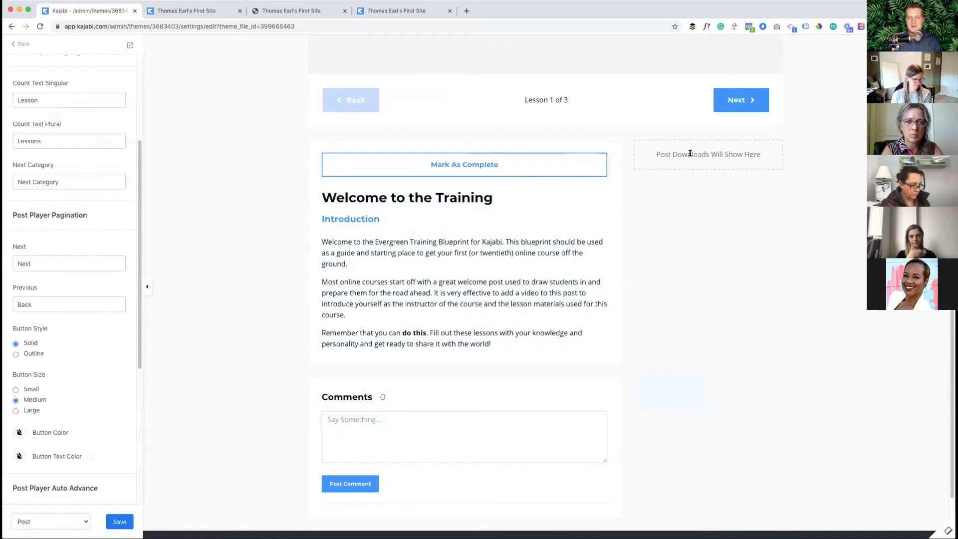
{"action": "scroll", "coordinate": [449, 411], "scroll_direction": "down", "scroll_amount": 2}
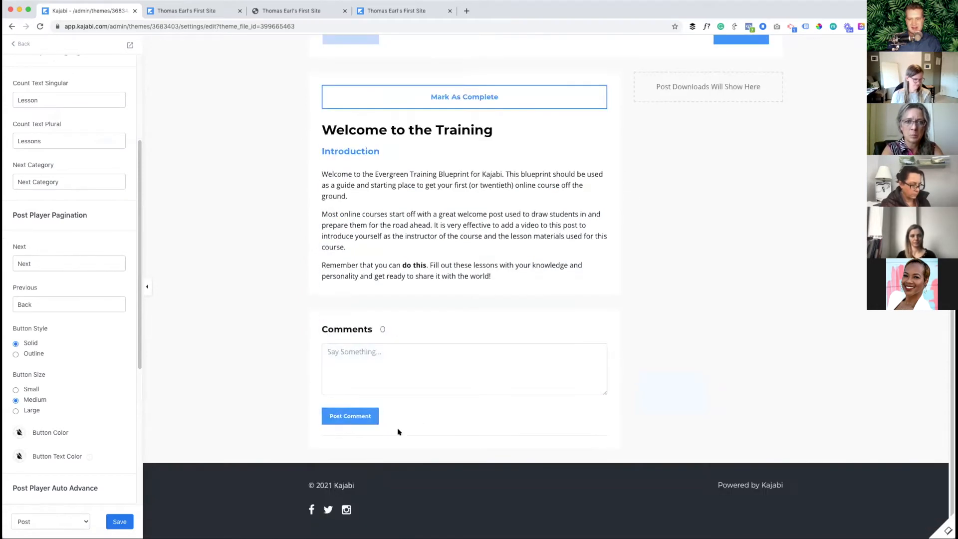
Examine the Post Comments section's label text and button color settings.
{"action": "left_click", "coordinate": [417, 330]}
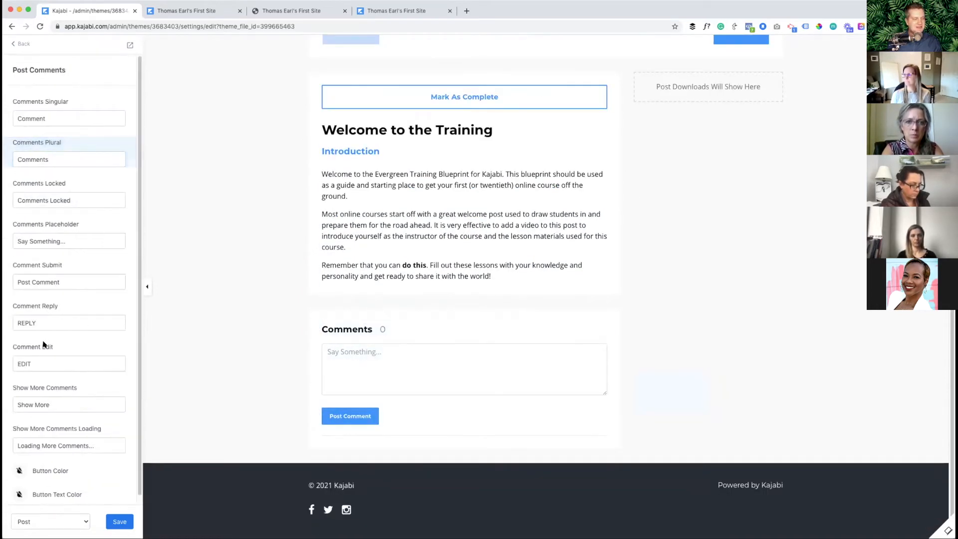
{"action": "scroll", "coordinate": [60, 439], "scroll_direction": "down", "scroll_amount": 1}
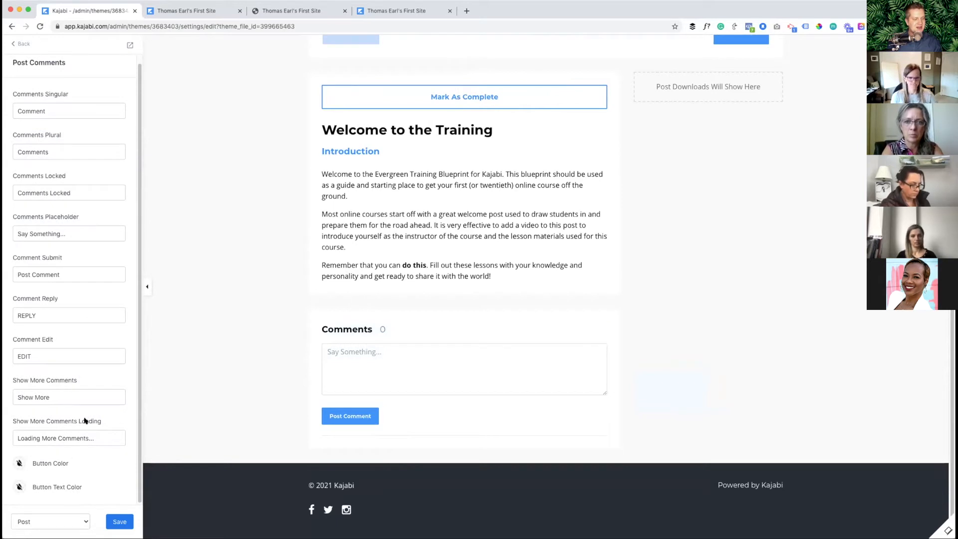
{"action": "scroll", "coordinate": [85, 422], "scroll_direction": "up", "scroll_amount": 1}
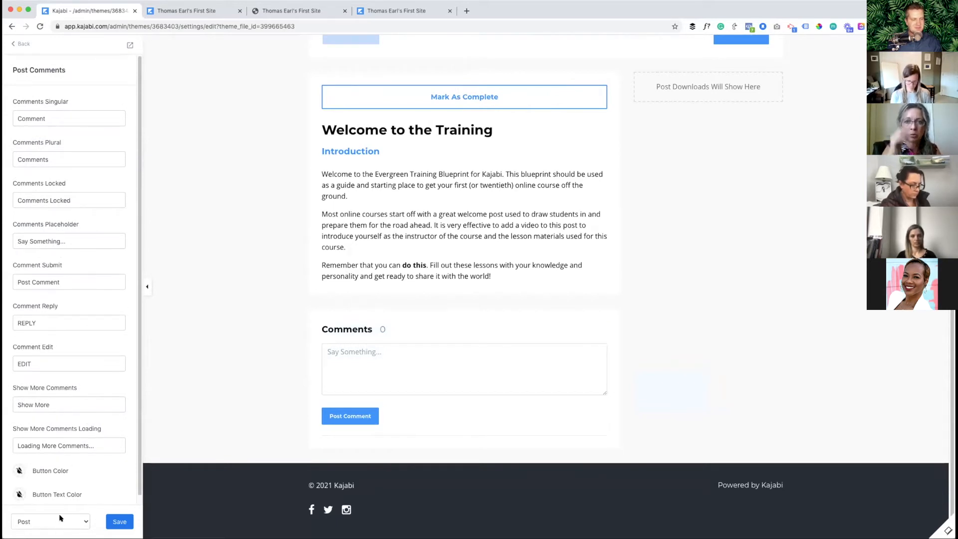
{"action": "left_click", "coordinate": [14, 44]}
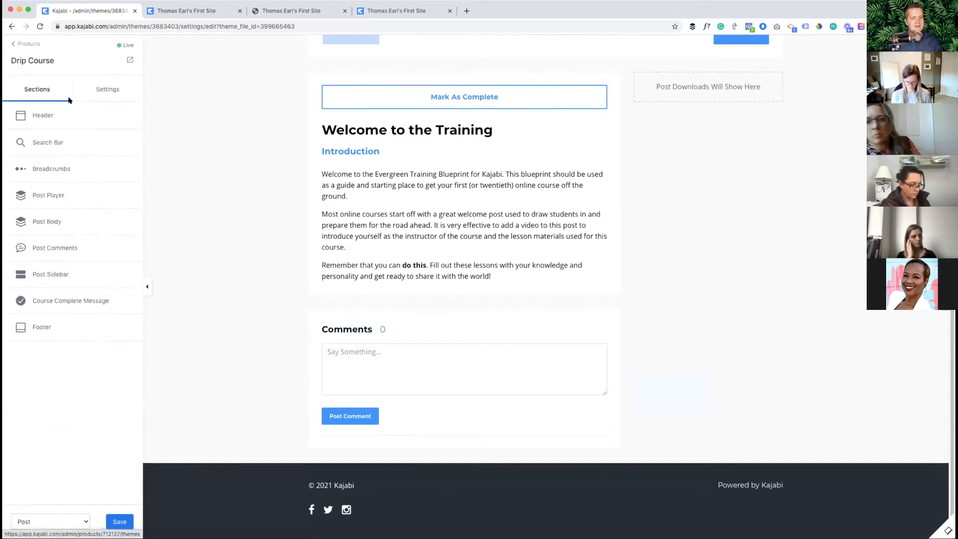
Clear the Facebook, Twitter and Instagram links from the footer's social icons and save the theme.
{"action": "left_click", "coordinate": [327, 510]}
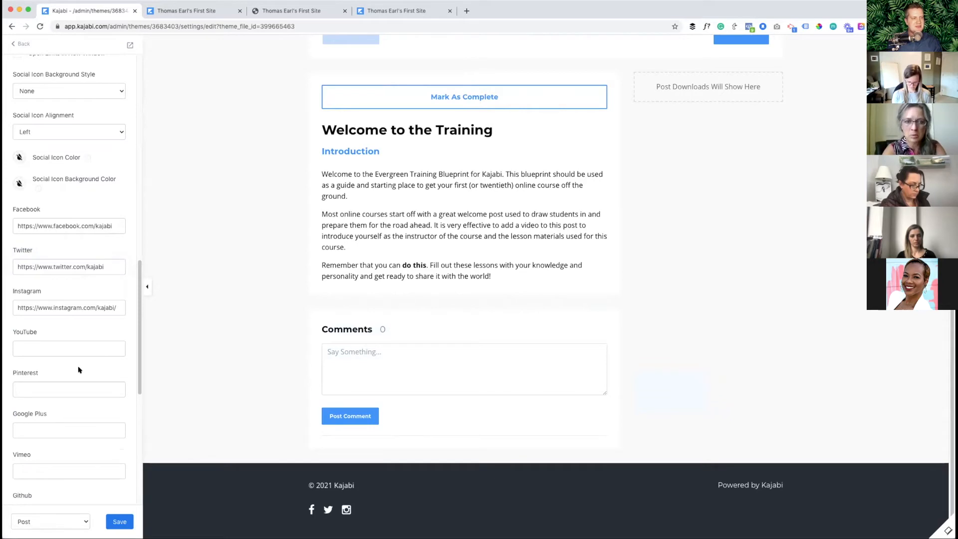
{"action": "scroll", "coordinate": [87, 280], "scroll_direction": "down", "scroll_amount": 1}
{"action": "triple_click", "coordinate": [69, 213]}
{"action": "key", "text": "BackSpace"}
{"action": "double_click", "coordinate": [54, 252]}
{"action": "key", "text": "BackSpace"}
{"action": "triple_click", "coordinate": [54, 253]}
{"action": "key", "text": "BackSpace"}
{"action": "triple_click", "coordinate": [46, 294]}
{"action": "key", "text": "BackSpace"}
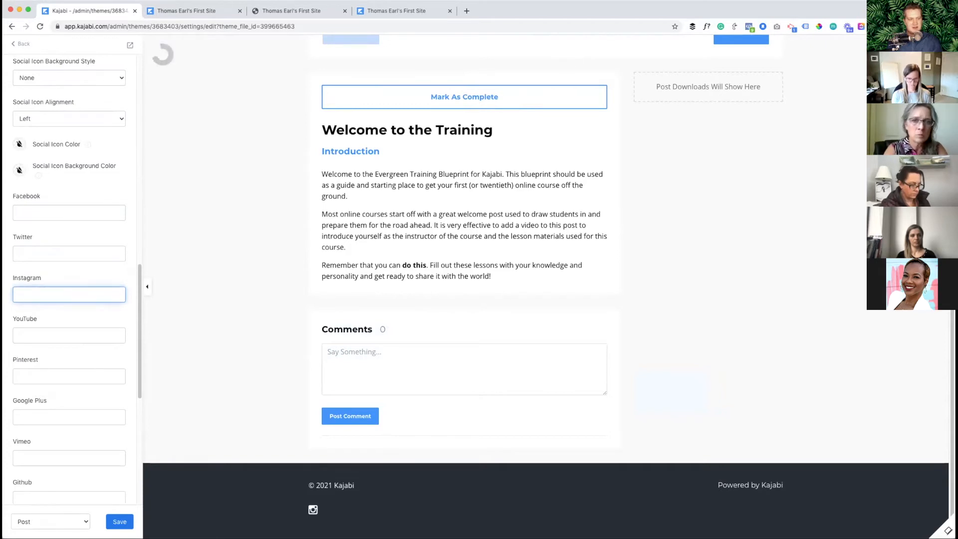
{"action": "scroll", "coordinate": [83, 400], "scroll_direction": "down", "scroll_amount": 3}
{"action": "scroll", "coordinate": [84, 400], "scroll_direction": "up", "scroll_amount": 15}
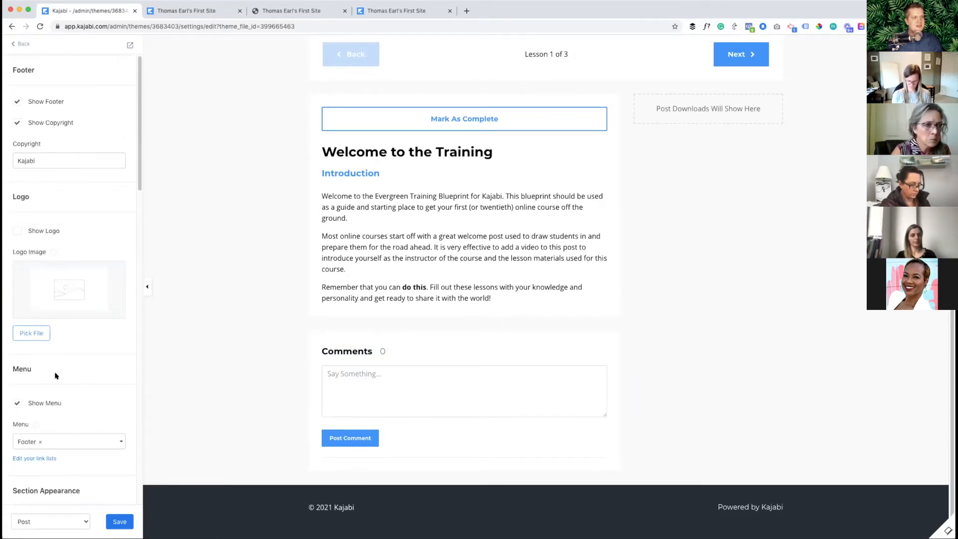
{"action": "left_click", "coordinate": [22, 44]}
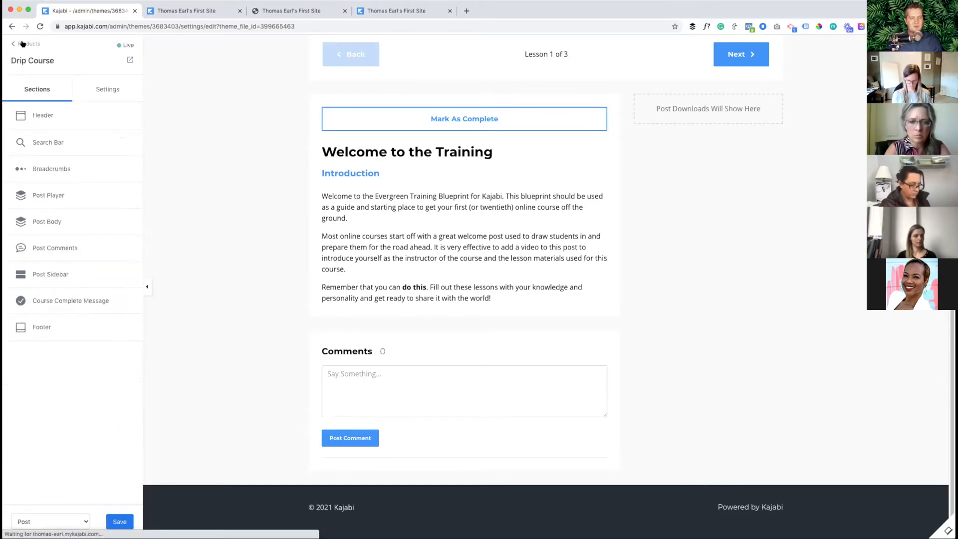
{"action": "left_click", "coordinate": [22, 44]}
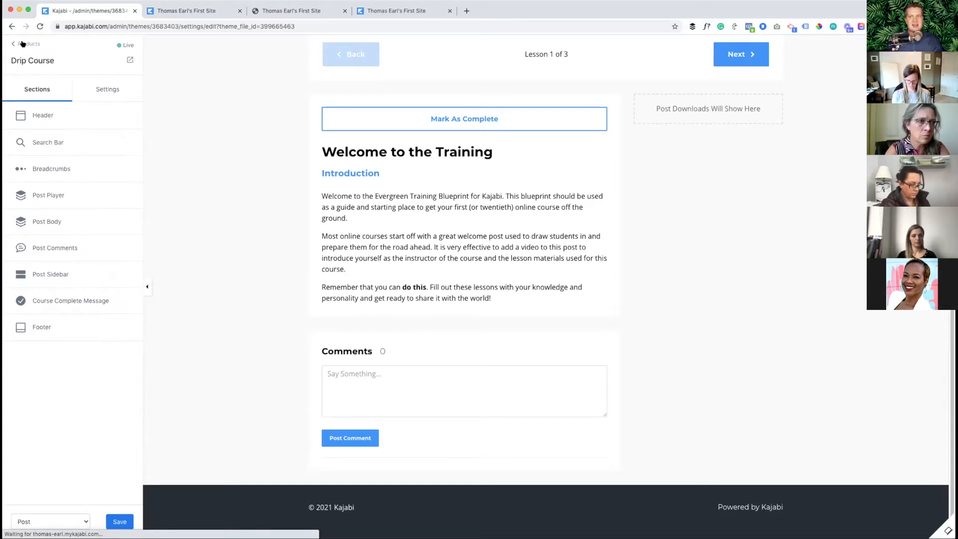
{"action": "left_click", "coordinate": [567, 188]}
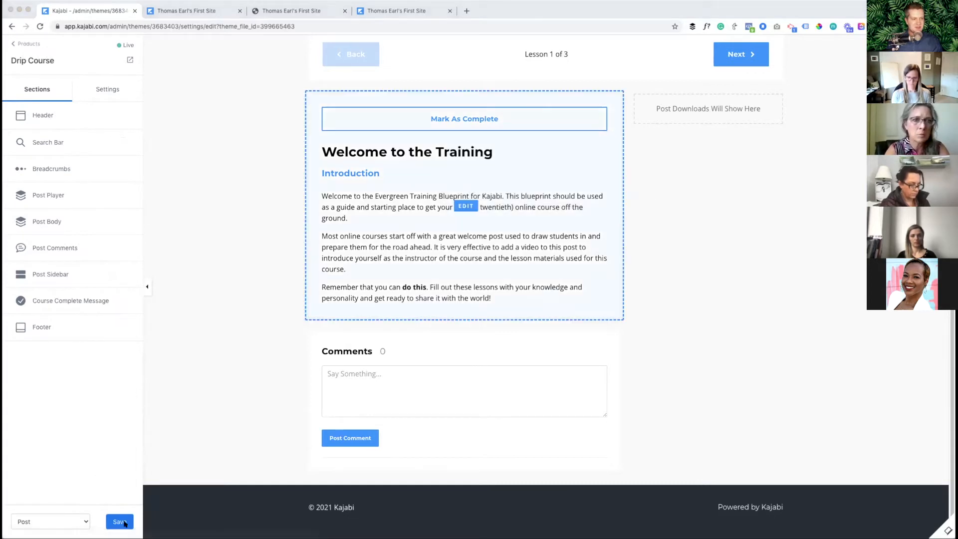
{"action": "left_click", "coordinate": [118, 521]}
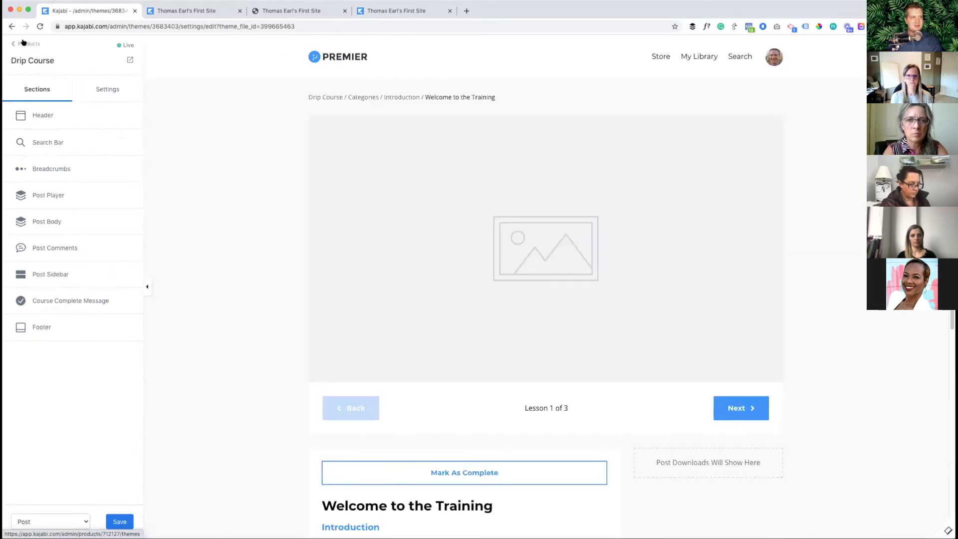
Leave the theme editor and open the Drip Course's "Welcome to the Training" post for editing.
{"action": "left_click", "coordinate": [24, 43]}
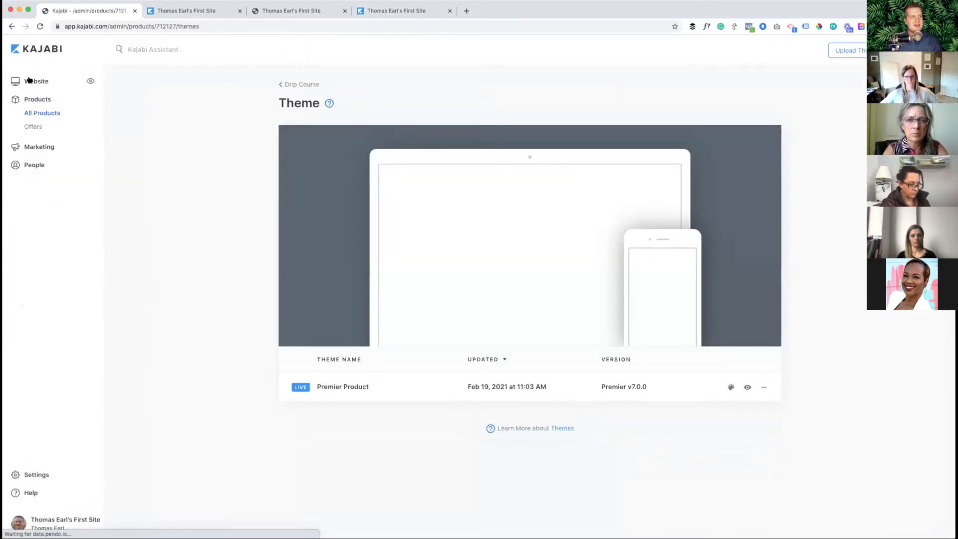
{"action": "left_click", "coordinate": [37, 113]}
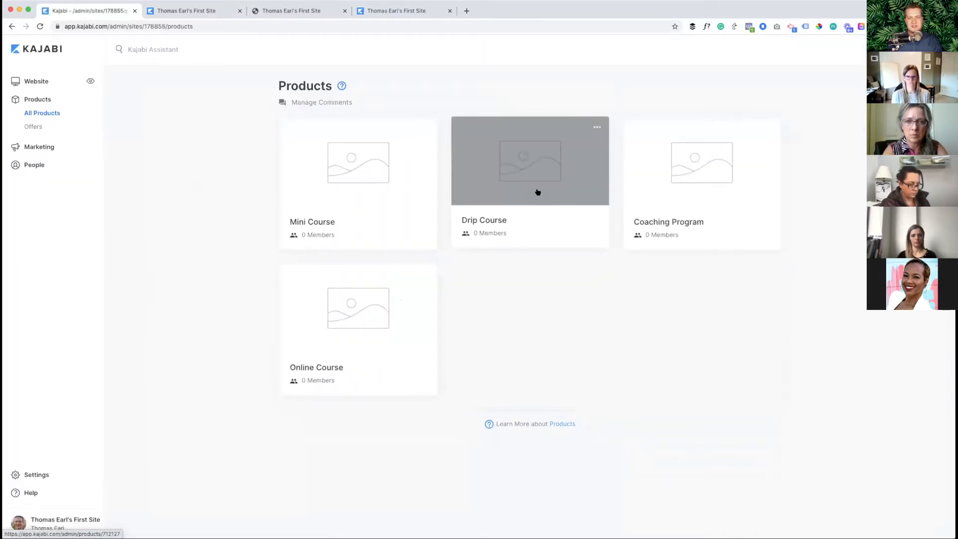
{"action": "left_click", "coordinate": [534, 189]}
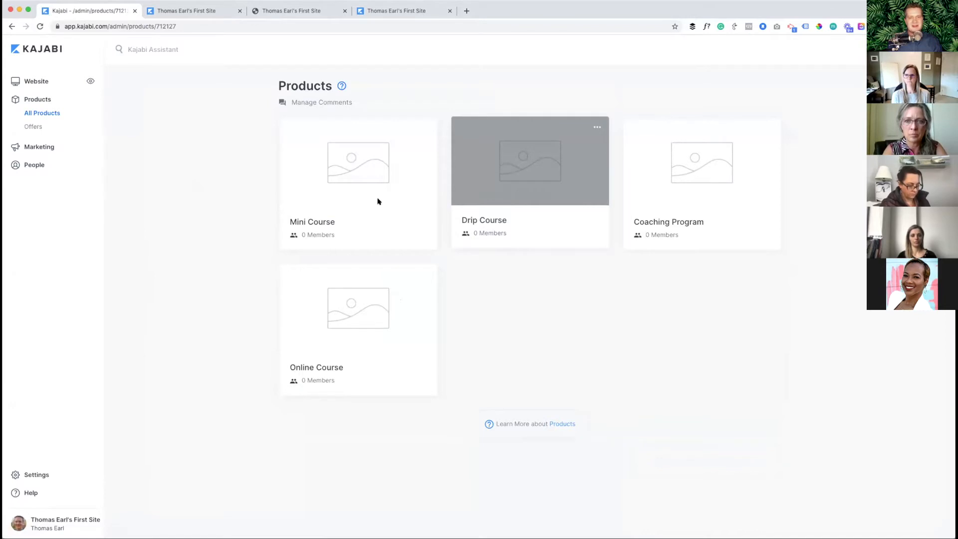
{"action": "left_click", "coordinate": [363, 209]}
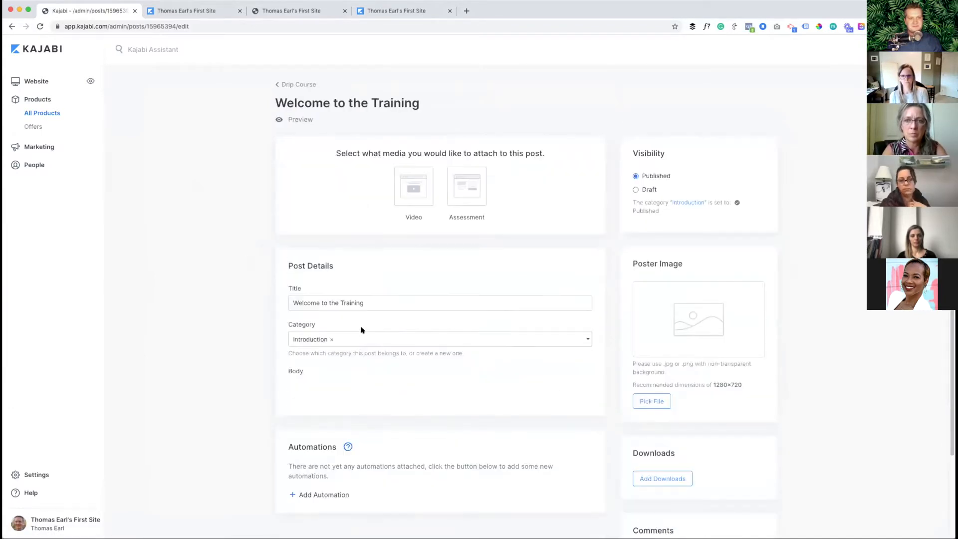
Replace the post's body with "Here's your homework" and, lower down, "If you have questions click here to ask in the FB group.".
{"action": "left_click_drag", "start_coordinate": [363, 303], "coordinate": [285, 302]}
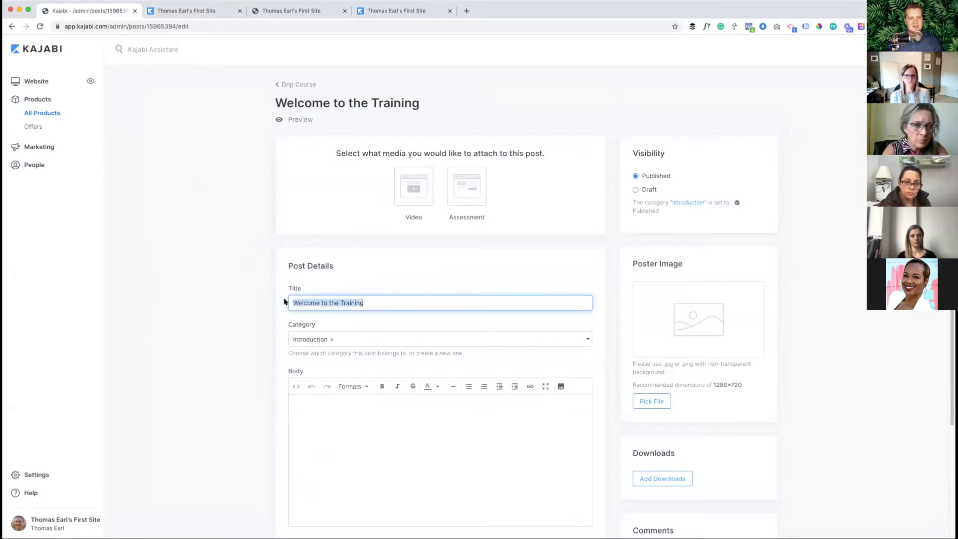
{"action": "scroll", "coordinate": [353, 366], "scroll_direction": "down", "scroll_amount": 3}
{"action": "left_click_drag", "start_coordinate": [478, 366], "coordinate": [275, 252]}
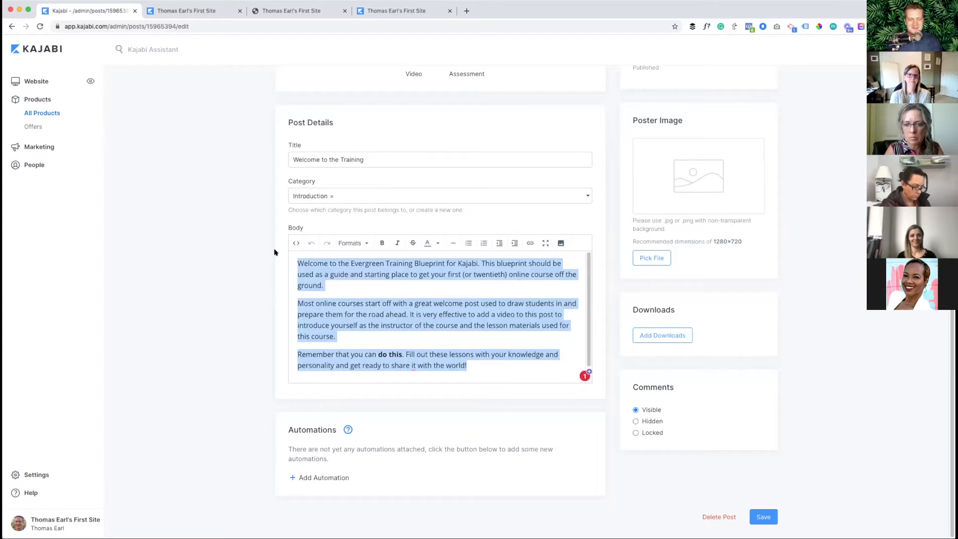
{"action": "key", "text": "BackSpace"}
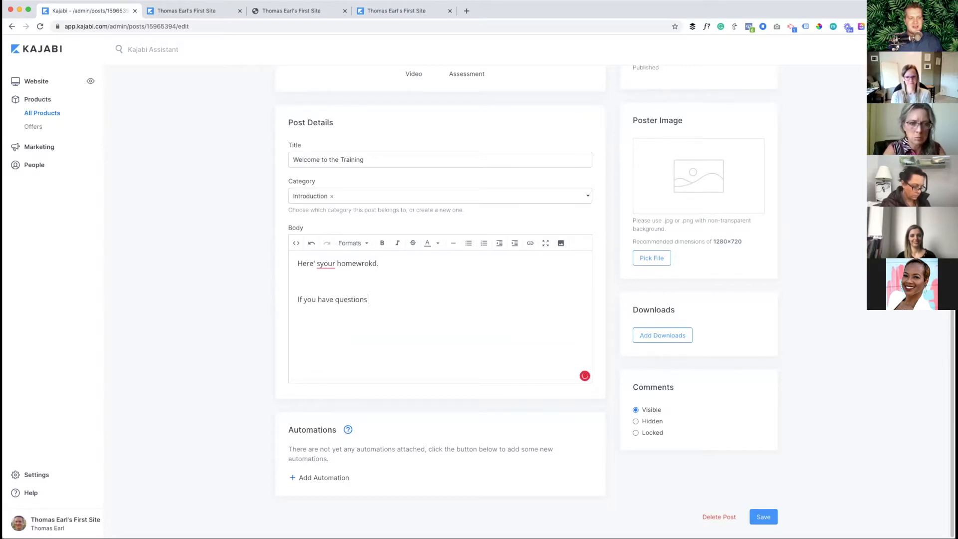
{"action": "type", "text": "k here to ask in the FB group"}
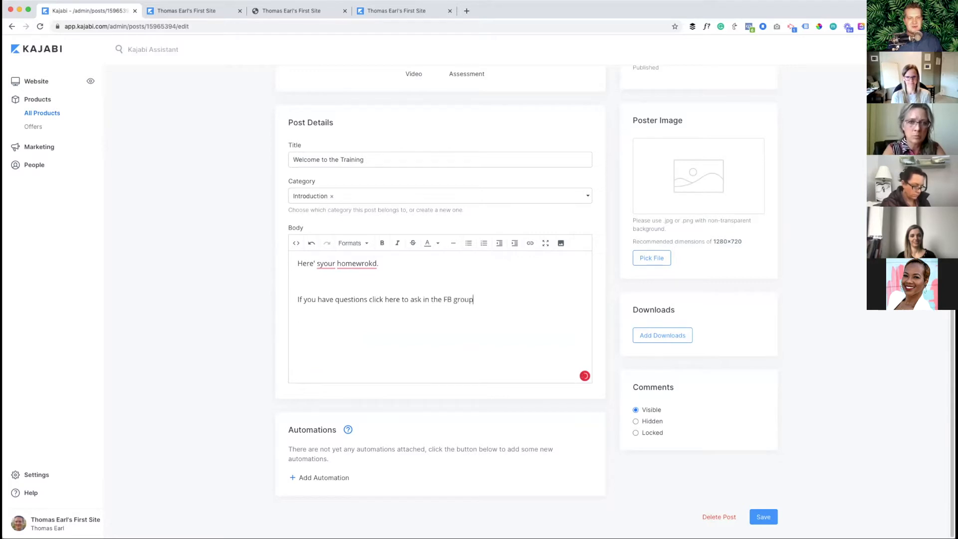
{"action": "key", "text": "BackSpace"}
{"action": "left_click", "coordinate": [319, 263]}
{"action": "left_click", "coordinate": [356, 263]}
{"action": "left_click", "coordinate": [375, 278]}
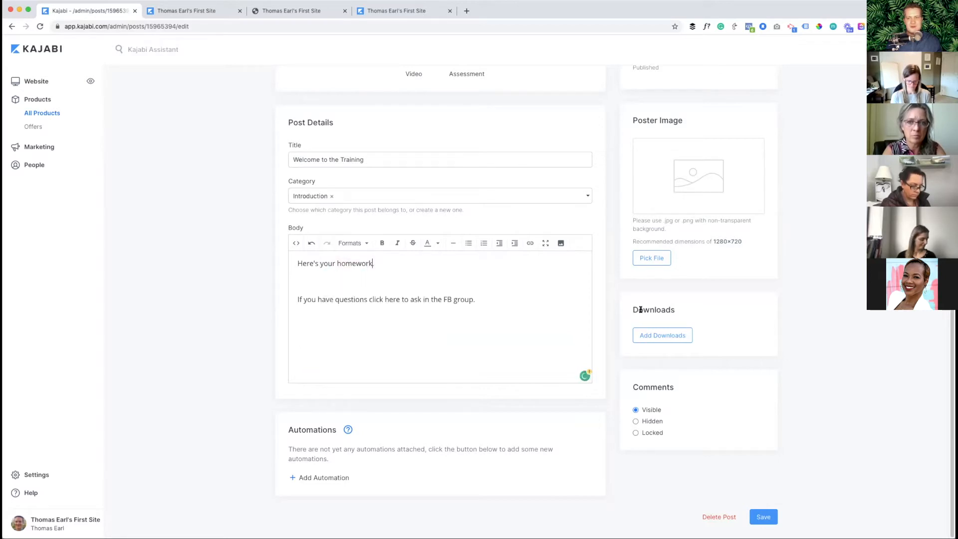
Upload the Kajabi directions workshop PDF from the computer as a download for the post and save the post.
{"action": "left_click", "coordinate": [666, 336]}
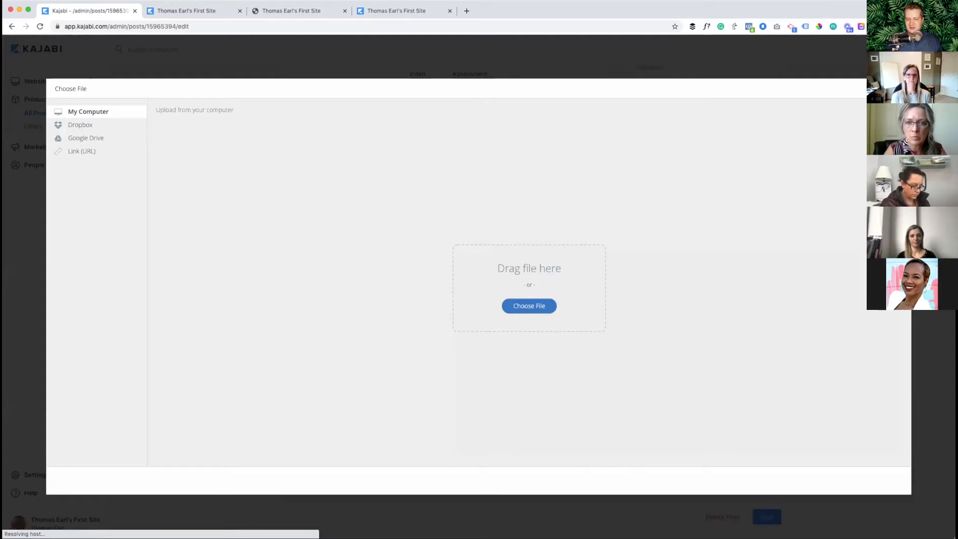
{"action": "left_click_drag", "start_coordinate": [569, 355], "coordinate": [574, 315]}
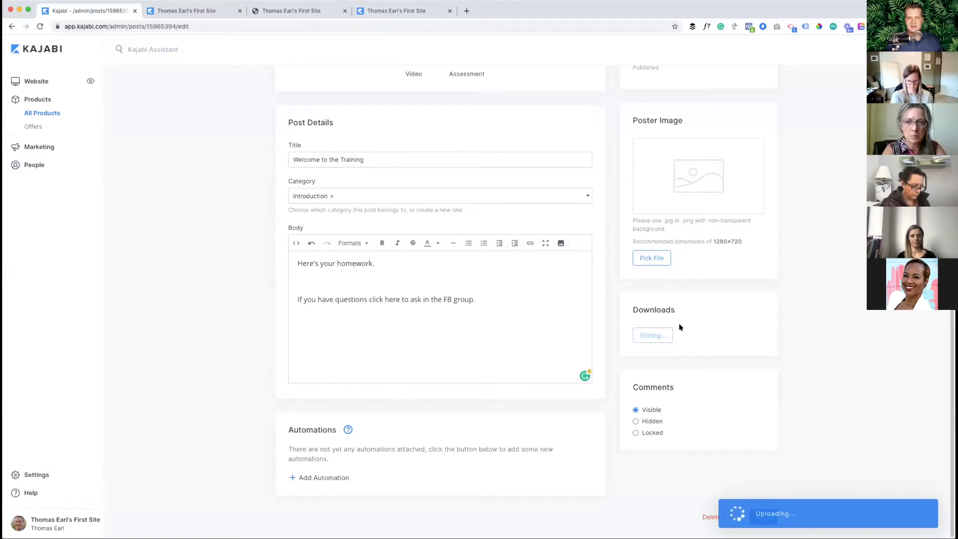
{"action": "left_click", "coordinate": [694, 337]}
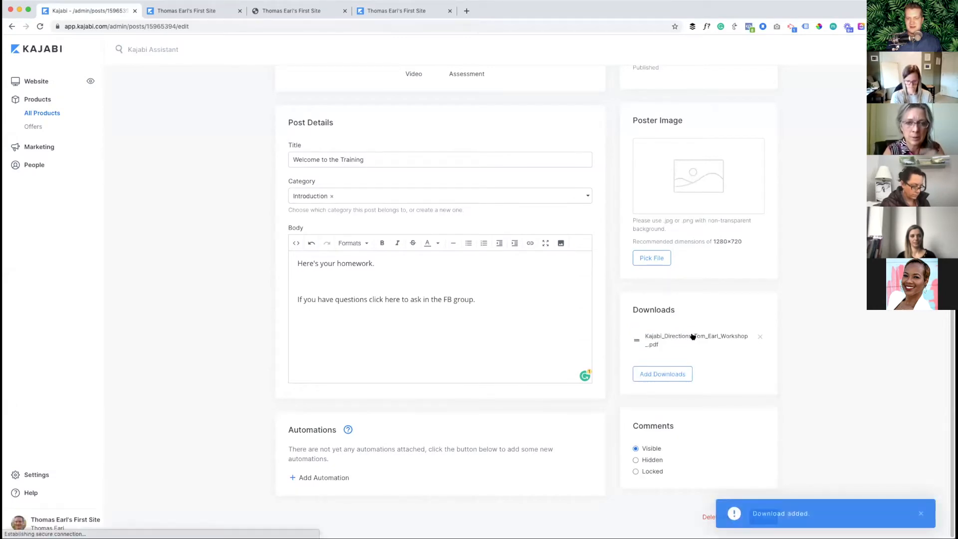
{"action": "left_click", "coordinate": [566, 187]}
{"action": "scroll", "coordinate": [567, 186], "scroll_direction": "up", "scroll_amount": 3}
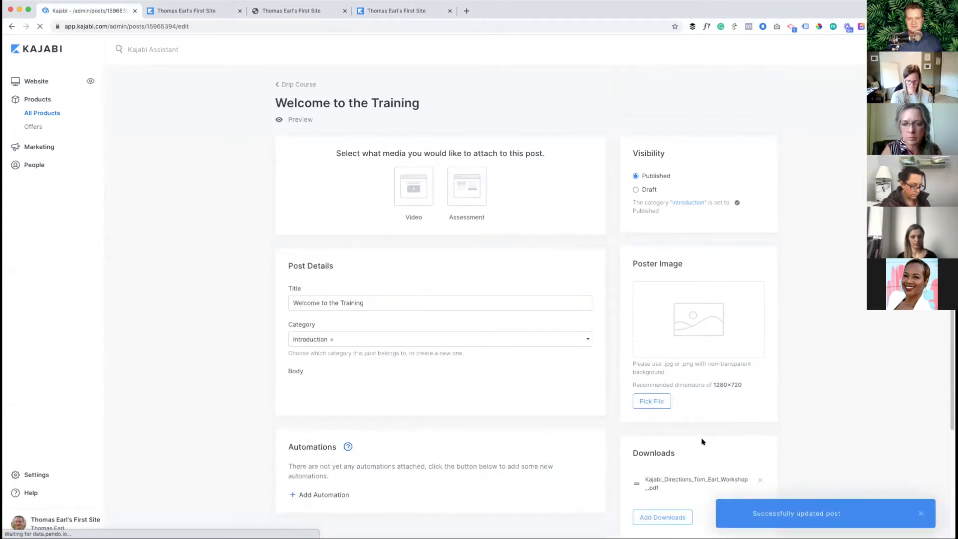
Give the post's PDF download the display name "Day 4 Worksheet" and save it.
{"action": "scroll", "coordinate": [673, 444], "scroll_direction": "down", "scroll_amount": 2}
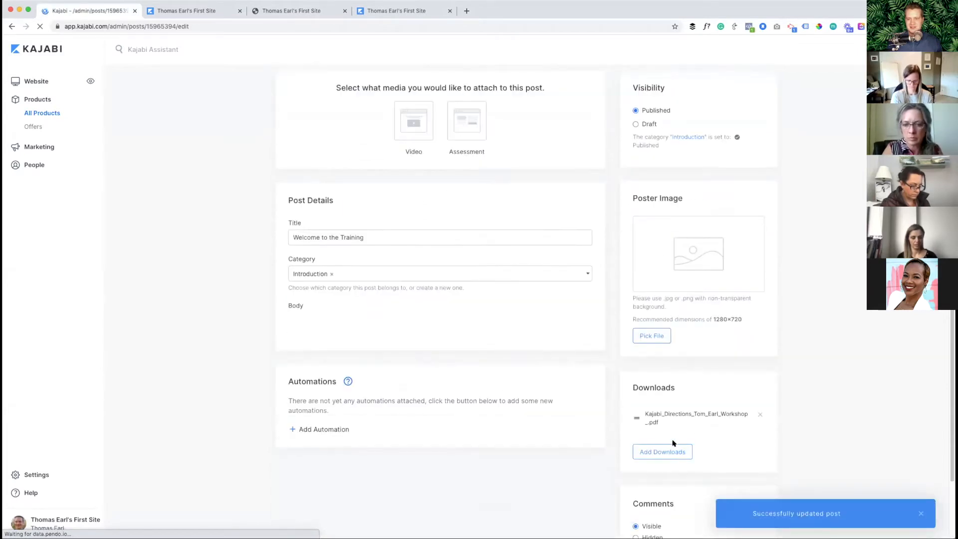
{"action": "left_click", "coordinate": [668, 415]}
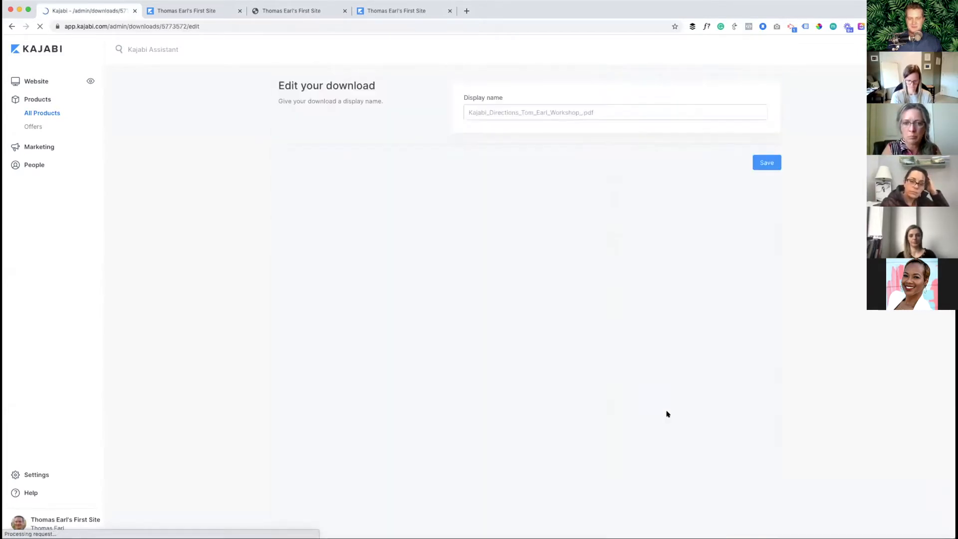
{"action": "left_click", "coordinate": [532, 112]}
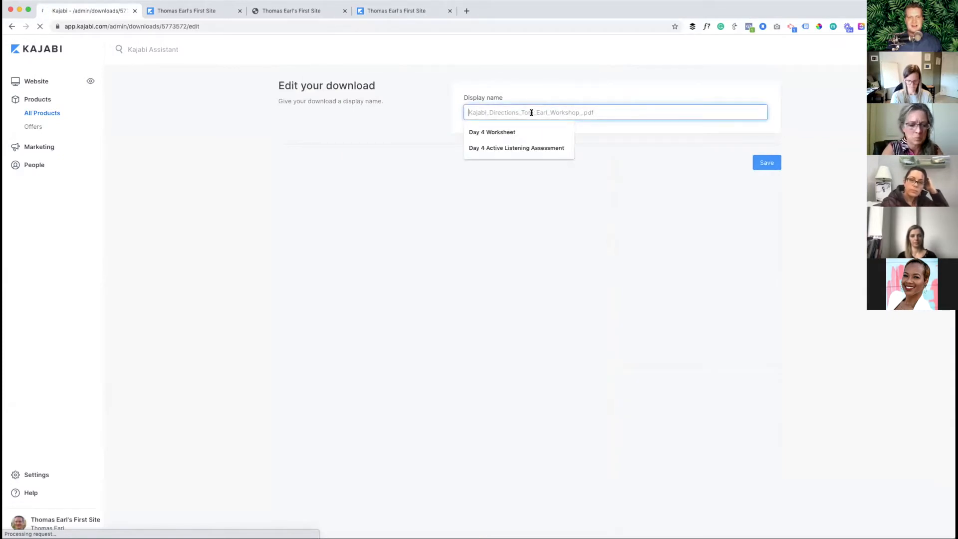
{"action": "left_click", "coordinate": [493, 132]}
{"action": "left_click", "coordinate": [767, 165]}
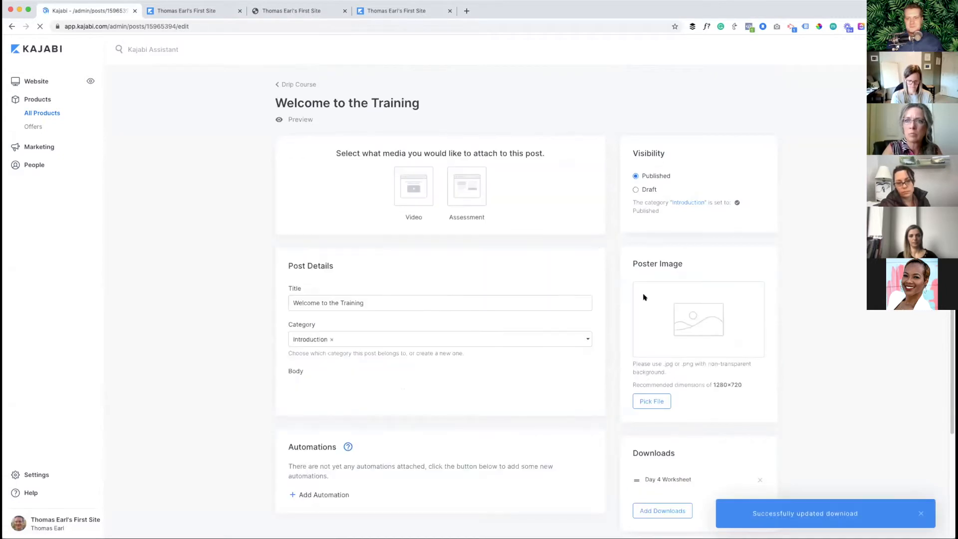
Examine the Video and Assessment media options for the post, including the video selection and the assessment choices.
{"action": "left_click", "coordinate": [418, 198]}
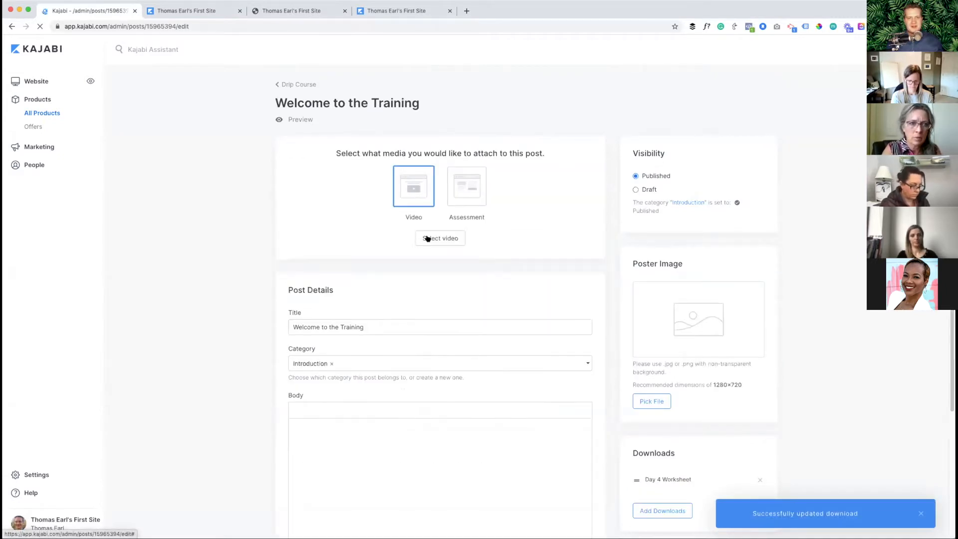
{"action": "left_click", "coordinate": [431, 238]}
{"action": "key", "text": "Escape"}
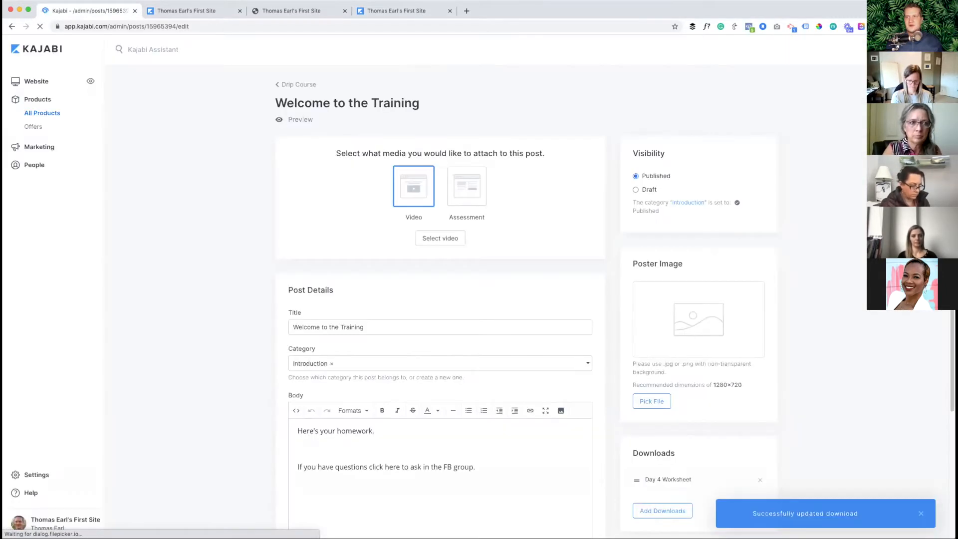
{"action": "left_click", "coordinate": [467, 198]}
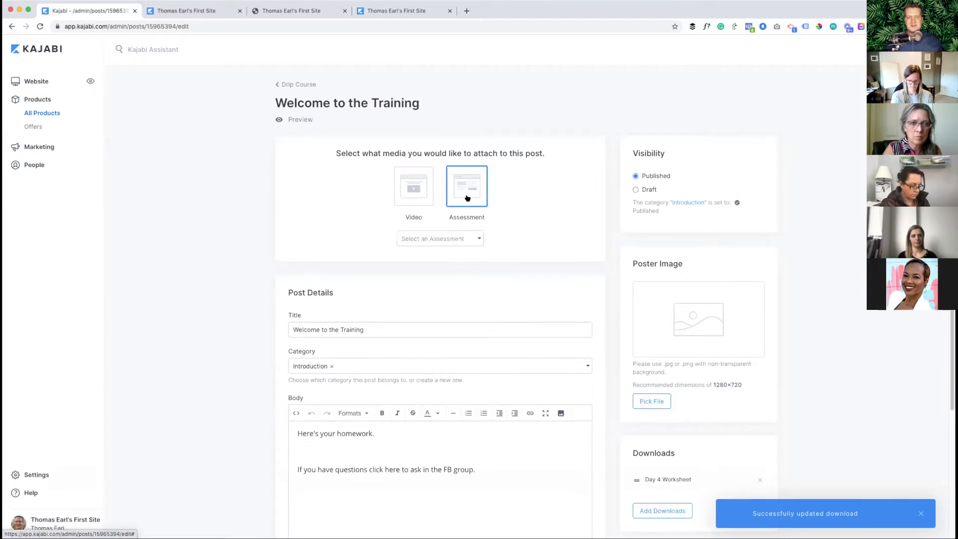
{"action": "left_click", "coordinate": [445, 239]}
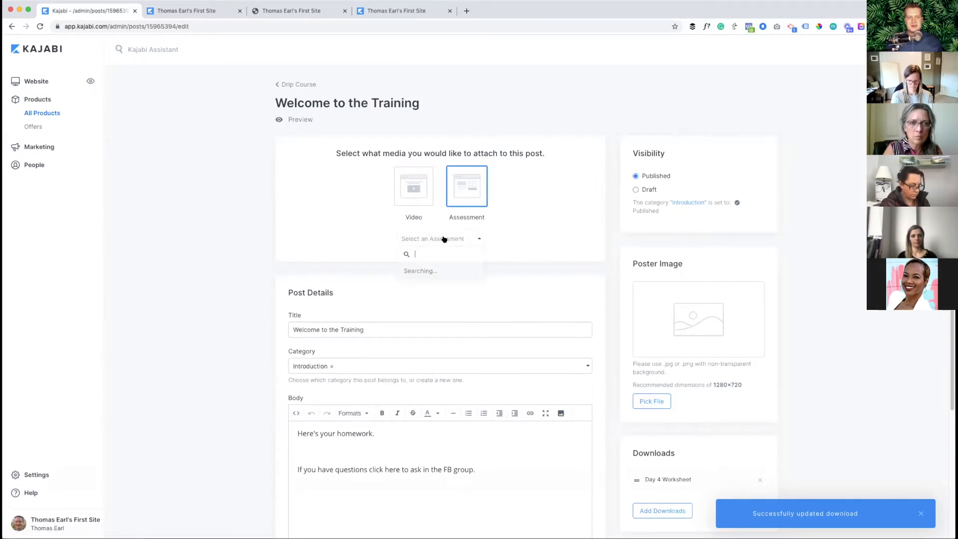
{"action": "left_click", "coordinate": [540, 206]}
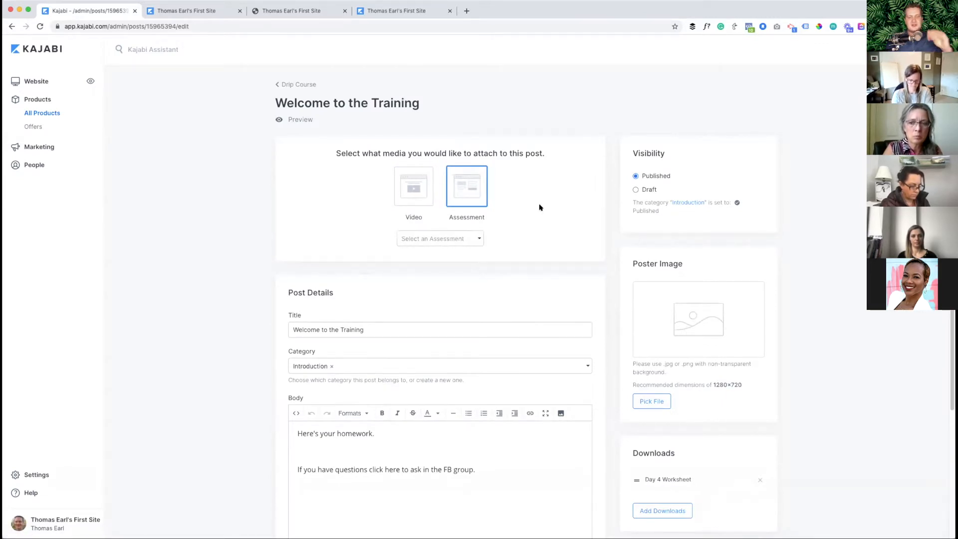
{"action": "left_click", "coordinate": [443, 239]}
{"action": "left_click", "coordinate": [524, 204]}
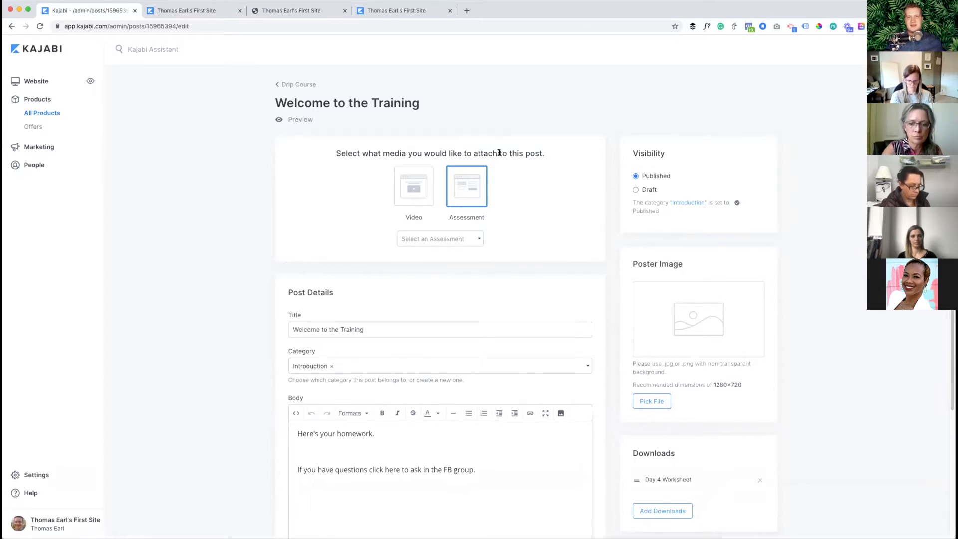
{"action": "left_click", "coordinate": [405, 182]}
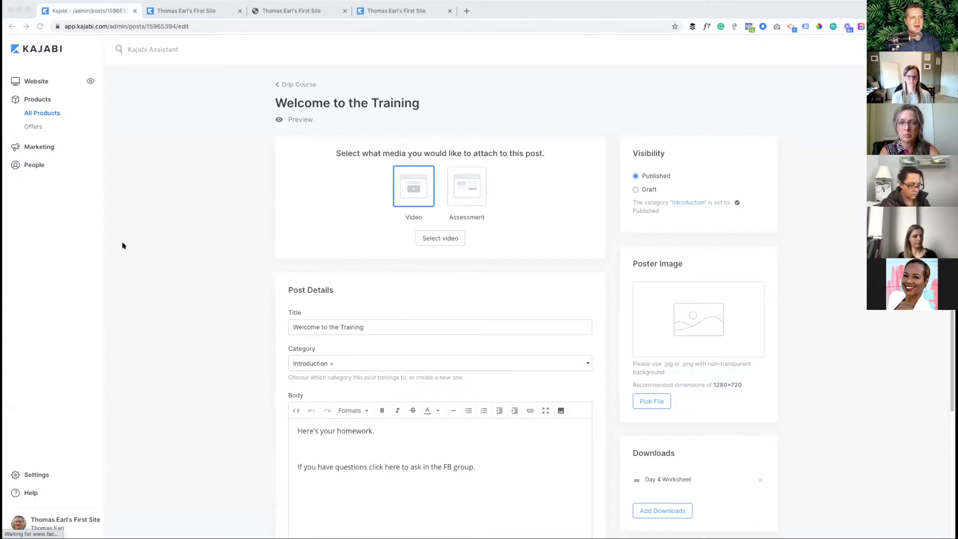
Go to the site's Offers page and close the three other browser tabs.
{"action": "left_click", "coordinate": [95, 246]}
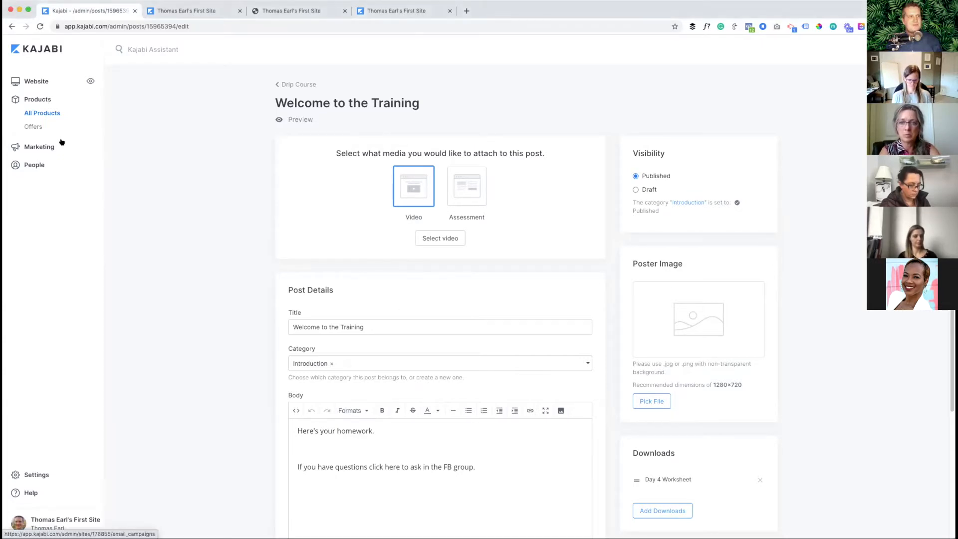
{"action": "left_click", "coordinate": [35, 127]}
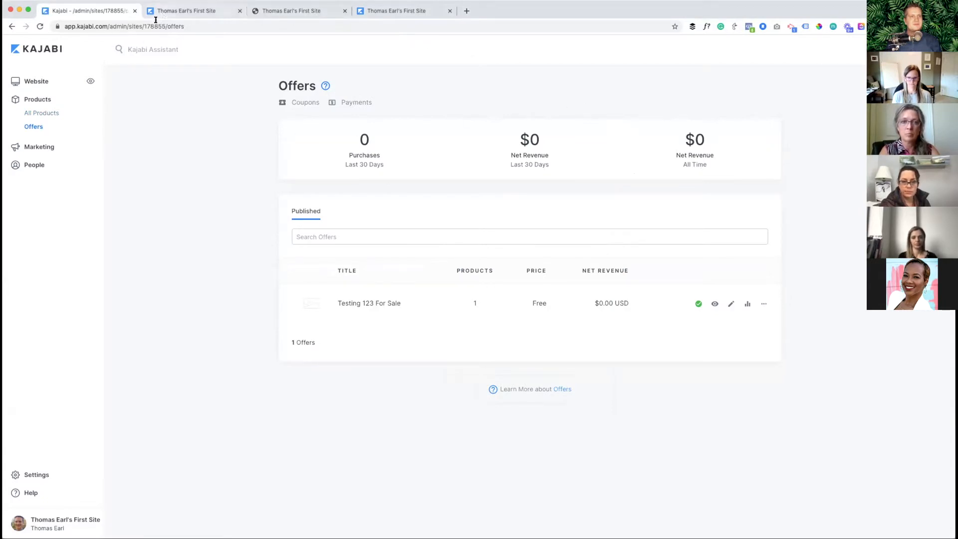
{"action": "left_click", "coordinate": [240, 11]}
{"action": "left_click", "coordinate": [240, 11]}
{"action": "left_click", "coordinate": [240, 11]}
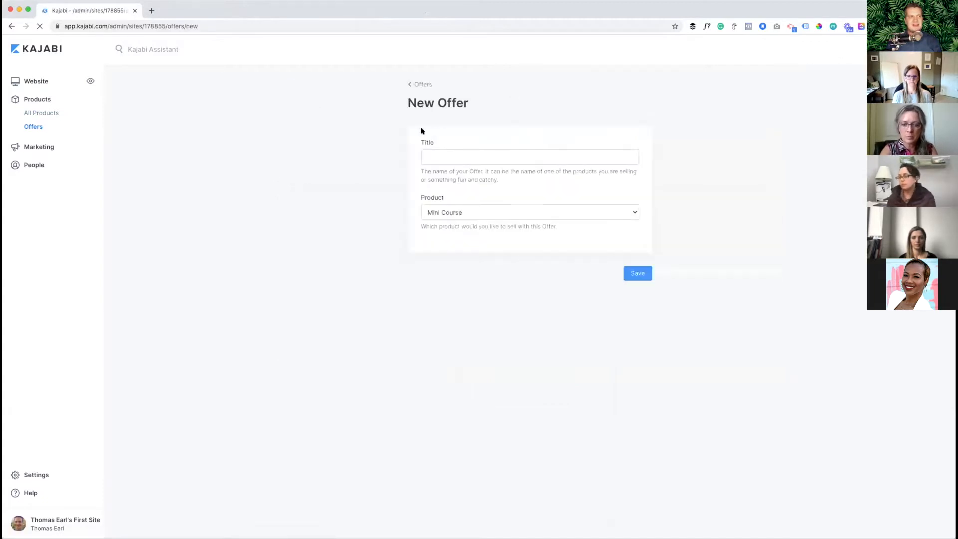
Create a new offer titled "Fake Course" for the Coaching Program product and save it.
{"action": "left_click", "coordinate": [455, 158]}
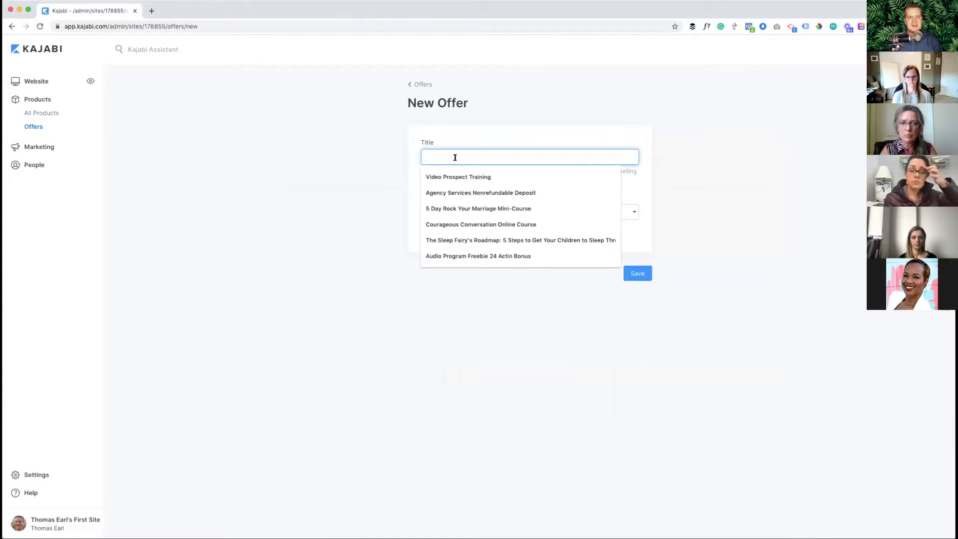
{"action": "type", "text": "Fake Course"}
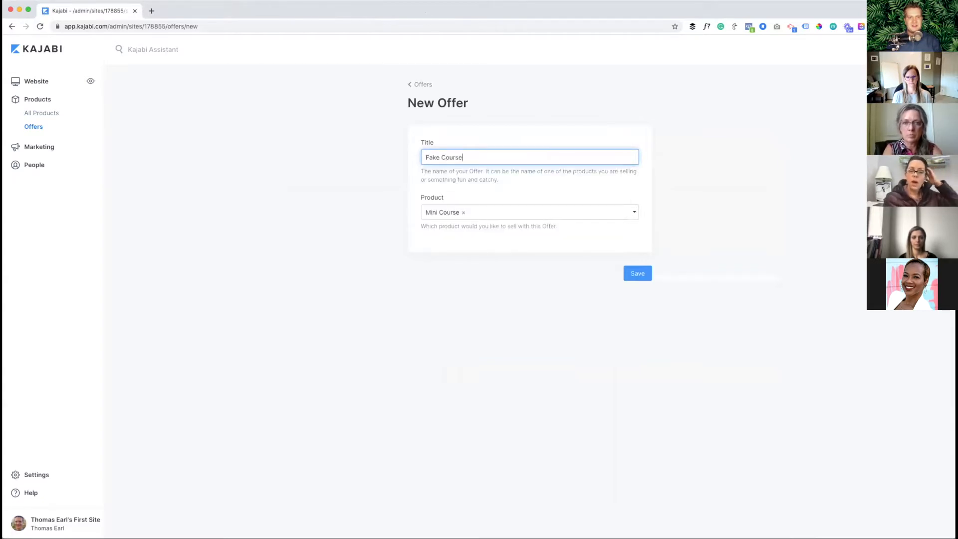
{"action": "left_click", "coordinate": [484, 210]}
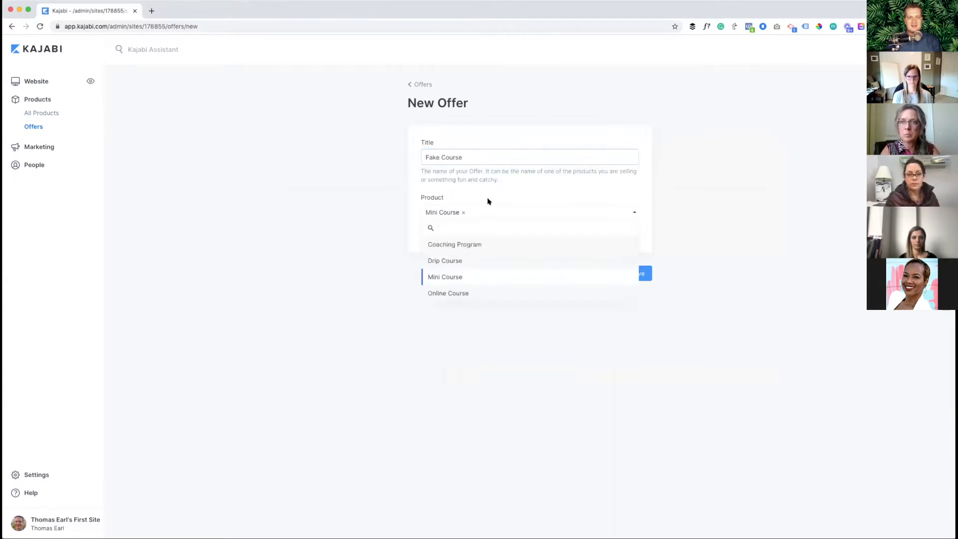
{"action": "left_click", "coordinate": [462, 245]}
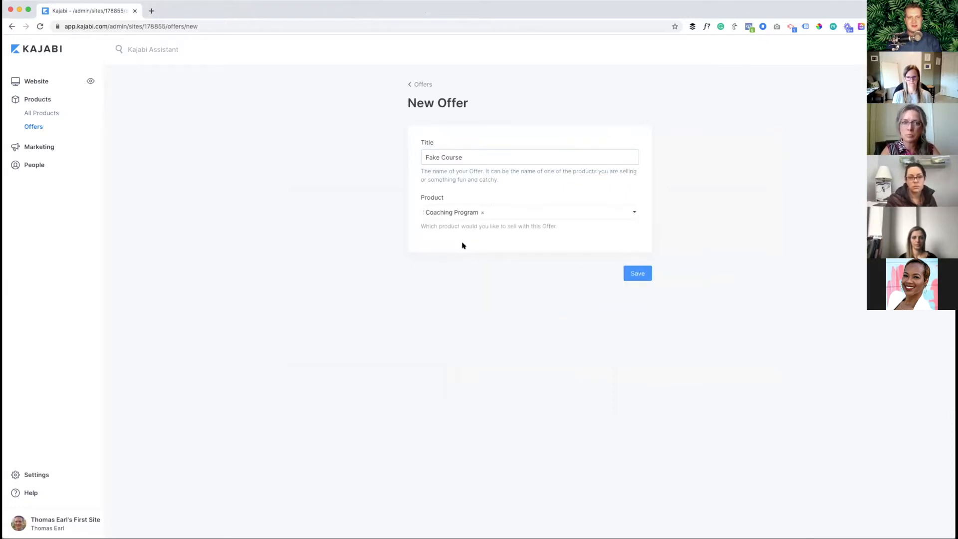
{"action": "left_click", "coordinate": [639, 276]}
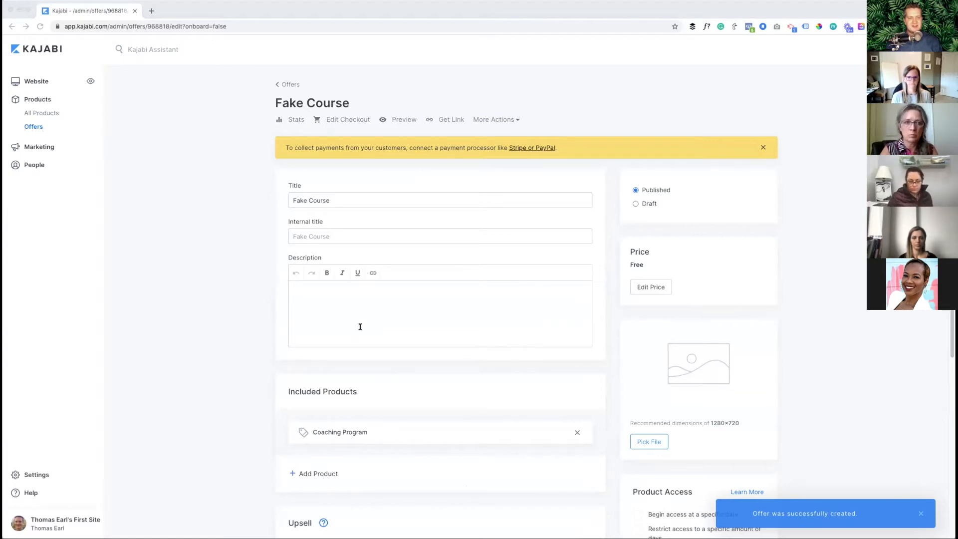
Set the offer's internal title to "Fake Course (1 Pay)".
{"action": "left_click", "coordinate": [109, 281]}
{"action": "left_click", "coordinate": [336, 232]}
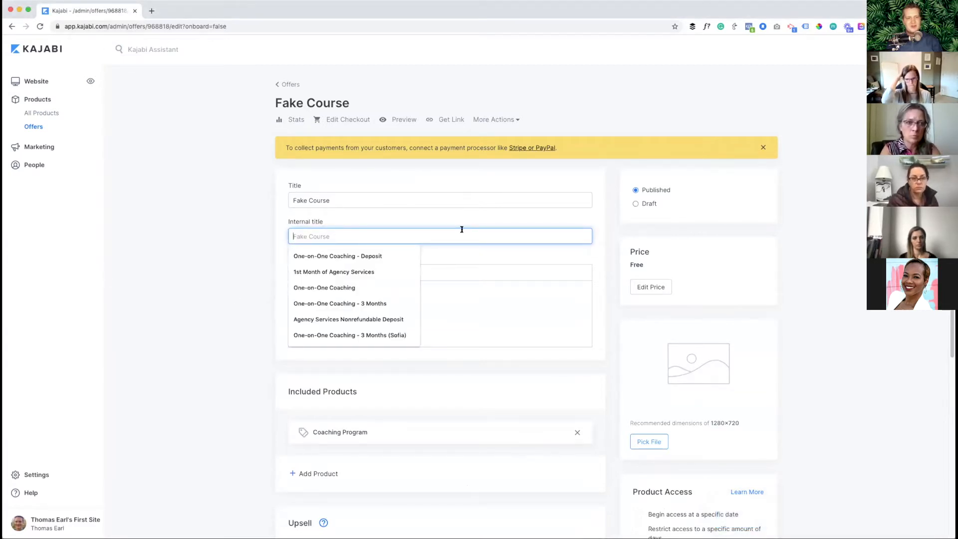
{"action": "left_click", "coordinate": [187, 247]}
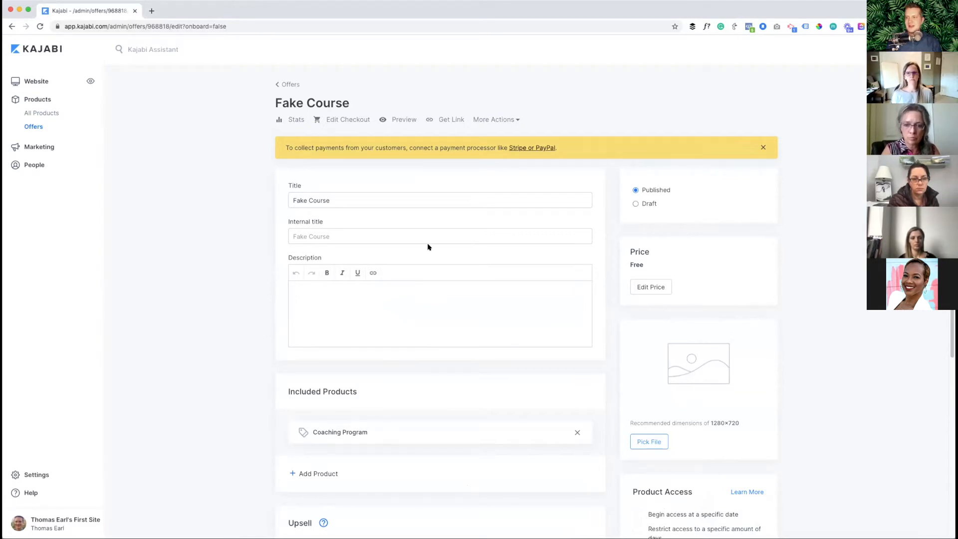
{"action": "left_click", "coordinate": [332, 236]}
{"action": "left_click", "coordinate": [294, 291]}
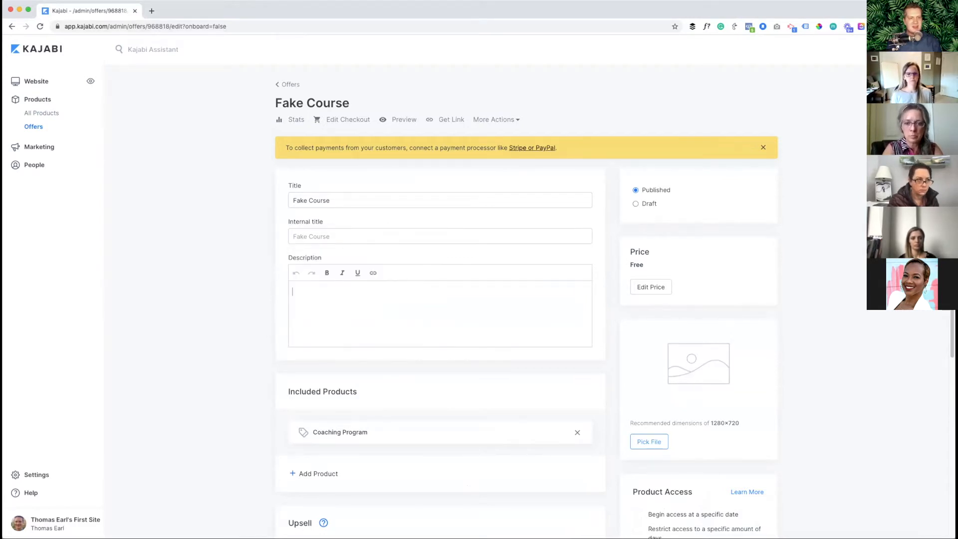
{"action": "left_click", "coordinate": [331, 236]}
{"action": "type", "text": "Fake Cour"}
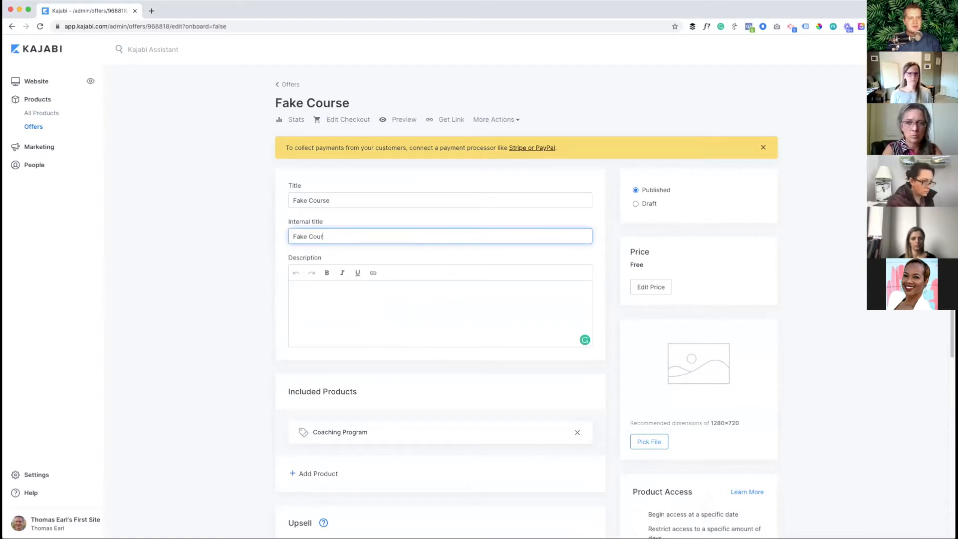
{"action": "type", "text": "se (1 Pay)"}
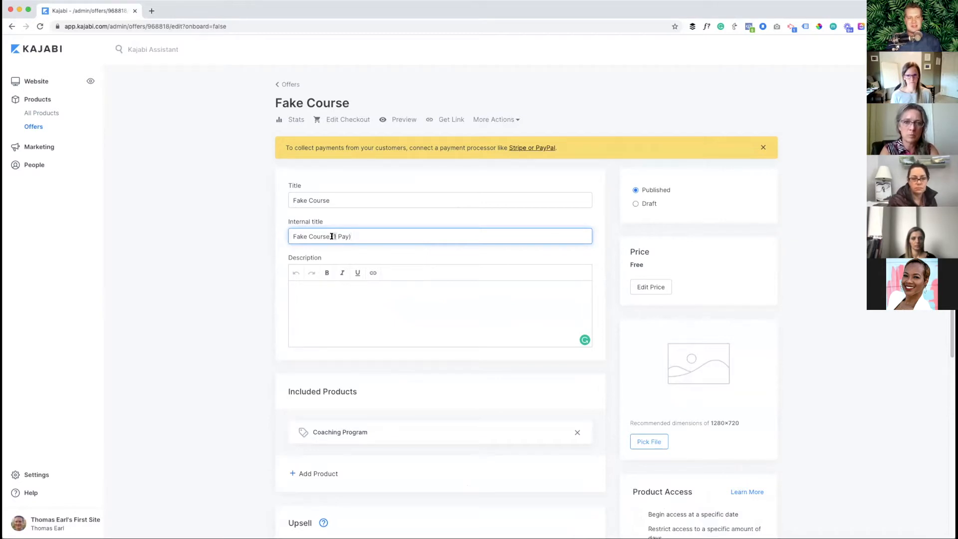
Review the offer's Free, One-time payment, Multiple payments and Recurring Subscription pricing options and close the price settings without saving.
{"action": "left_click", "coordinate": [653, 288]}
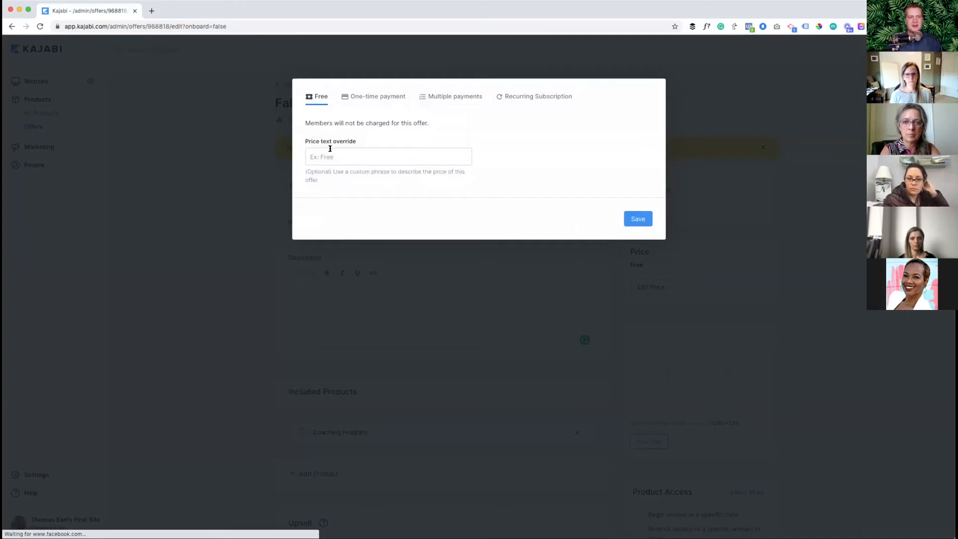
{"action": "left_click", "coordinate": [382, 98]}
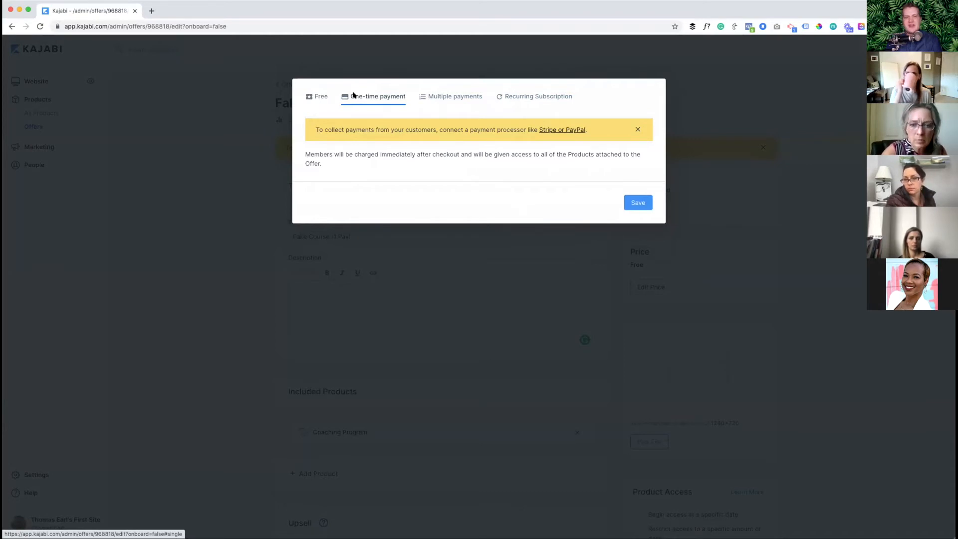
{"action": "left_click", "coordinate": [462, 97]}
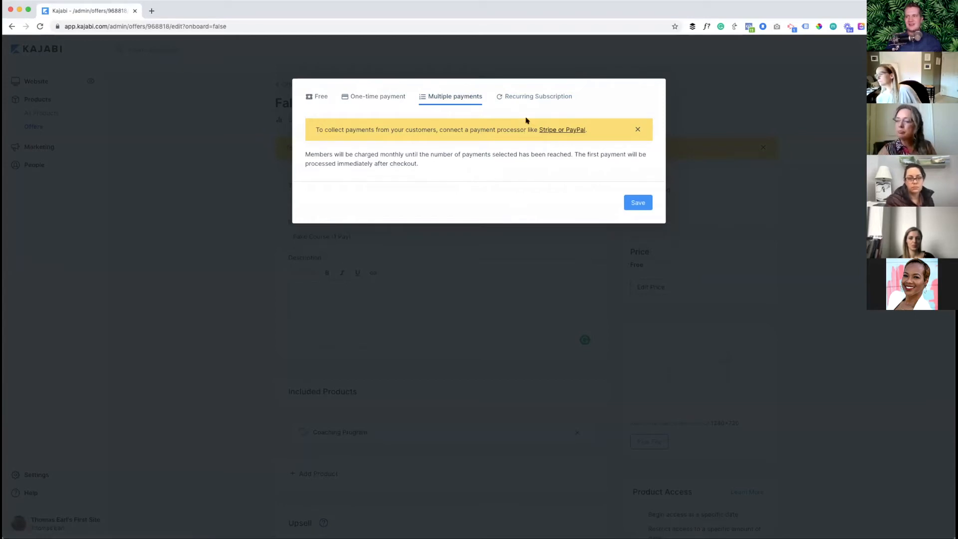
{"action": "left_click", "coordinate": [519, 96]}
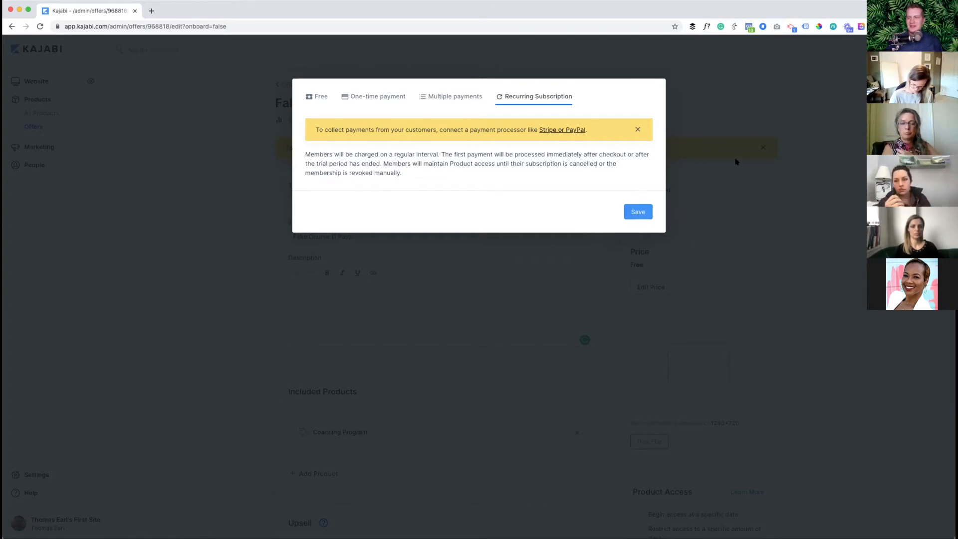
{"action": "left_click", "coordinate": [230, 158]}
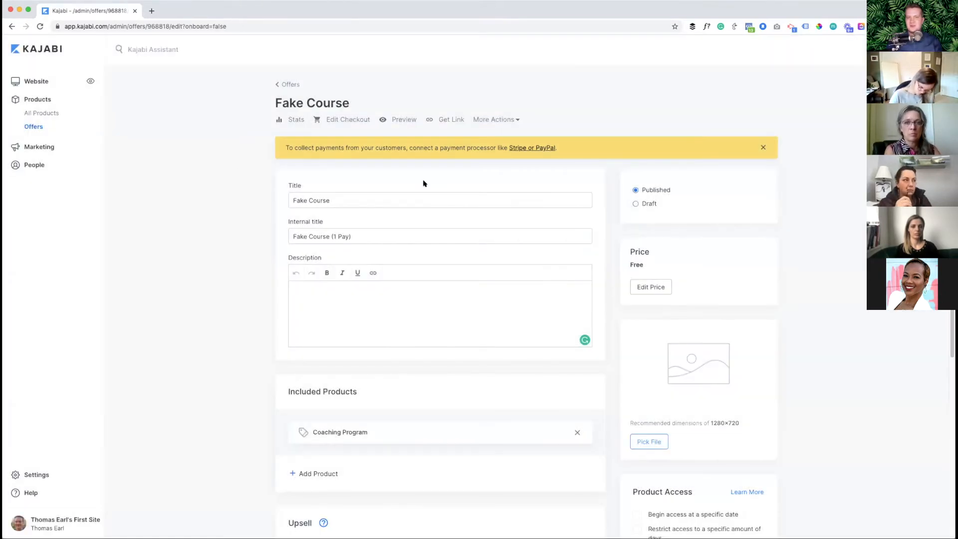
Add the Drip Course and Mini Course to the offer's included products, and remove the Drip Course and Coaching Program.
{"action": "scroll", "coordinate": [682, 400], "scroll_direction": "down", "scroll_amount": 3}
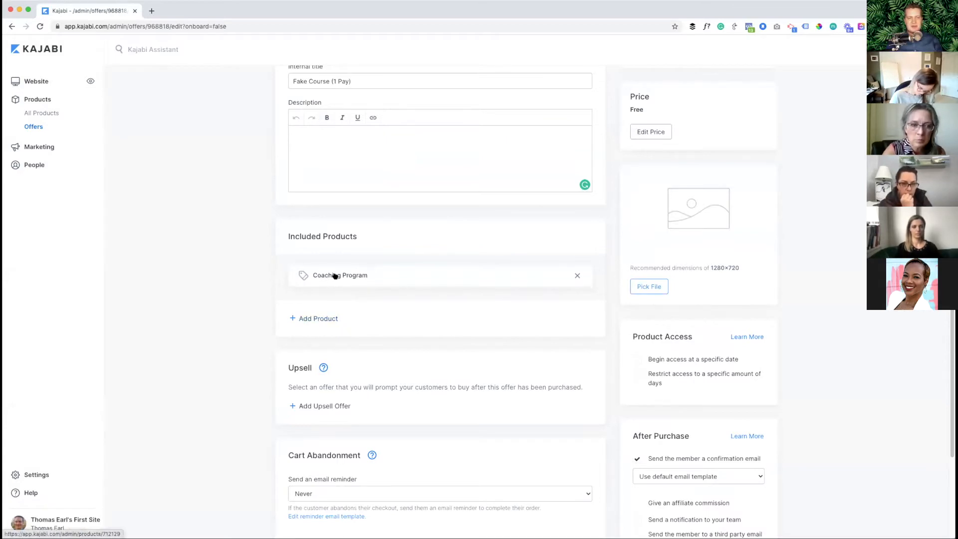
{"action": "left_click", "coordinate": [311, 318]}
{"action": "left_click", "coordinate": [310, 320]}
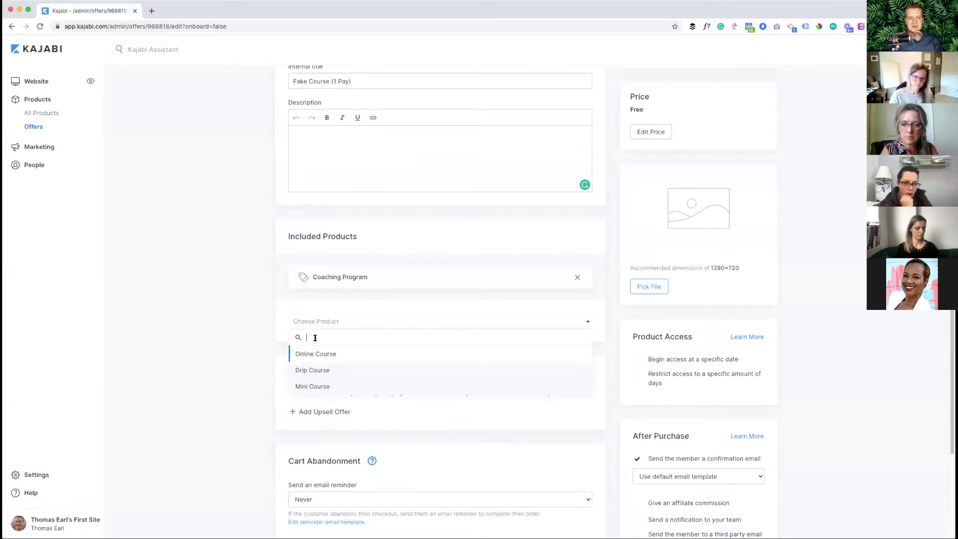
{"action": "left_click", "coordinate": [318, 371]}
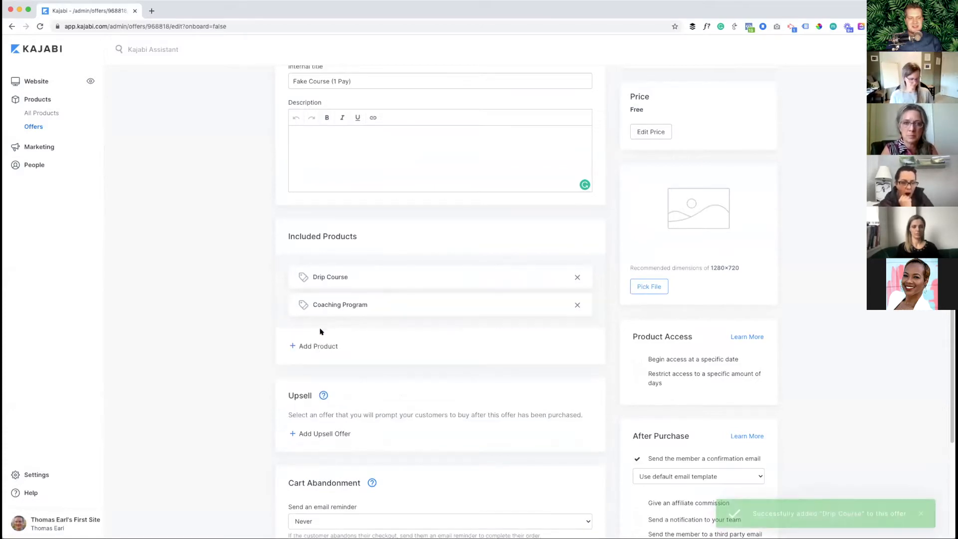
{"action": "left_click", "coordinate": [313, 347]}
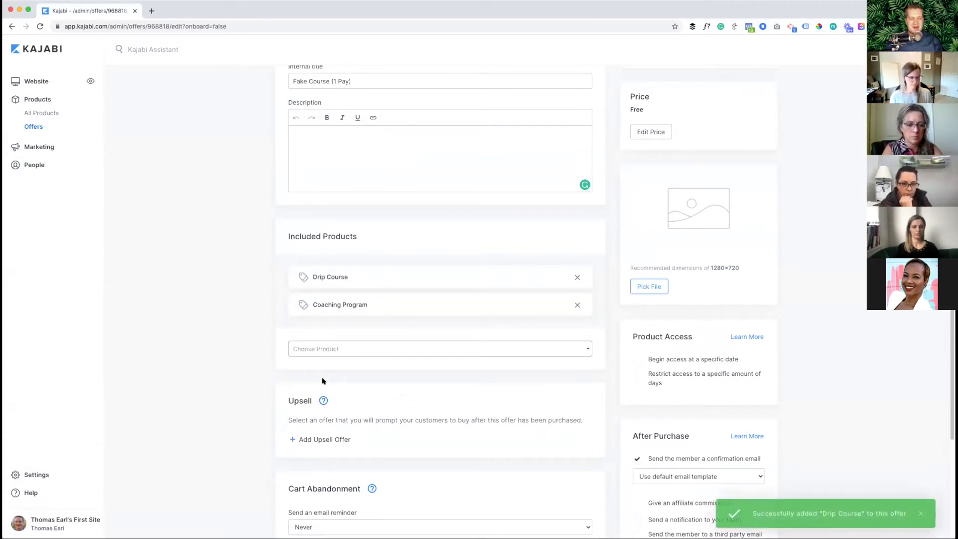
{"action": "left_click", "coordinate": [332, 350]}
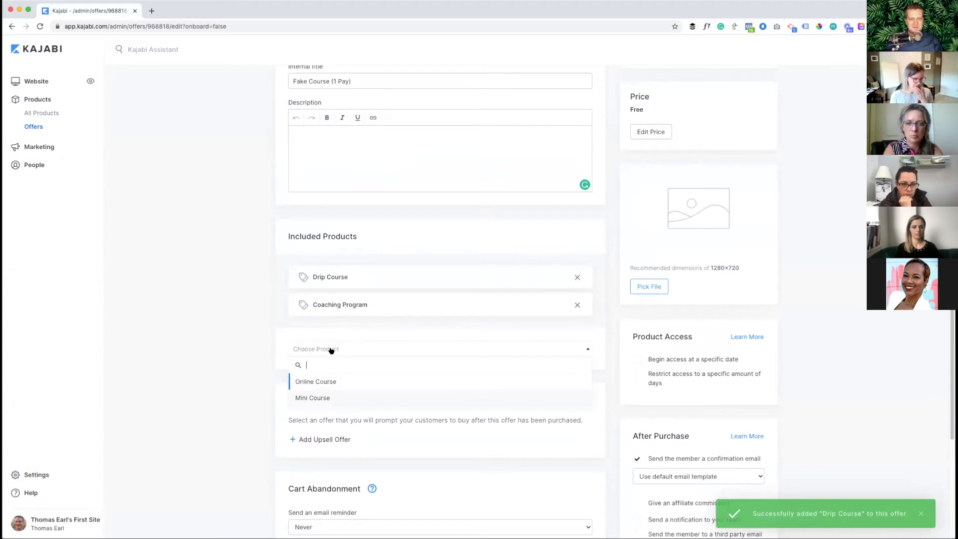
{"action": "left_click", "coordinate": [312, 397]}
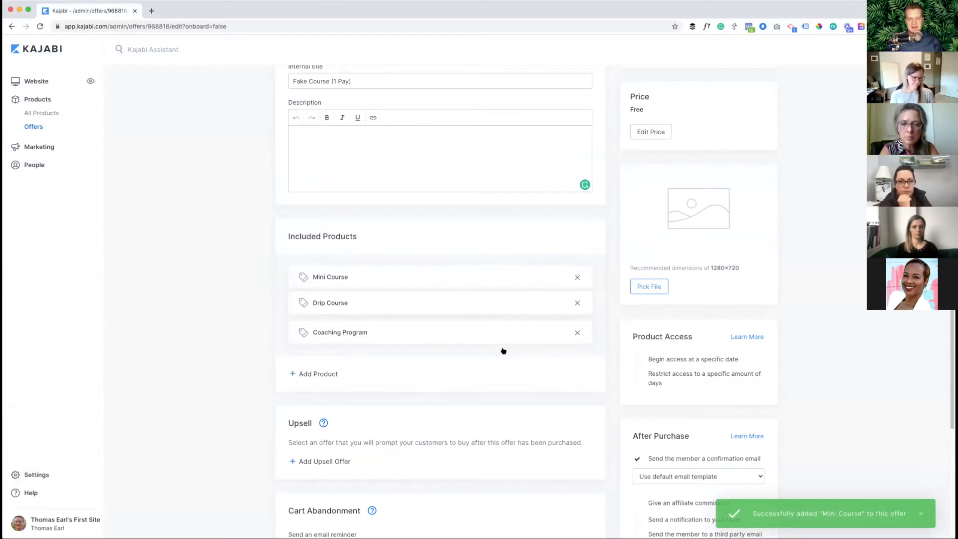
{"action": "scroll", "coordinate": [504, 351], "scroll_direction": "down", "scroll_amount": 3}
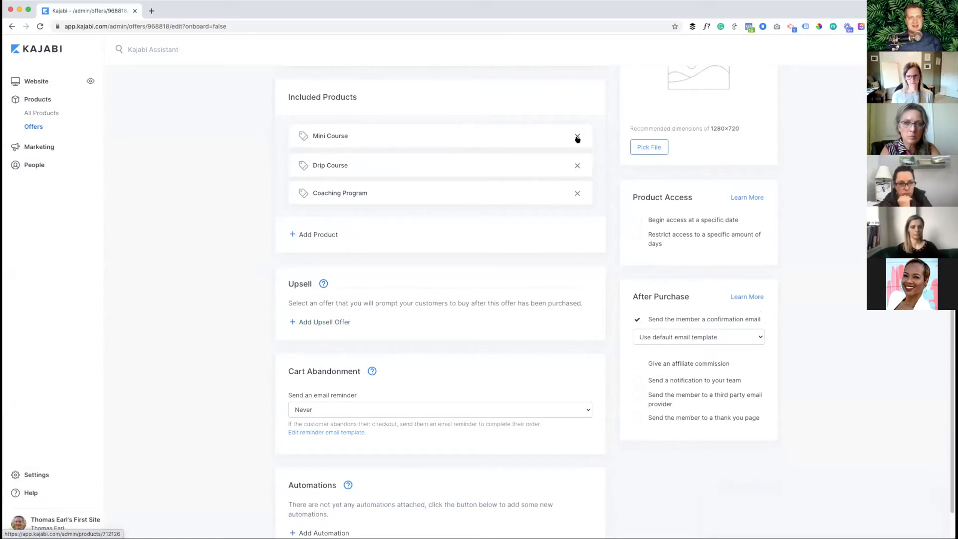
{"action": "left_click", "coordinate": [577, 165]}
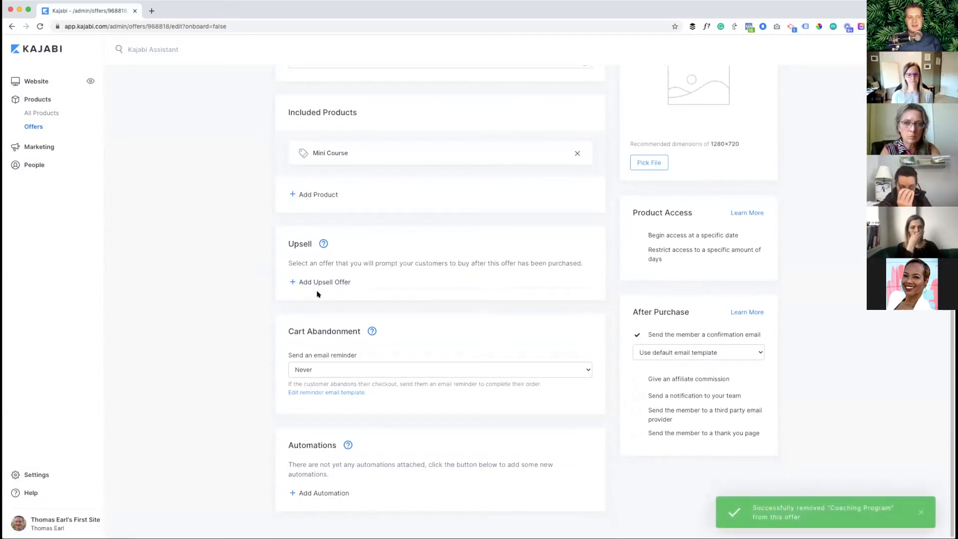
Review the offer's available upsell offers and cart abandonment reminder times without selecting any.
{"action": "left_click", "coordinate": [332, 283]}
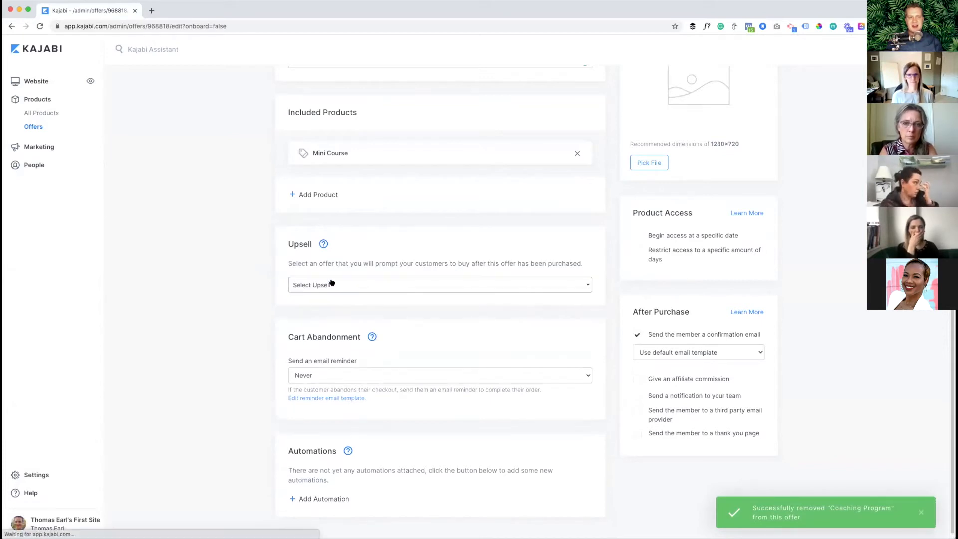
{"action": "left_click", "coordinate": [332, 285]}
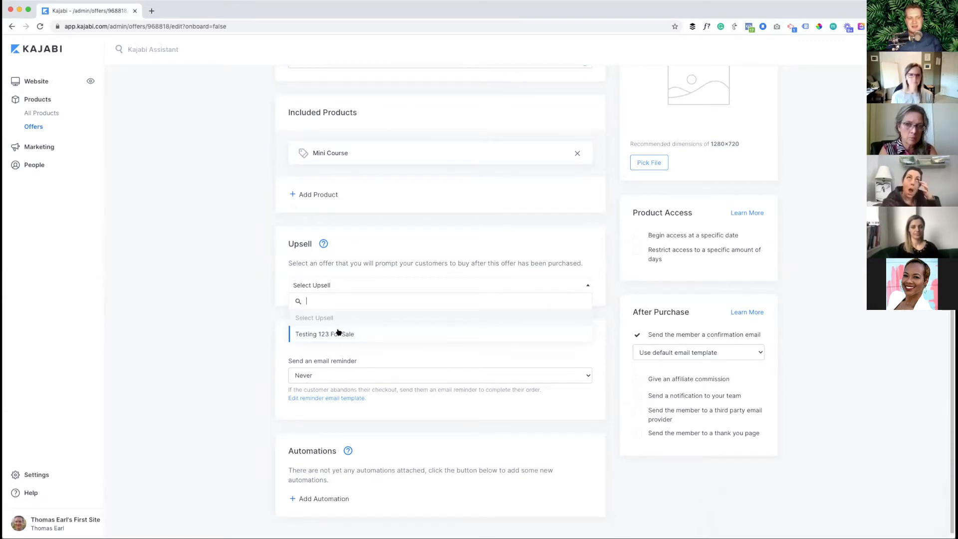
{"action": "left_click", "coordinate": [239, 335]}
{"action": "left_click", "coordinate": [346, 375]}
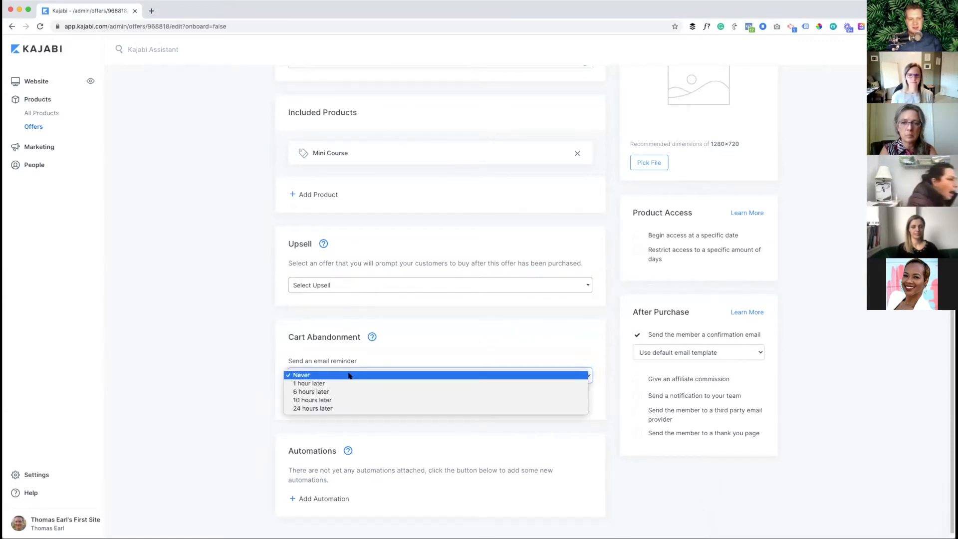
{"action": "key", "text": "Escape"}
Open the reminder email templates in a new browser tab and display the Cart Abandonment template.
{"action": "right_click", "coordinate": [345, 399]}
{"action": "left_click", "coordinate": [345, 402]}
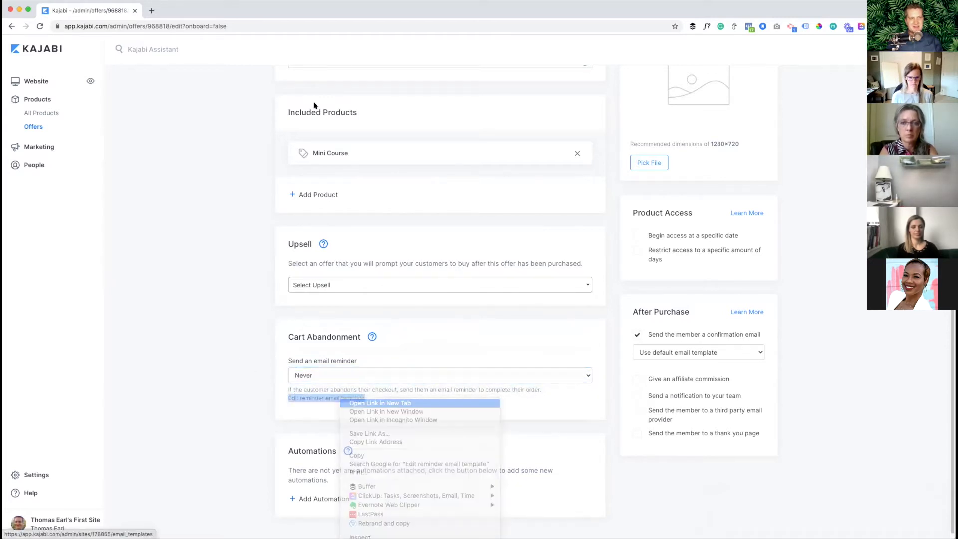
{"action": "left_click", "coordinate": [182, 11]}
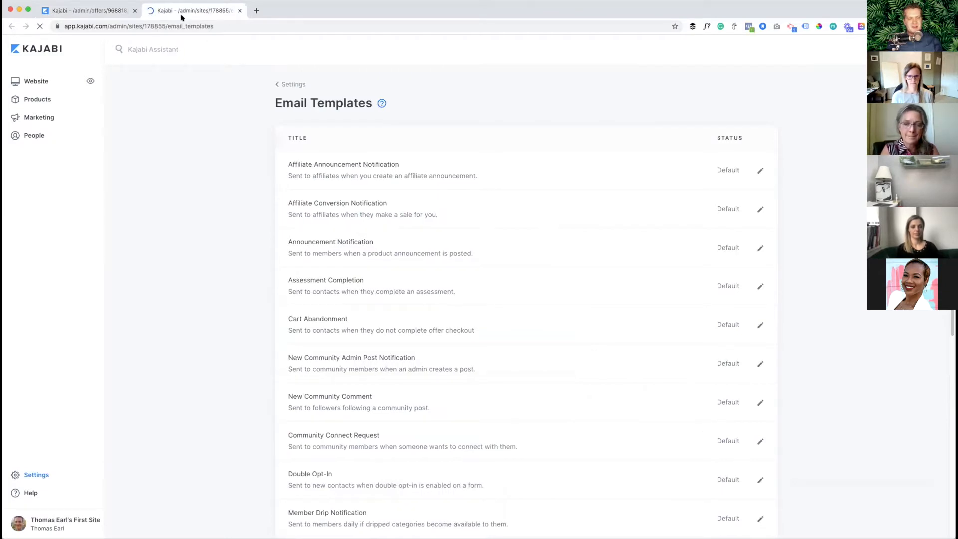
{"action": "left_click", "coordinate": [336, 320]}
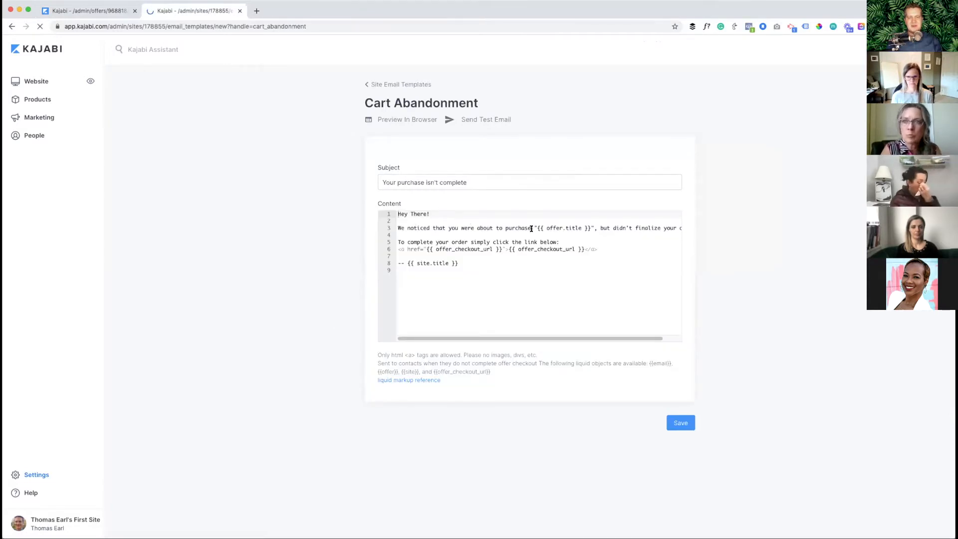
Examine the Cart Abandonment email's content and return to the Fake Course offer.
{"action": "left_click", "coordinate": [638, 229]}
{"action": "left_click_drag", "start_coordinate": [686, 229], "coordinate": [430, 228]}
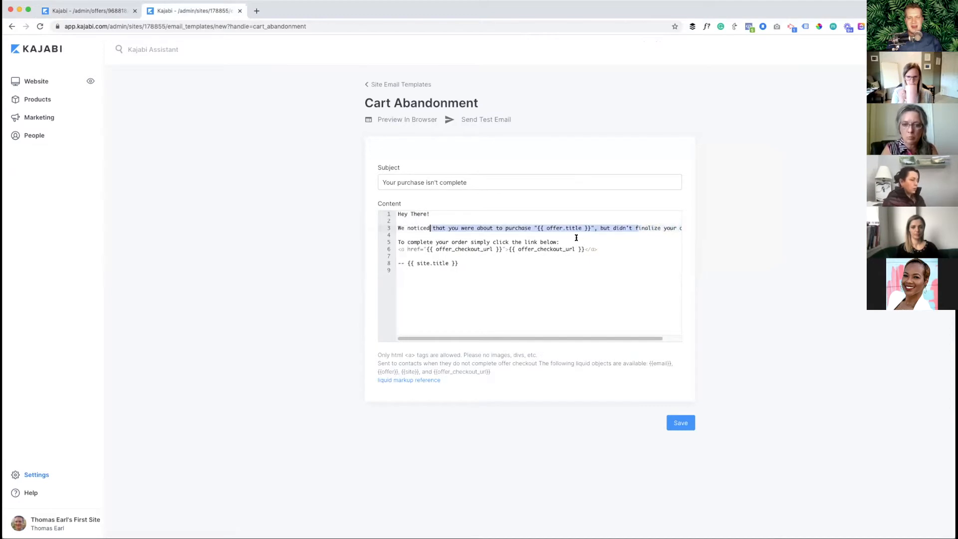
{"action": "right_click", "coordinate": [550, 237]}
{"action": "left_click", "coordinate": [553, 237]}
{"action": "left_click_drag", "start_coordinate": [560, 243], "coordinate": [410, 214]}
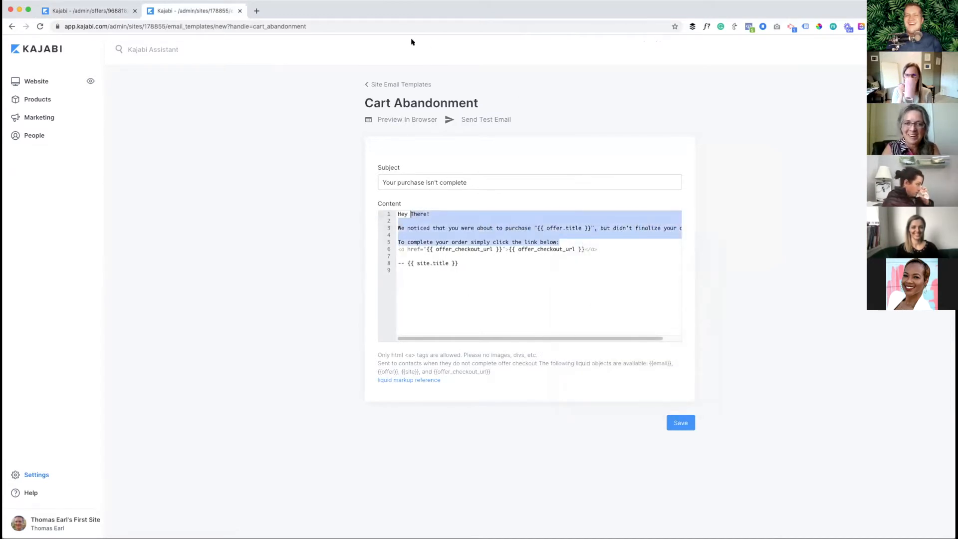
{"action": "left_click", "coordinate": [9, 27]}
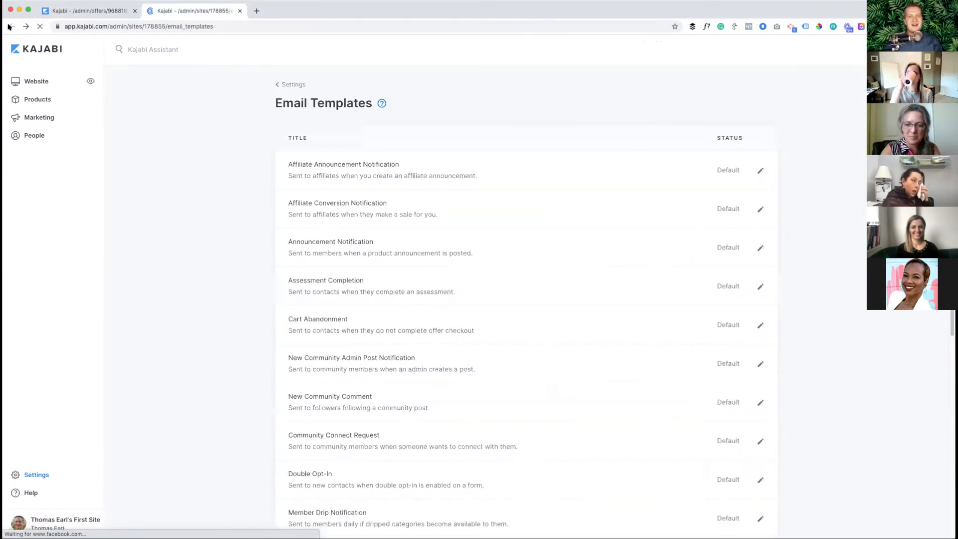
{"action": "left_click", "coordinate": [90, 11]}
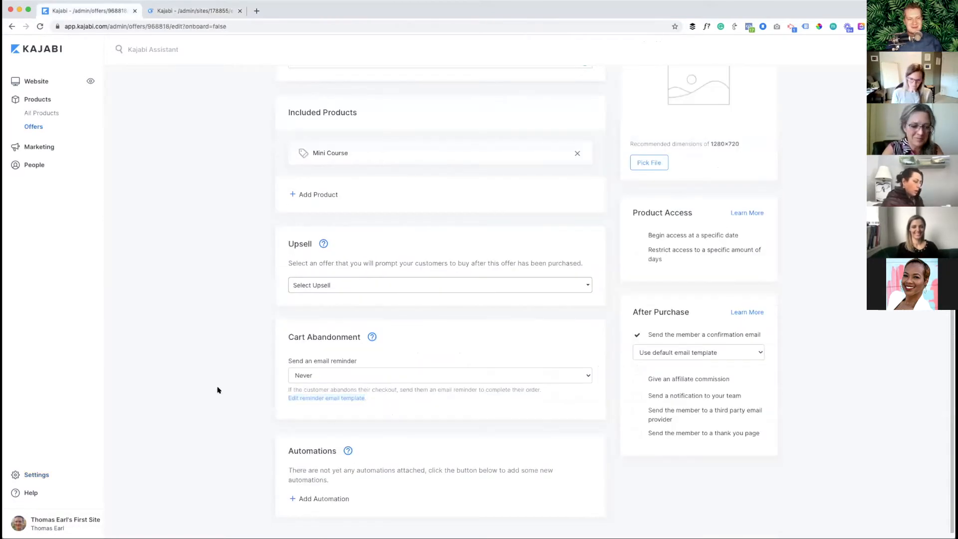
Review the cart abandonment reminder times again without selecting one, and look over the offer's other settings.
{"action": "left_click", "coordinate": [334, 374]}
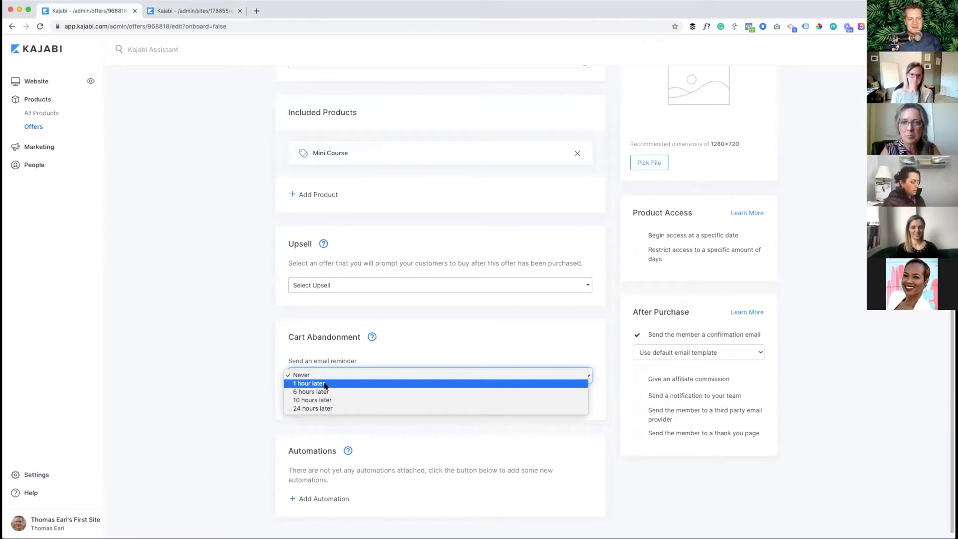
{"action": "left_click", "coordinate": [293, 336]}
{"action": "left_click_drag", "start_coordinate": [387, 336], "coordinate": [287, 338]}
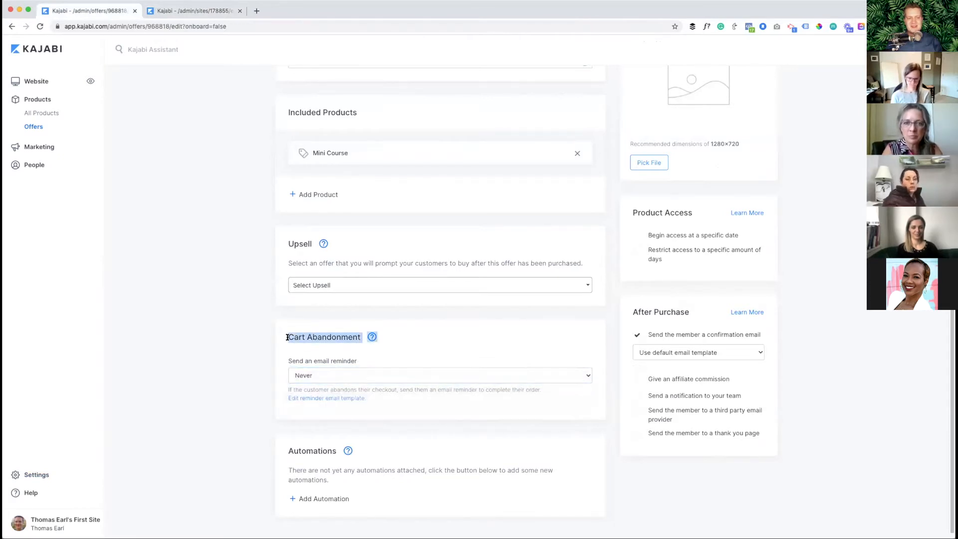
{"action": "left_click", "coordinate": [278, 342]}
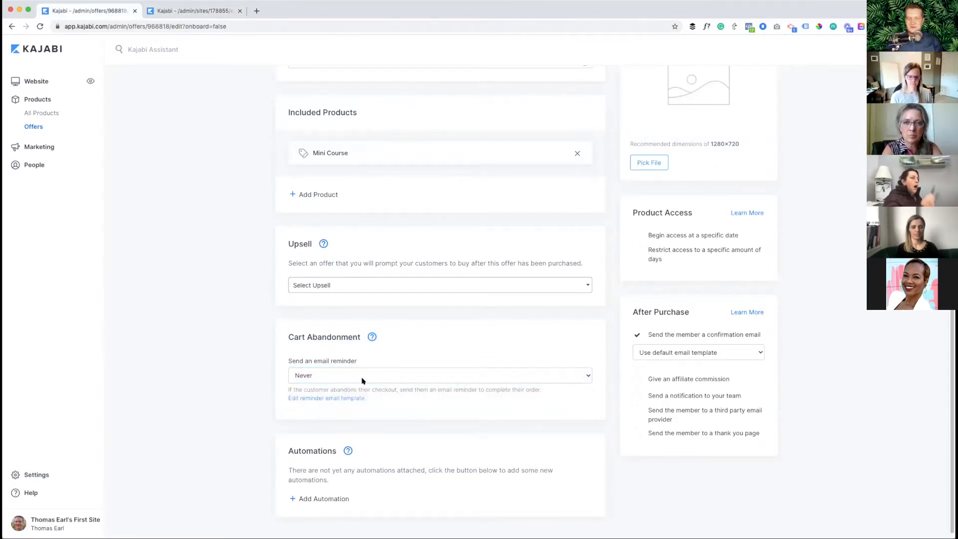
{"action": "scroll", "coordinate": [574, 367], "scroll_direction": "up", "scroll_amount": 6}
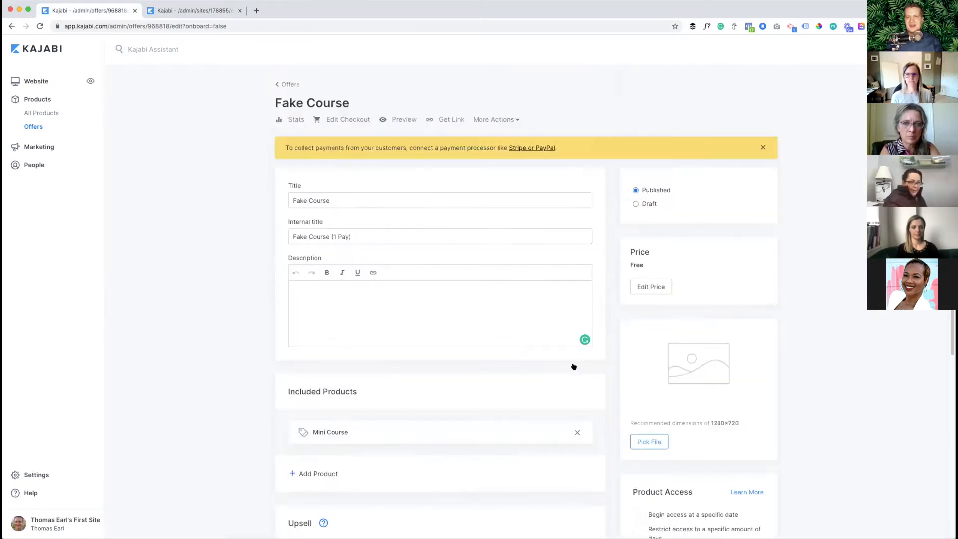
{"action": "scroll", "coordinate": [668, 364], "scroll_direction": "down", "scroll_amount": 5}
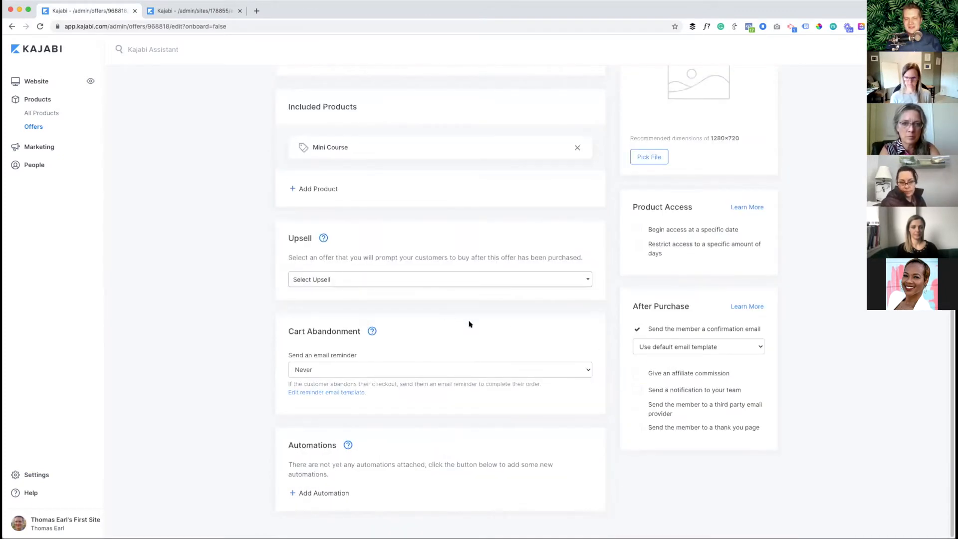
{"action": "scroll", "coordinate": [533, 334], "scroll_direction": "up", "scroll_amount": 5}
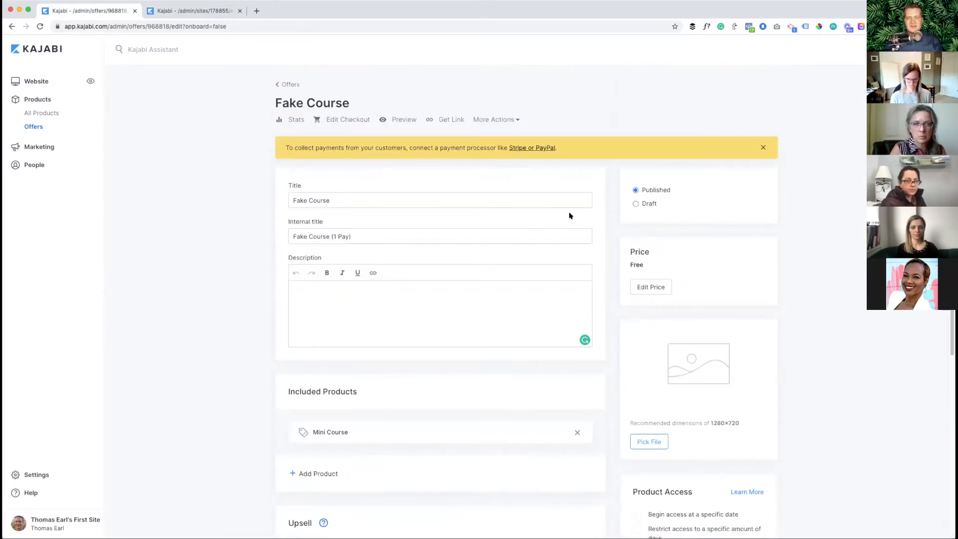
Save the offer's checkout design with its banner disabled, and re-enable the banner option.
{"action": "left_click", "coordinate": [328, 121]}
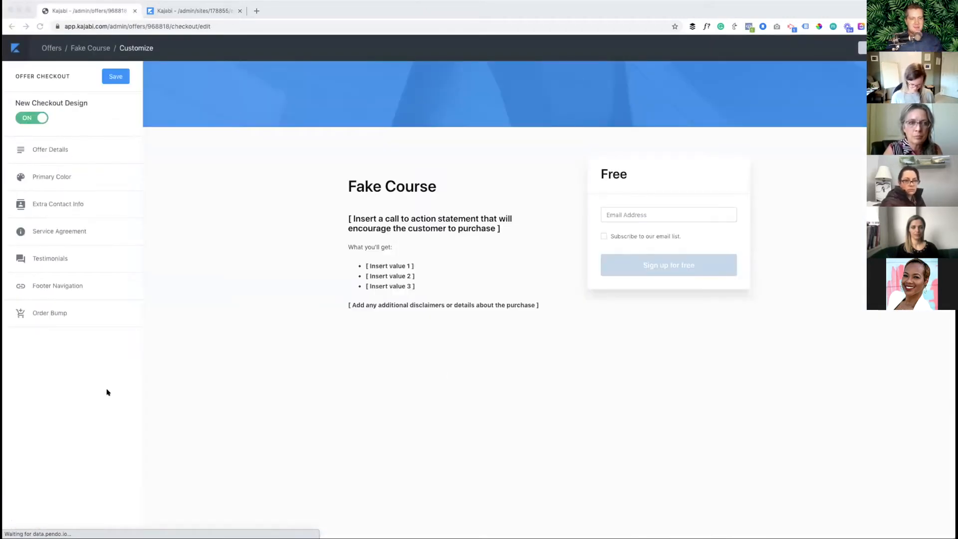
{"action": "left_click", "coordinate": [341, 76]}
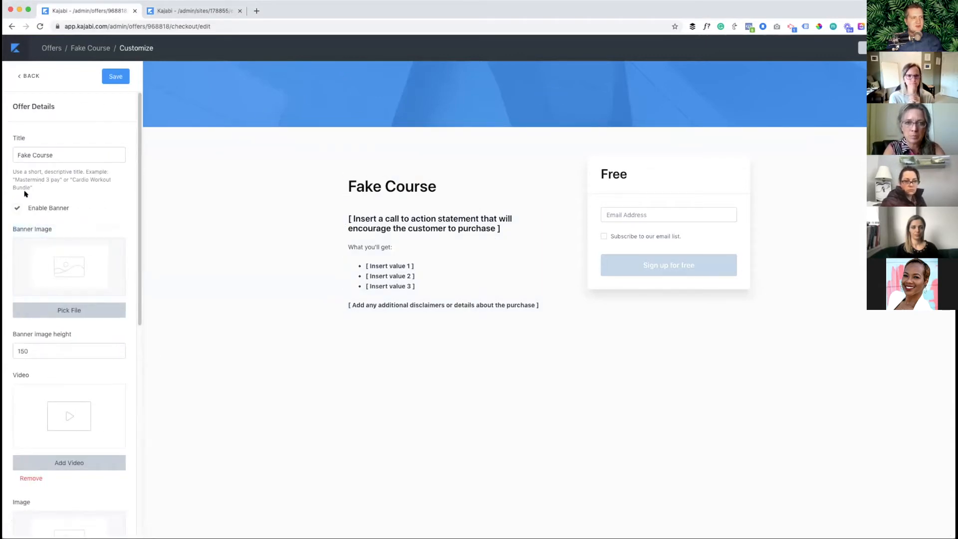
{"action": "left_click", "coordinate": [17, 208]}
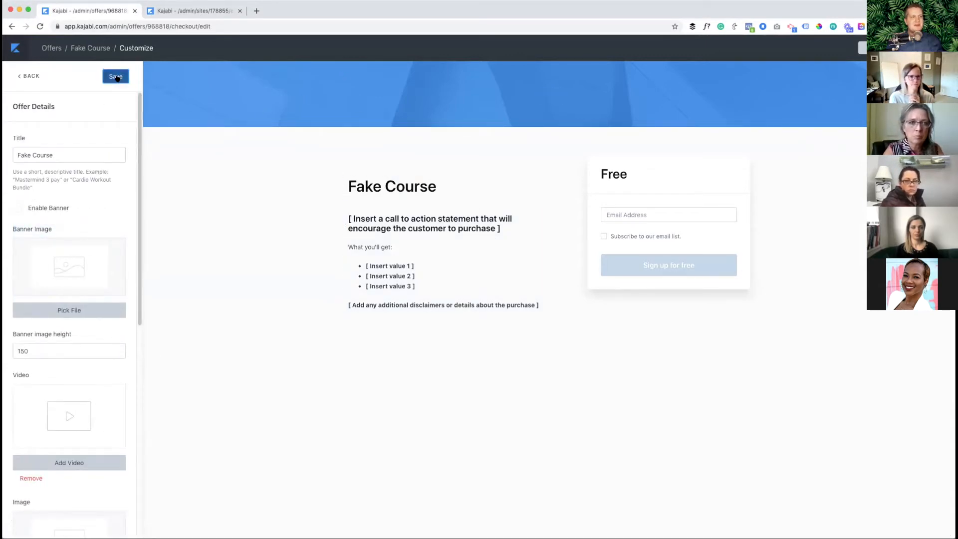
{"action": "left_click", "coordinate": [116, 76]}
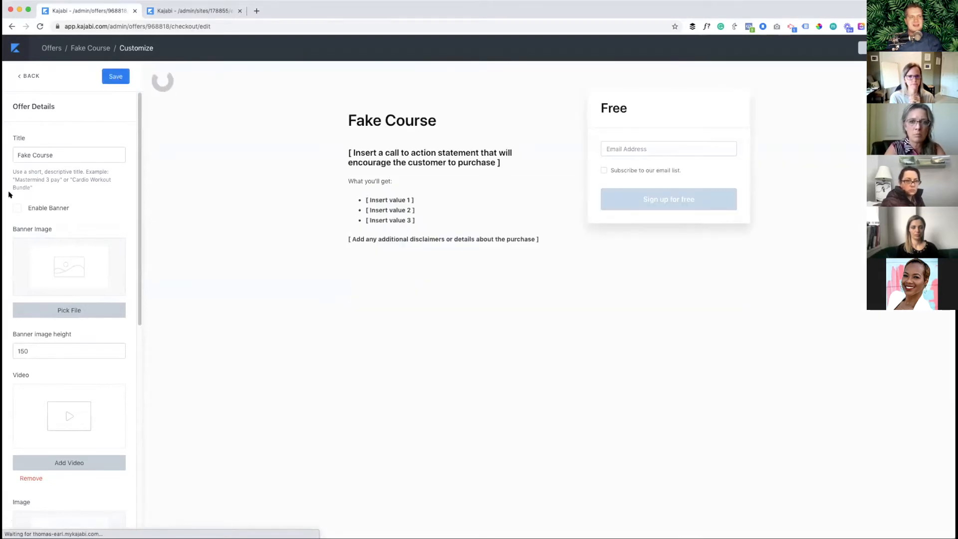
{"action": "left_click", "coordinate": [16, 208]}
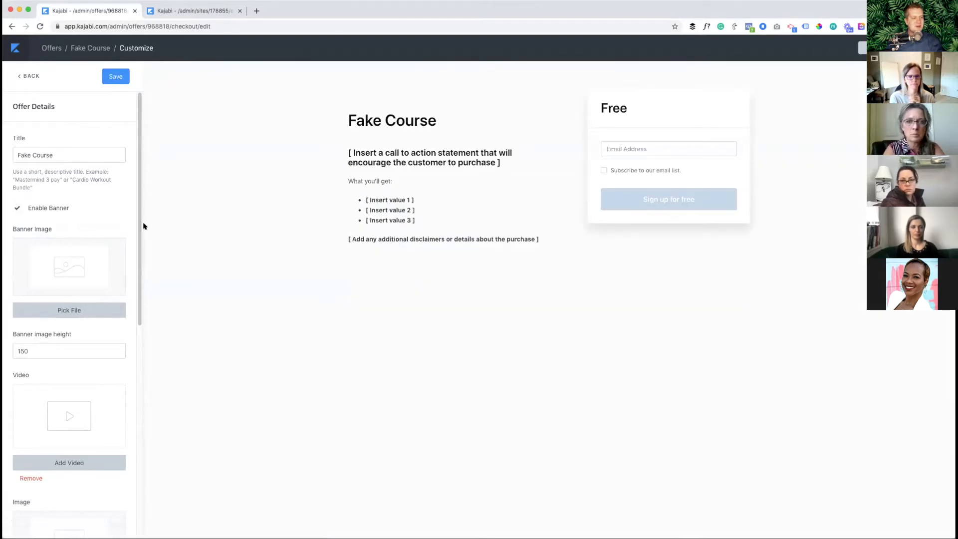
Examine the title and checkout copy settings in the checkout's Offer Details and return to the section list.
{"action": "left_click", "coordinate": [380, 121]}
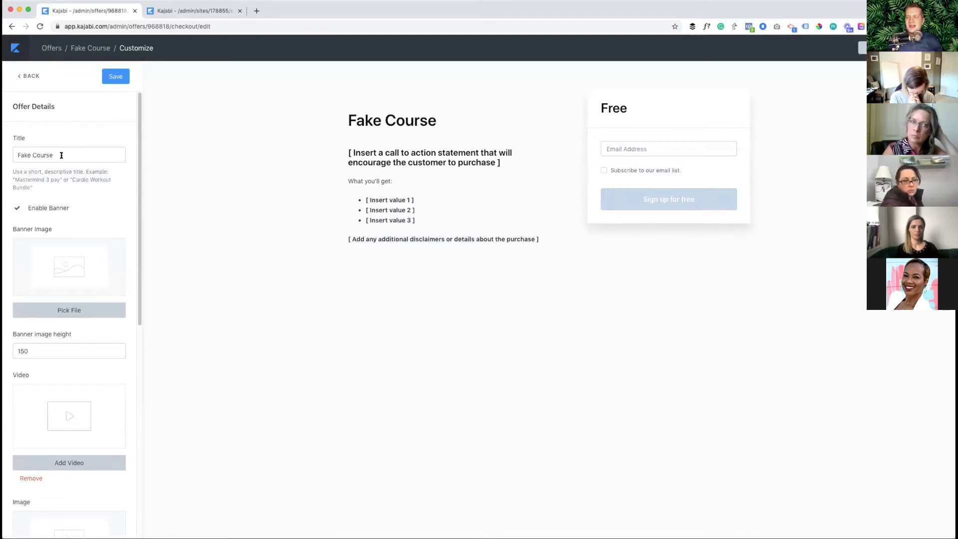
{"action": "left_click", "coordinate": [391, 123]}
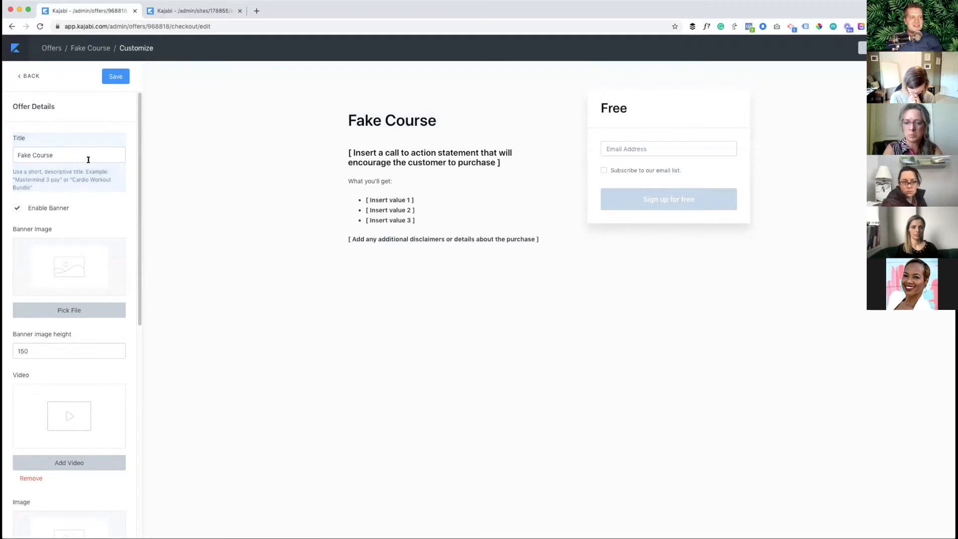
{"action": "left_click", "coordinate": [396, 158]}
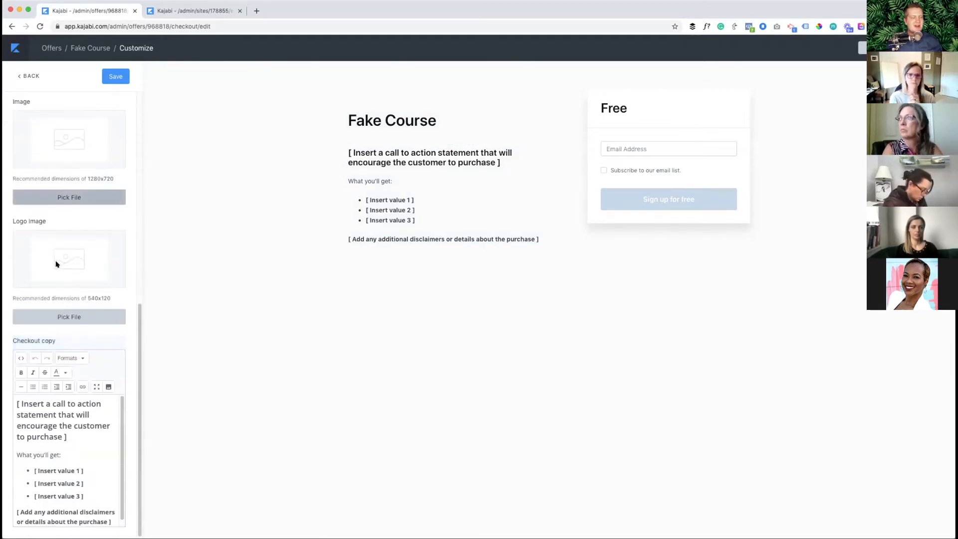
{"action": "scroll", "coordinate": [76, 439], "scroll_direction": "down", "scroll_amount": 1}
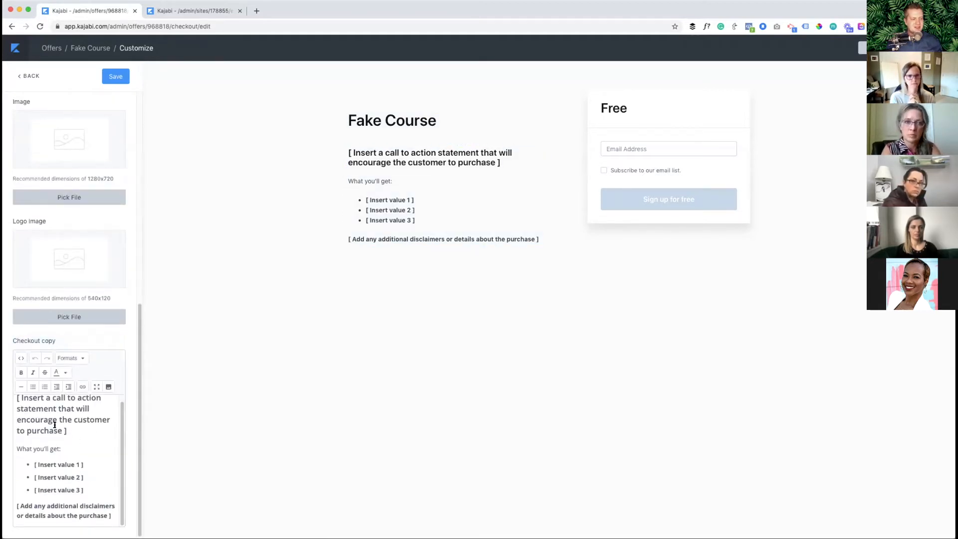
{"action": "triple_click", "coordinate": [70, 433]}
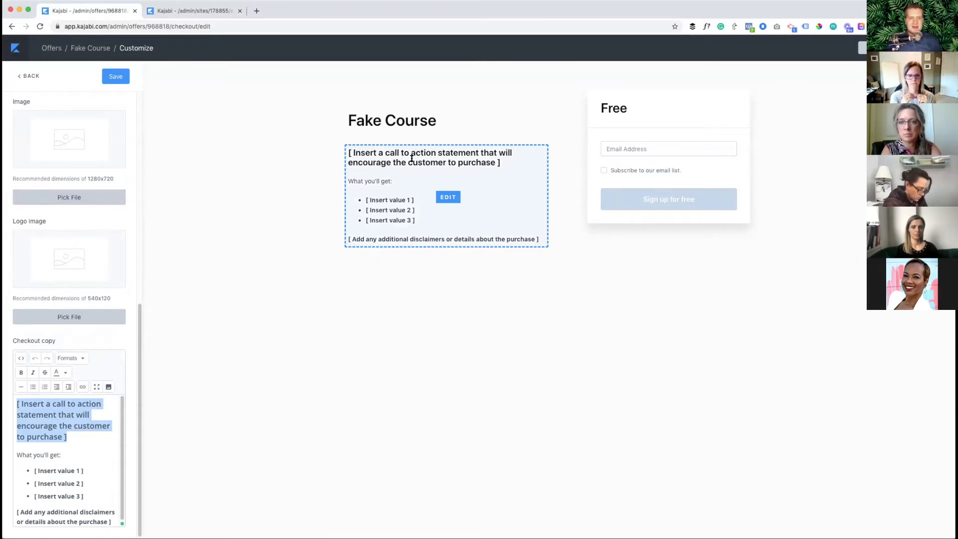
{"action": "scroll", "coordinate": [67, 393], "scroll_direction": "down", "scroll_amount": 1}
{"action": "left_click", "coordinate": [26, 75]}
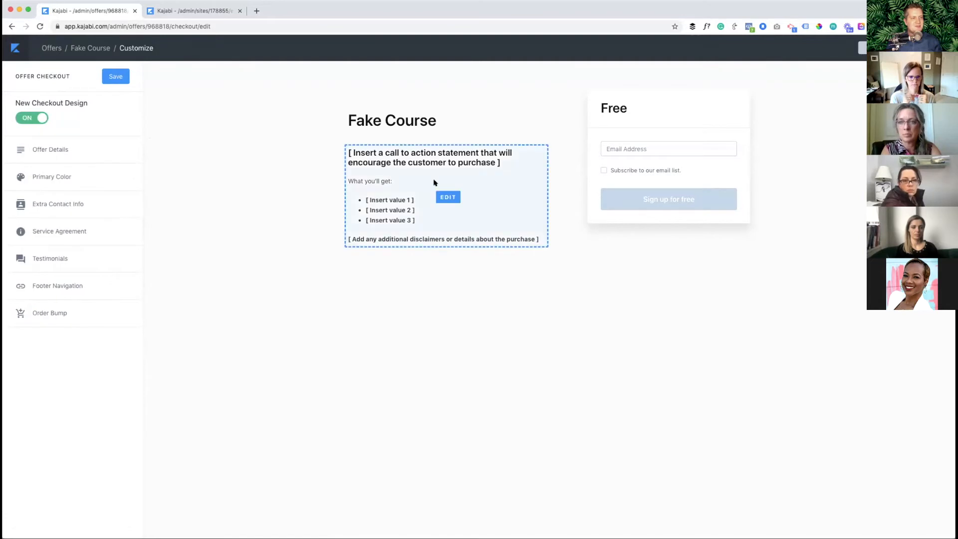
Open the checkout's Testimonials settings and try to add a testimonial, cancelling the move away from the page.
{"action": "left_click", "coordinate": [56, 260]}
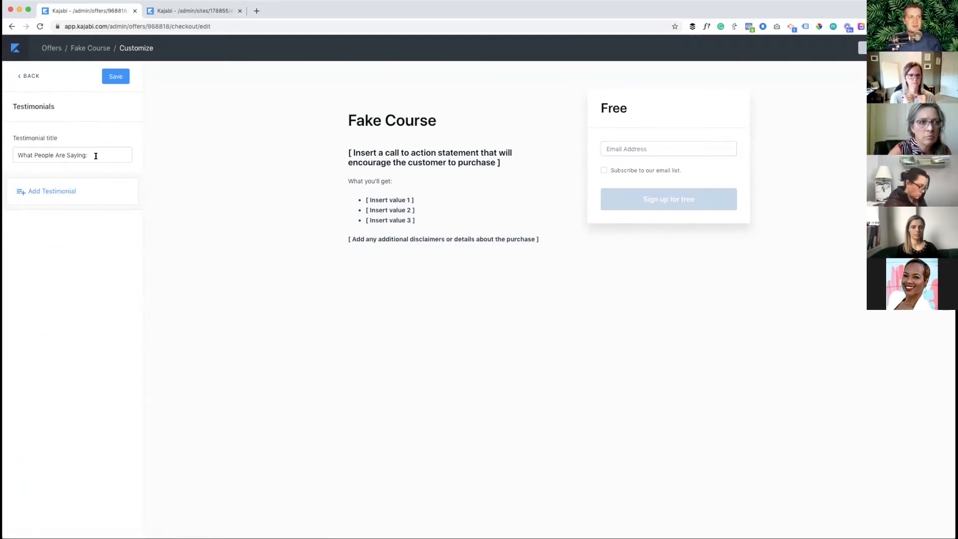
{"action": "left_click", "coordinate": [58, 190]}
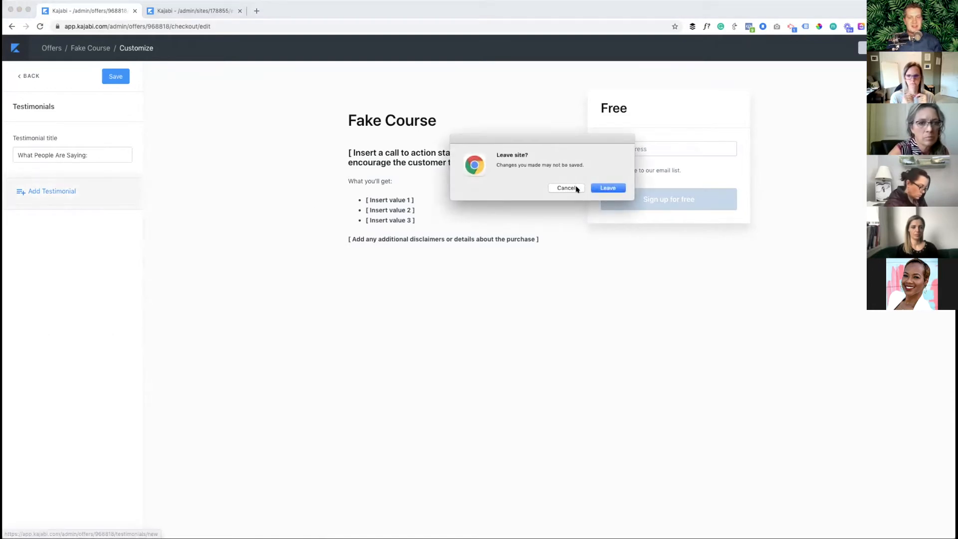
{"action": "left_click", "coordinate": [568, 189]}
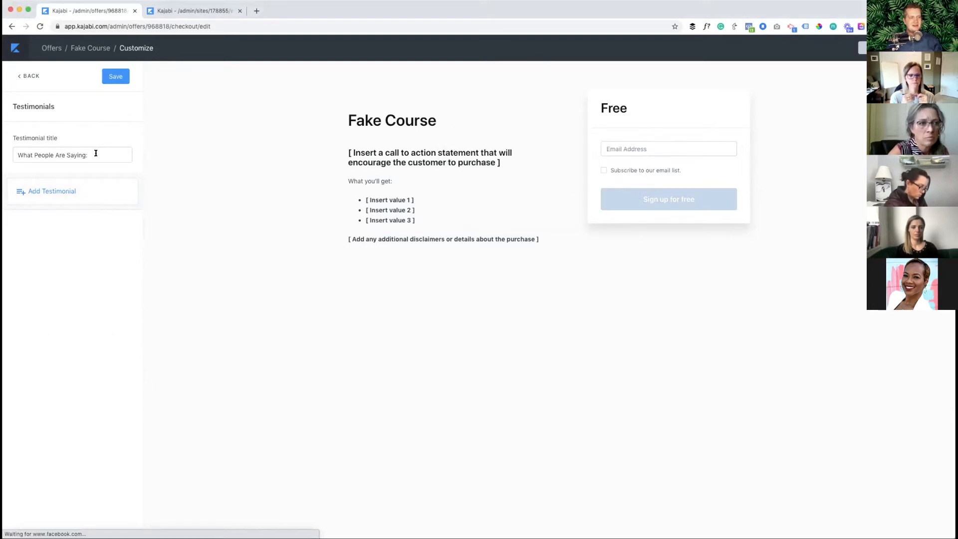
Leave the testimonial settings and save the Fake Course checkout page.
{"action": "left_click_drag", "start_coordinate": [93, 155], "coordinate": [19, 145]}
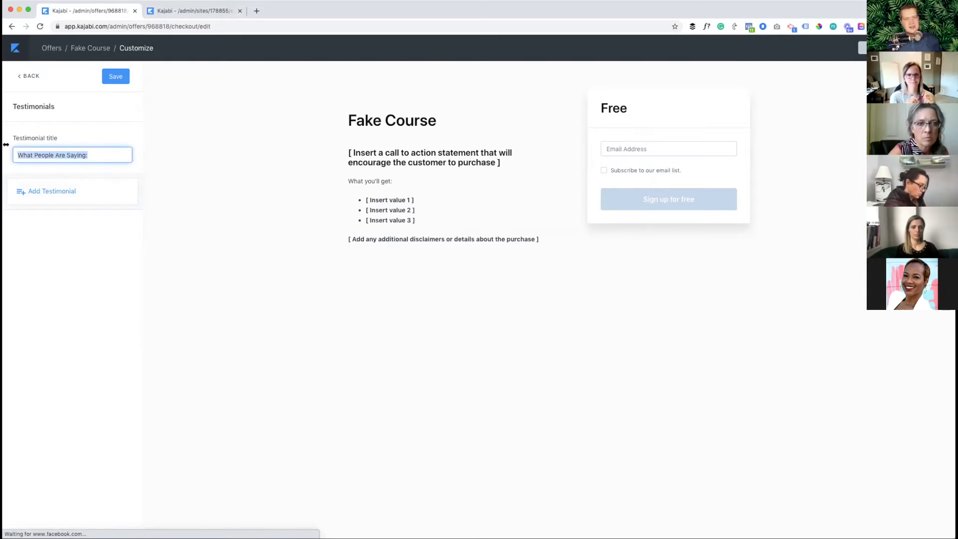
{"action": "left_click", "coordinate": [28, 75]}
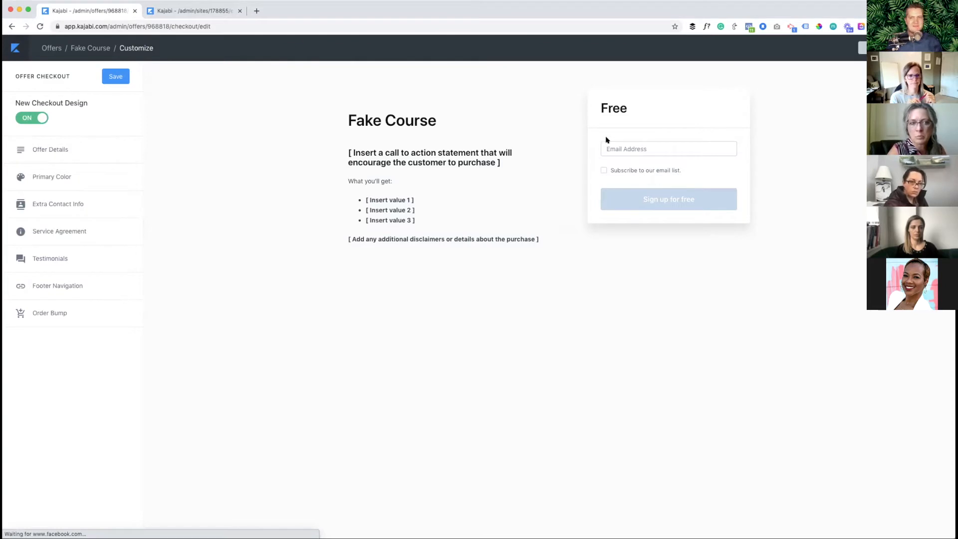
{"action": "left_click", "coordinate": [115, 76]}
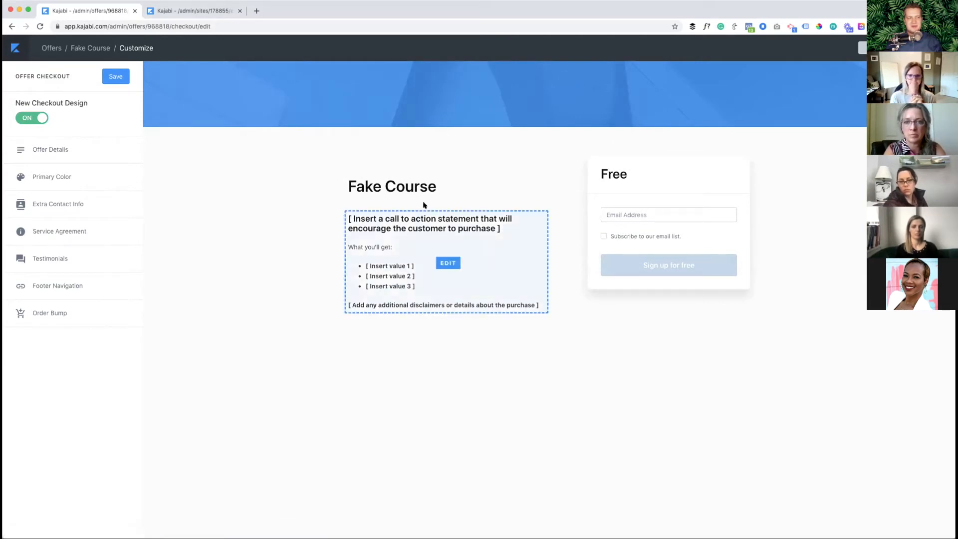
Switch the service agreement to custom agreement text, and leave the checkout editor without saving.
{"action": "left_click", "coordinate": [57, 231]}
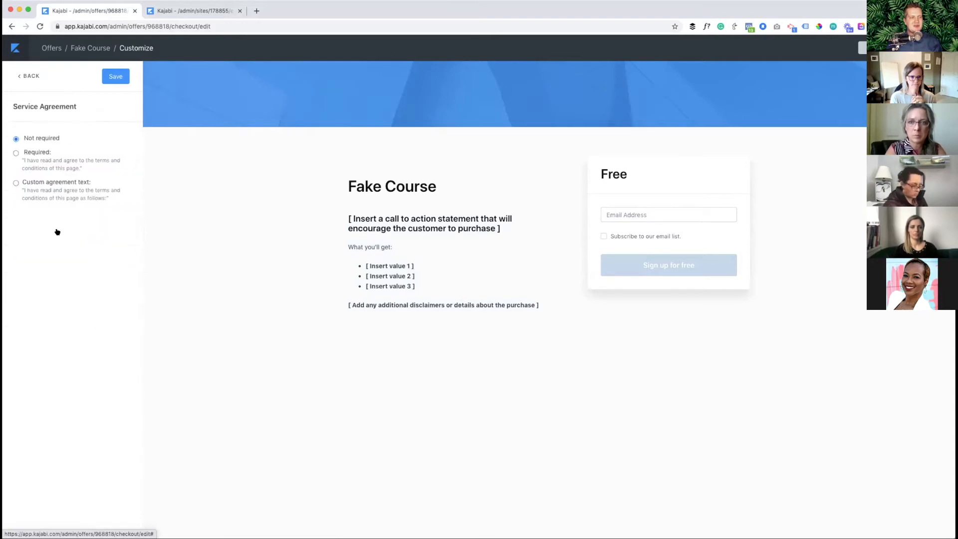
{"action": "left_click", "coordinate": [15, 183]}
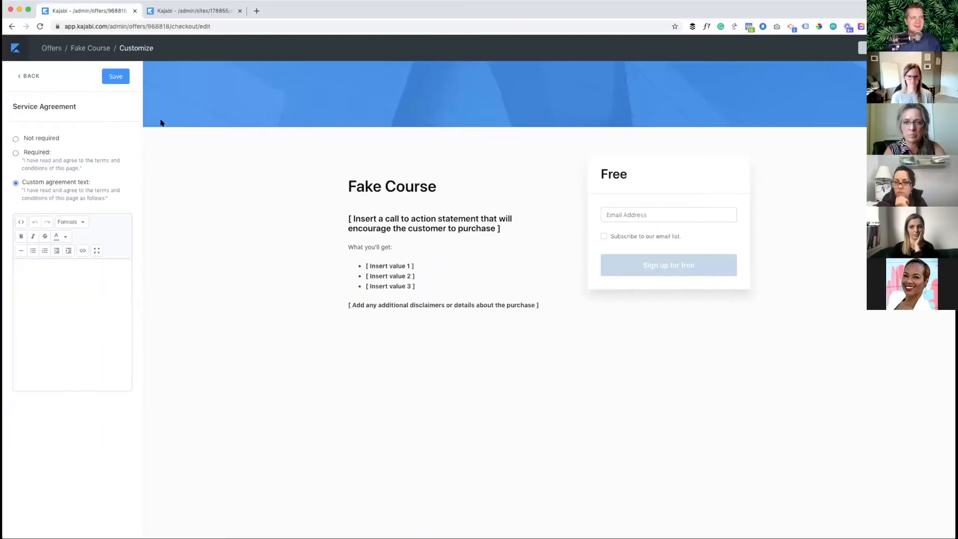
{"action": "left_click", "coordinate": [15, 48]}
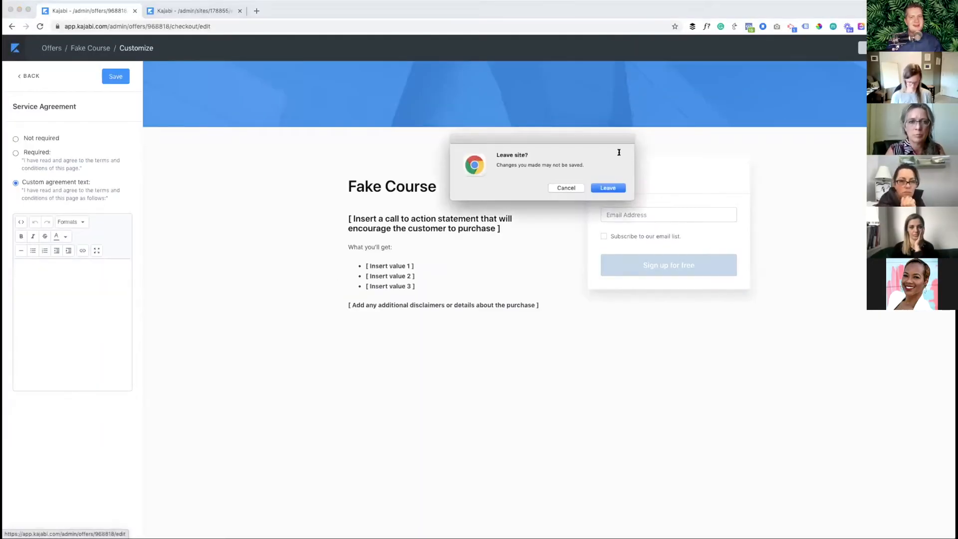
{"action": "left_click", "coordinate": [605, 188]}
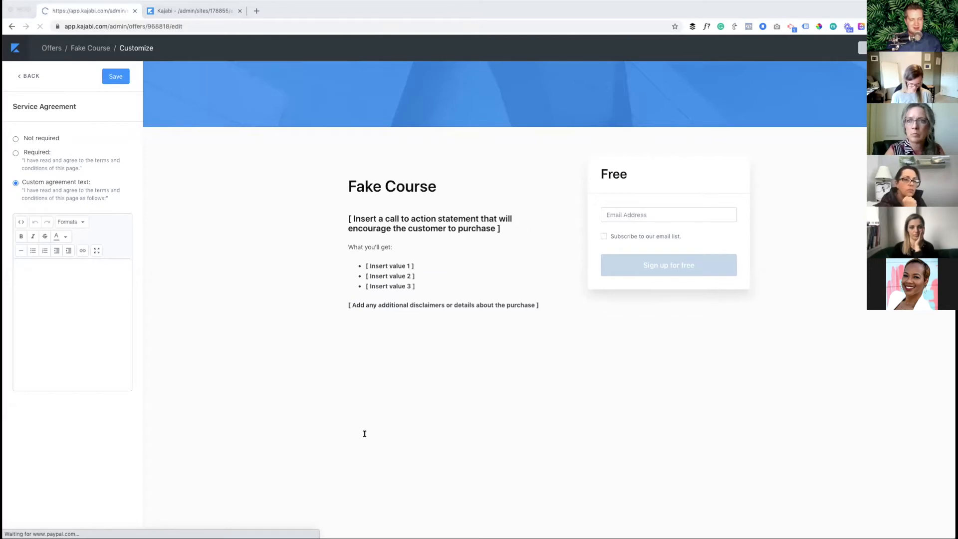
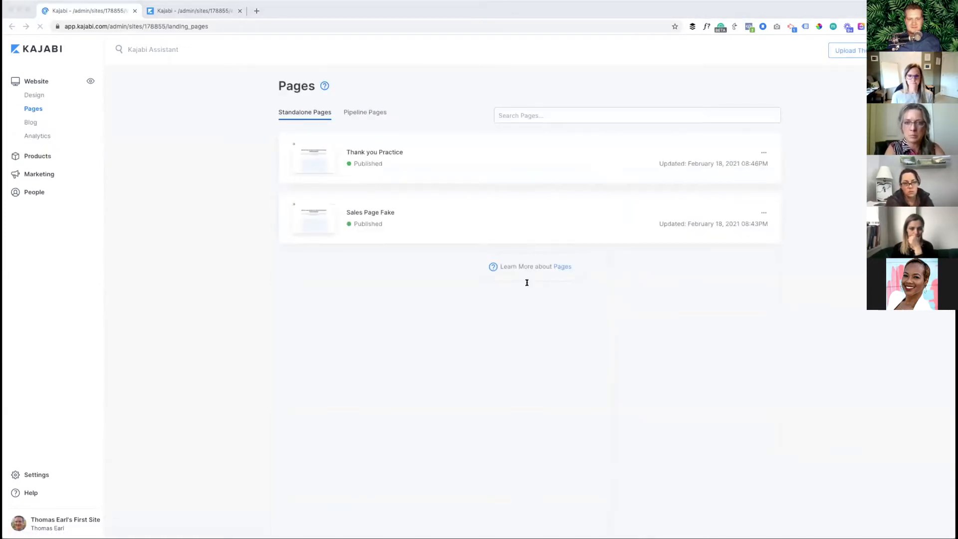
Open the template gallery for a new landing page and browse the available templates.
{"action": "left_click", "coordinate": [105, 325]}
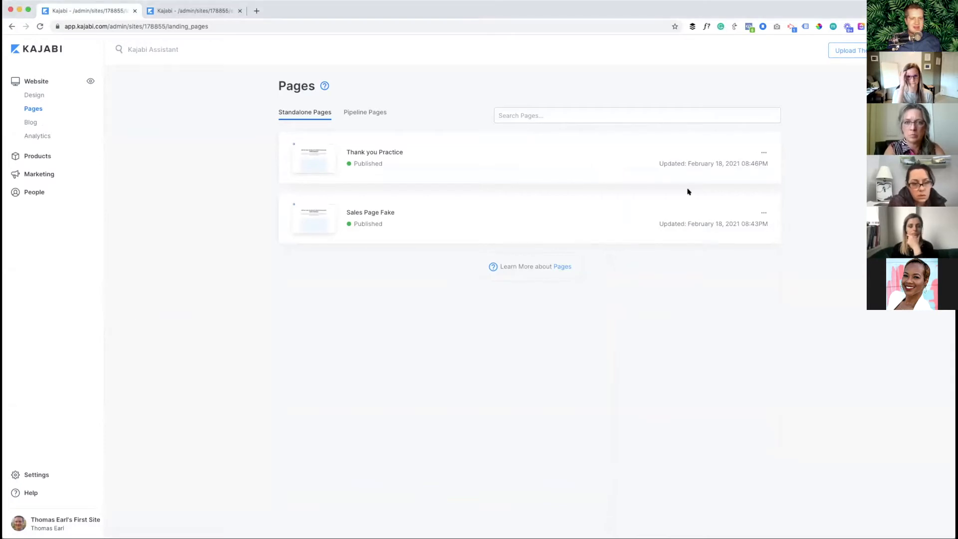
{"action": "key", "text": "super+r"}
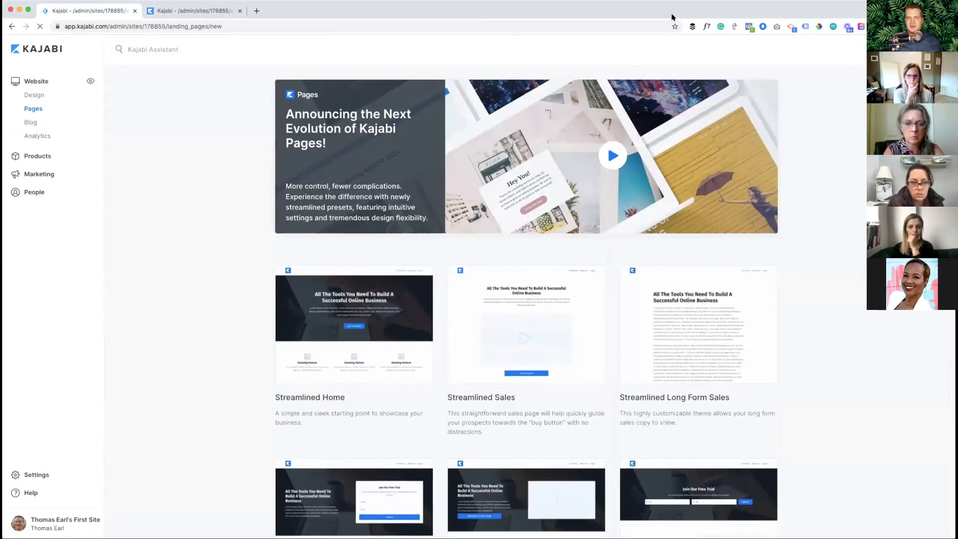
{"action": "scroll", "coordinate": [476, 380], "scroll_direction": "down", "scroll_amount": 5}
{"action": "scroll", "coordinate": [476, 380], "scroll_direction": "down", "scroll_amount": 7}
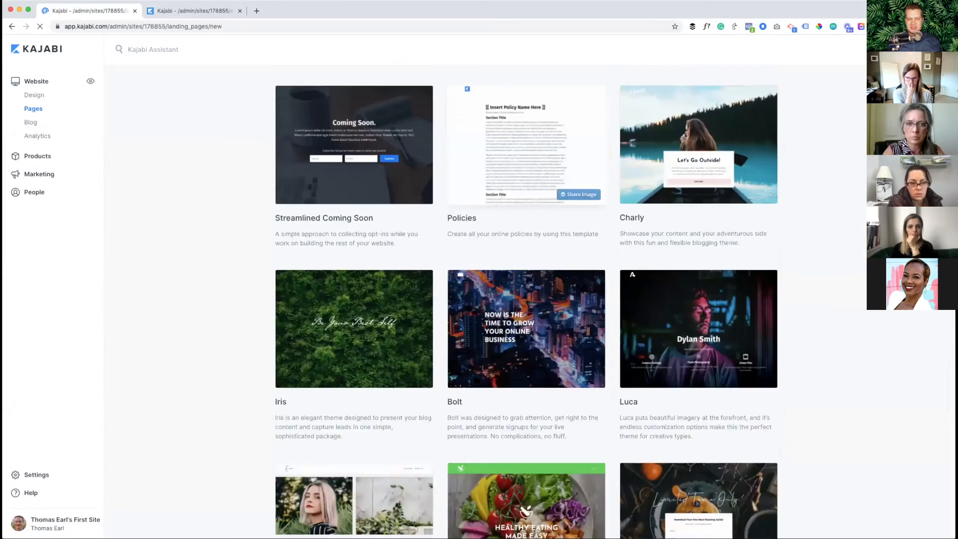
{"action": "scroll", "coordinate": [493, 369], "scroll_direction": "up", "scroll_amount": 12}
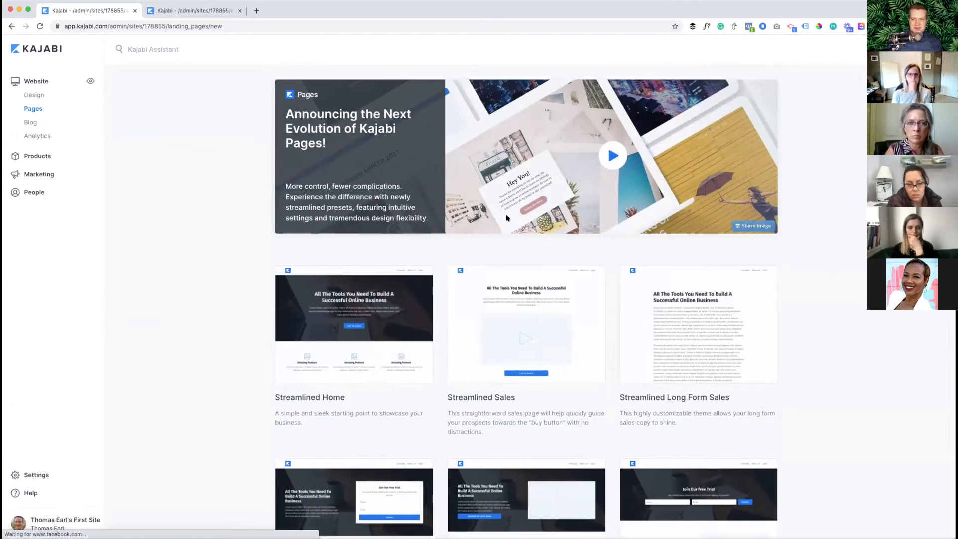
{"action": "scroll", "coordinate": [513, 303], "scroll_direction": "down", "scroll_amount": 2}
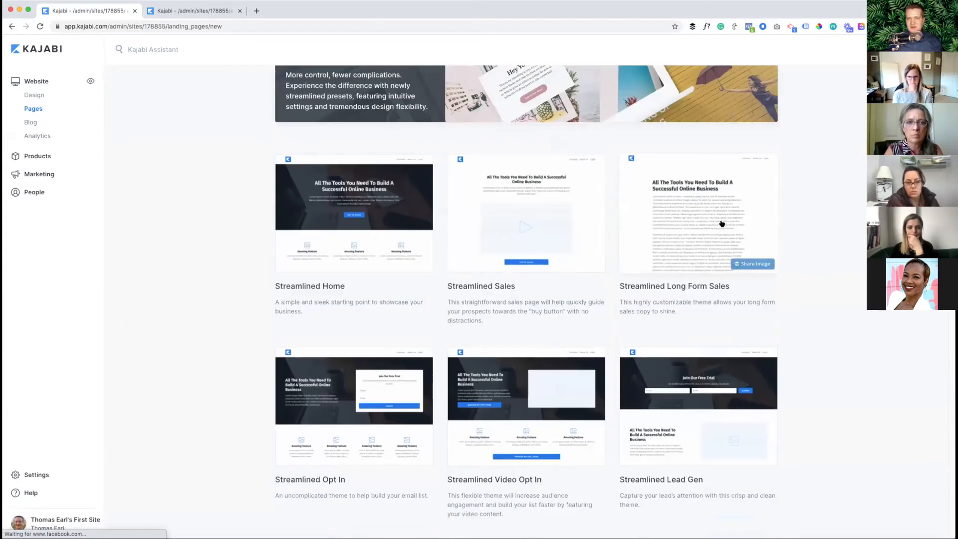
Preview the full Streamlined Long Form Sales template, close the preview, and look through the gallery again.
{"action": "left_click", "coordinate": [703, 218]}
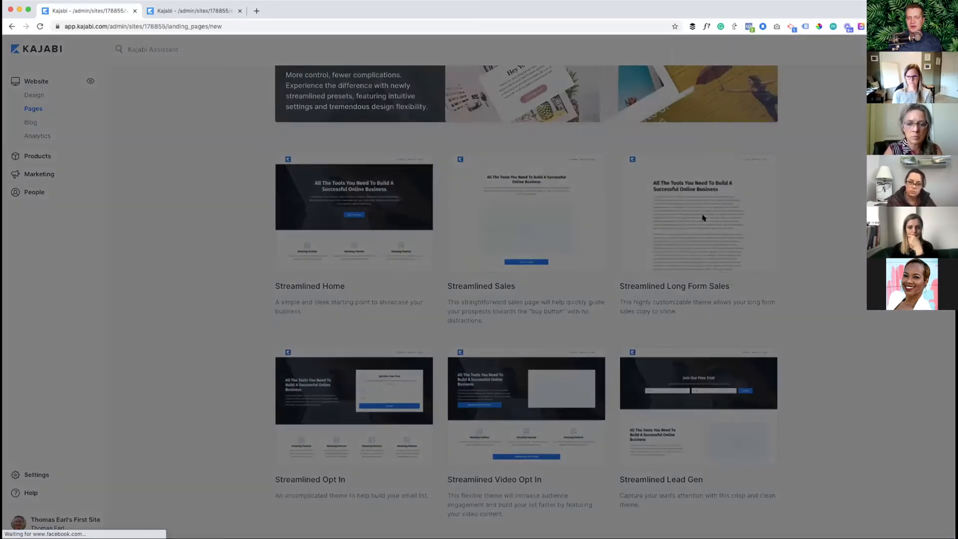
{"action": "scroll", "coordinate": [435, 218], "scroll_direction": "down", "scroll_amount": 10}
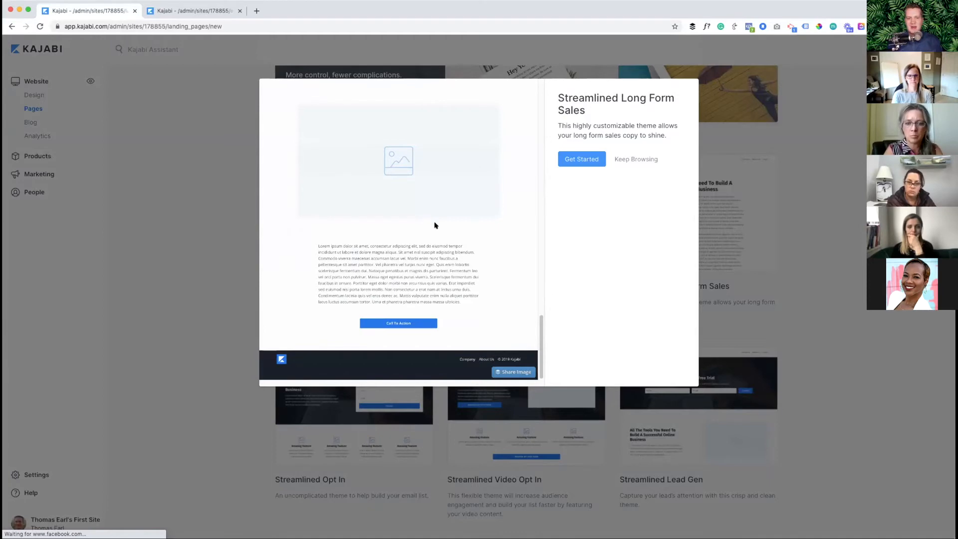
{"action": "scroll", "coordinate": [435, 225], "scroll_direction": "up", "scroll_amount": 10}
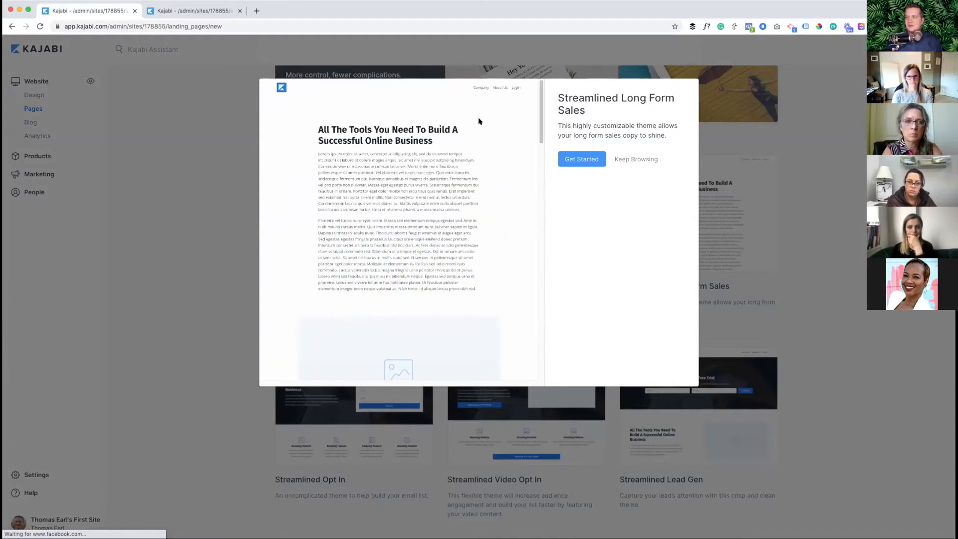
{"action": "left_click", "coordinate": [230, 121]}
{"action": "scroll", "coordinate": [538, 344], "scroll_direction": "up", "scroll_amount": 3}
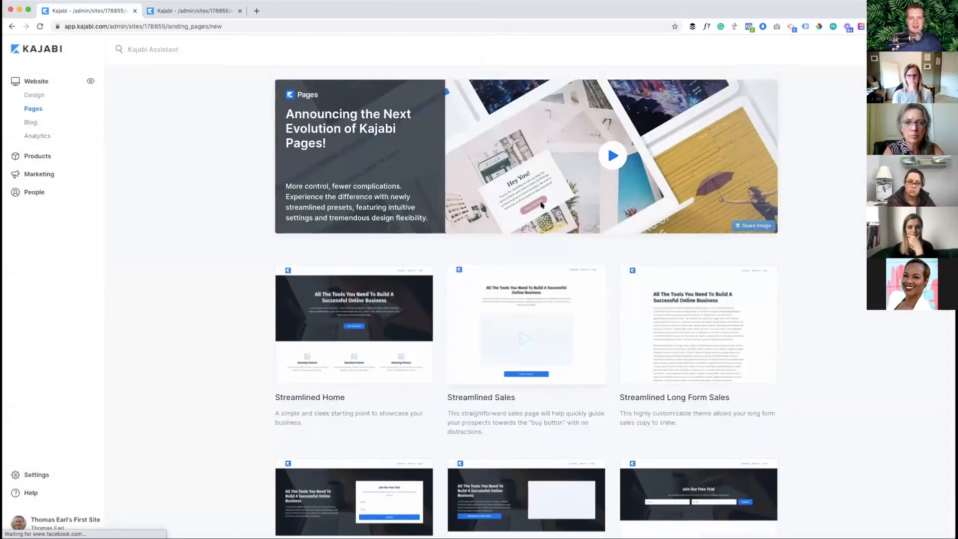
{"action": "scroll", "coordinate": [538, 343], "scroll_direction": "down", "scroll_amount": 7}
{"action": "scroll", "coordinate": [363, 88], "scroll_direction": "up", "scroll_amount": 7}
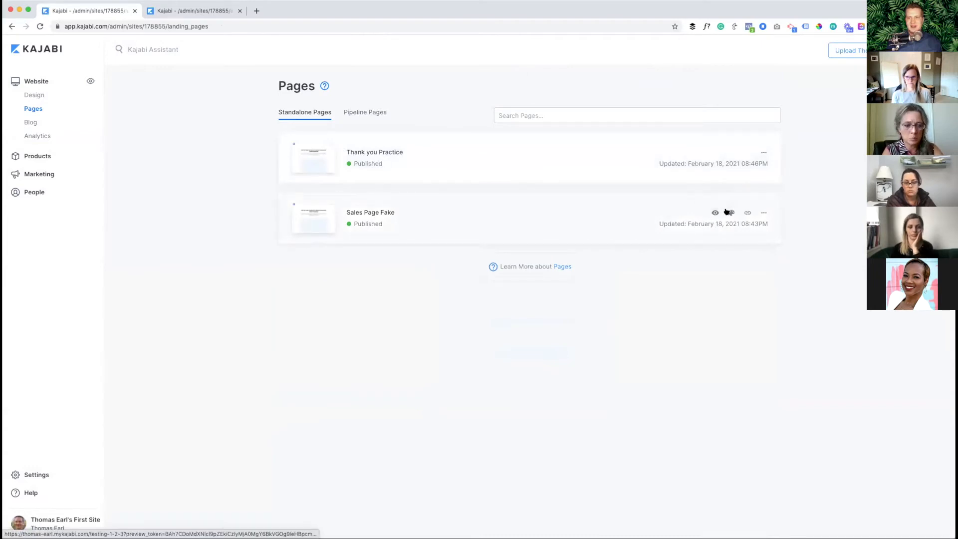
Open Sales Page Fake in the page editor and delete the video block from its first section.
{"action": "left_click", "coordinate": [731, 213]}
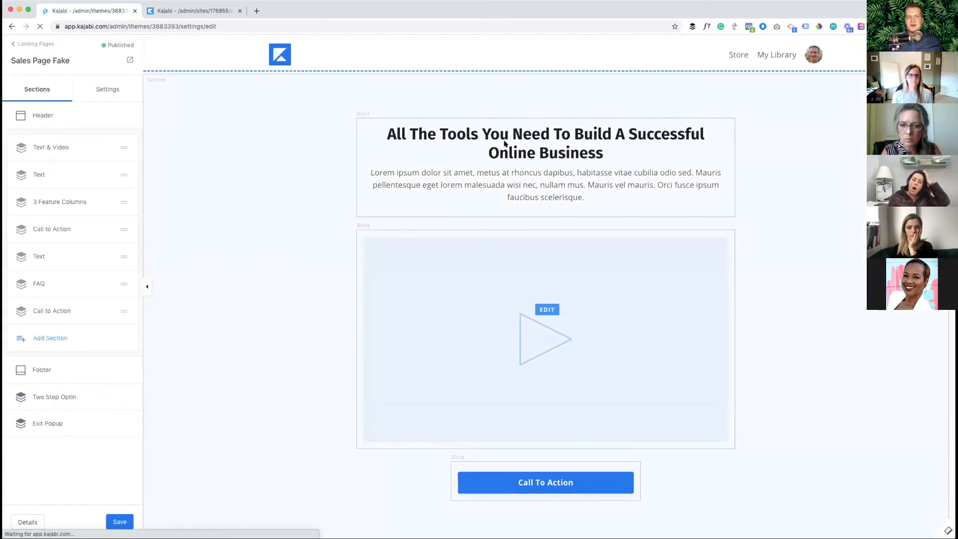
{"action": "left_click", "coordinate": [599, 141]}
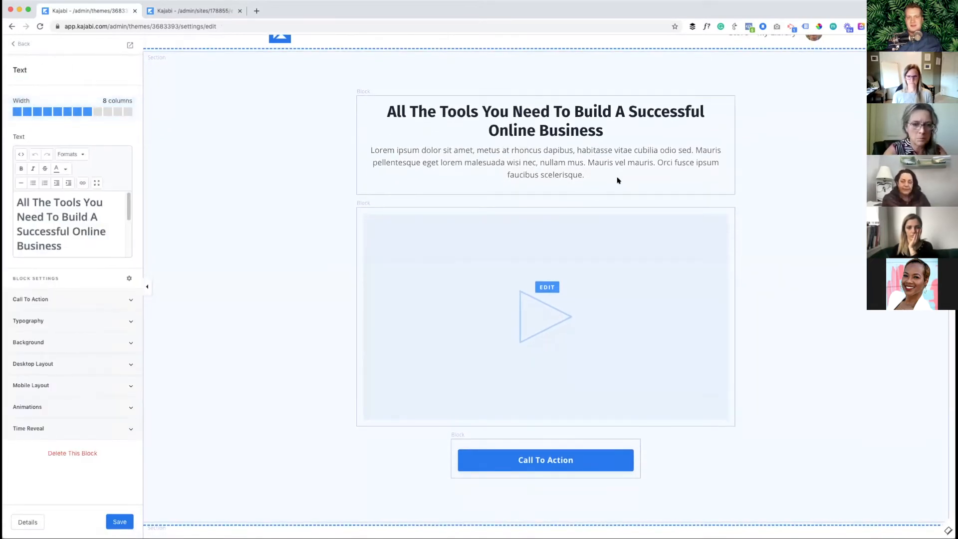
{"action": "scroll", "coordinate": [550, 306], "scroll_direction": "down", "scroll_amount": 3}
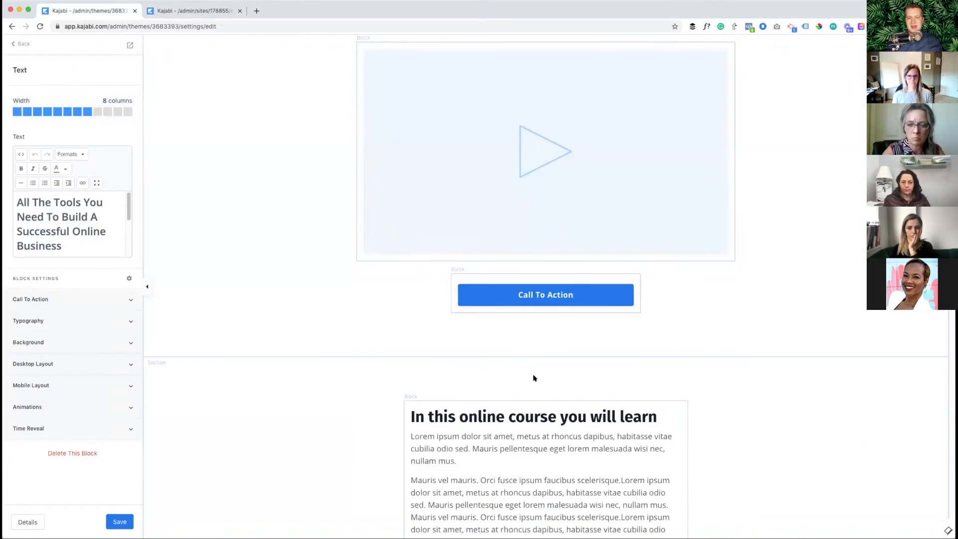
{"action": "left_click", "coordinate": [547, 169]}
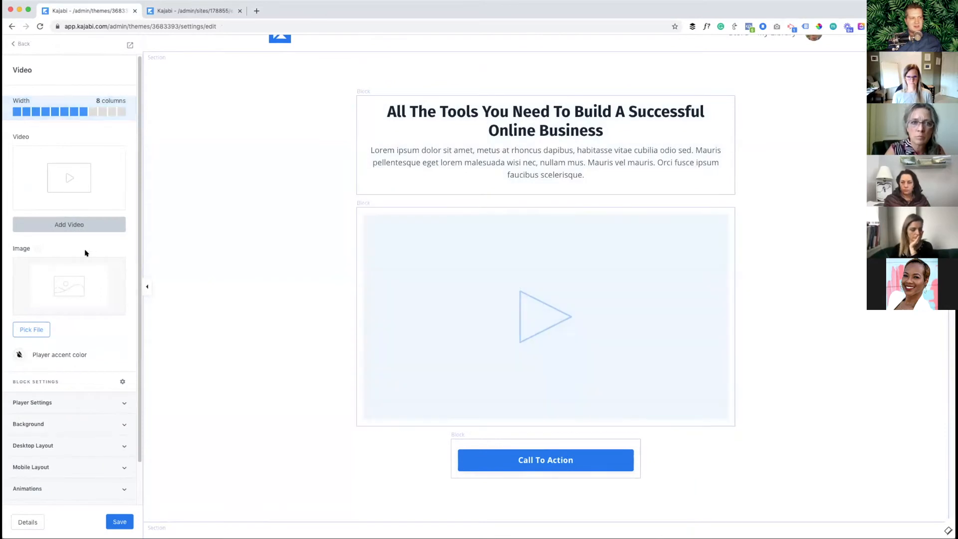
{"action": "scroll", "coordinate": [85, 253], "scroll_direction": "down", "scroll_amount": 2}
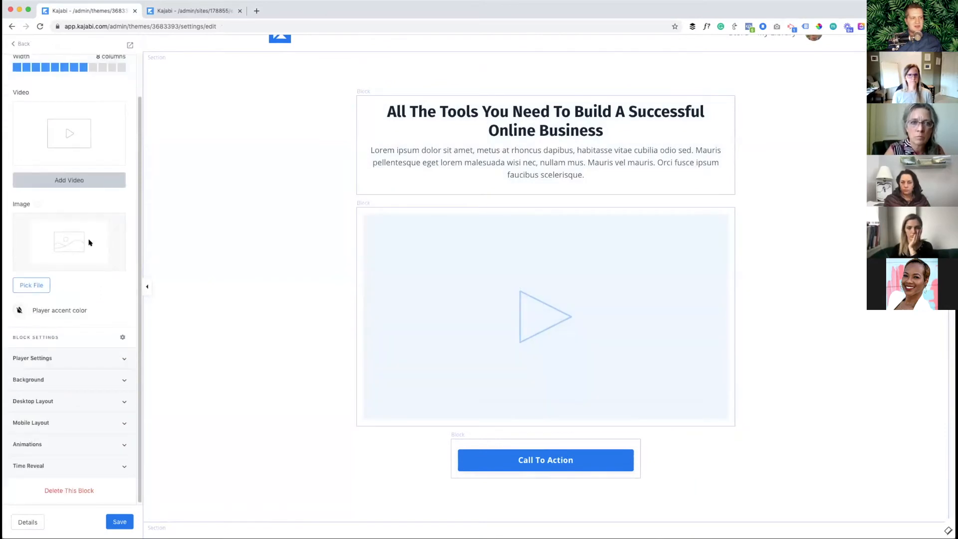
{"action": "left_click", "coordinate": [75, 491]}
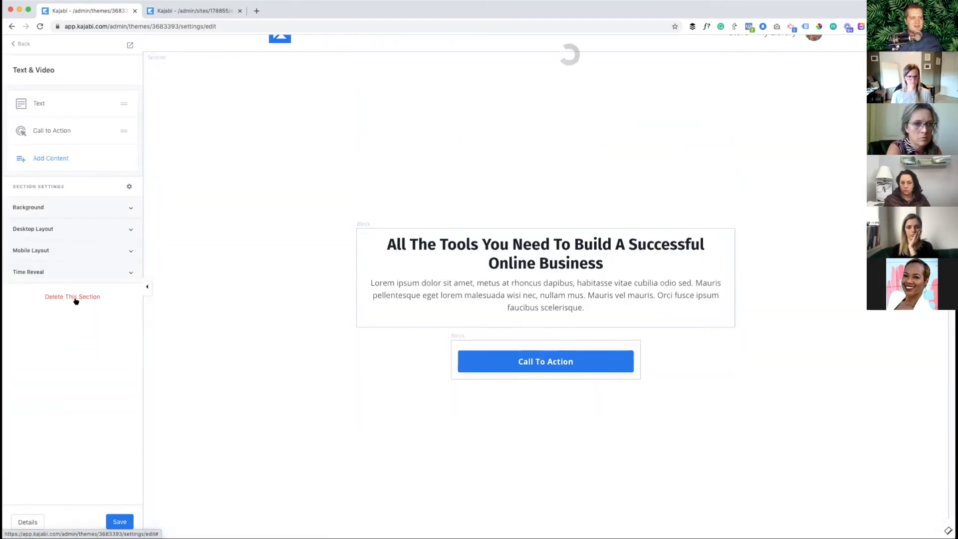
Delete the Call To Action button block below the heading text in the Text & Video section.
{"action": "left_click", "coordinate": [535, 362]}
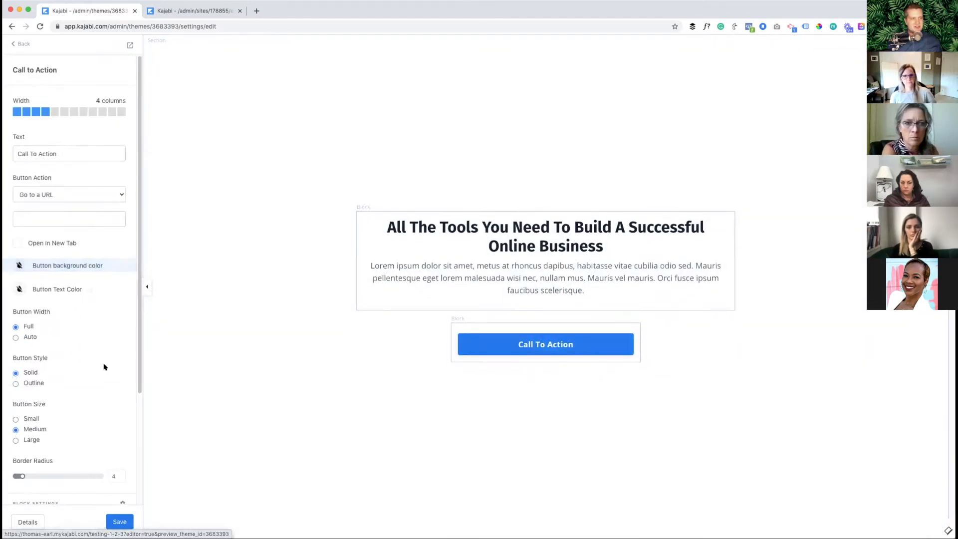
{"action": "scroll", "coordinate": [90, 379], "scroll_direction": "down", "scroll_amount": 5}
{"action": "left_click", "coordinate": [70, 490]}
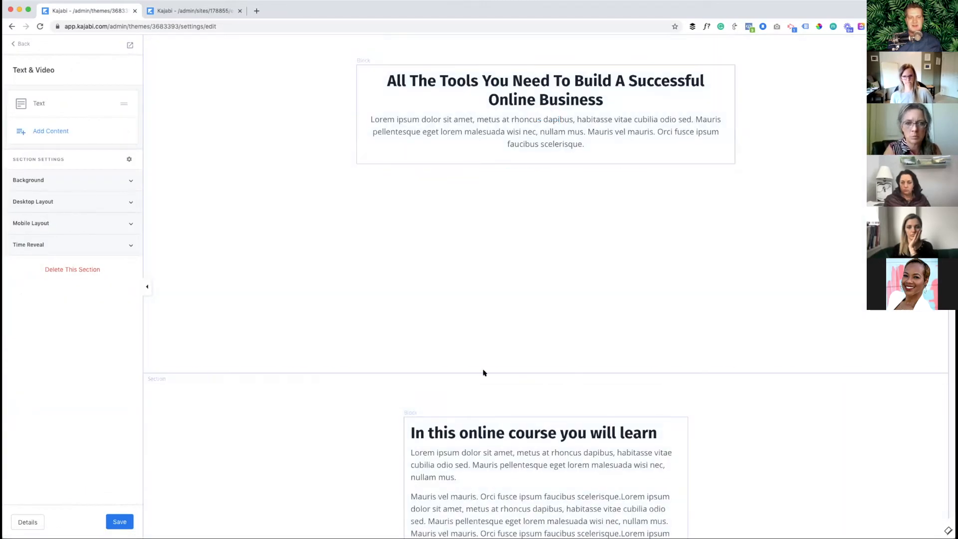
Examine the desktop and mobile layout settings of the remaining text block, including alignment and spacing.
{"action": "scroll", "coordinate": [475, 424], "scroll_direction": "down", "scroll_amount": 10}
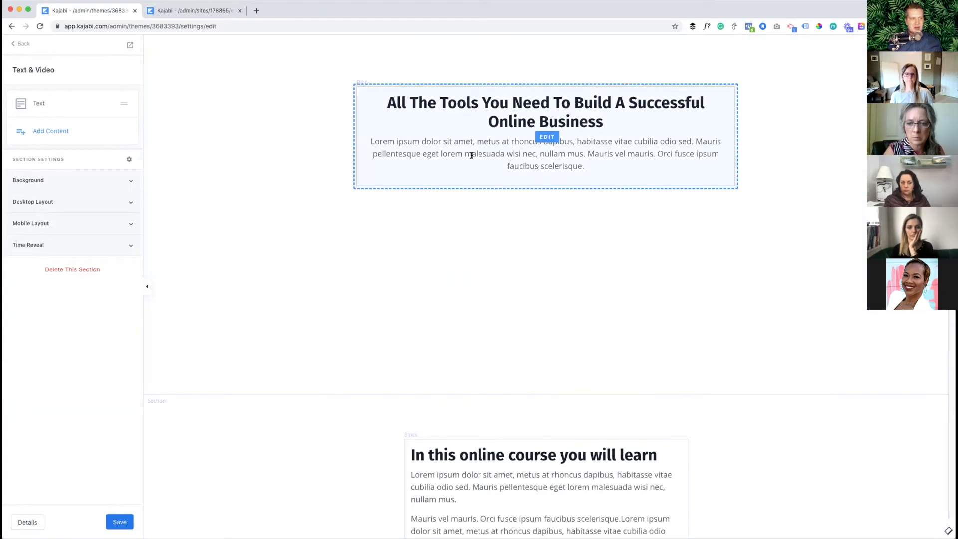
{"action": "left_click", "coordinate": [471, 155]}
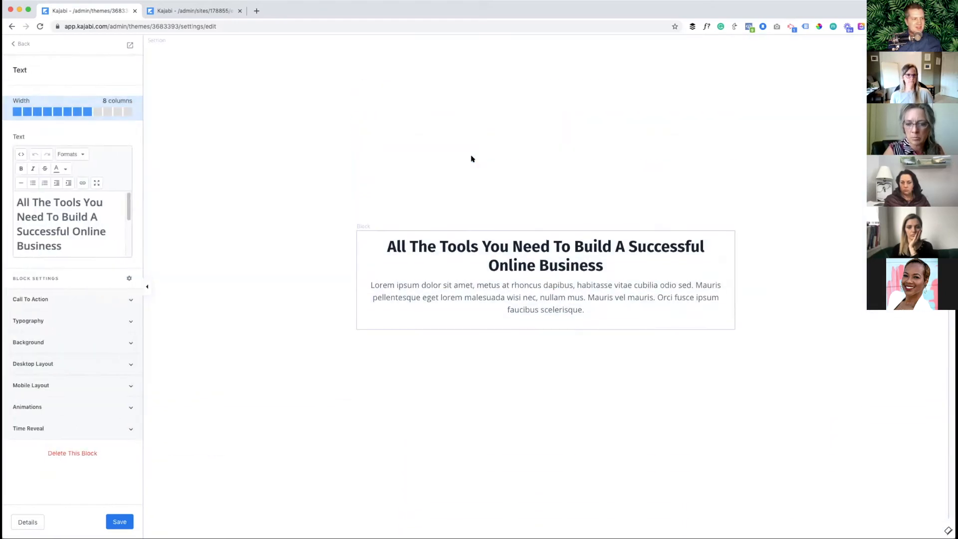
{"action": "left_click", "coordinate": [15, 47]}
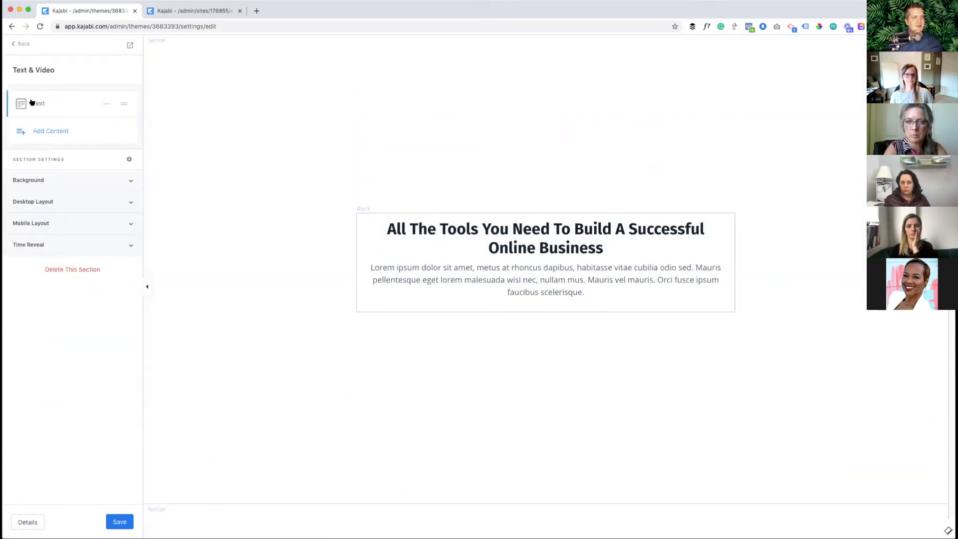
{"action": "left_click", "coordinate": [36, 103]}
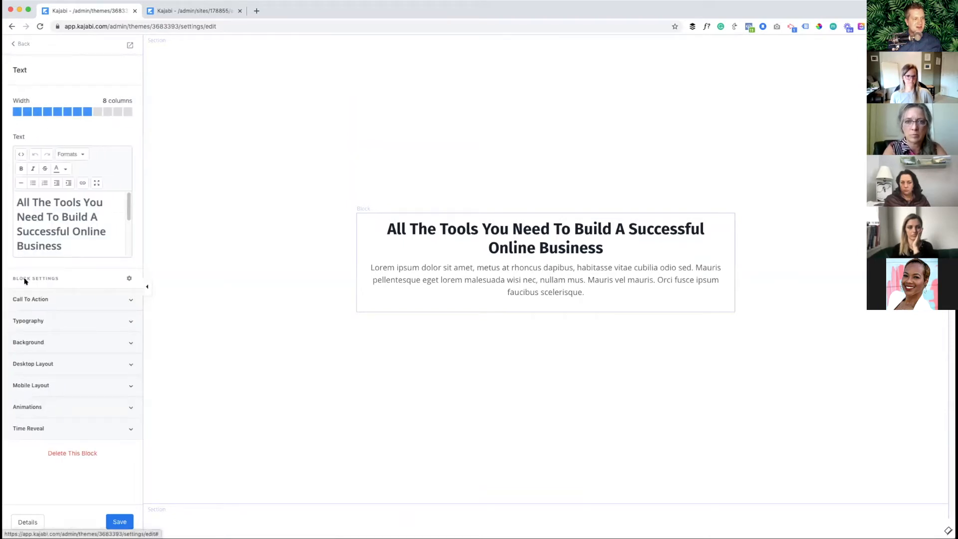
{"action": "left_click", "coordinate": [43, 363]}
{"action": "scroll", "coordinate": [62, 407], "scroll_direction": "down", "scroll_amount": 5}
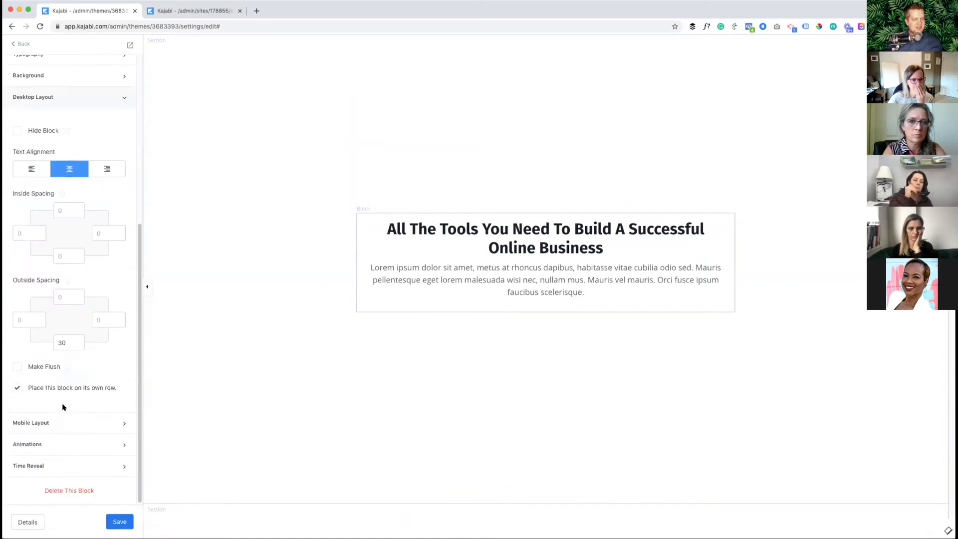
{"action": "left_click", "coordinate": [40, 424]}
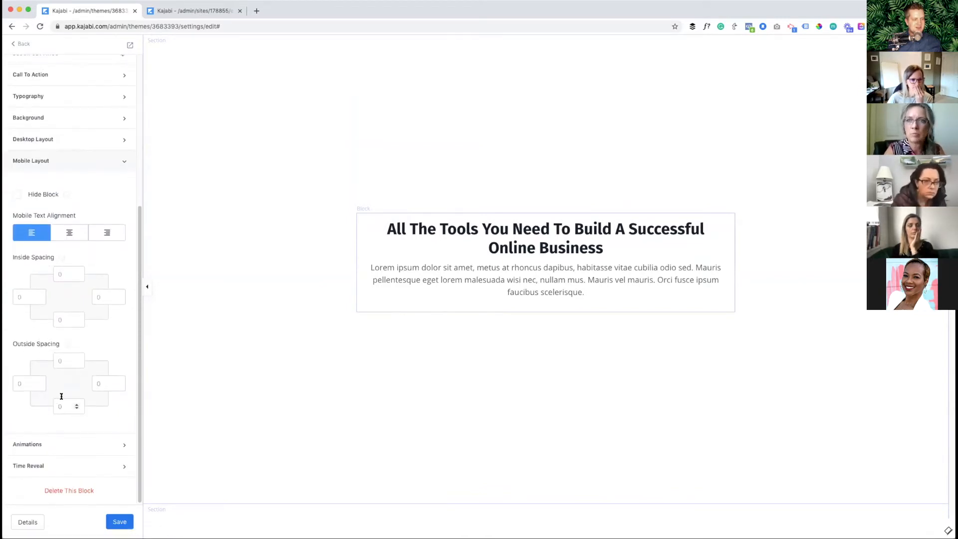
{"action": "scroll", "coordinate": [72, 268], "scroll_direction": "up", "scroll_amount": 5}
Return to the page's section list and open the "In this online course you will learn" text block for editing.
{"action": "left_click", "coordinate": [19, 44]}
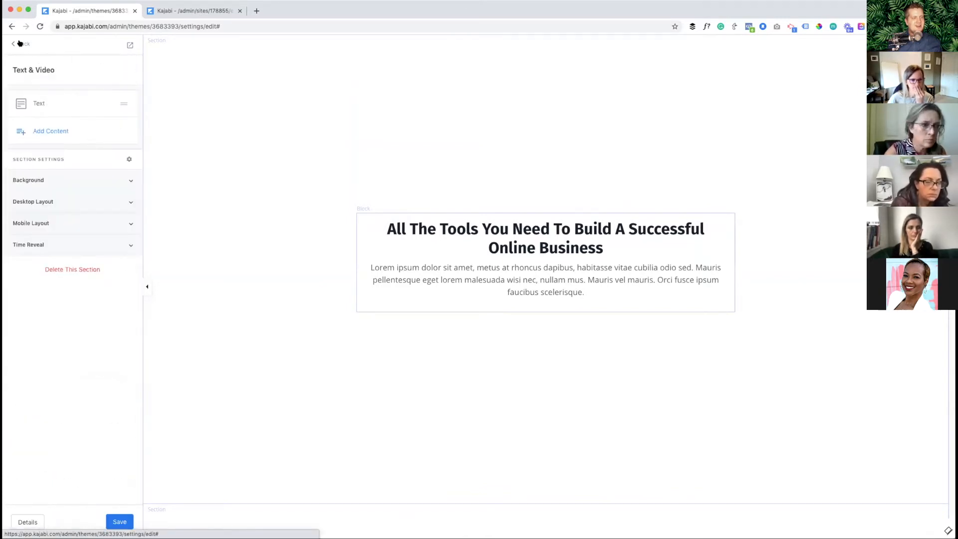
{"action": "left_click", "coordinate": [19, 44]}
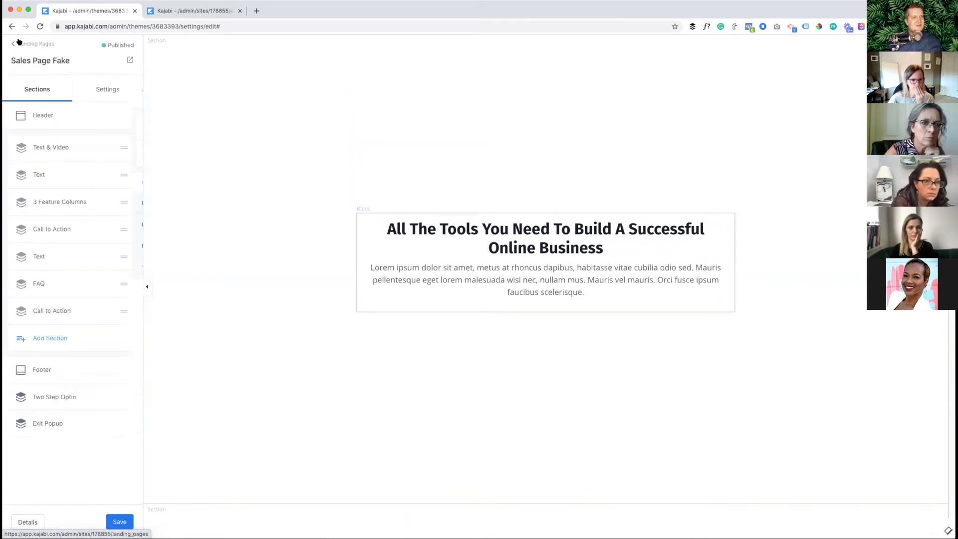
{"action": "left_click", "coordinate": [40, 148]}
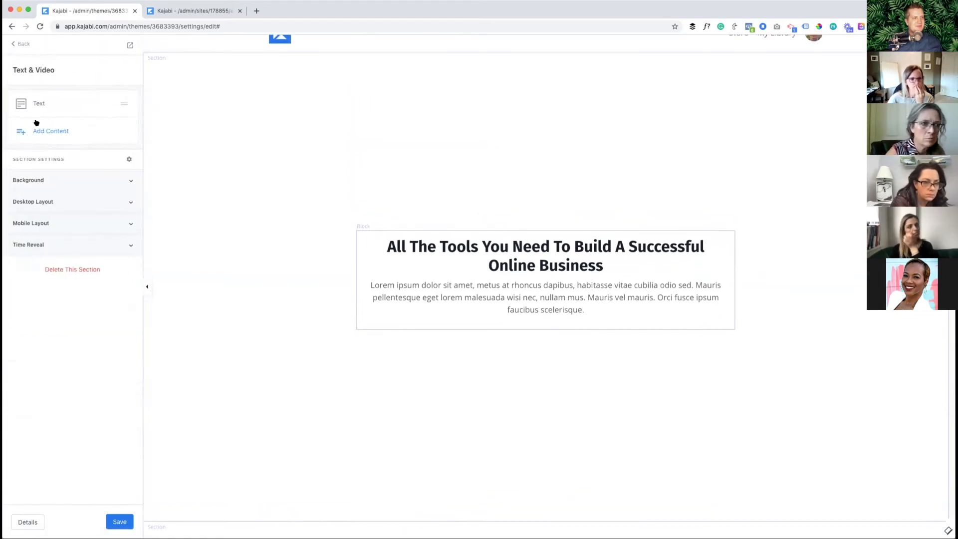
{"action": "left_click", "coordinate": [22, 45]}
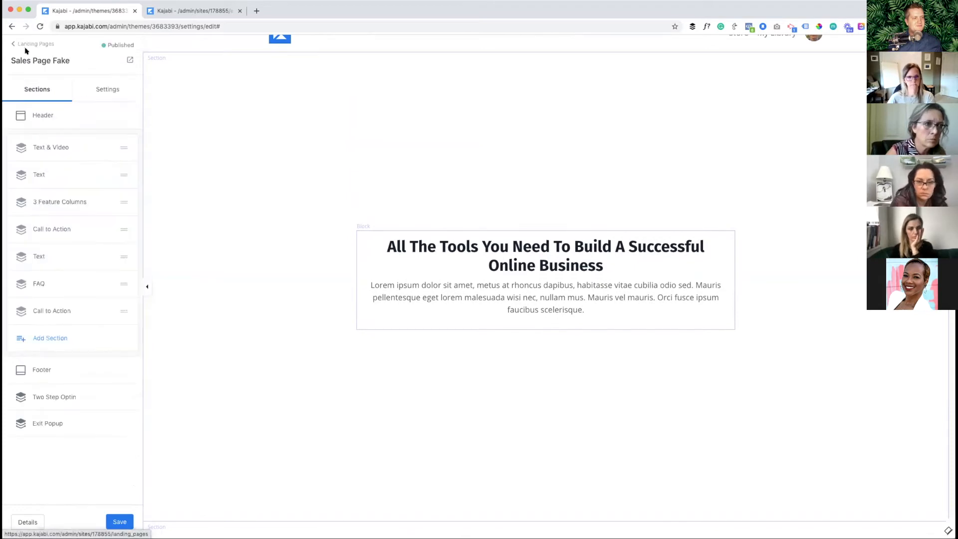
{"action": "scroll", "coordinate": [39, 173], "scroll_direction": "down", "scroll_amount": 1}
{"action": "left_click", "coordinate": [39, 152]}
{"action": "left_click", "coordinate": [439, 228]}
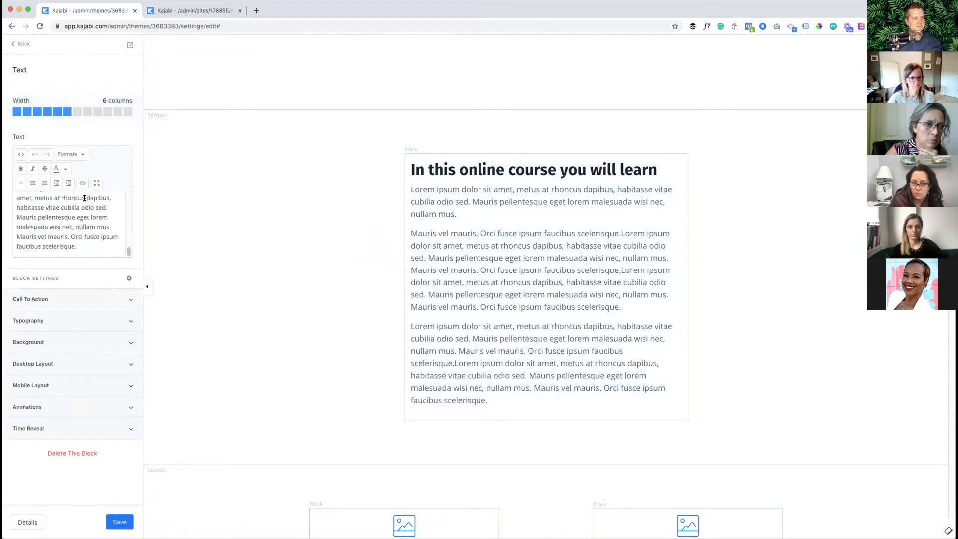
Try the text block at 12 and then 8 columns wide, and give it a teal block background color.
{"action": "left_click", "coordinate": [124, 111]}
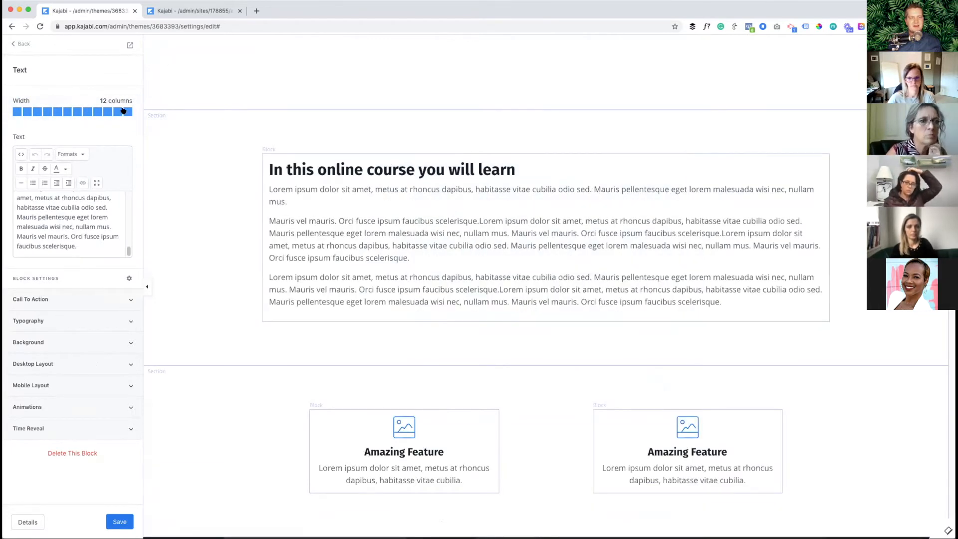
{"action": "left_click", "coordinate": [87, 111]}
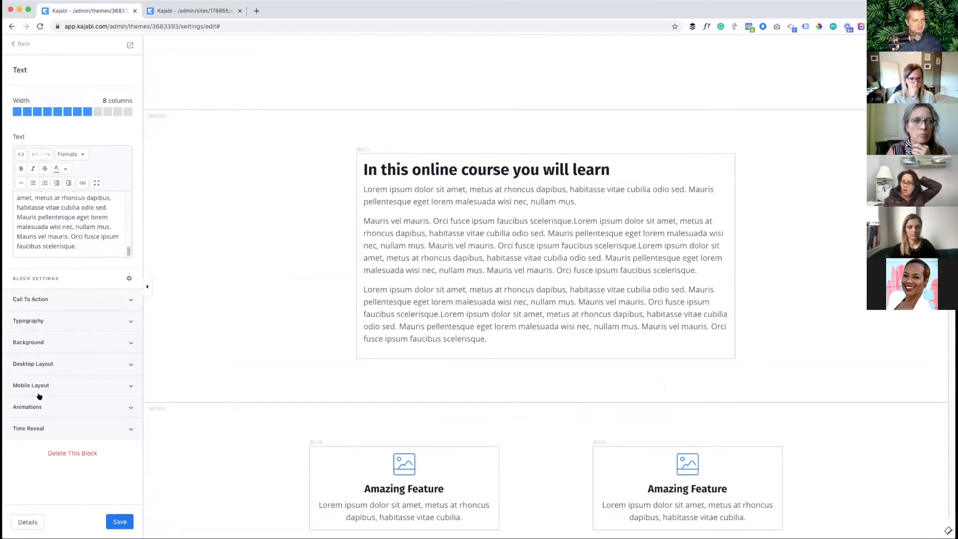
{"action": "left_click", "coordinate": [37, 341]}
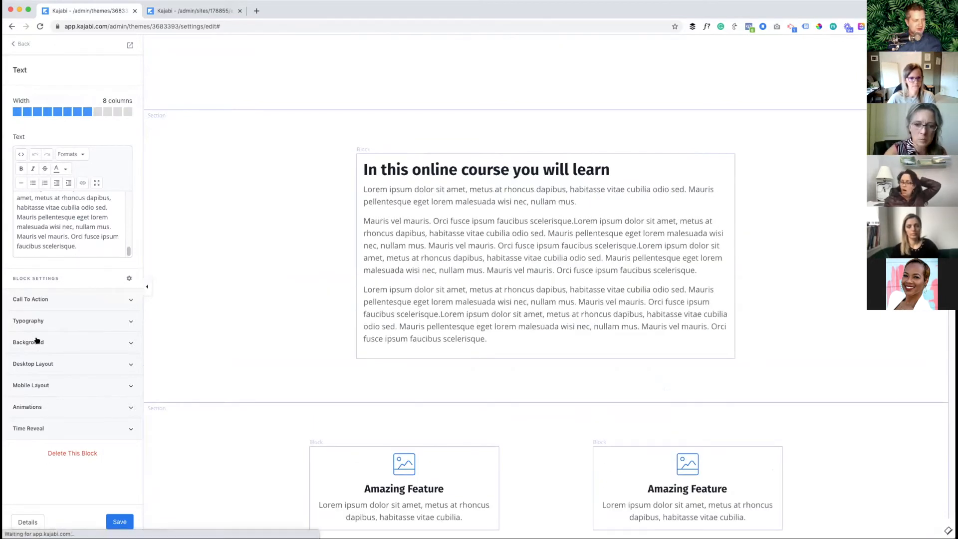
{"action": "scroll", "coordinate": [82, 394], "scroll_direction": "down", "scroll_amount": 3}
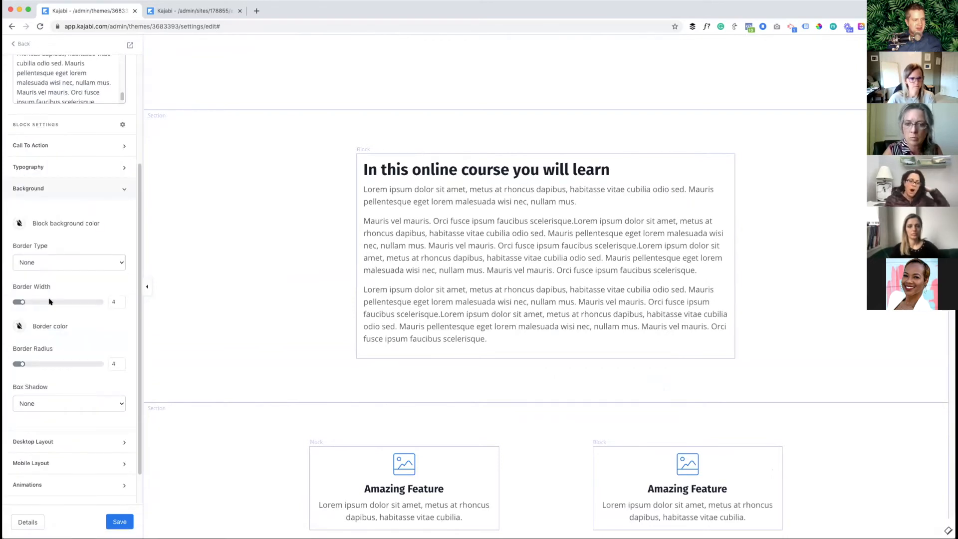
{"action": "left_click", "coordinate": [20, 223]}
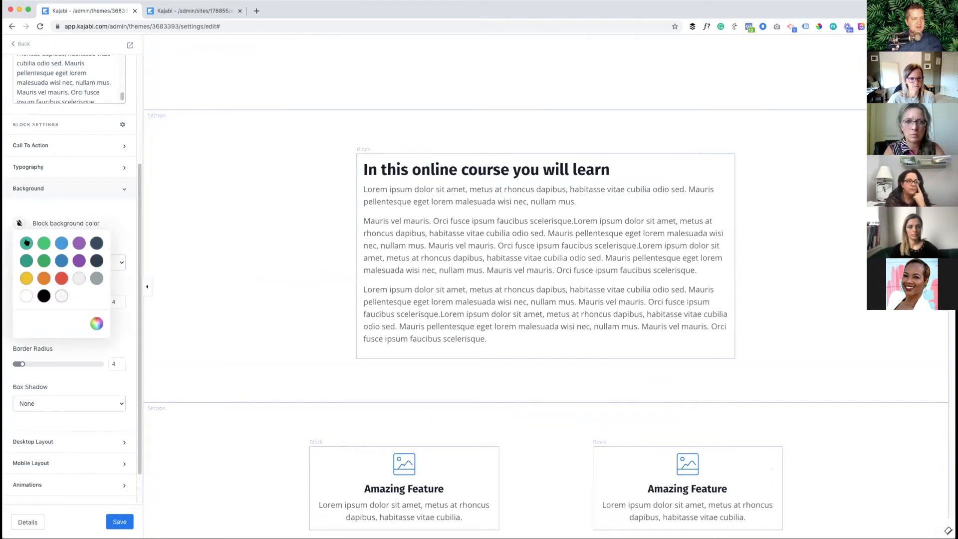
{"action": "left_click", "coordinate": [27, 243]}
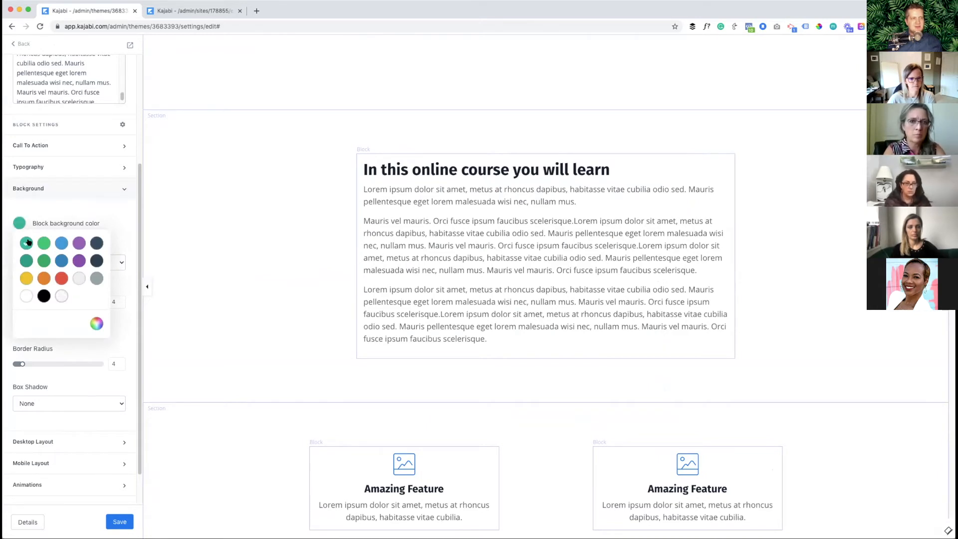
{"action": "left_click", "coordinate": [83, 212]}
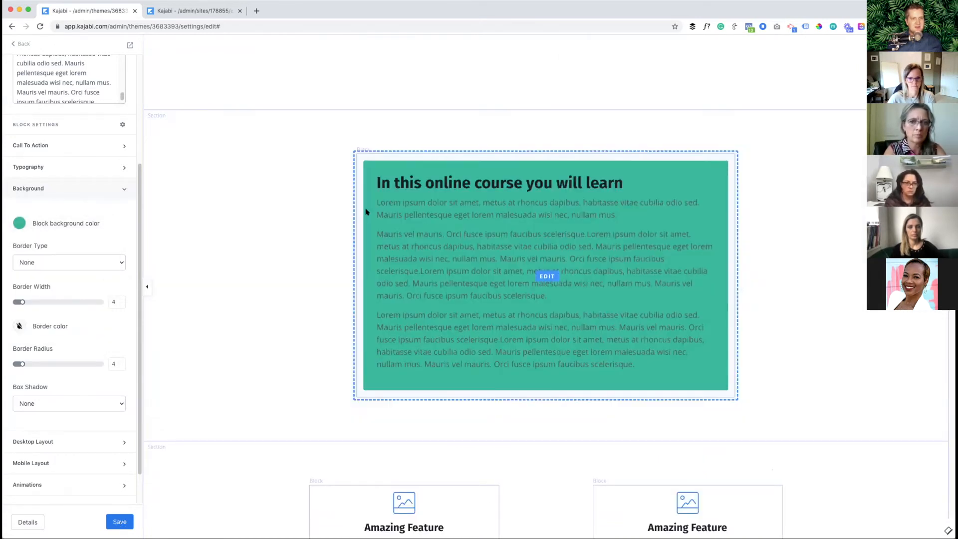
Set the text block's width to 12 columns, make its background color transparent, and return to the section list.
{"action": "scroll", "coordinate": [101, 156], "scroll_direction": "up", "scroll_amount": 3}
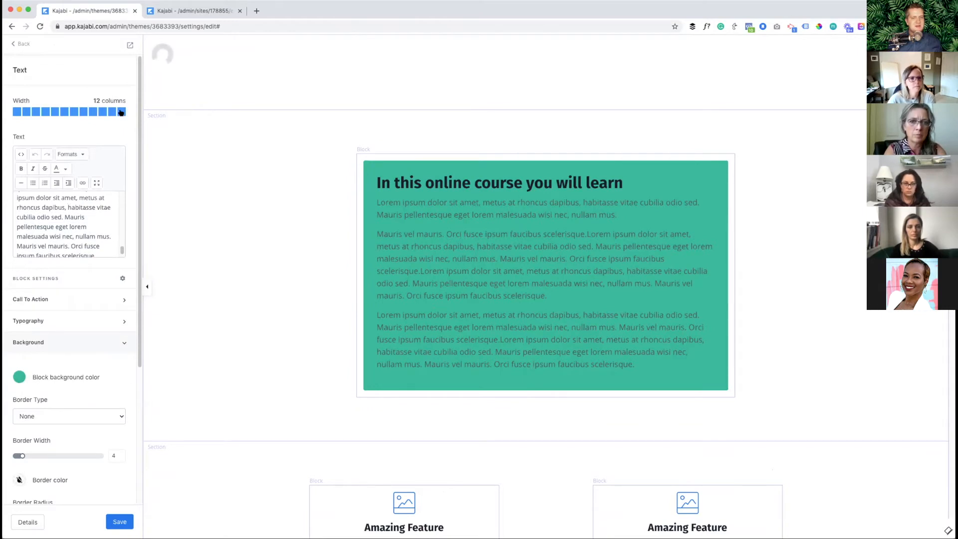
{"action": "left_click", "coordinate": [20, 378]}
{"action": "left_click", "coordinate": [62, 450]}
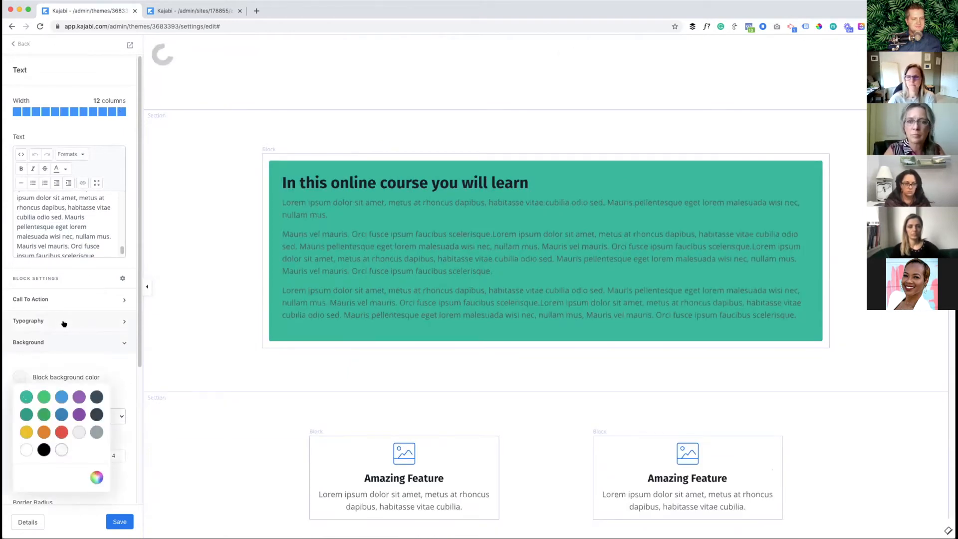
{"action": "scroll", "coordinate": [57, 337], "scroll_direction": "down", "scroll_amount": 4}
{"action": "left_click", "coordinate": [91, 267]}
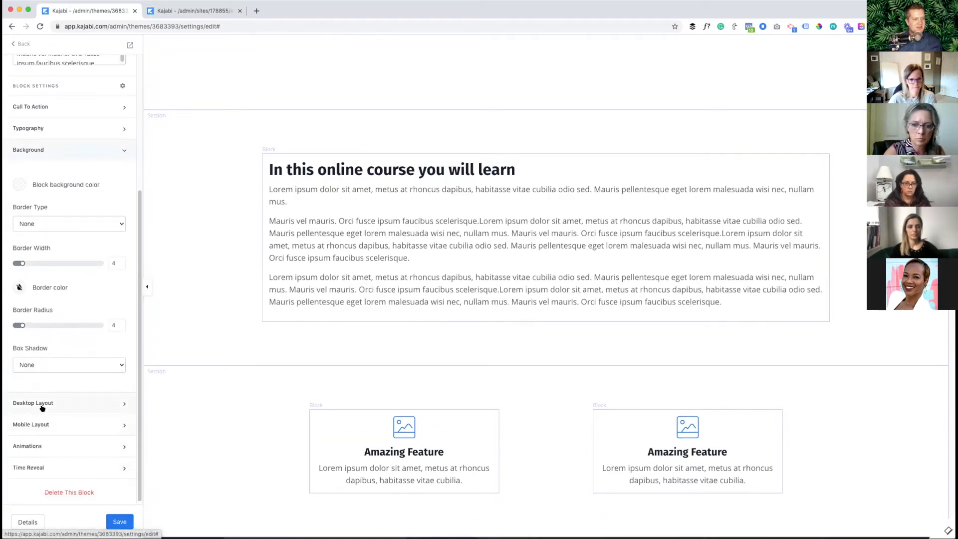
{"action": "scroll", "coordinate": [37, 447], "scroll_direction": "up", "scroll_amount": 2}
{"action": "scroll", "coordinate": [57, 431], "scroll_direction": "up", "scroll_amount": 5}
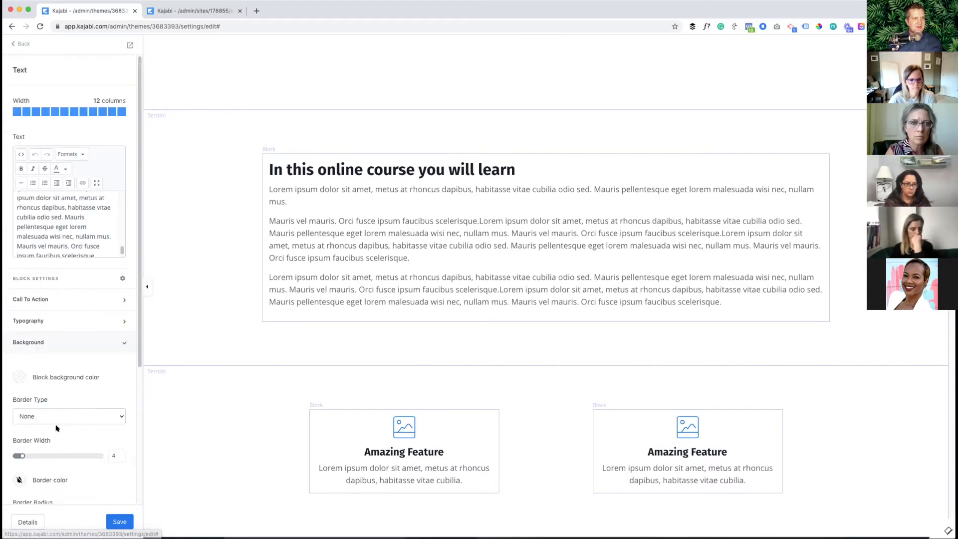
{"action": "left_click", "coordinate": [18, 44]}
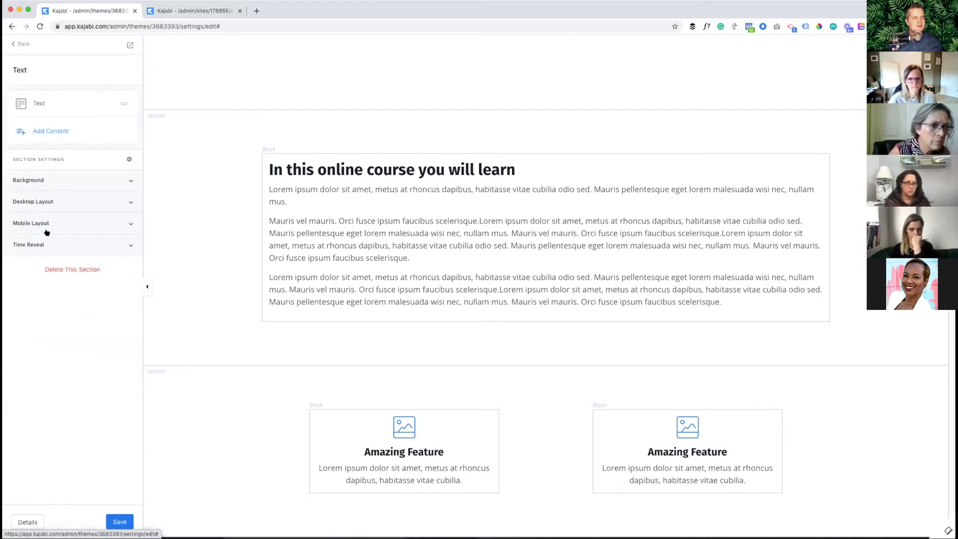
{"action": "left_click", "coordinate": [19, 44]}
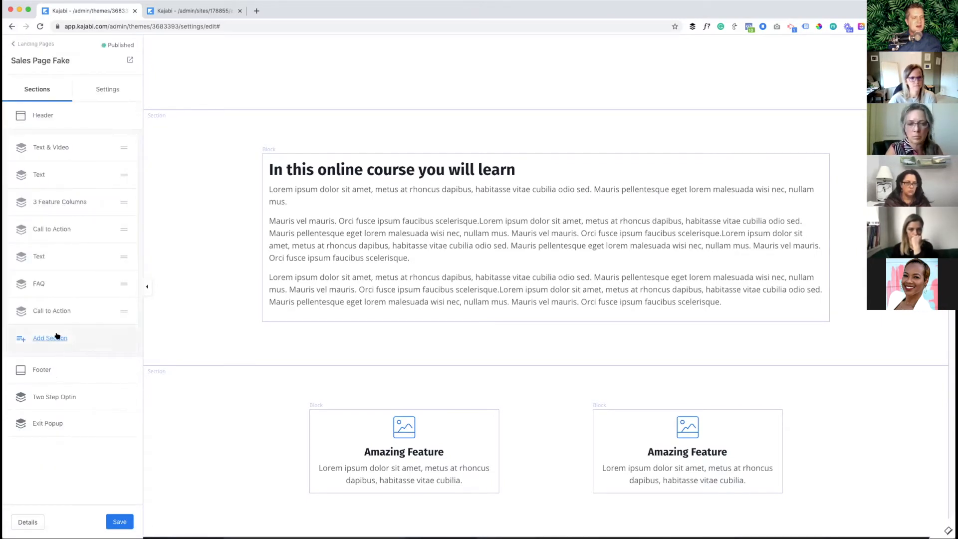
Compare the section background settings of 3 Feature Columns and Text & Video with the block background settings of the course text.
{"action": "scroll", "coordinate": [384, 300], "scroll_direction": "down", "scroll_amount": 5}
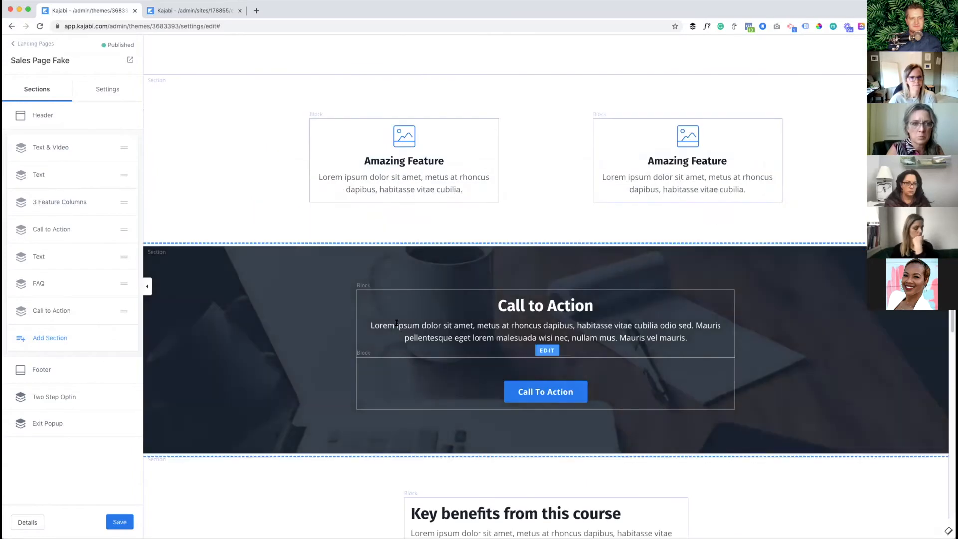
{"action": "left_click", "coordinate": [421, 96]}
{"action": "scroll", "coordinate": [119, 385], "scroll_direction": "down", "scroll_amount": 4}
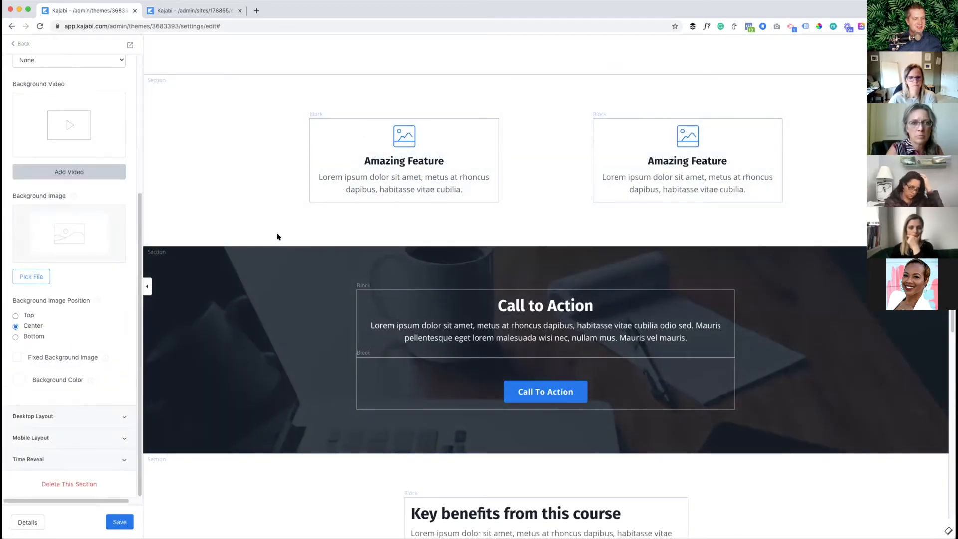
{"action": "scroll", "coordinate": [275, 245], "scroll_direction": "down", "scroll_amount": 5}
{"action": "scroll", "coordinate": [301, 225], "scroll_direction": "up", "scroll_amount": 15}
{"action": "scroll", "coordinate": [101, 180], "scroll_direction": "up", "scroll_amount": 4}
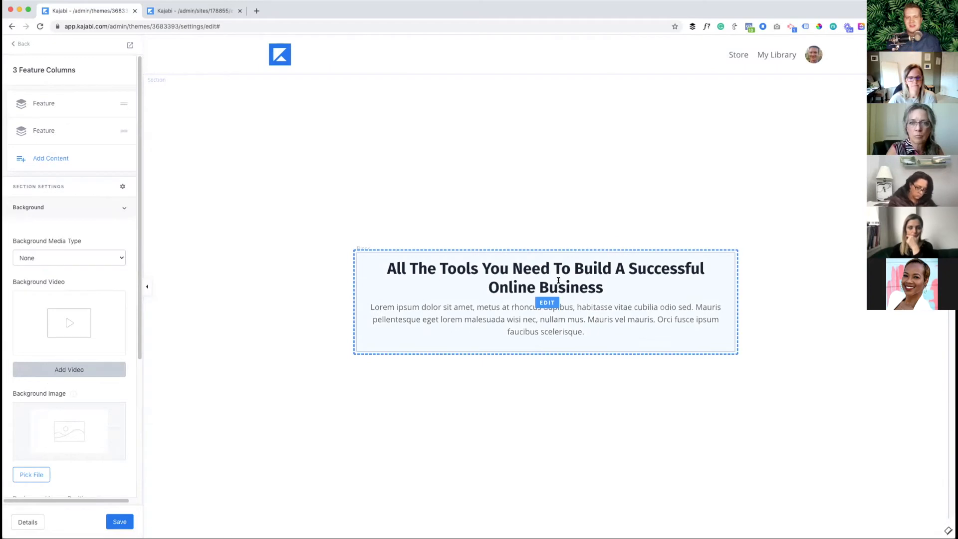
{"action": "left_click", "coordinate": [492, 225]}
{"action": "scroll", "coordinate": [76, 258], "scroll_direction": "down", "scroll_amount": 4}
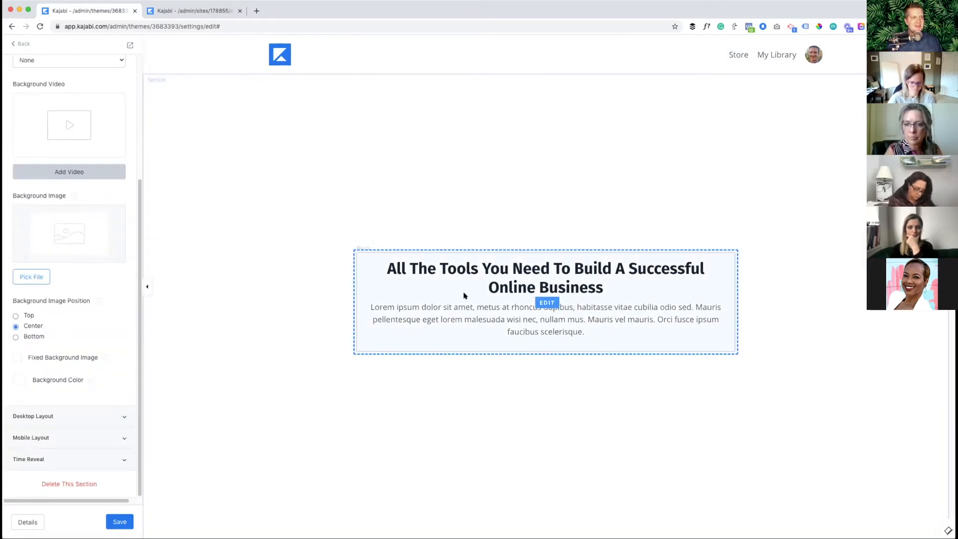
{"action": "scroll", "coordinate": [100, 246], "scroll_direction": "up", "scroll_amount": 5}
{"action": "scroll", "coordinate": [118, 137], "scroll_direction": "down", "scroll_amount": 4}
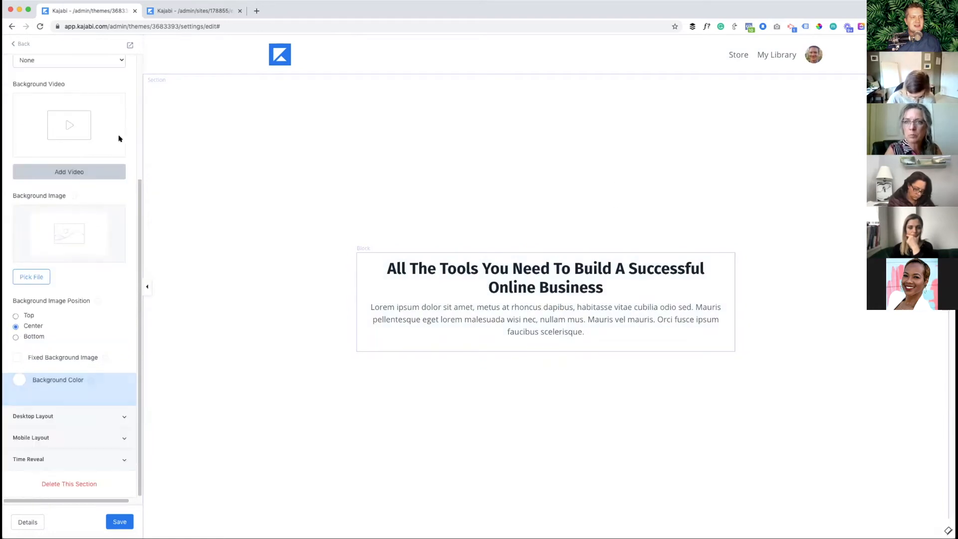
{"action": "left_click", "coordinate": [524, 317]}
{"action": "scroll", "coordinate": [578, 388], "scroll_direction": "down", "scroll_amount": 8}
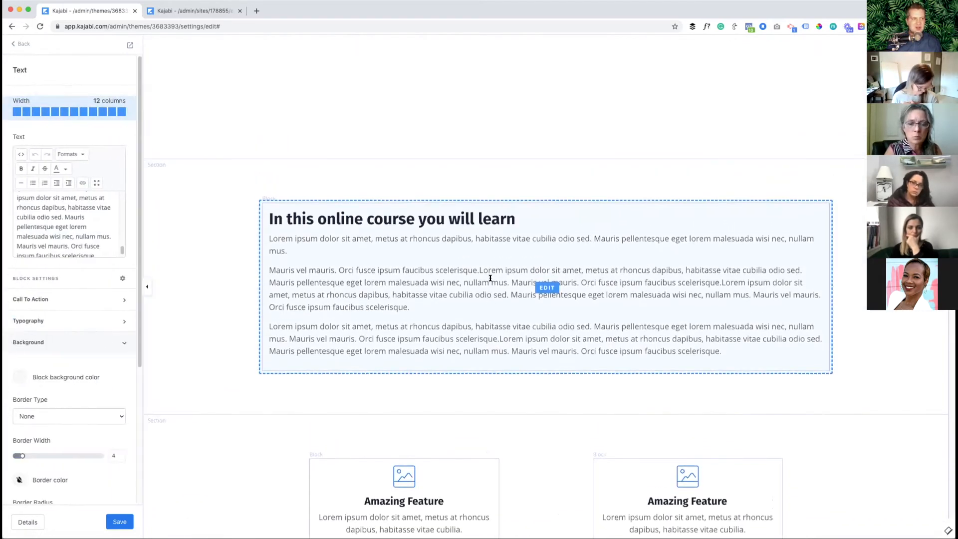
{"action": "scroll", "coordinate": [349, 290], "scroll_direction": "down", "scroll_amount": 4}
{"action": "scroll", "coordinate": [75, 325], "scroll_direction": "down", "scroll_amount": 4}
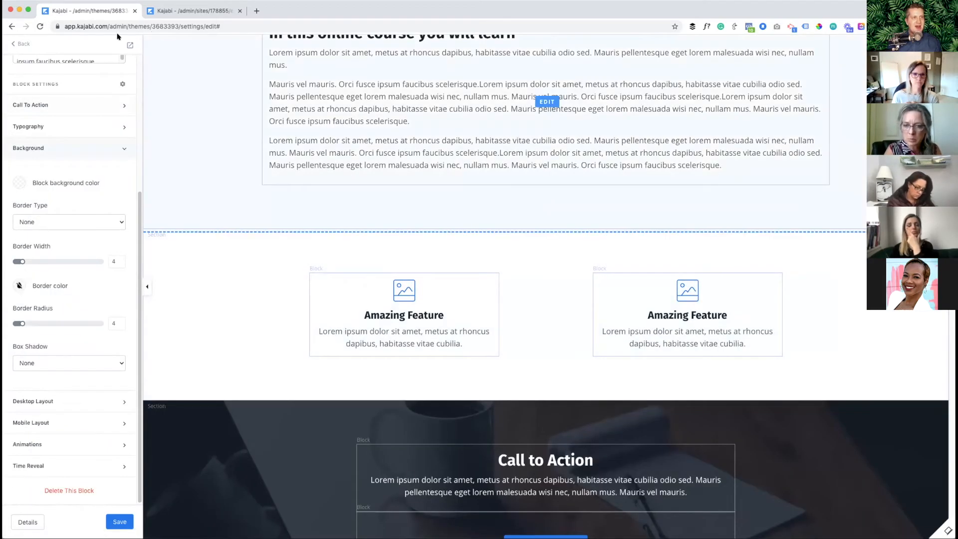
Switch to the Email Templates browser tab and open the support Live Chat from the help options.
{"action": "left_click", "coordinate": [176, 8]}
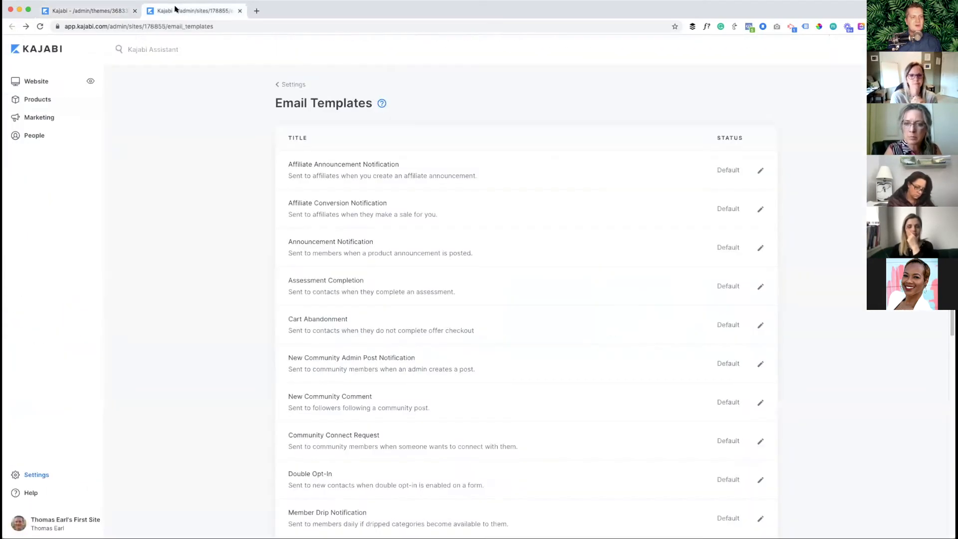
{"action": "left_click", "coordinate": [34, 492]}
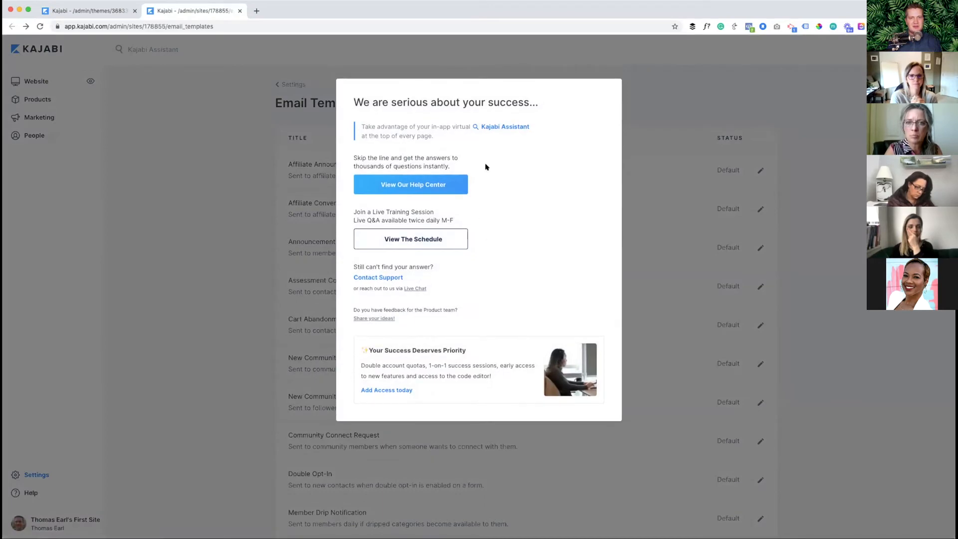
{"action": "left_click", "coordinate": [112, 266]}
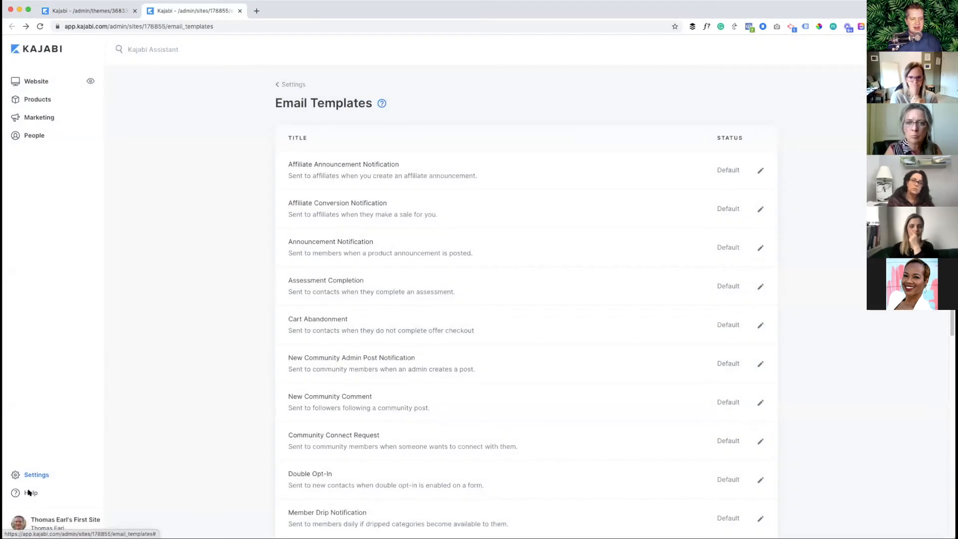
{"action": "left_click", "coordinate": [31, 493]}
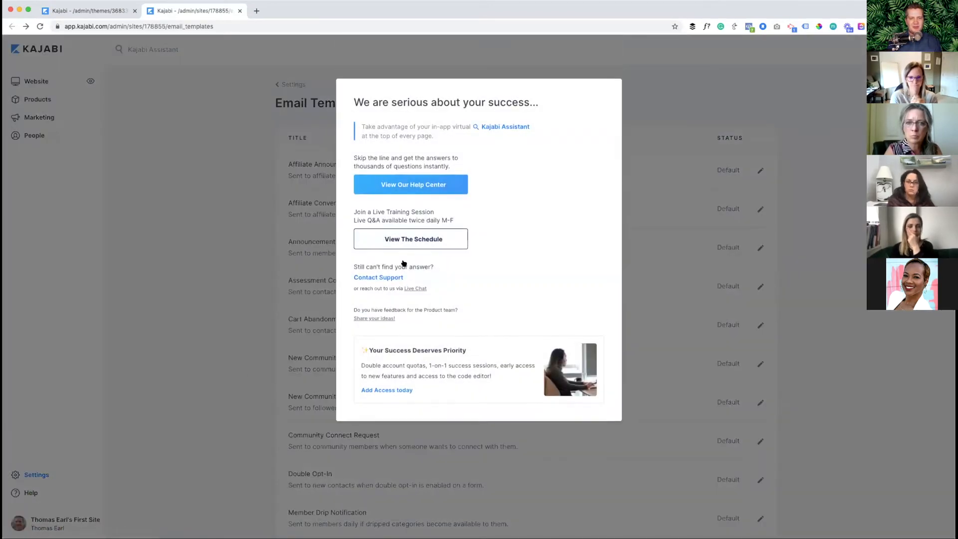
{"action": "left_click", "coordinate": [412, 288]}
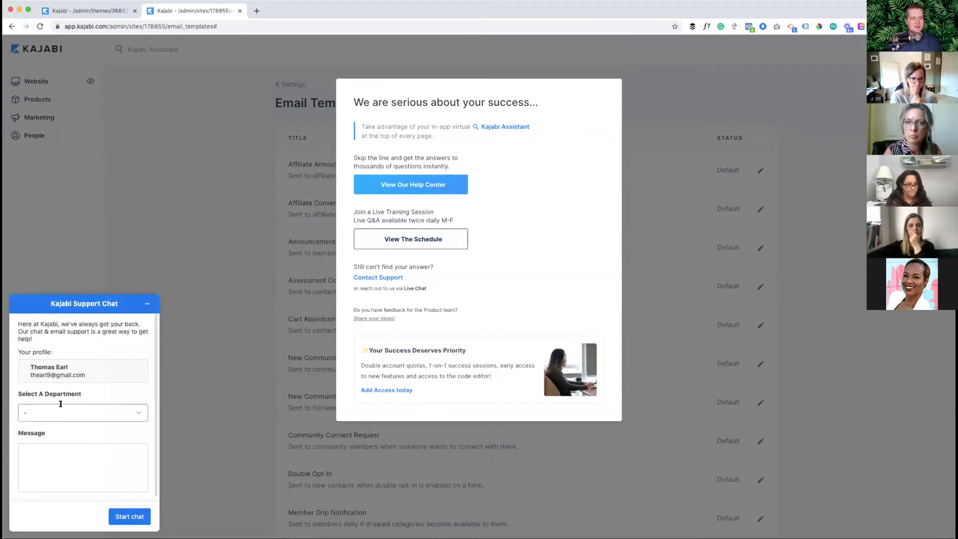
Choose the "1. Support" department, enter a message, and start the support chat.
{"action": "left_click", "coordinate": [65, 453]}
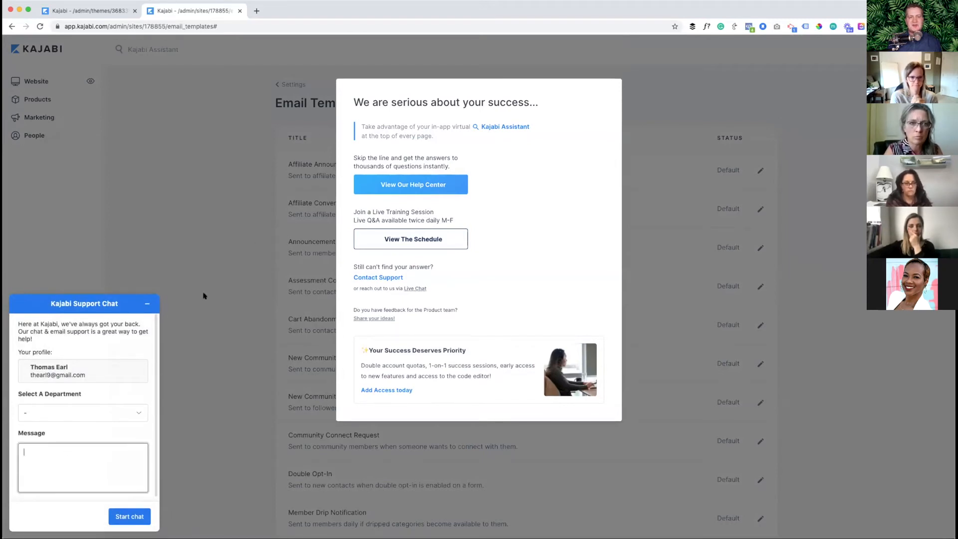
{"action": "left_click", "coordinate": [68, 413]}
{"action": "left_click", "coordinate": [58, 432]}
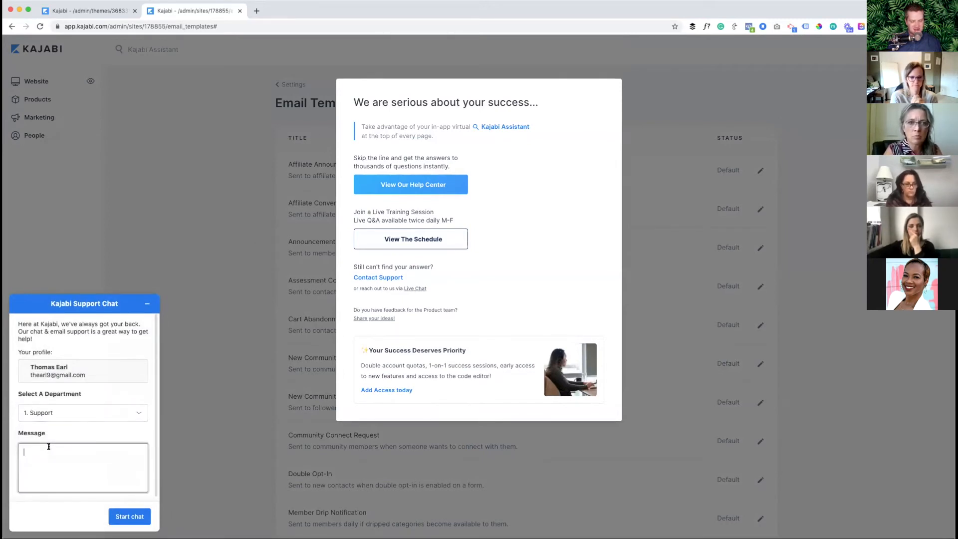
{"action": "left_click", "coordinate": [119, 515]}
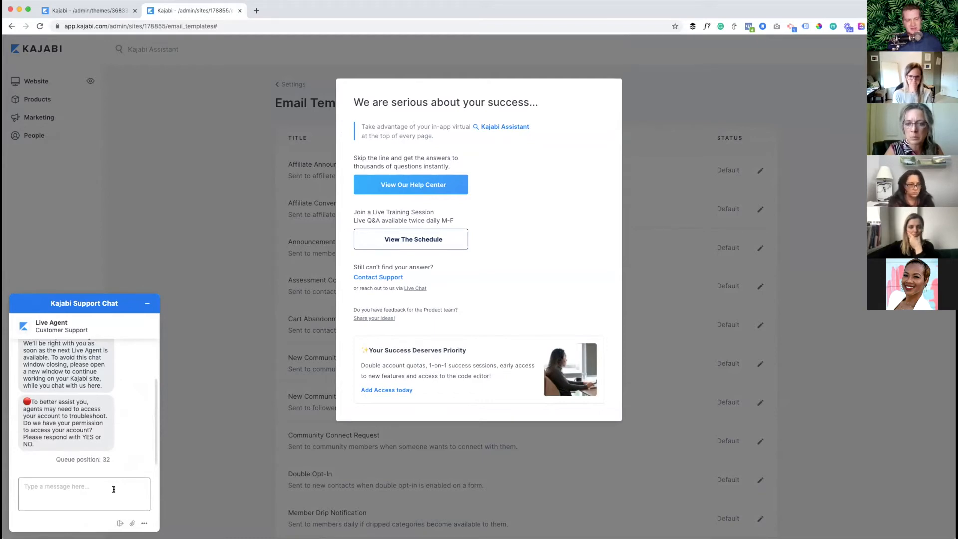
Switch back to the page editor tab and open the background settings of the Text & Video section.
{"action": "left_click", "coordinate": [105, 11]}
{"action": "scroll", "coordinate": [439, 200], "scroll_direction": "up", "scroll_amount": 5}
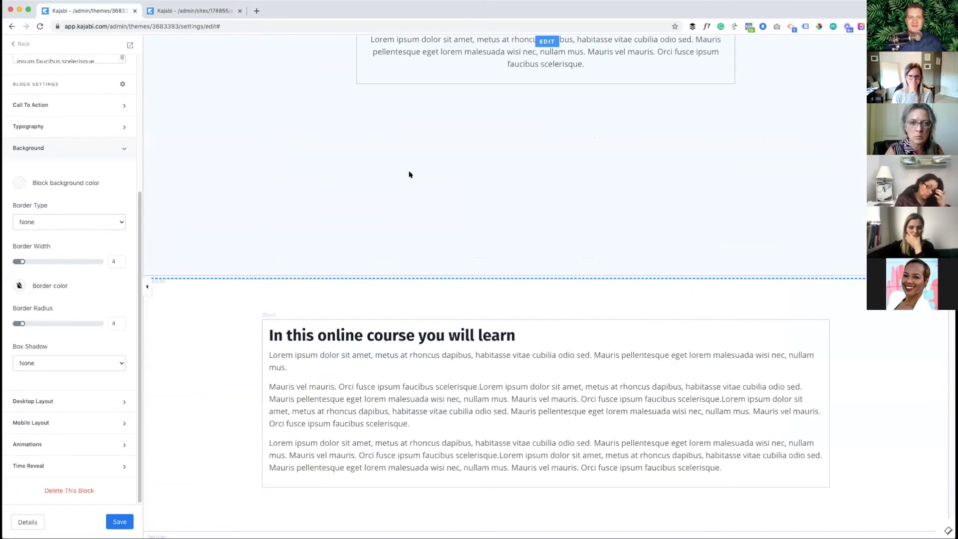
{"action": "scroll", "coordinate": [410, 174], "scroll_direction": "up", "scroll_amount": 5}
{"action": "left_click", "coordinate": [406, 197]}
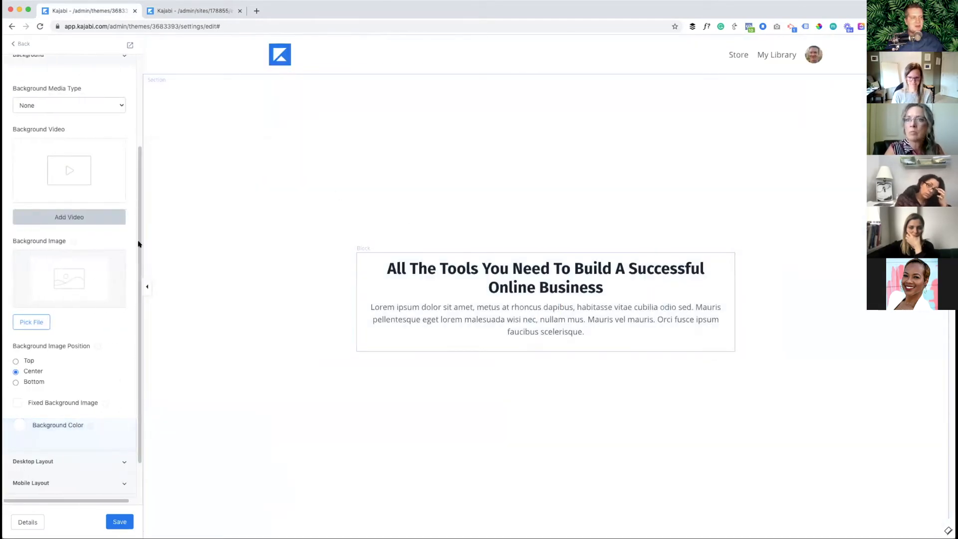
Review the remaining background options of the Text & Video section and collapse its background settings.
{"action": "scroll", "coordinate": [96, 259], "scroll_direction": "down", "scroll_amount": 2}
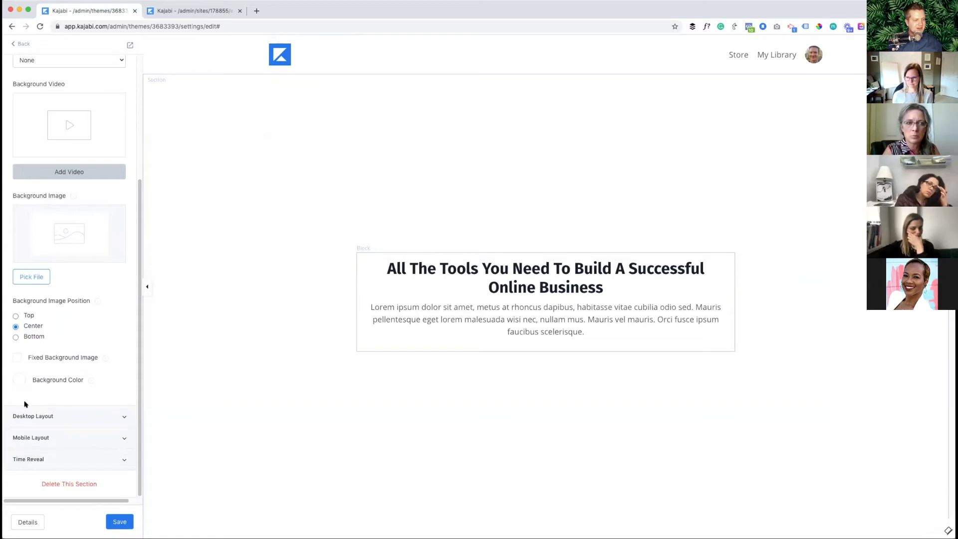
{"action": "scroll", "coordinate": [46, 416], "scroll_direction": "up", "scroll_amount": 5}
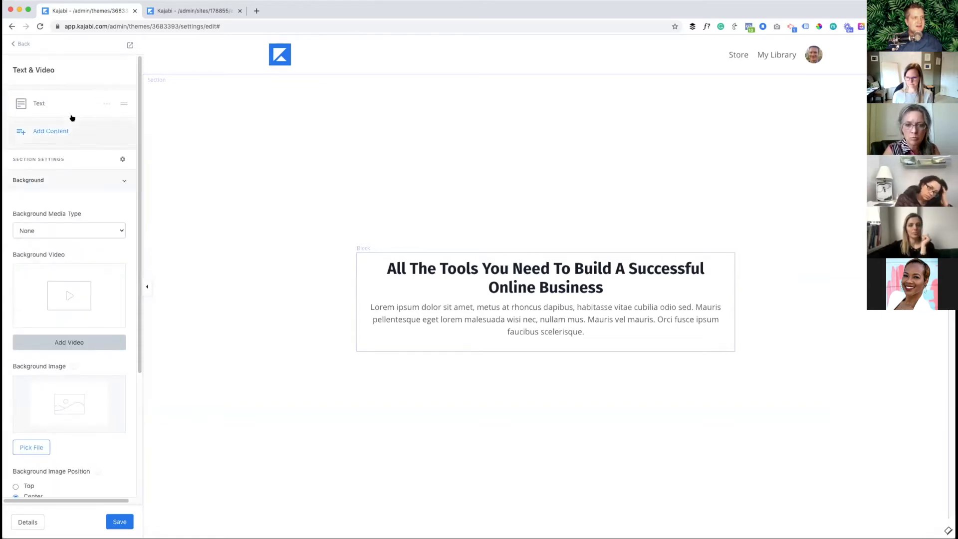
{"action": "left_click", "coordinate": [122, 180]}
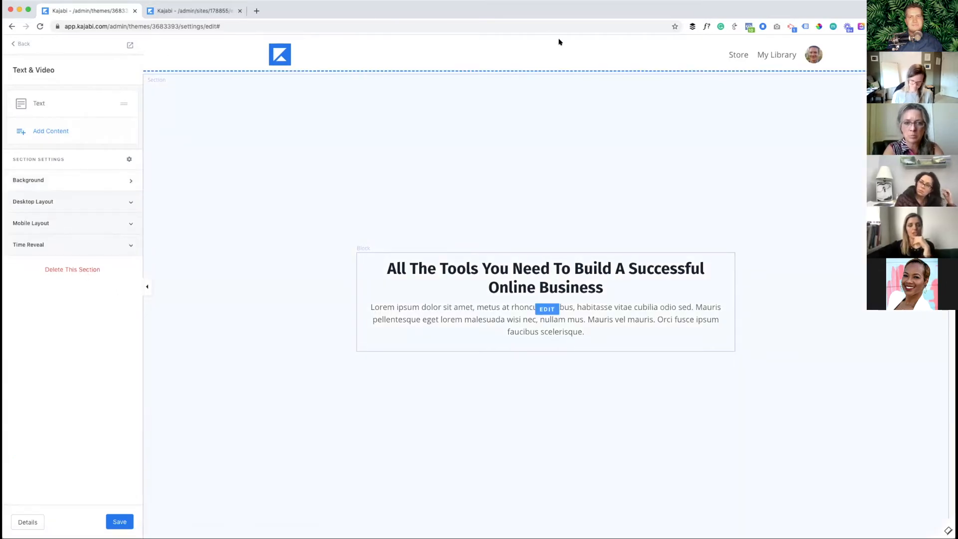
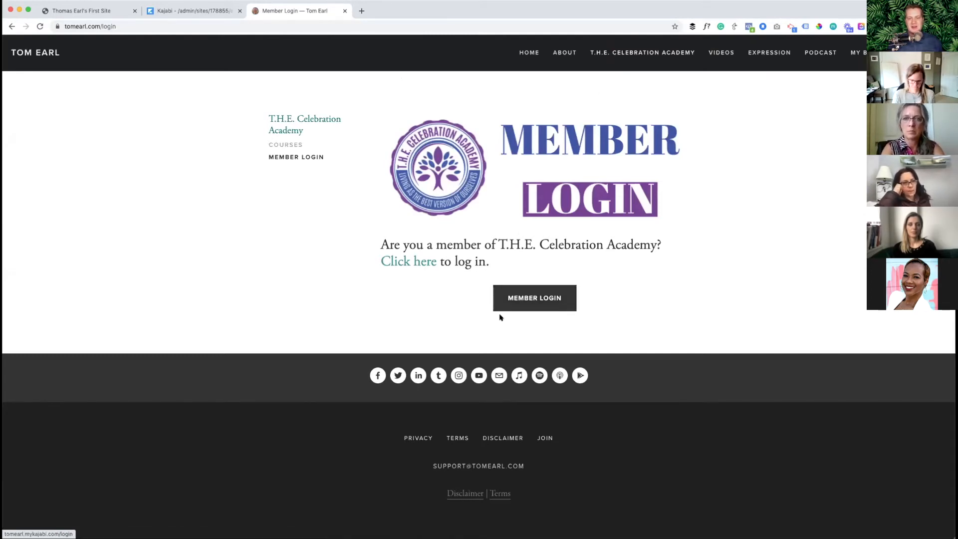
Follow the Member Login link on the member login page.
{"action": "left_click", "coordinate": [527, 296]}
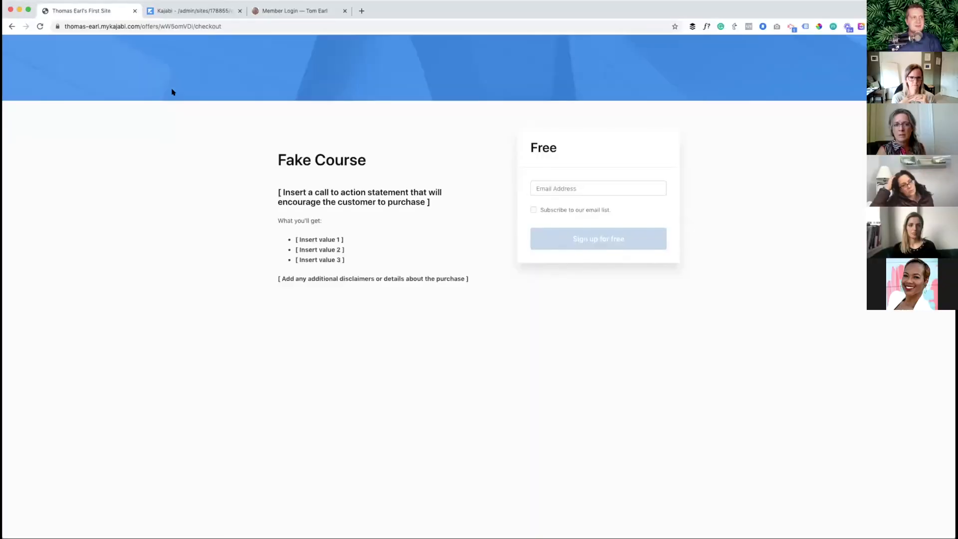
Switch to the Email Templates browser tab, dismiss the help options, and minimize the support chat.
{"action": "left_click", "coordinate": [190, 10]}
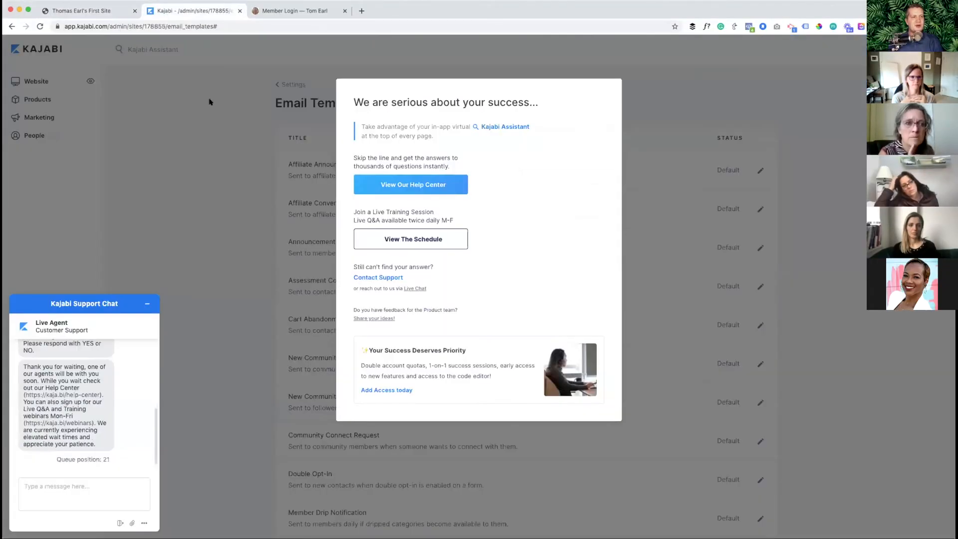
{"action": "left_click", "coordinate": [634, 92]}
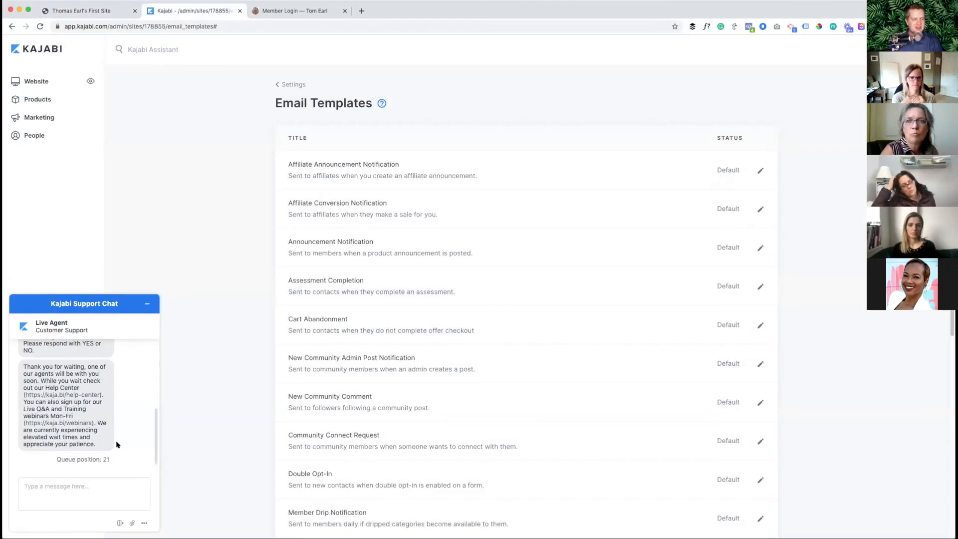
{"action": "left_click", "coordinate": [147, 303]}
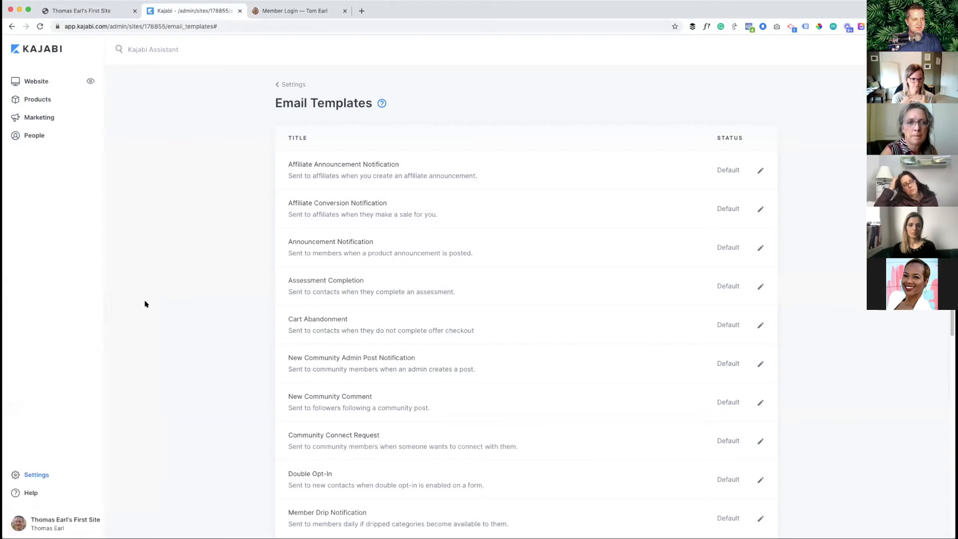
Find the Domain entry in the site settings, view the Cloudflare Secure custom domain setup, and return to Site Settings.
{"action": "left_click", "coordinate": [34, 474]}
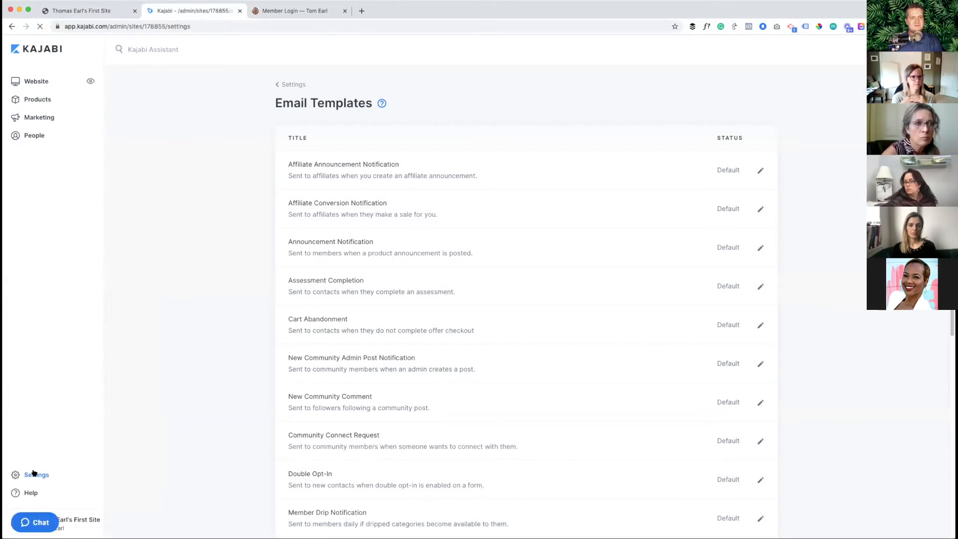
{"action": "key", "text": "super+f"}
{"action": "type", "text": "domain"}
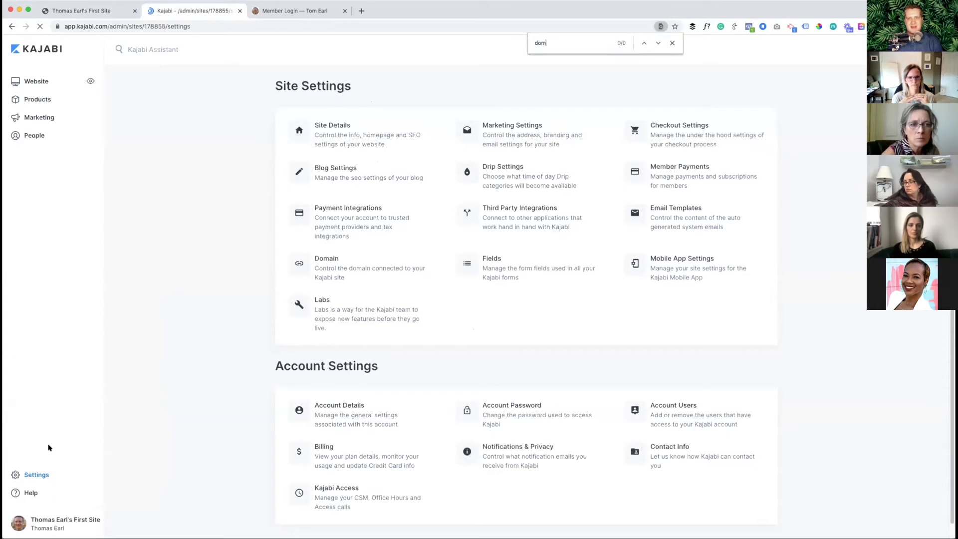
{"action": "left_click", "coordinate": [346, 271]}
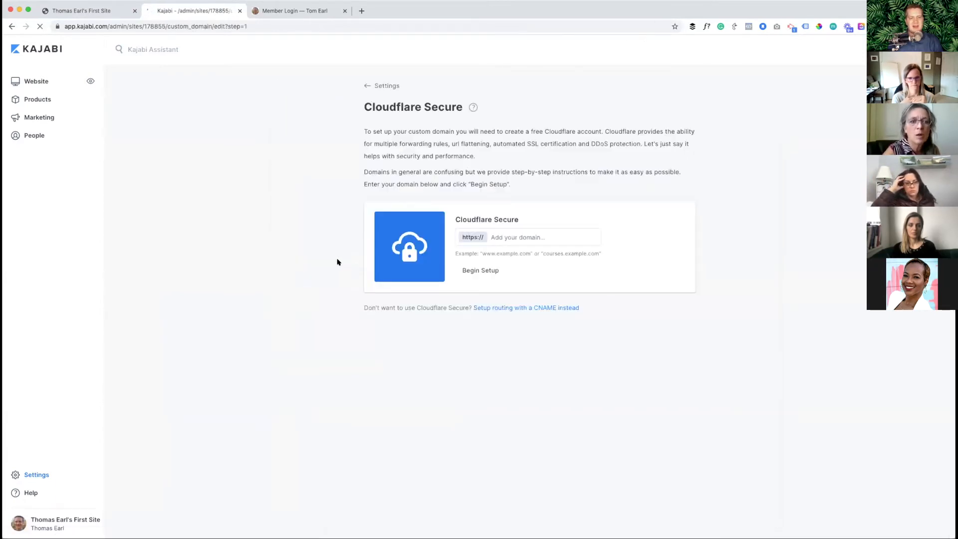
{"action": "left_click", "coordinate": [545, 238]}
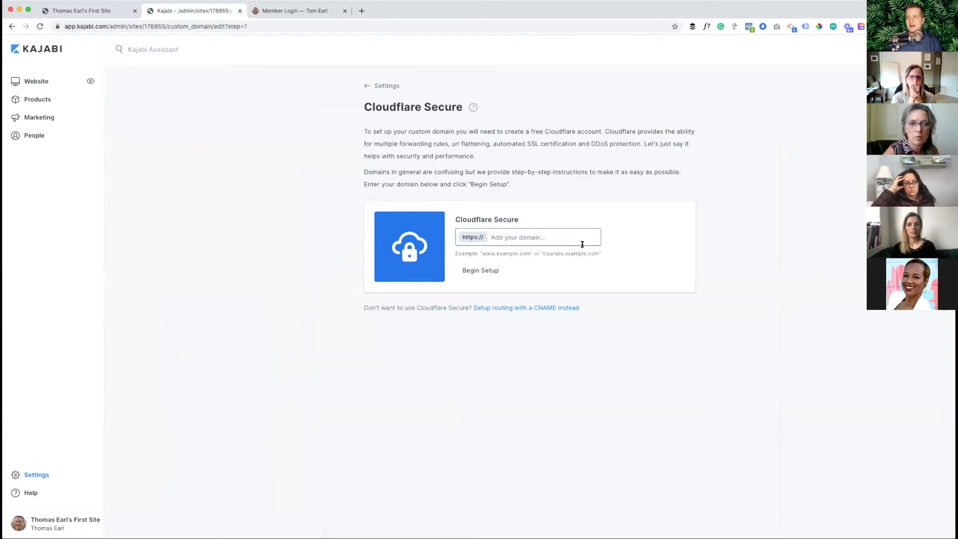
{"action": "left_click", "coordinate": [369, 86]}
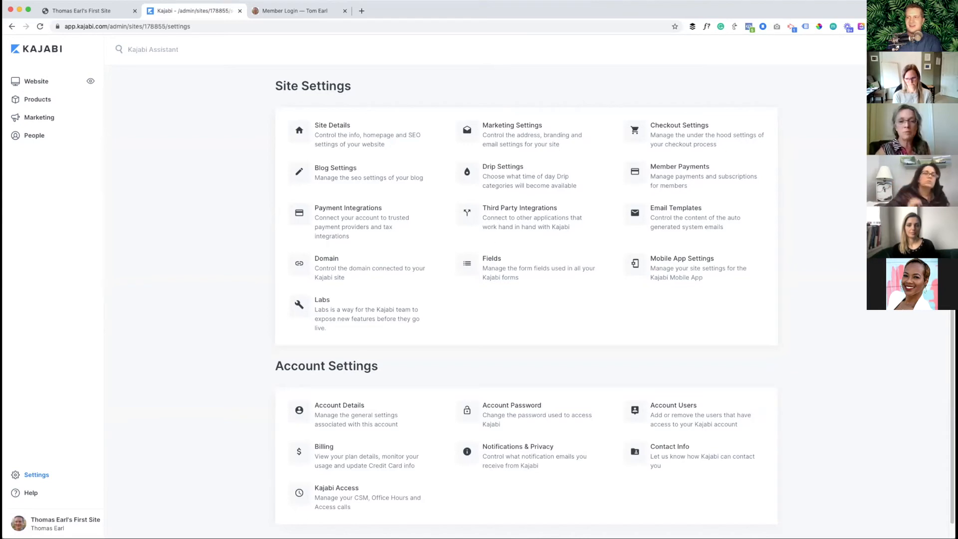
Close the Member Login browser tab and return to the site settings page.
{"action": "left_click", "coordinate": [582, 4]}
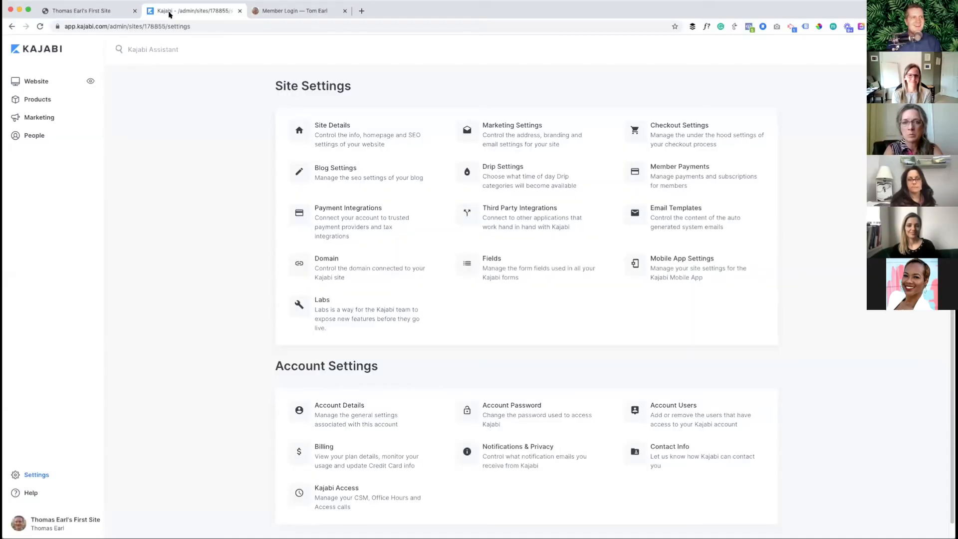
{"action": "left_click", "coordinate": [345, 10]}
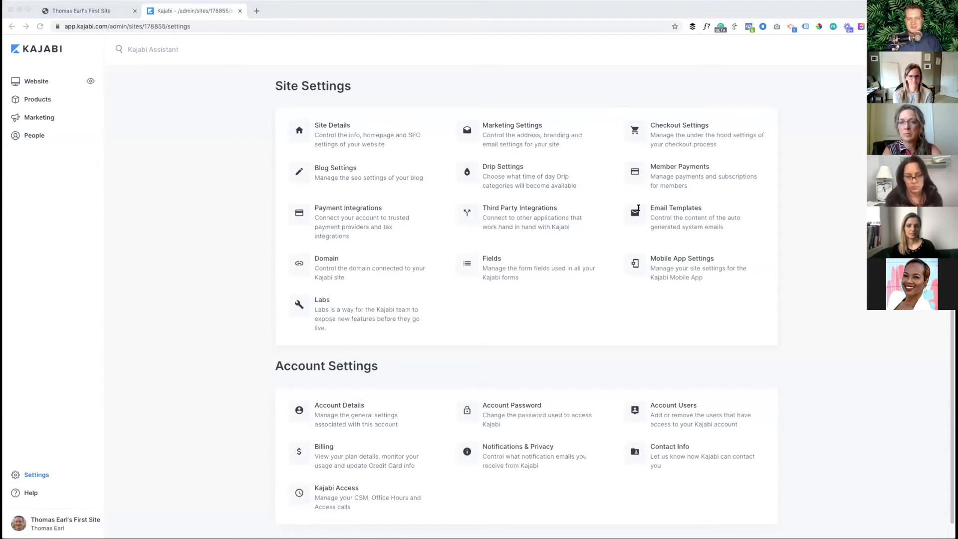
{"action": "left_click", "coordinate": [91, 172]}
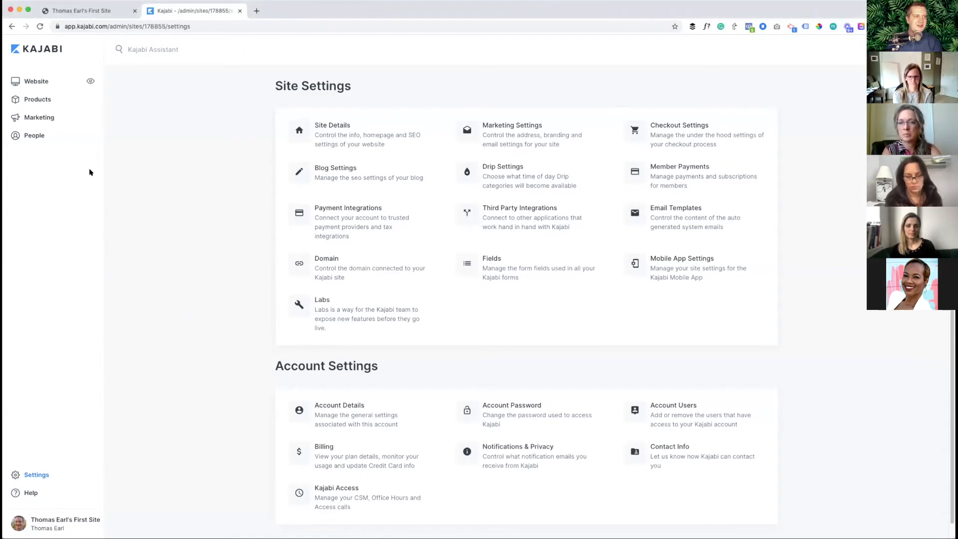
Search the Kajabi Assistant for "landing" and open the Landing Pages list.
{"action": "left_click", "coordinate": [161, 52]}
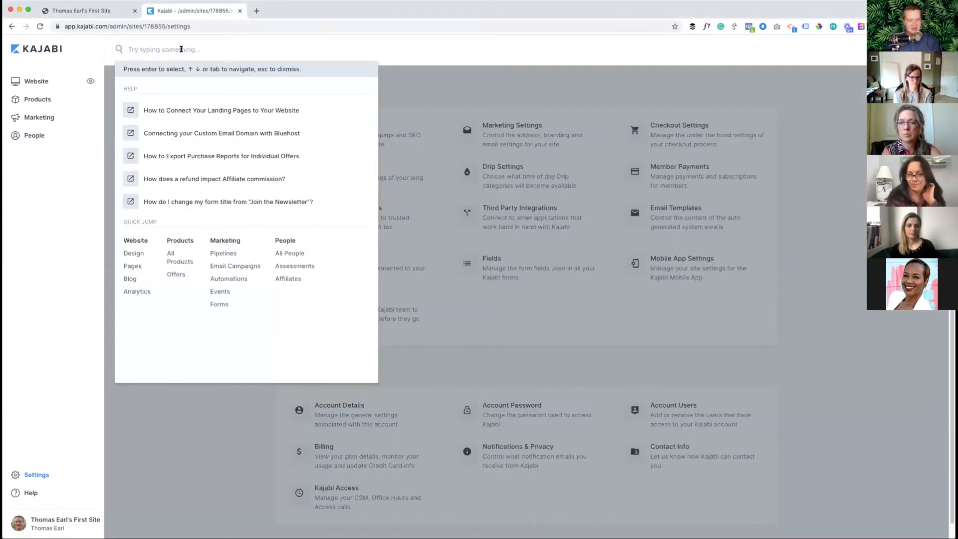
{"action": "type", "text": "landing"}
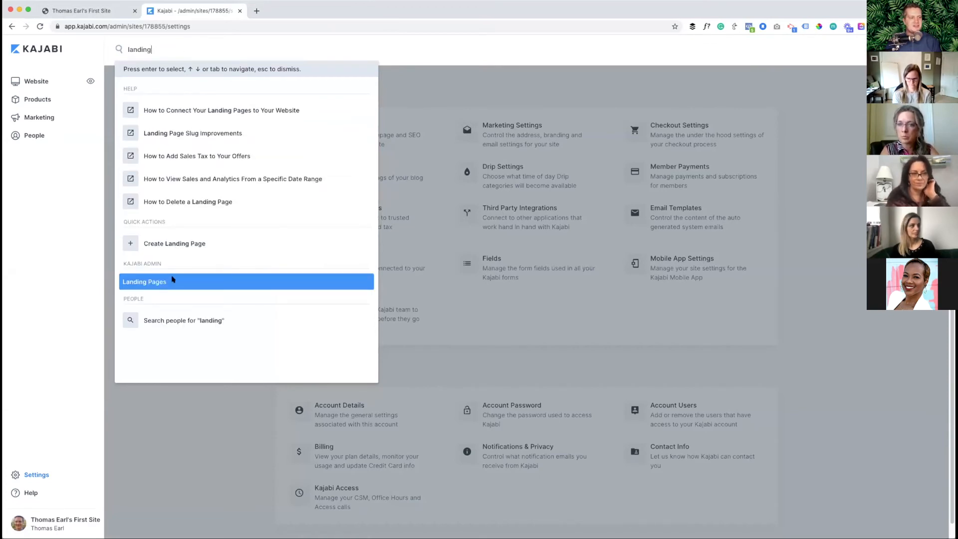
{"action": "left_click", "coordinate": [163, 283]}
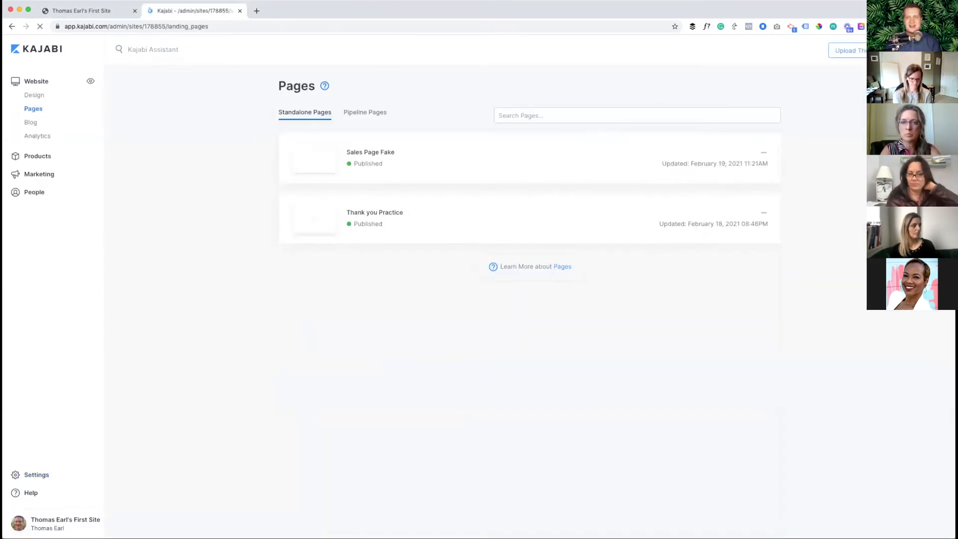
View the templates offered for a new landing page and return to the Pages list.
{"action": "left_click", "coordinate": [893, 50]}
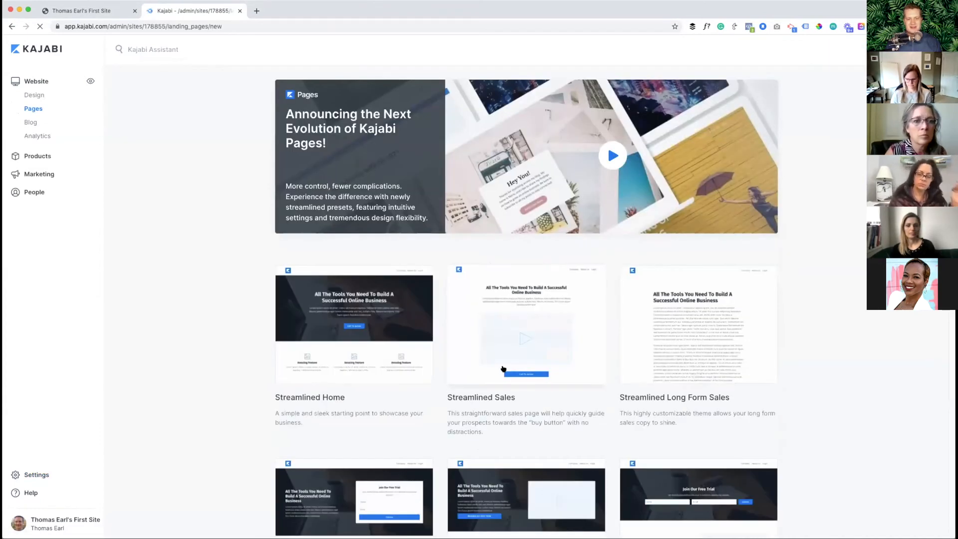
{"action": "left_click", "coordinate": [34, 109]}
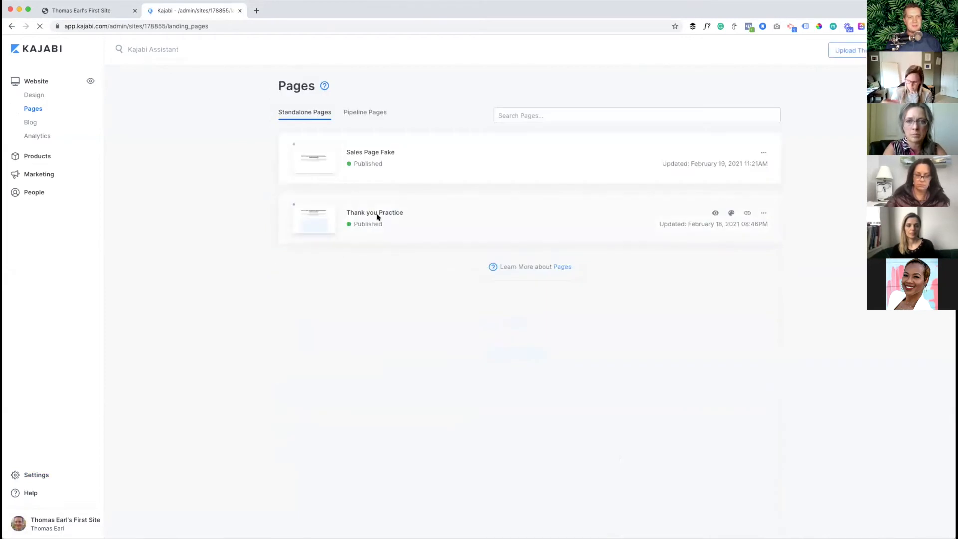
Open the Thank you Practice page and start customizing it in the page editor.
{"action": "left_click", "coordinate": [379, 213]}
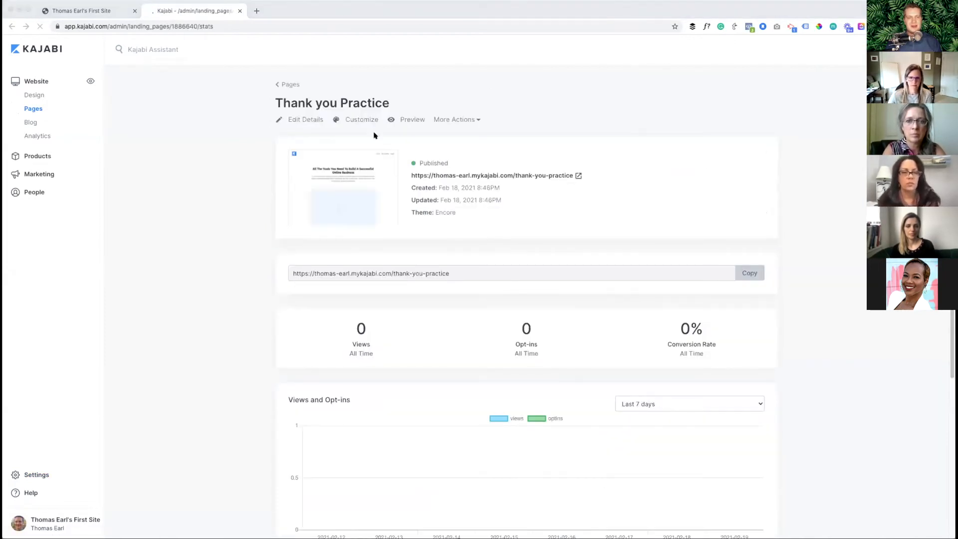
{"action": "left_click", "coordinate": [360, 120]}
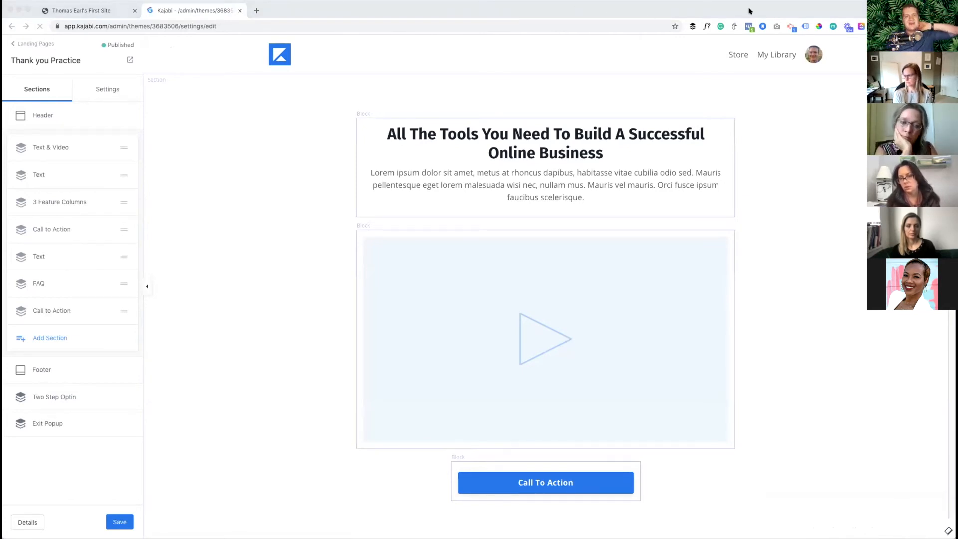
{"action": "left_click", "coordinate": [795, 14]}
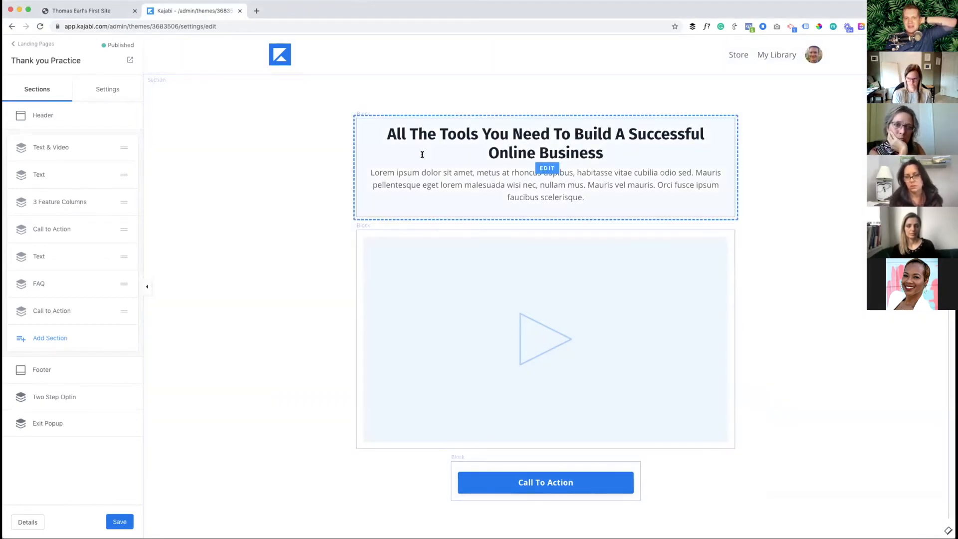
Open the settings of the video block and look over the page down to the online course text.
{"action": "left_click", "coordinate": [547, 340]}
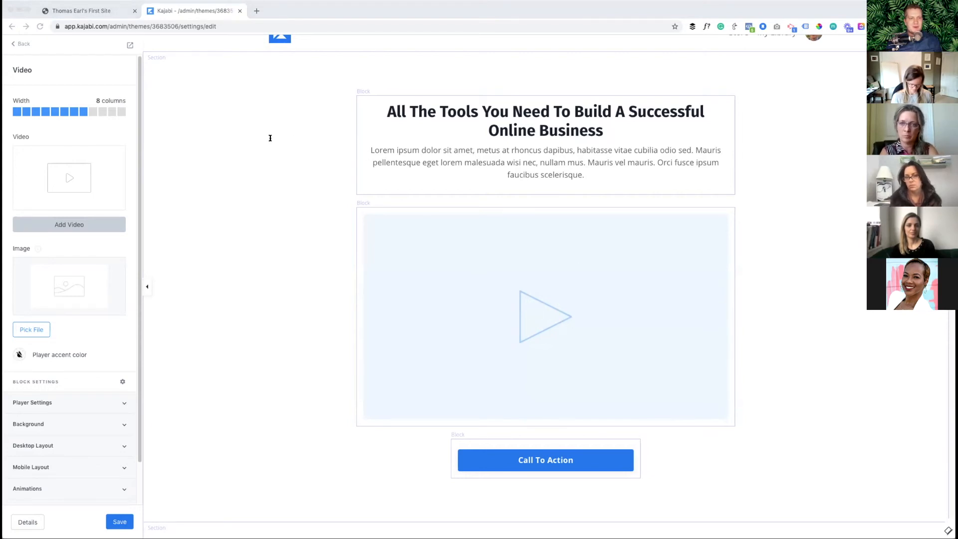
{"action": "left_click", "coordinate": [855, 157]}
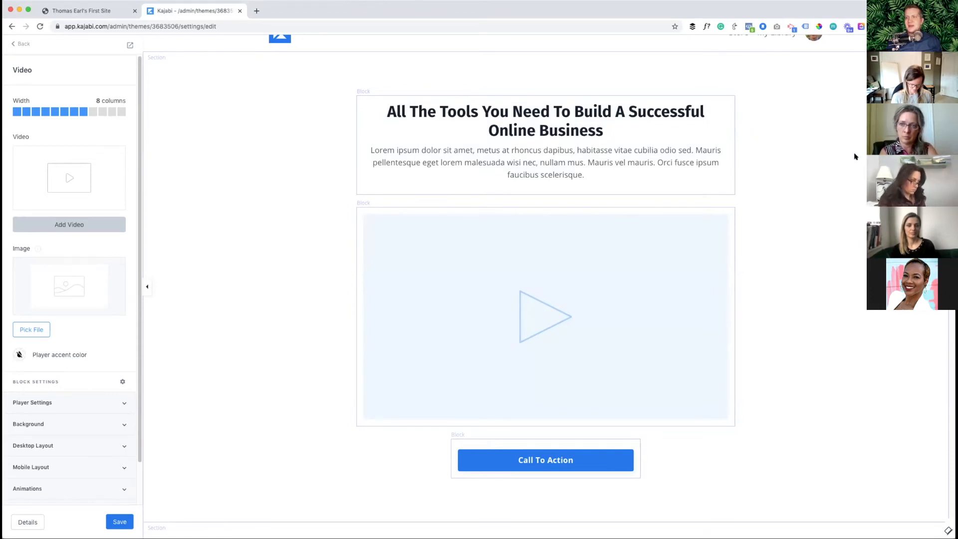
{"action": "scroll", "coordinate": [644, 349], "scroll_direction": "down", "scroll_amount": 3}
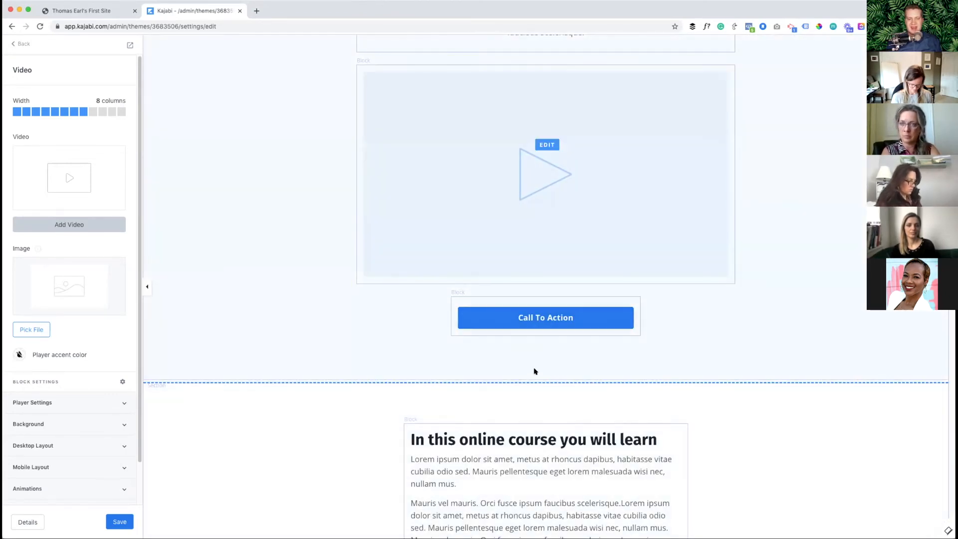
{"action": "scroll", "coordinate": [482, 359], "scroll_direction": "down", "scroll_amount": 1}
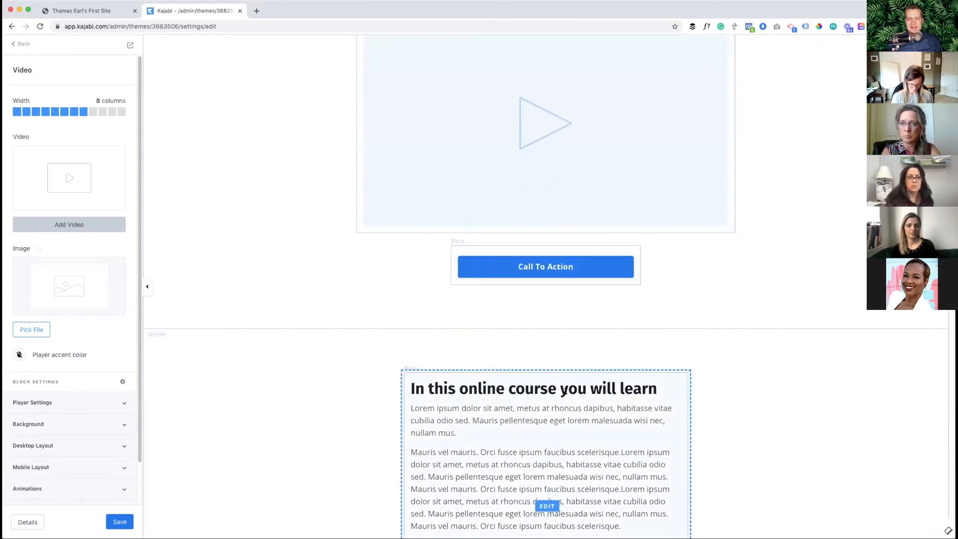
{"action": "left_click", "coordinate": [255, 11]}
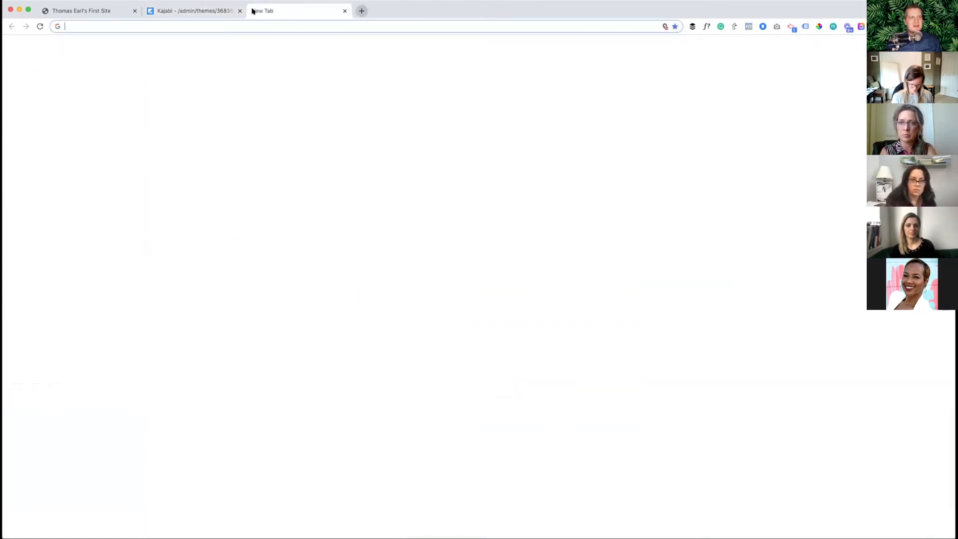
{"action": "type", "text": "https://tomearl.me/rrty"}
{"action": "key", "text": "Return"}
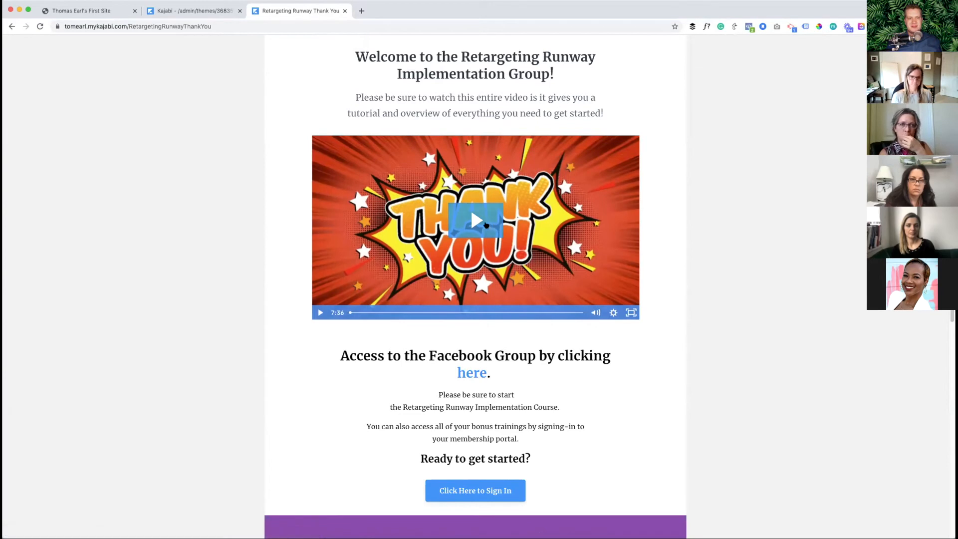
Preview the welcome video at 0:24 and 4:09, and highlight the Facebook Group access heading below it.
{"action": "left_click", "coordinate": [486, 224]}
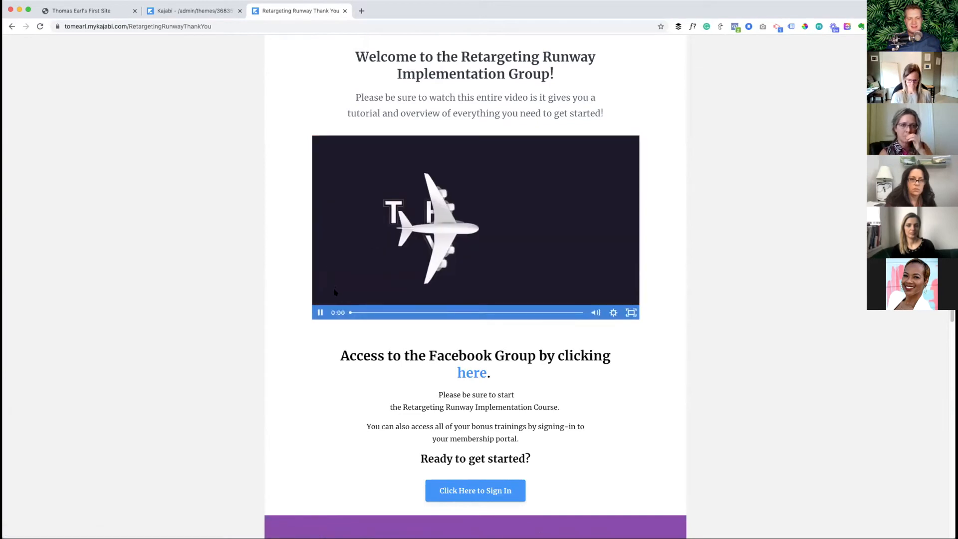
{"action": "left_click", "coordinate": [355, 312]}
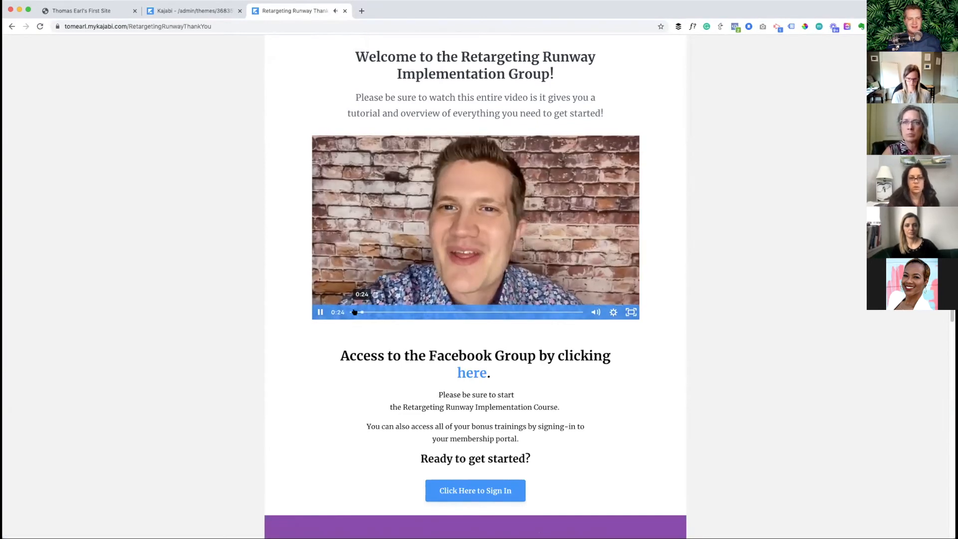
{"action": "left_click", "coordinate": [321, 312]}
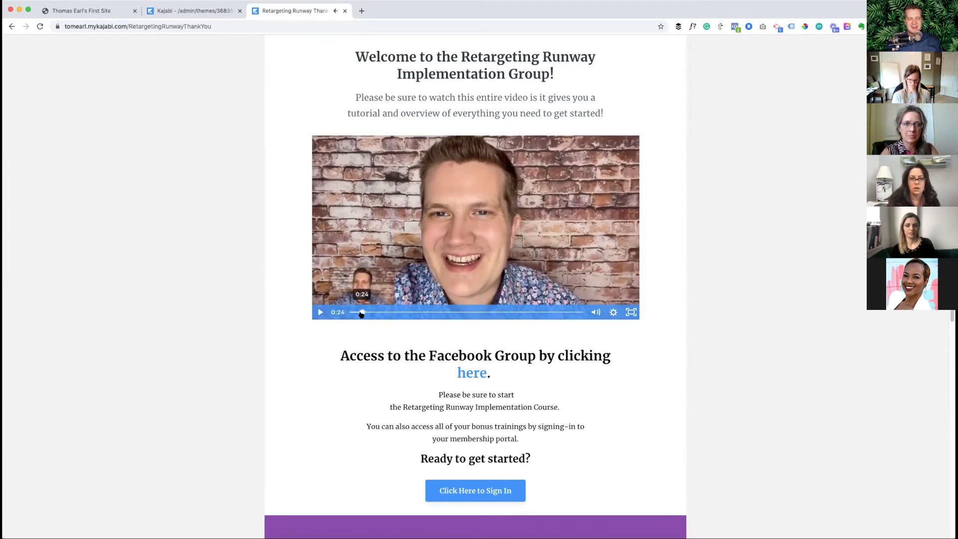
{"action": "left_click_drag", "start_coordinate": [360, 313], "coordinate": [475, 316]}
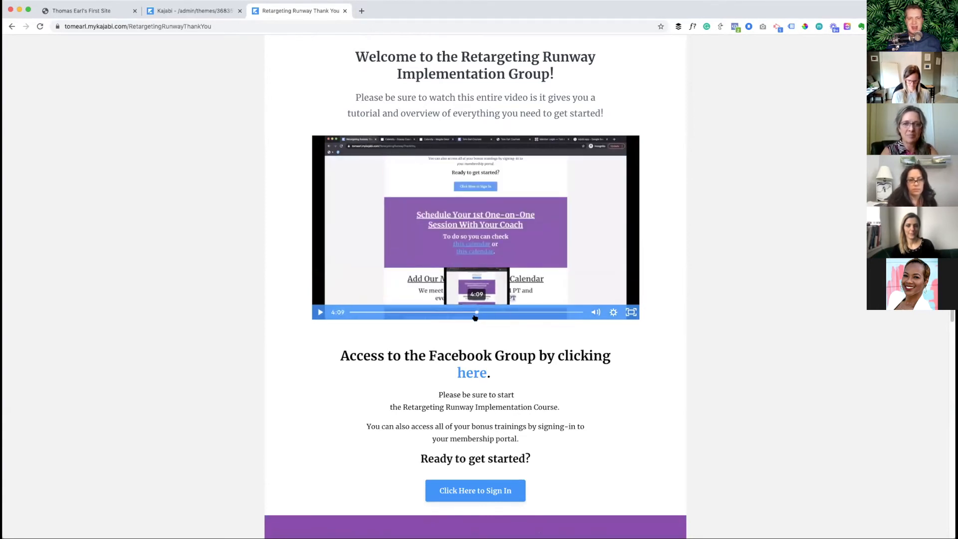
{"action": "left_click_drag", "start_coordinate": [335, 351], "coordinate": [534, 367]}
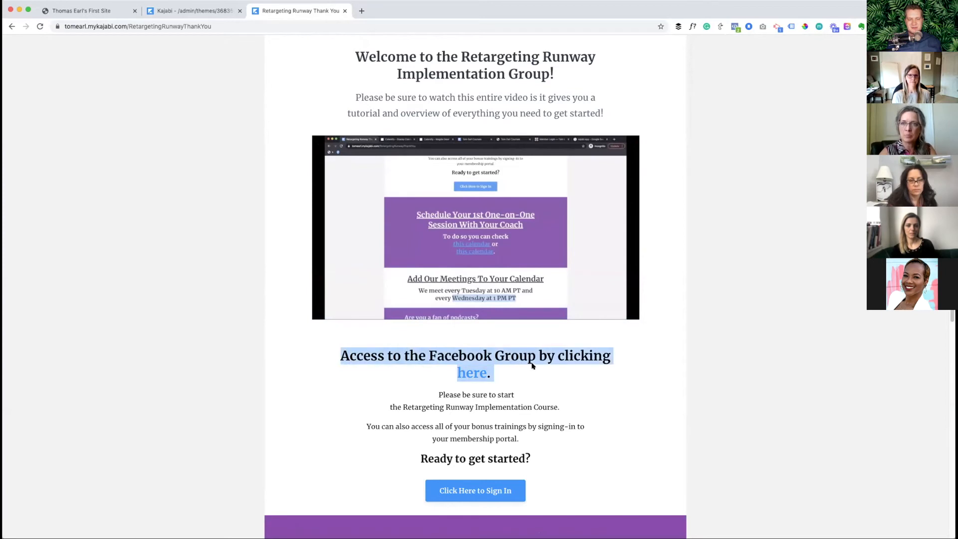
Look over the example page's sign-in prompt, coach session scheduling, meeting calendar and podcast sections, and return to the welcome video.
{"action": "scroll", "coordinate": [538, 394], "scroll_direction": "down", "scroll_amount": 2}
{"action": "left_click_drag", "start_coordinate": [393, 394], "coordinate": [514, 422]}
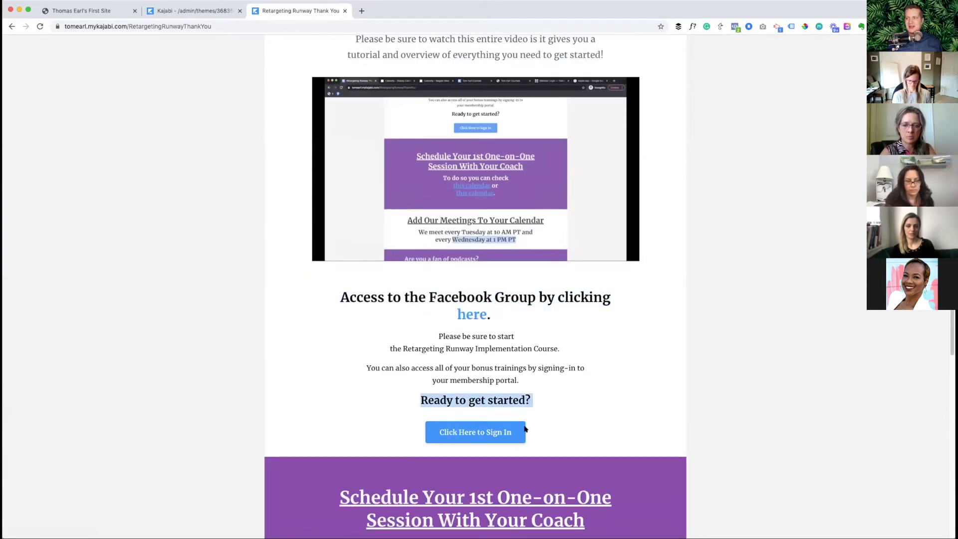
{"action": "left_click", "coordinate": [540, 413]}
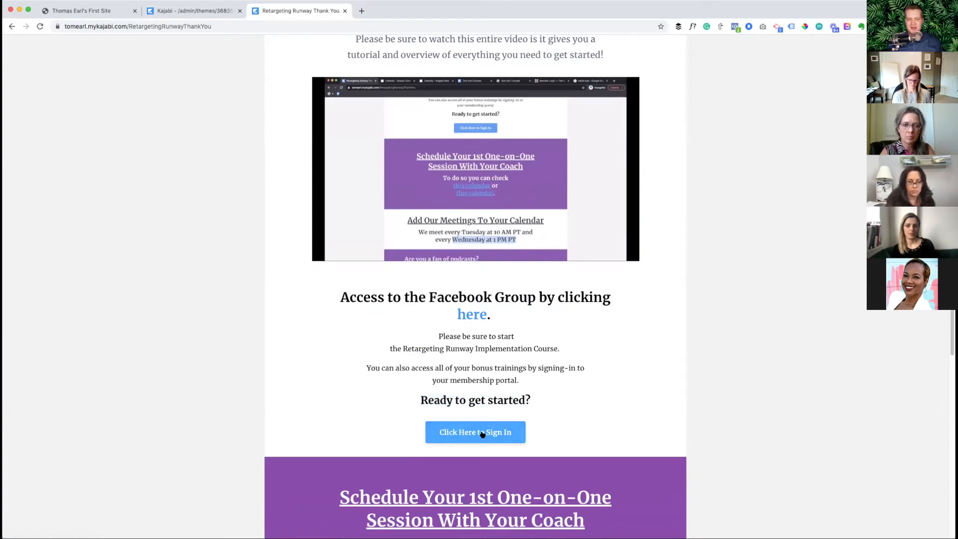
{"action": "scroll", "coordinate": [474, 427], "scroll_direction": "down", "scroll_amount": 1}
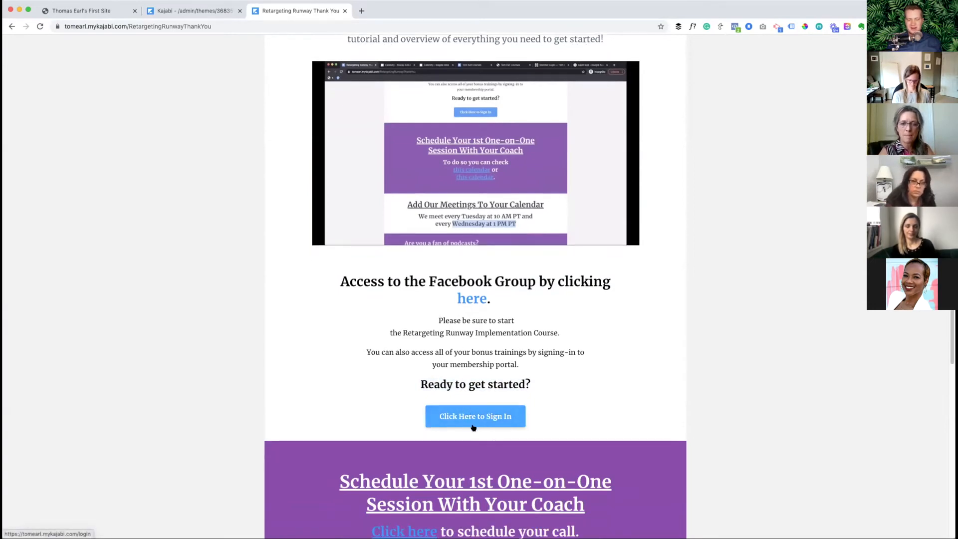
{"action": "scroll", "coordinate": [473, 428], "scroll_direction": "down", "scroll_amount": 5}
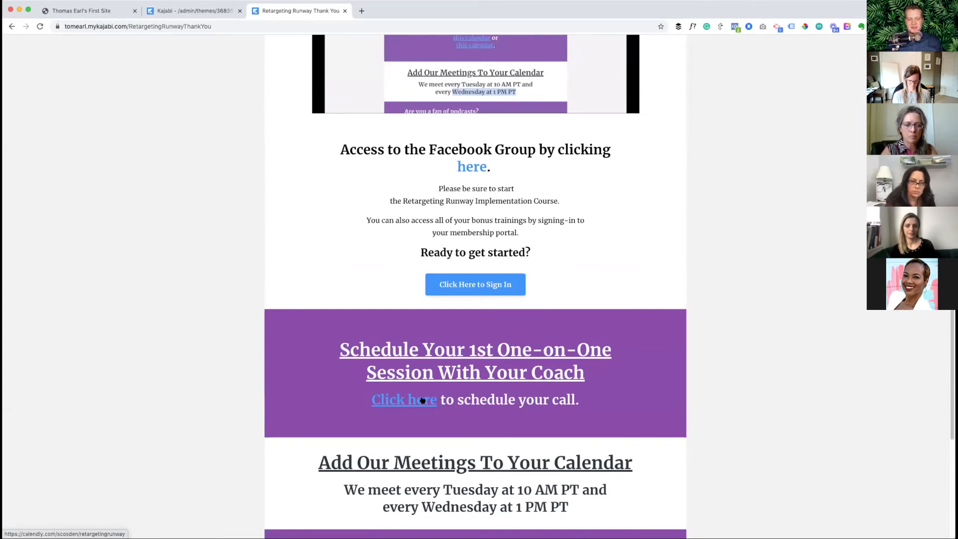
{"action": "scroll", "coordinate": [423, 400], "scroll_direction": "down", "scroll_amount": 3}
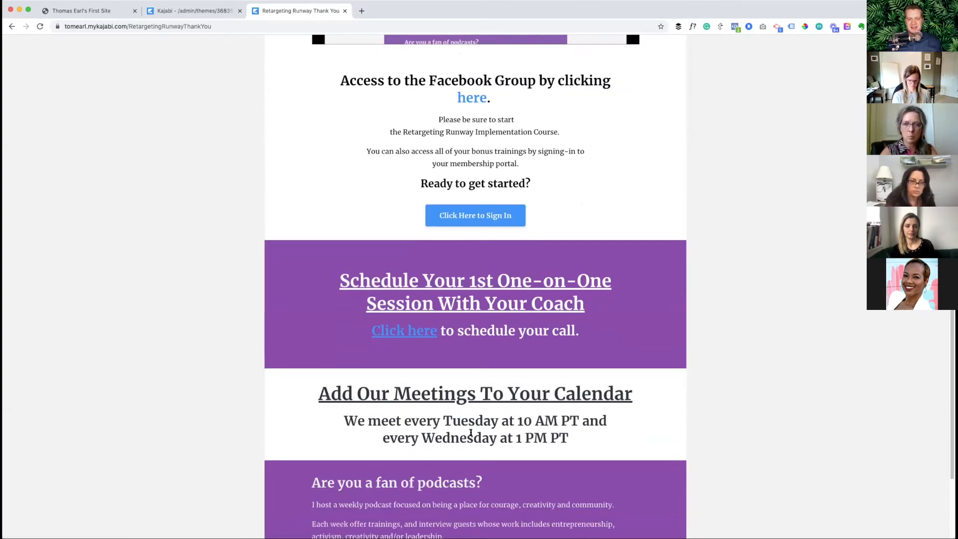
{"action": "scroll", "coordinate": [491, 434], "scroll_direction": "down", "scroll_amount": 4}
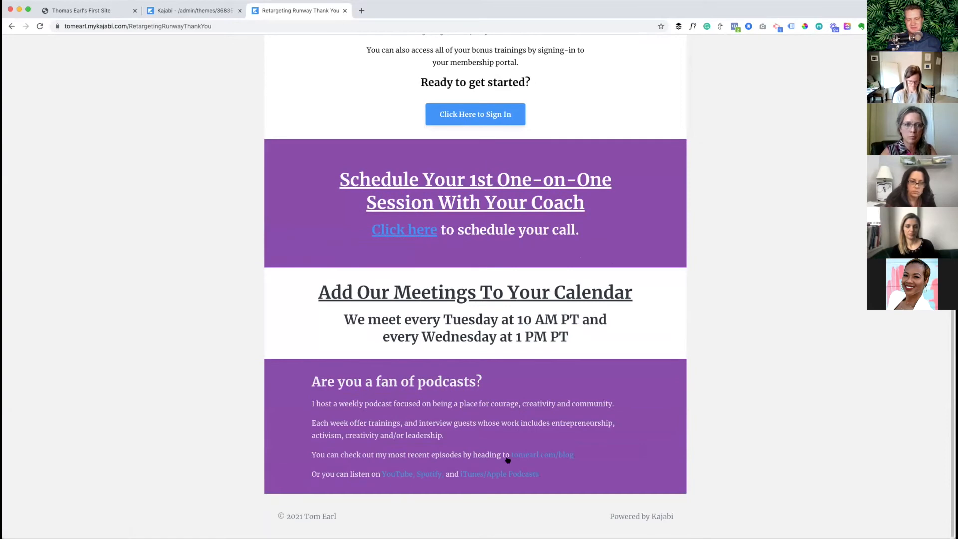
{"action": "scroll", "coordinate": [440, 423], "scroll_direction": "up", "scroll_amount": 10}
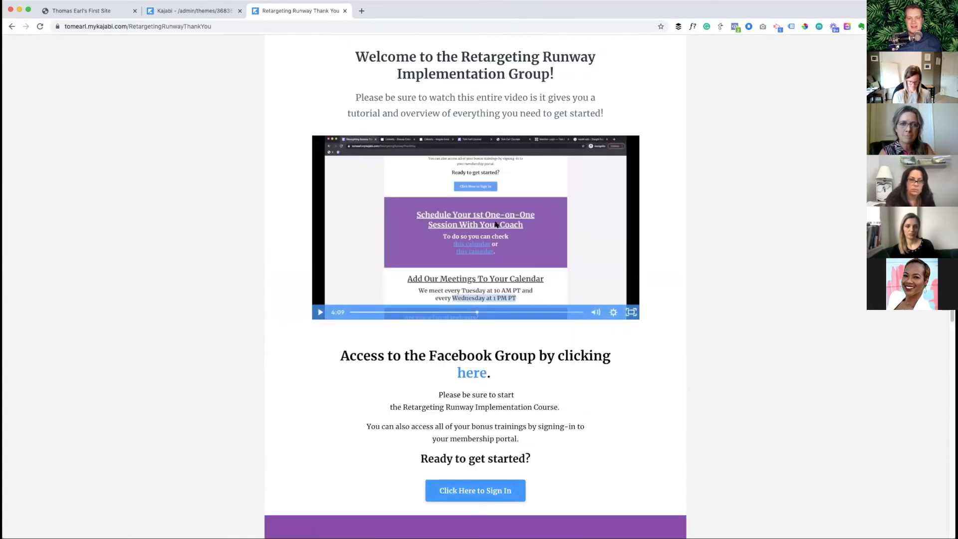
{"action": "scroll", "coordinate": [387, 385], "scroll_direction": "down", "scroll_amount": 10}
{"action": "scroll", "coordinate": [455, 393], "scroll_direction": "up", "scroll_amount": 10}
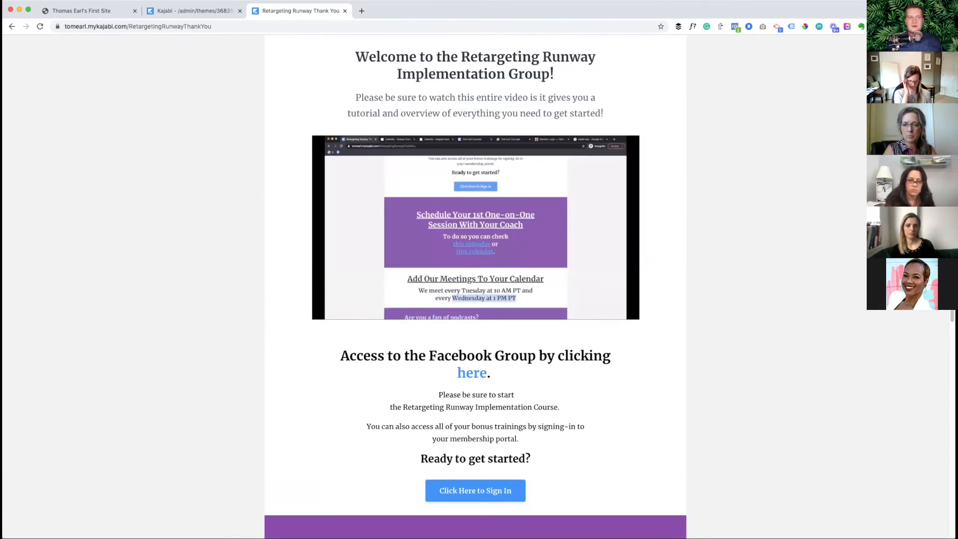
Return to the Thank you Practice page editor and set the call-to-action button's text below the video to "Log In Here".
{"action": "left_click", "coordinate": [179, 7]}
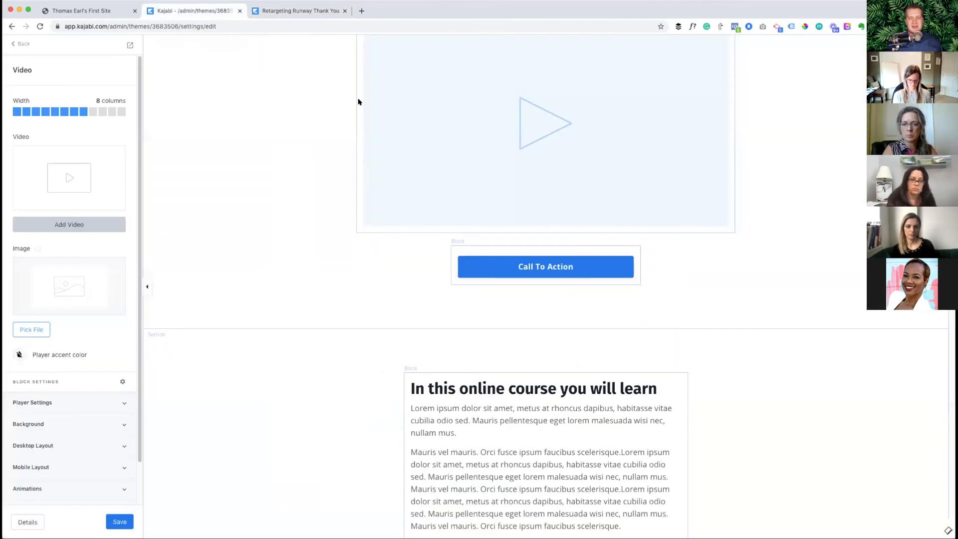
{"action": "scroll", "coordinate": [524, 267], "scroll_direction": "up", "scroll_amount": 5}
{"action": "scroll", "coordinate": [524, 324], "scroll_direction": "down", "scroll_amount": 6}
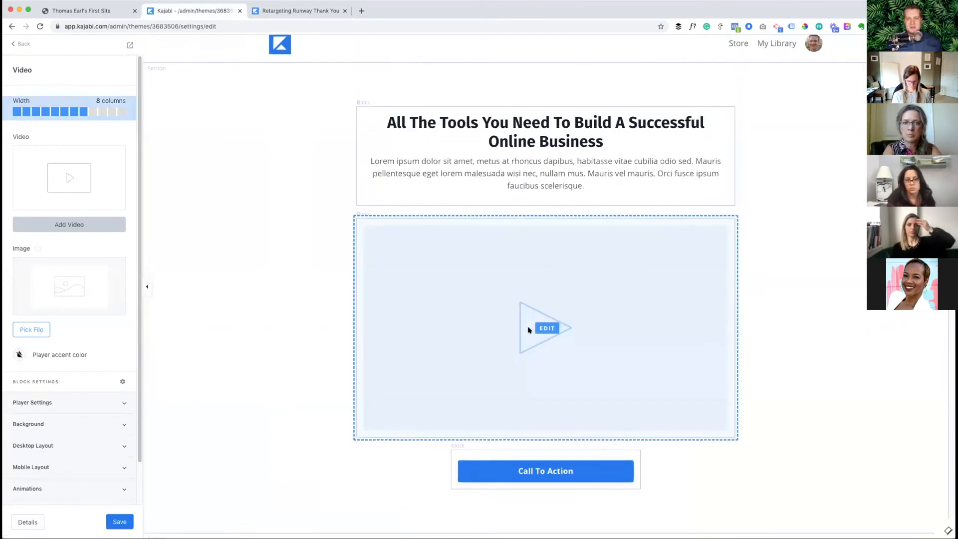
{"action": "left_click", "coordinate": [513, 186]}
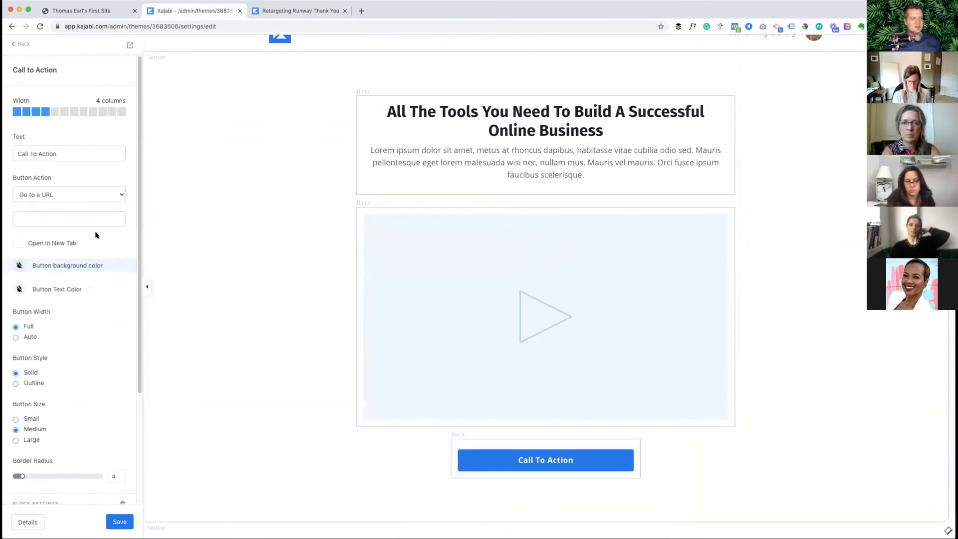
{"action": "triple_click", "coordinate": [62, 152]}
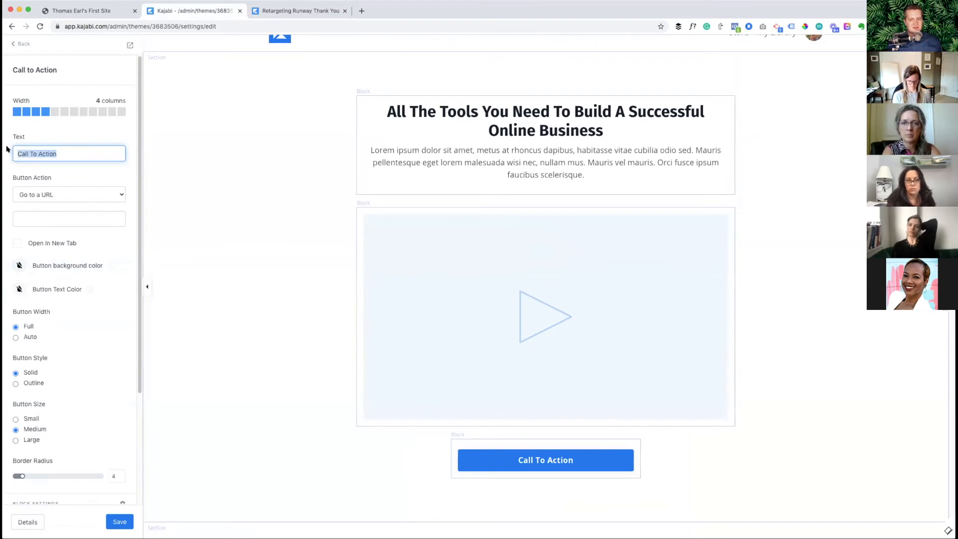
{"action": "type", "text": "Log I"}
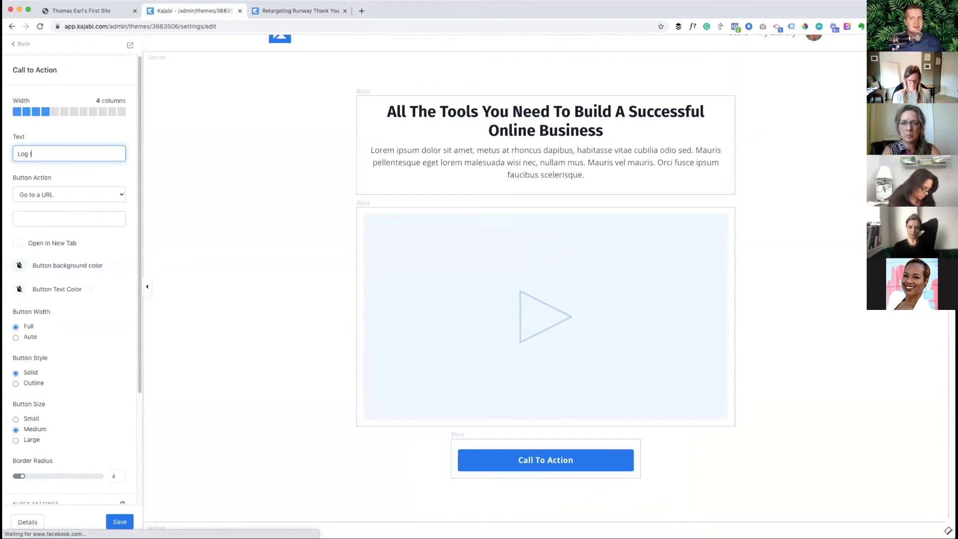
{"action": "type", "text": "N Be"}
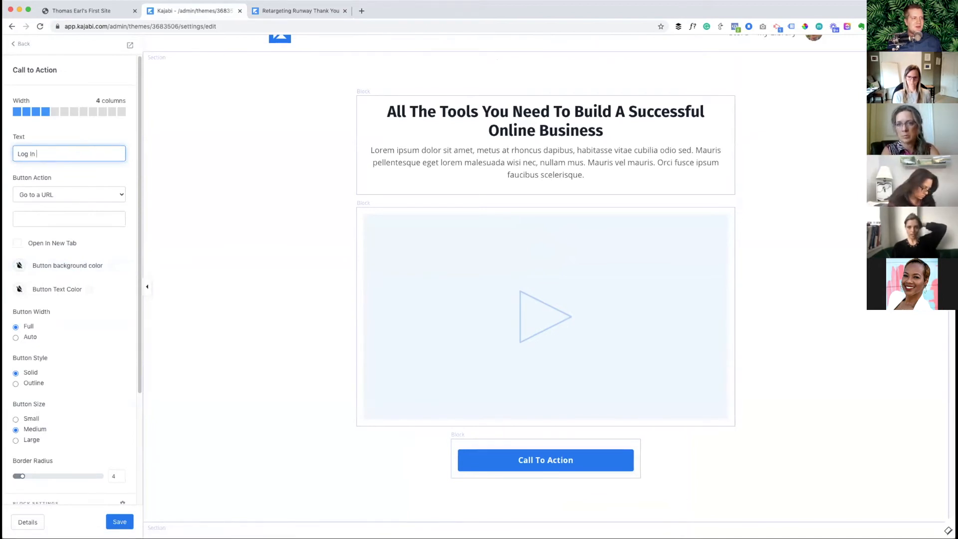
{"action": "type", "text": "low"}
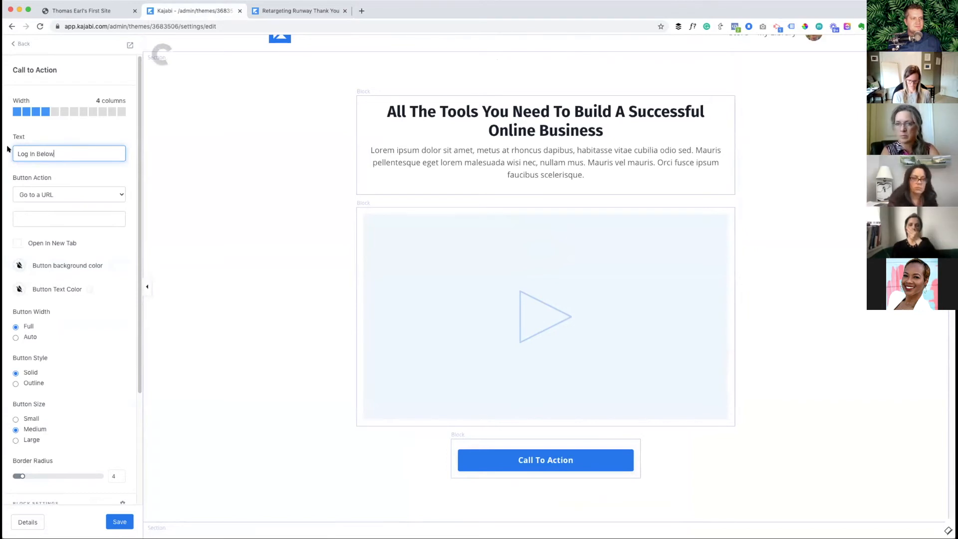
{"action": "double_click", "coordinate": [42, 154]}
{"action": "type", "text": "Here"}
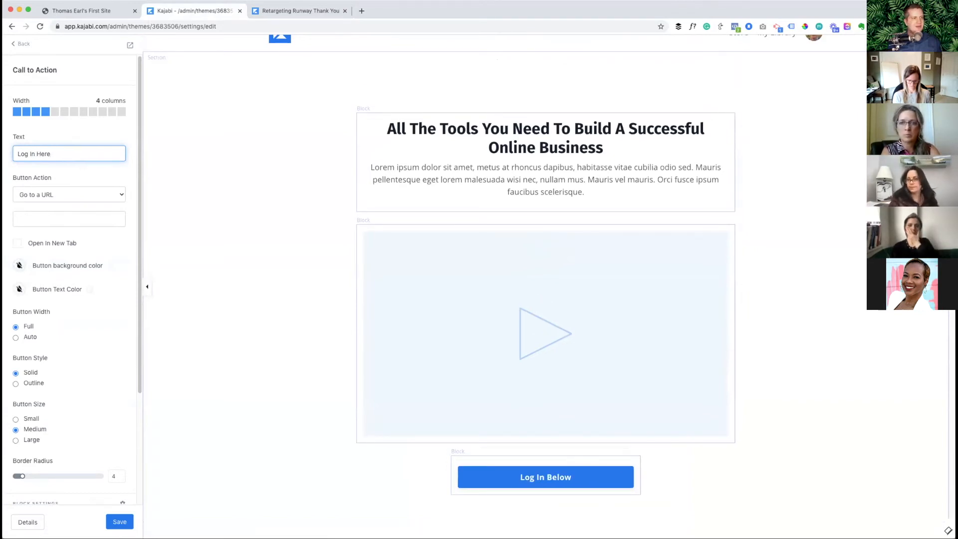
{"action": "left_click", "coordinate": [40, 218]}
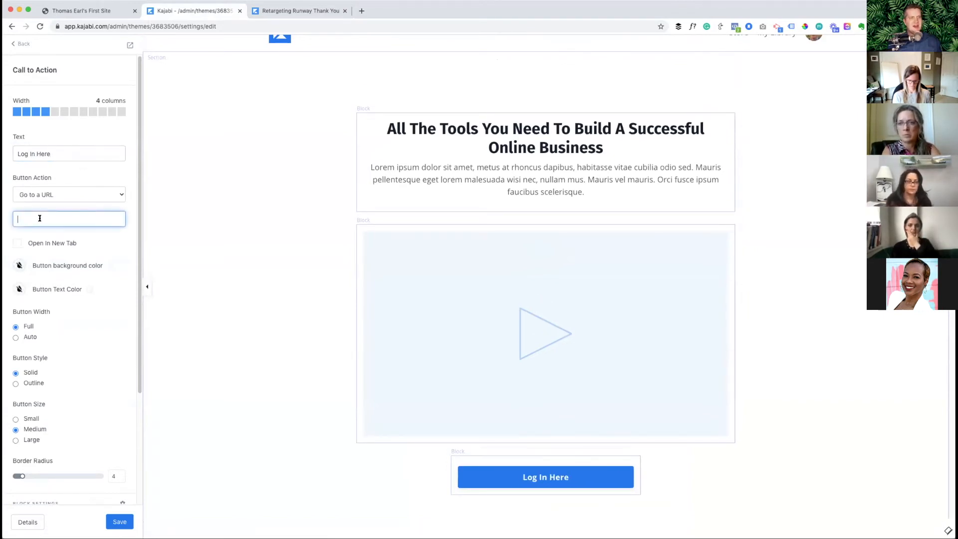
{"action": "type", "text": "https://tomeari.me/rrty"}
{"action": "key", "text": "super+a"}
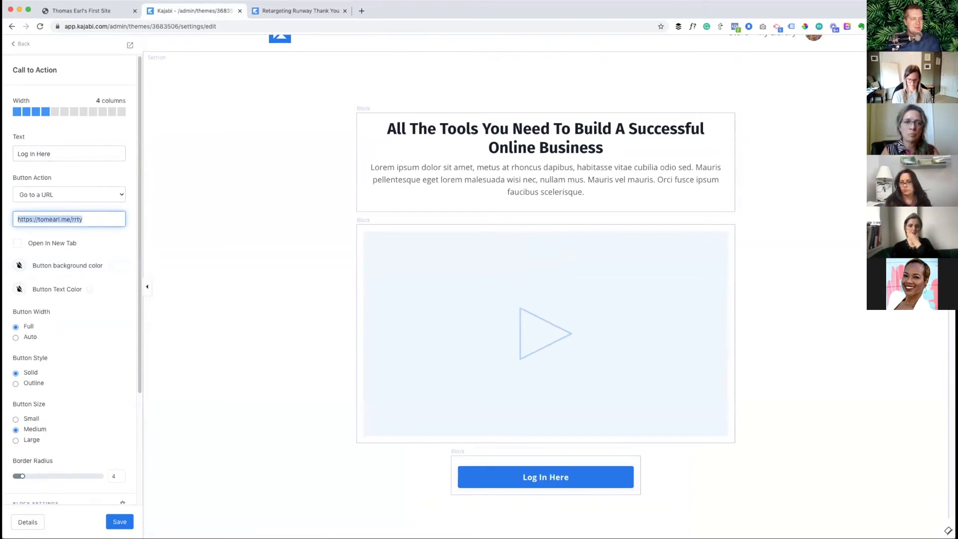
{"action": "key", "text": "BackSpace"}
Leave the call-to-action settings, go back to the page's section list and exit the editor to the Pages overview.
{"action": "scroll", "coordinate": [528, 297], "scroll_direction": "down", "scroll_amount": 5}
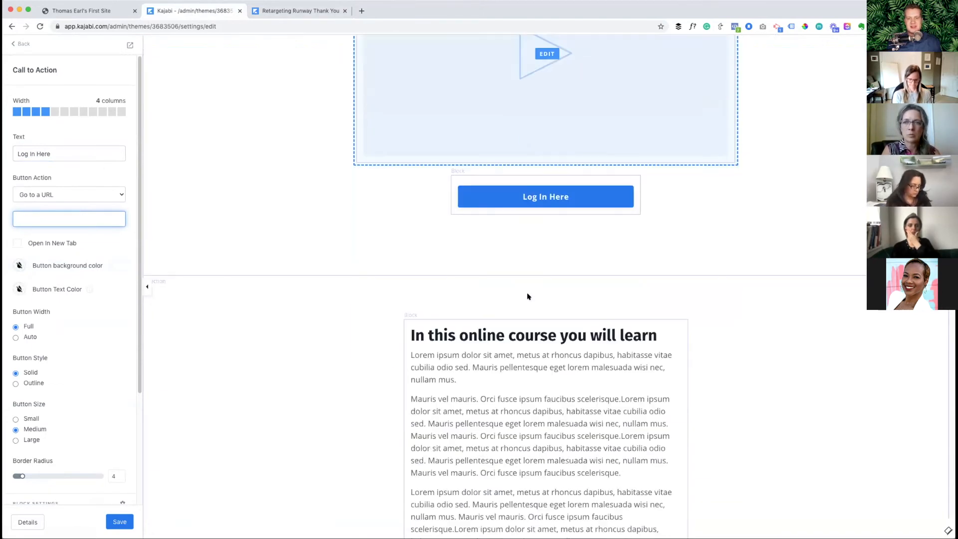
{"action": "scroll", "coordinate": [528, 297], "scroll_direction": "up", "scroll_amount": 10}
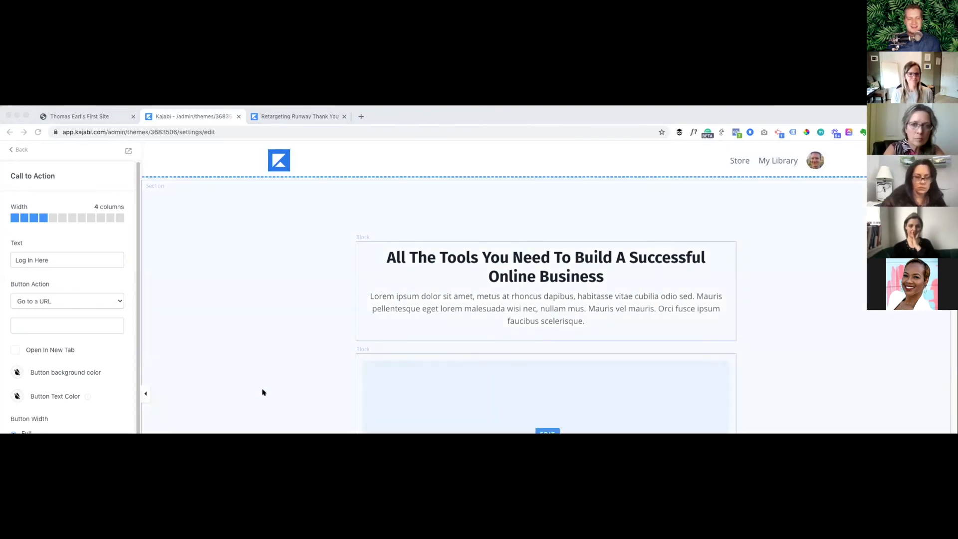
{"action": "left_click", "coordinate": [297, 205]}
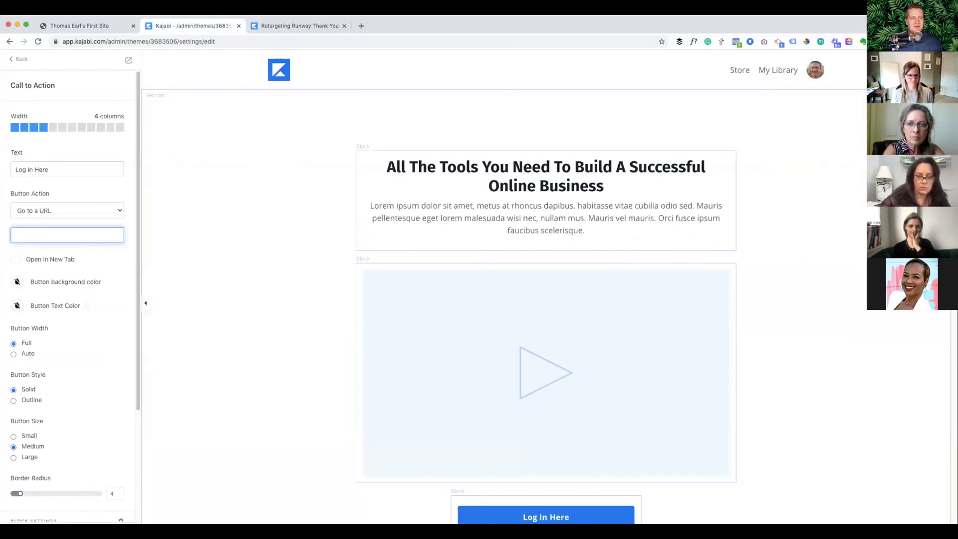
{"action": "left_click", "coordinate": [15, 60]}
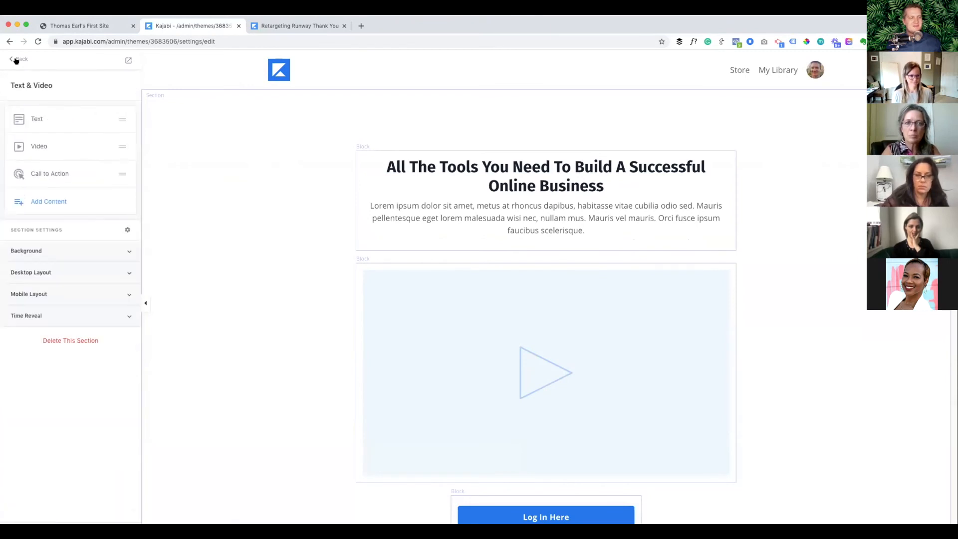
{"action": "left_click", "coordinate": [15, 60]}
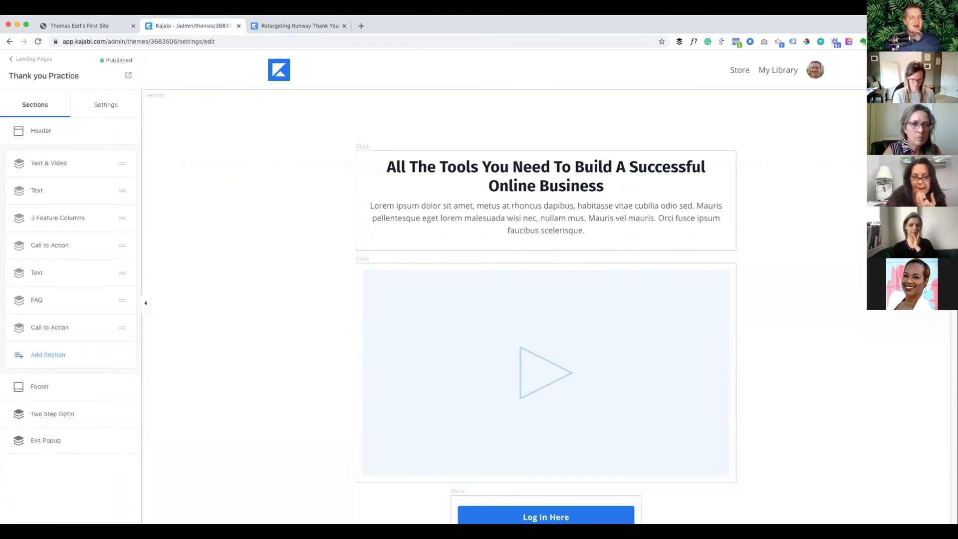
{"action": "key", "text": "super+w"}
{"action": "key", "text": "Escape"}
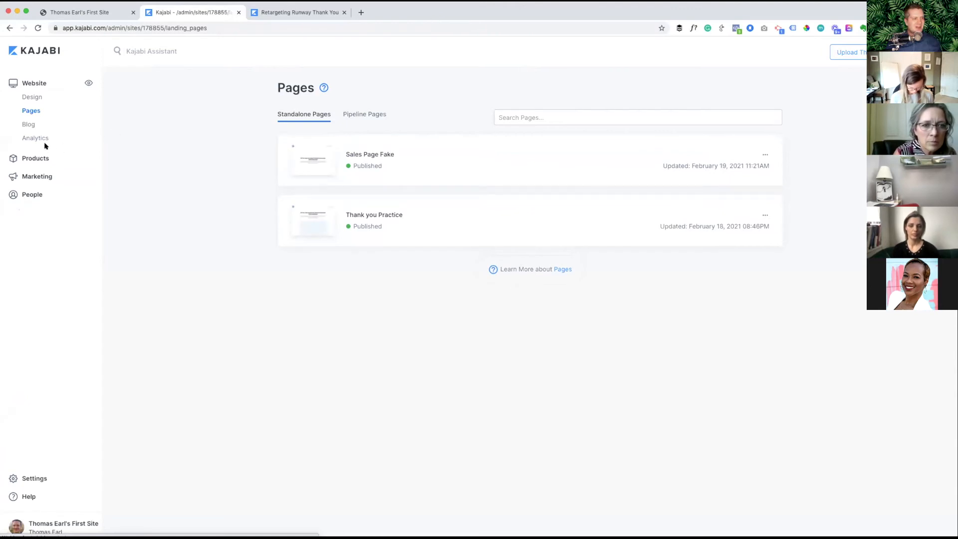
Open Email Campaigns and create a new Email Sequence with the internal title "Testing WElcome".
{"action": "left_click", "coordinate": [186, 48]}
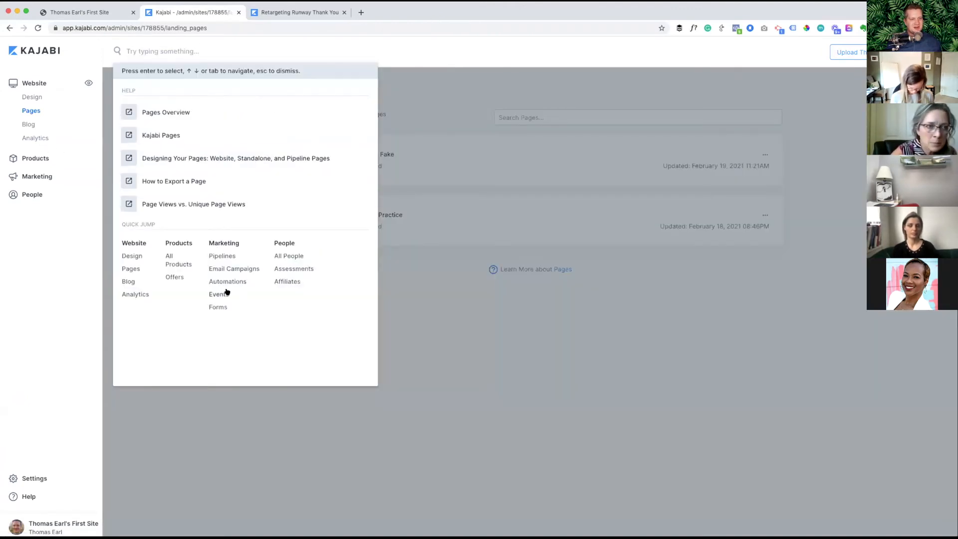
{"action": "left_click", "coordinate": [227, 270]}
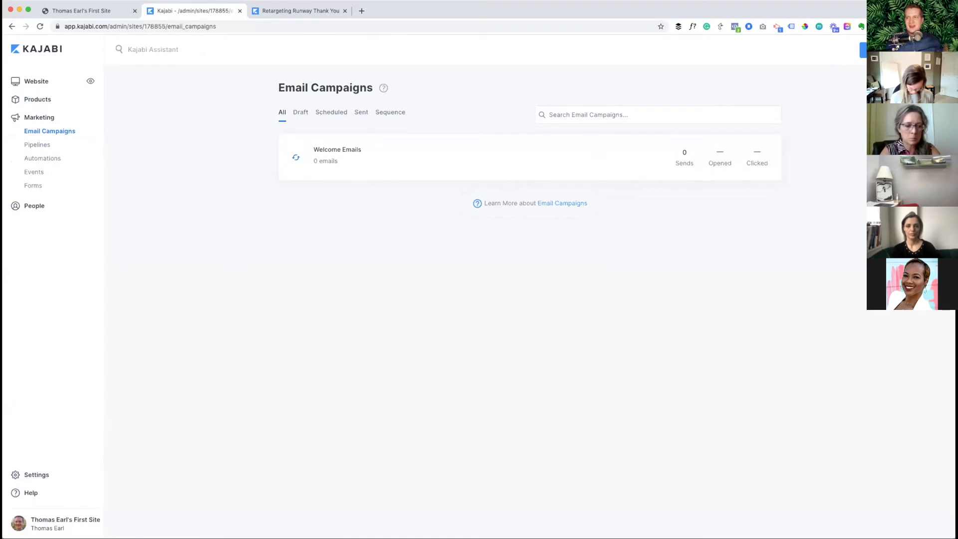
{"action": "left_click", "coordinate": [863, 50]}
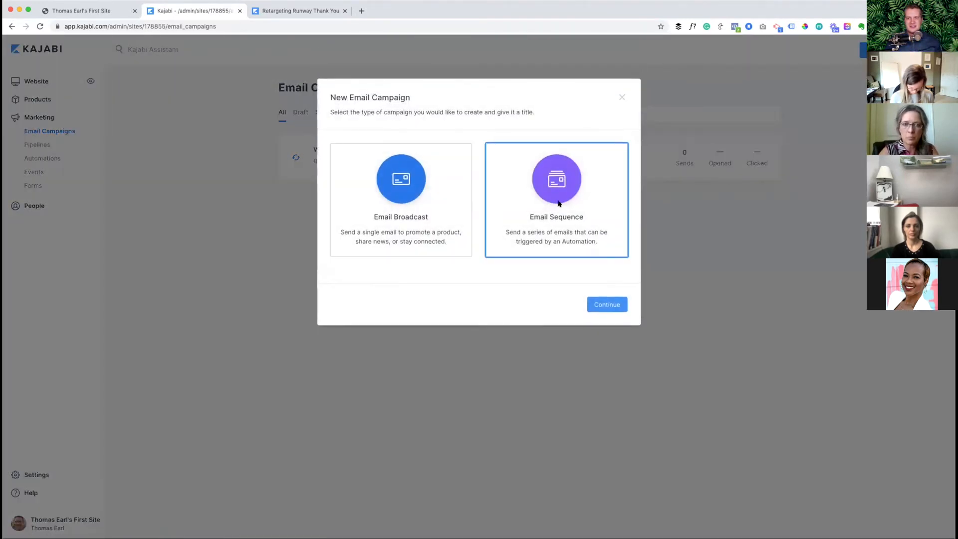
{"action": "left_click", "coordinate": [556, 195]}
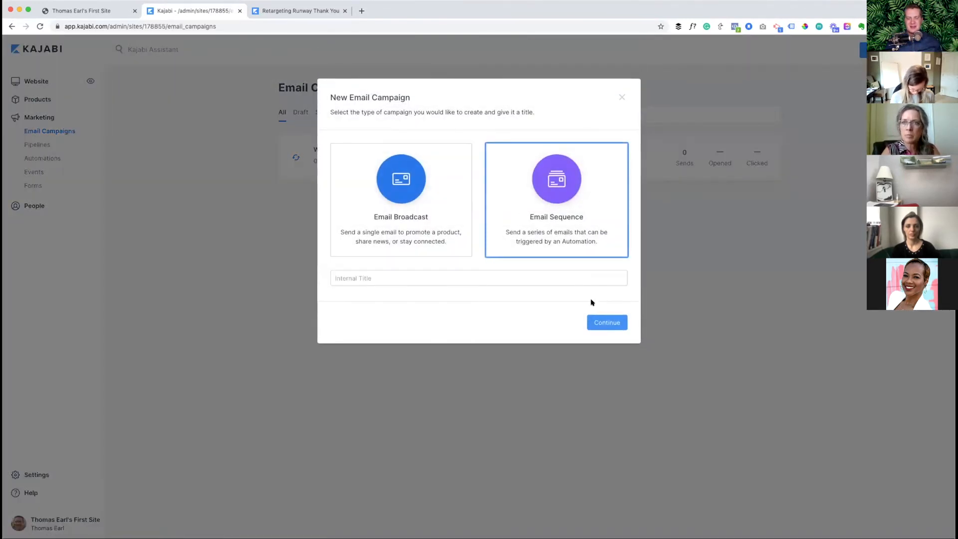
{"action": "left_click", "coordinate": [408, 281]}
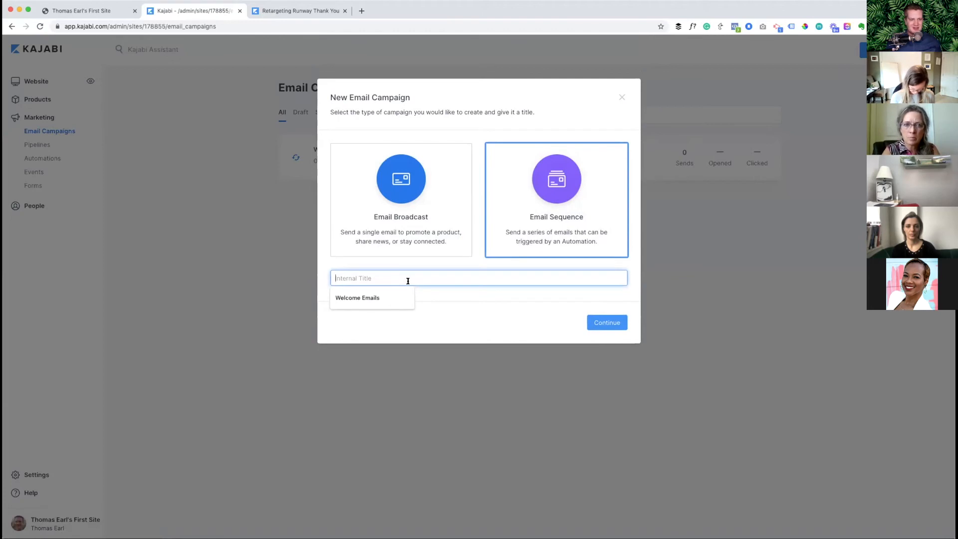
{"action": "type", "text": "Testing WElcome"}
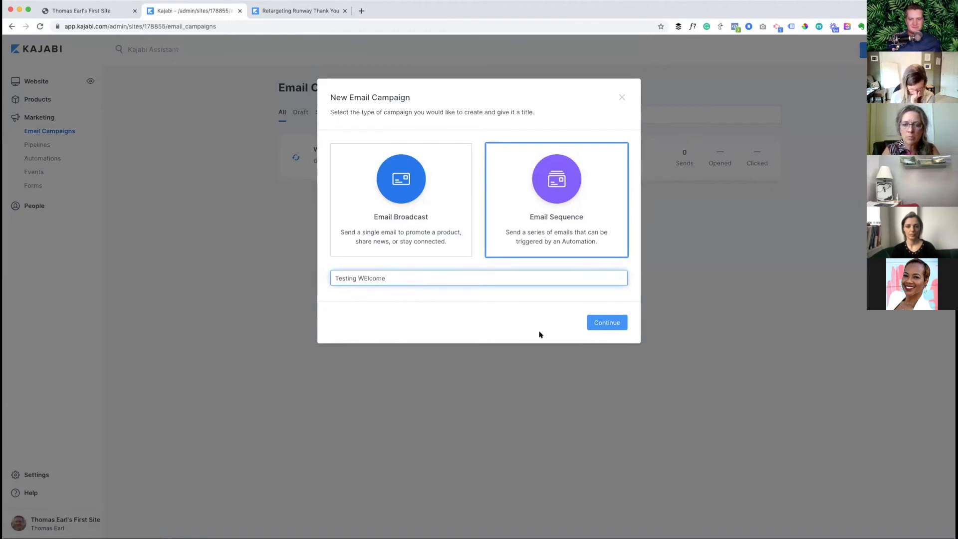
{"action": "left_click", "coordinate": [608, 322]}
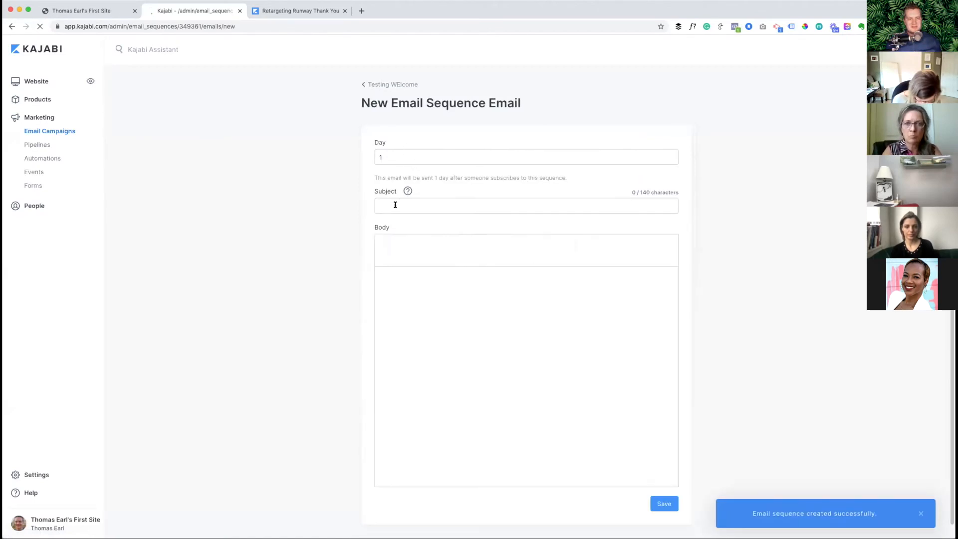
Set the day 1 email's subject to "Welcome" and start its body with the lines "Welcome!" and "Here is your day 1.".
{"action": "left_click", "coordinate": [395, 205]}
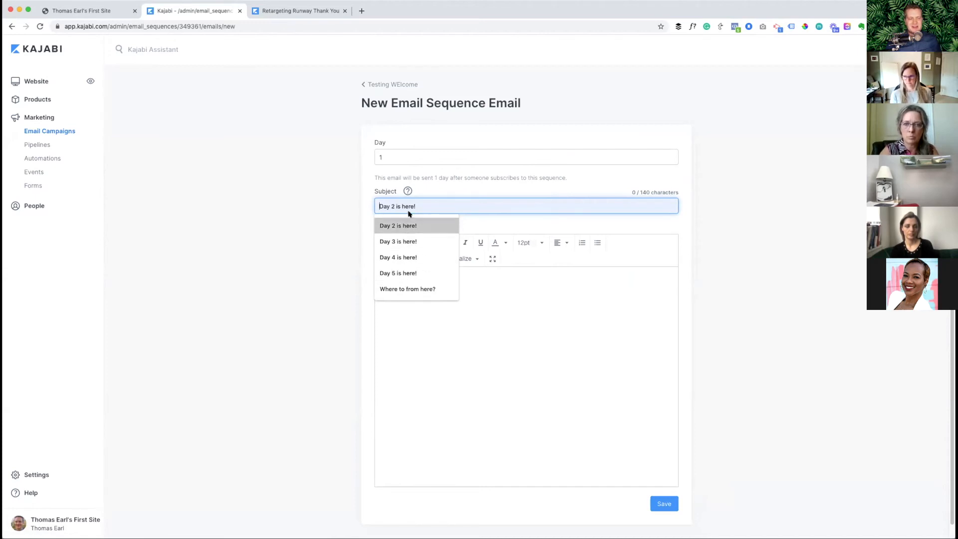
{"action": "type", "text": "Welcome"}
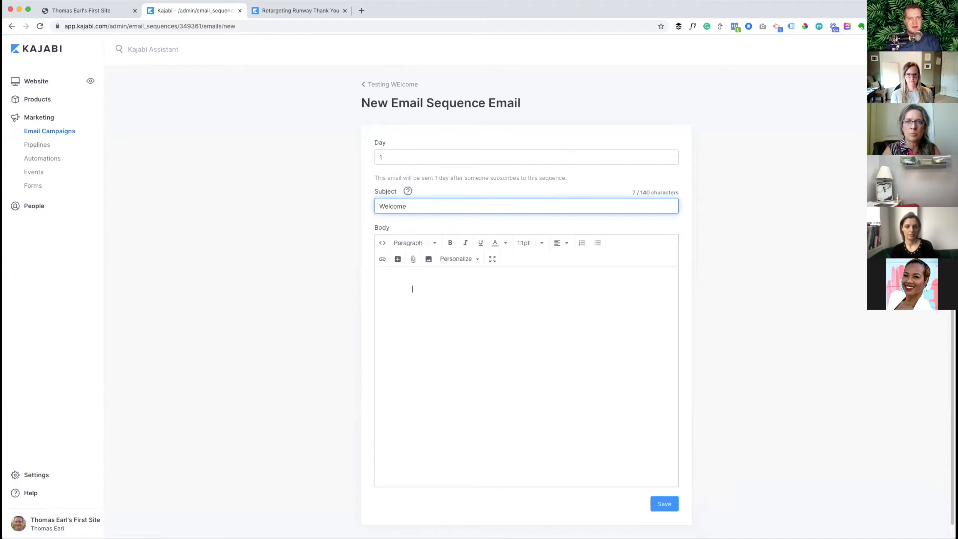
{"action": "left_click", "coordinate": [413, 289]}
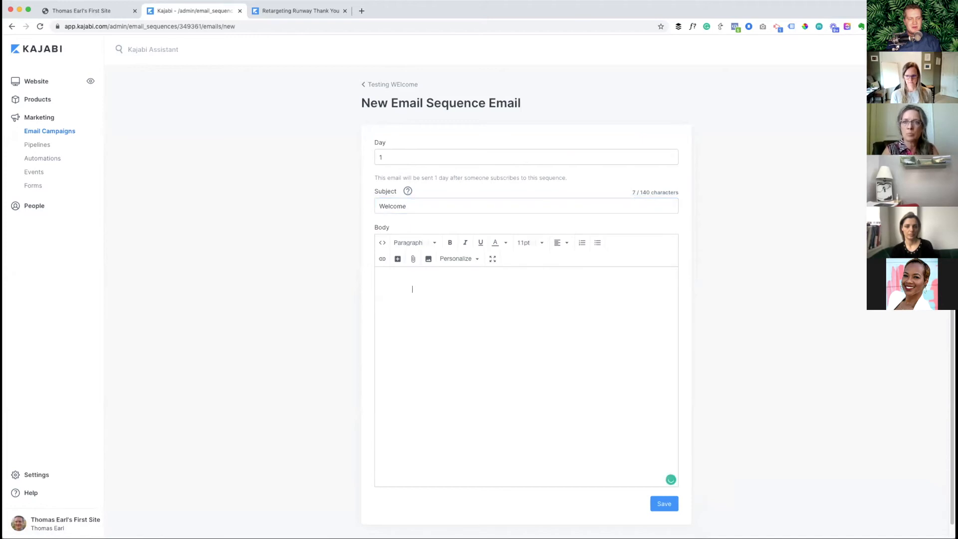
{"action": "type", "text": "Here is your day 1."}
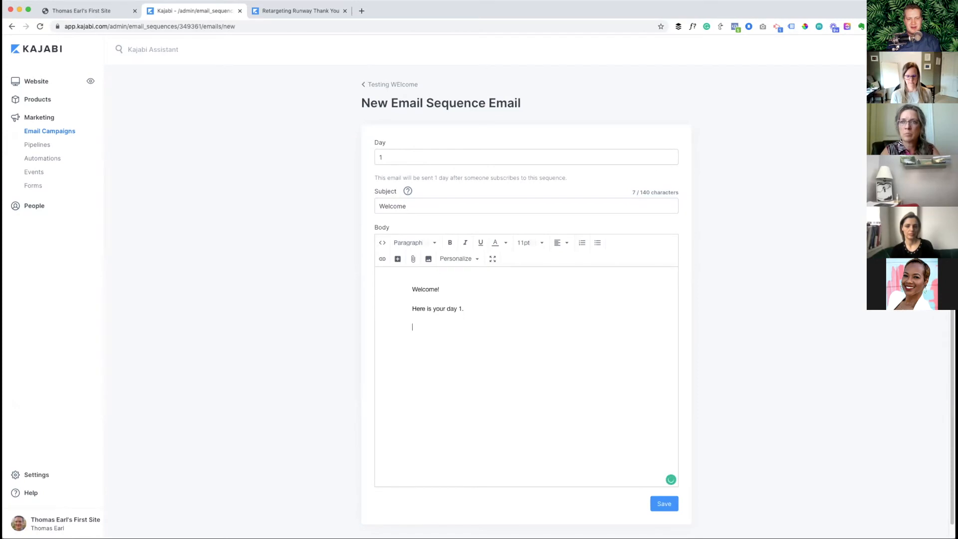
Add the body lines "Welcome! I am so grateful. Over these next 5 days." and "Or once a wee." to the day 1 email.
{"action": "key", "text": "Return"}
{"action": "type", "text": "Welcome! I am so grateful."}
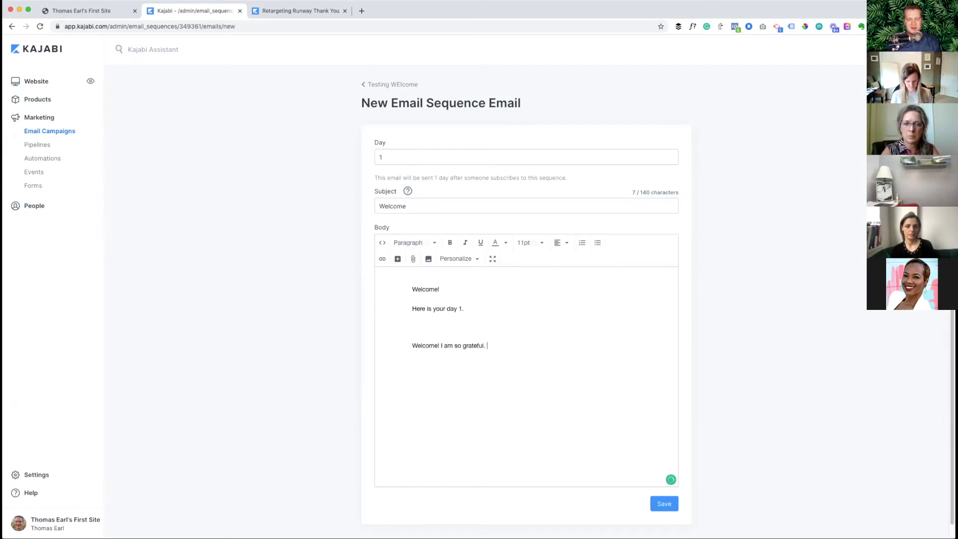
{"action": "type", "text": "xt t6"}
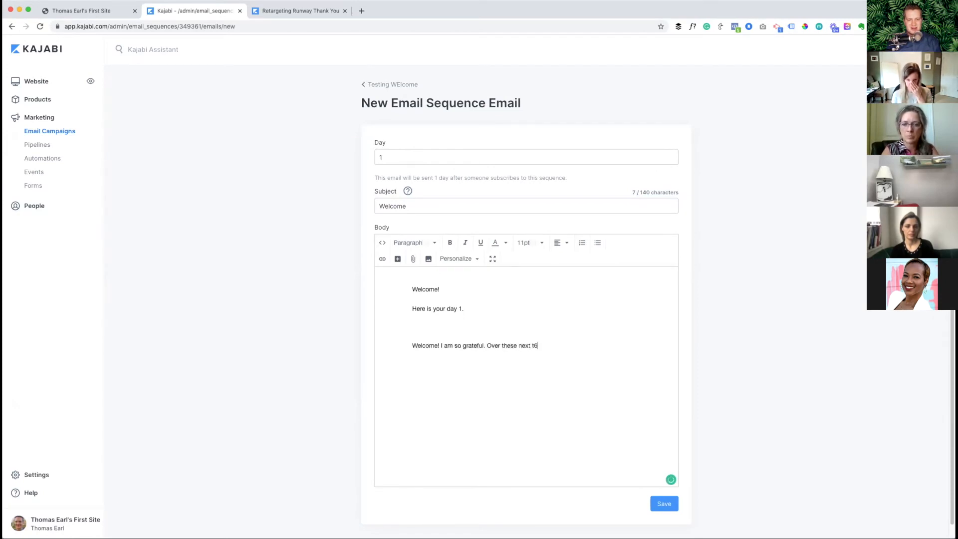
{"action": "type", "text": " da 5 day"}
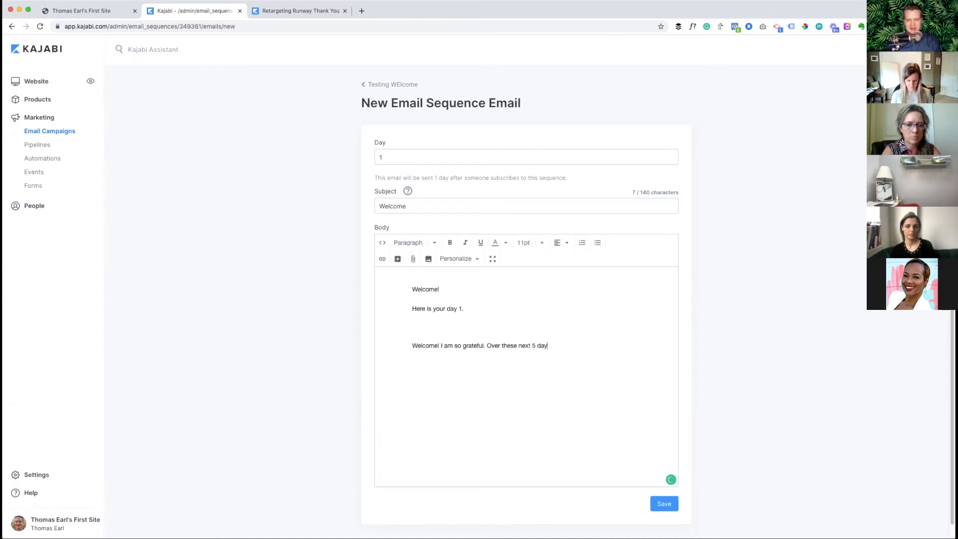
{"action": "type", "text": "wee."}
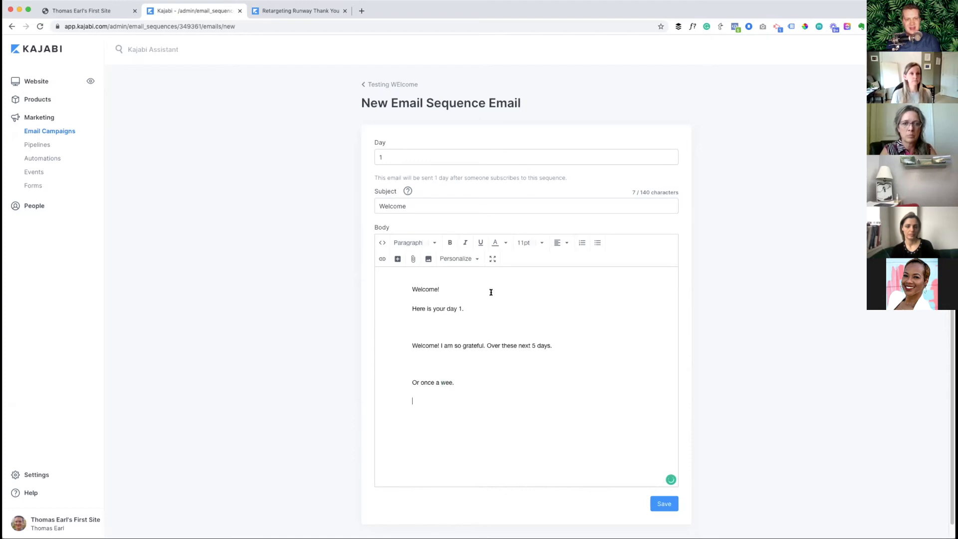
Insert the First Name personalization field at the end of the day 1 email's body and save the email.
{"action": "left_click", "coordinate": [475, 260]}
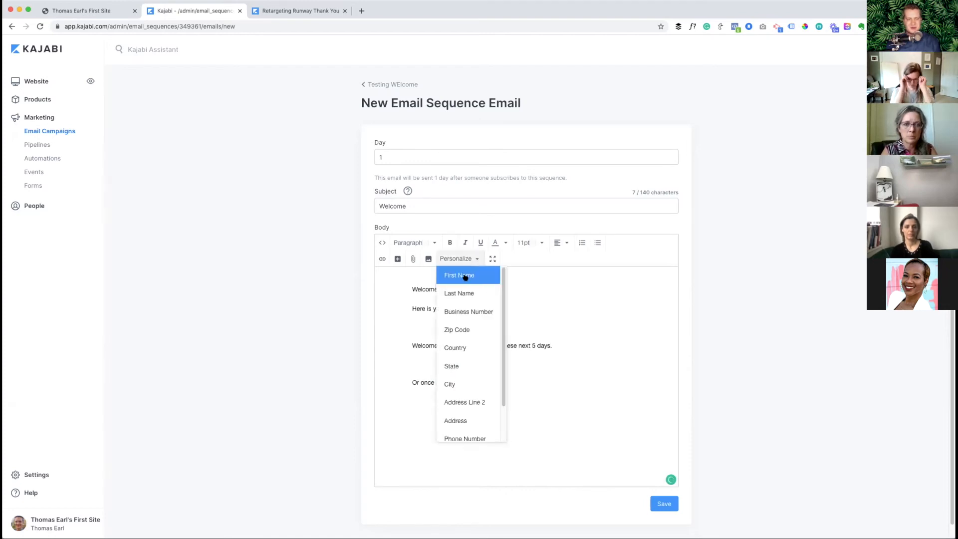
{"action": "left_click", "coordinate": [464, 275]}
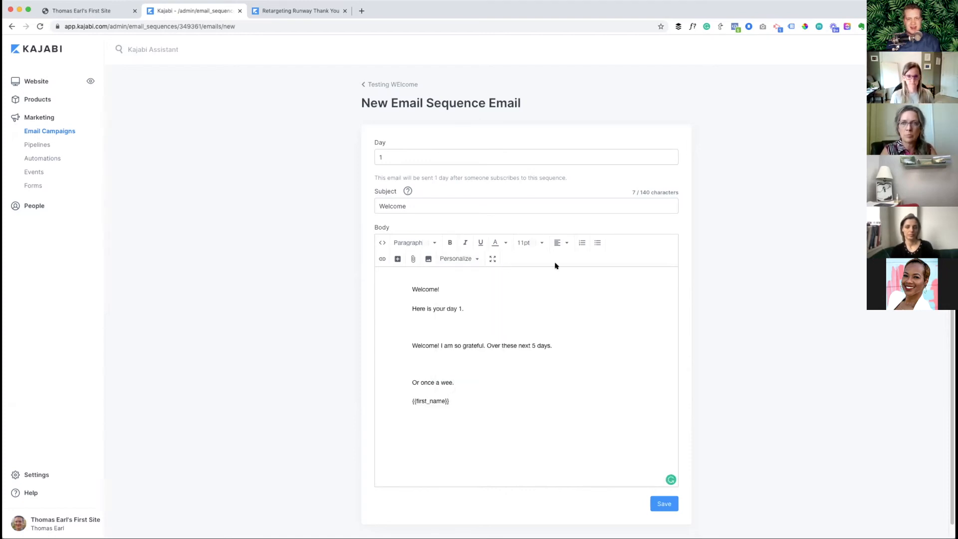
{"action": "left_click", "coordinate": [428, 259]}
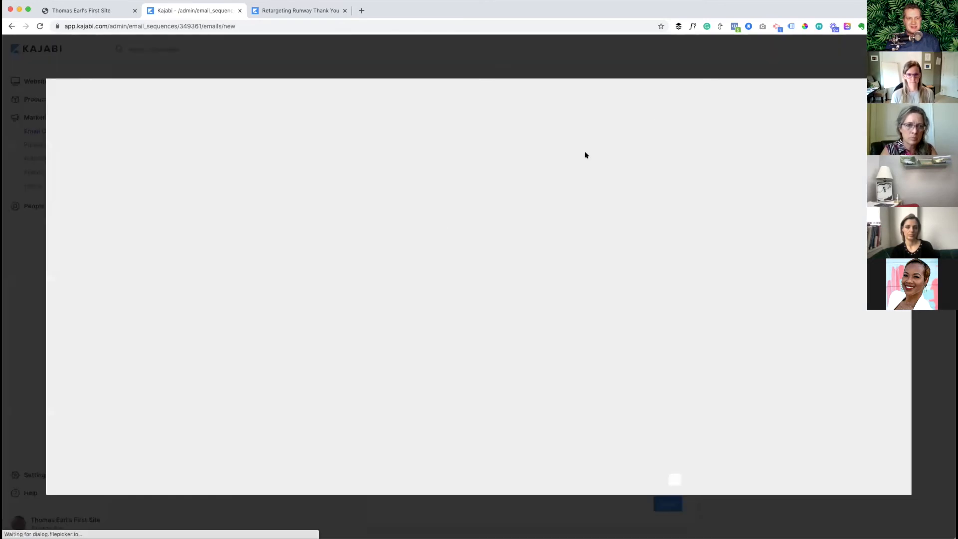
{"action": "key", "text": "Escape"}
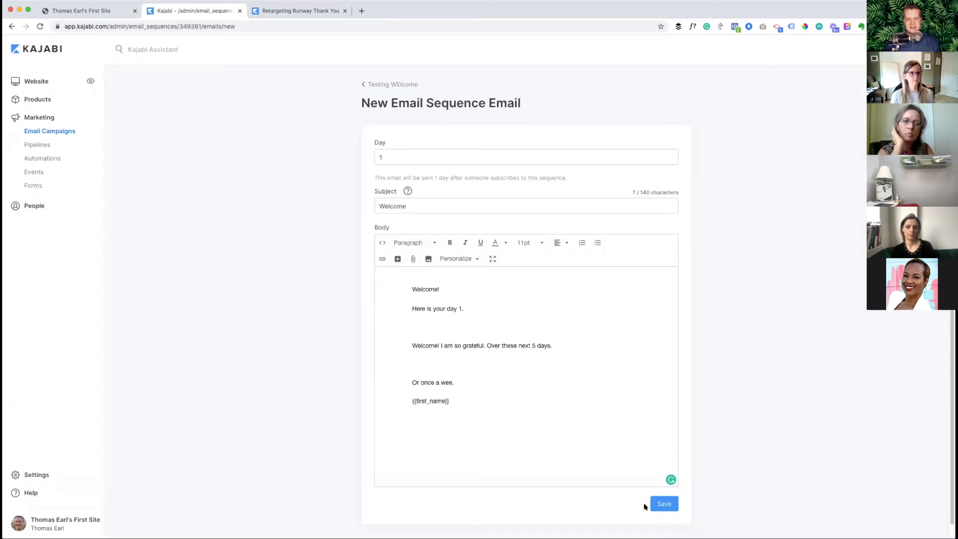
{"action": "left_click", "coordinate": [667, 509]}
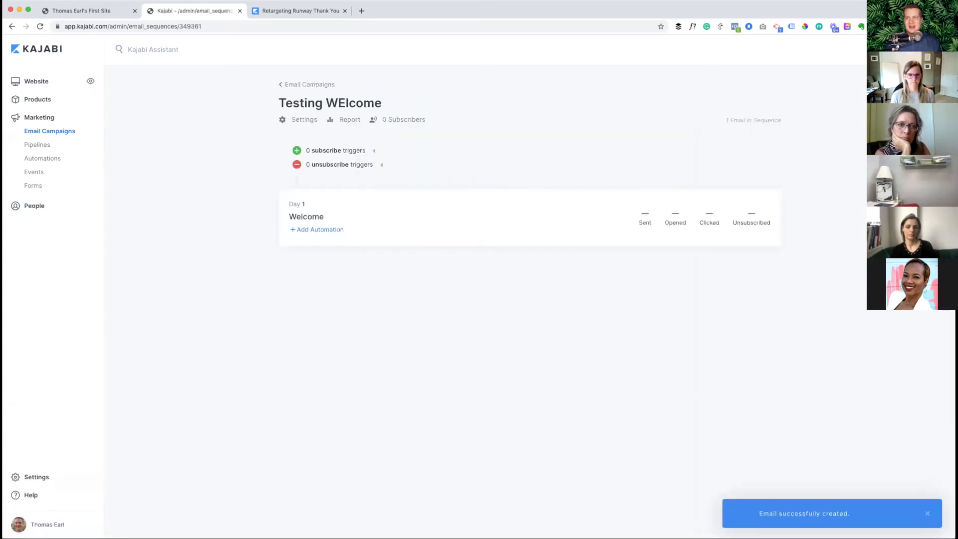
Add a second email to the sequence for day 7 with the subject "Week 2!" and the body "Week 2 waho!!", and save it.
{"action": "left_click", "coordinate": [699, 78]}
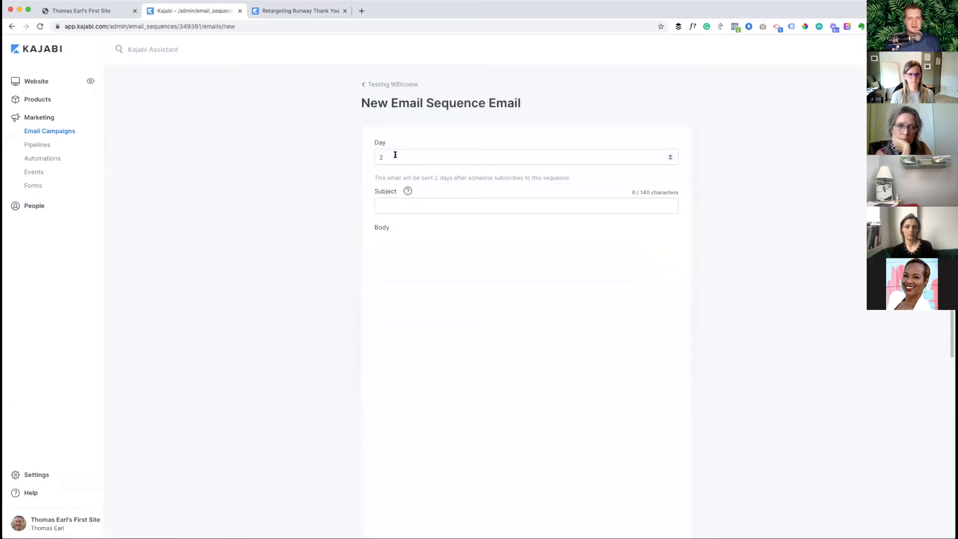
{"action": "type", "text": "7"}
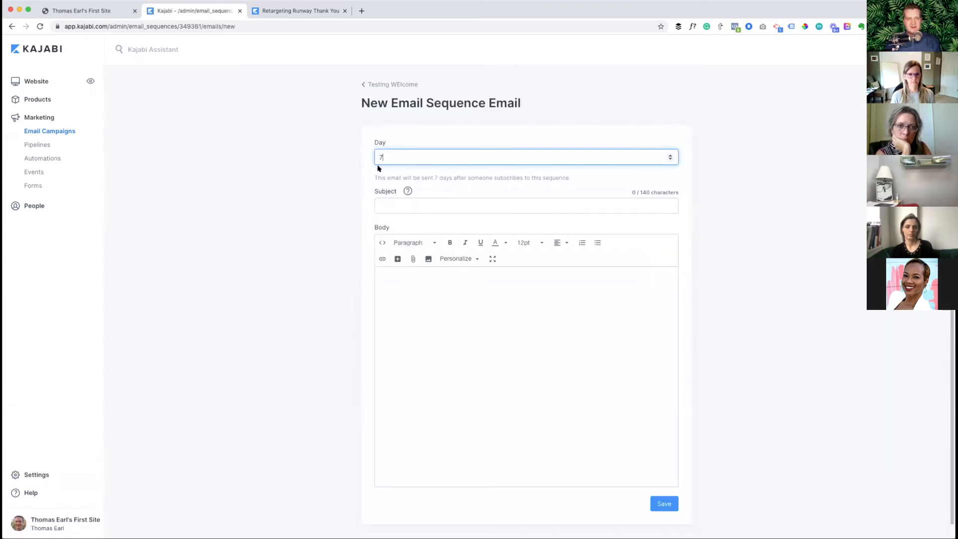
{"action": "left_click", "coordinate": [394, 203]}
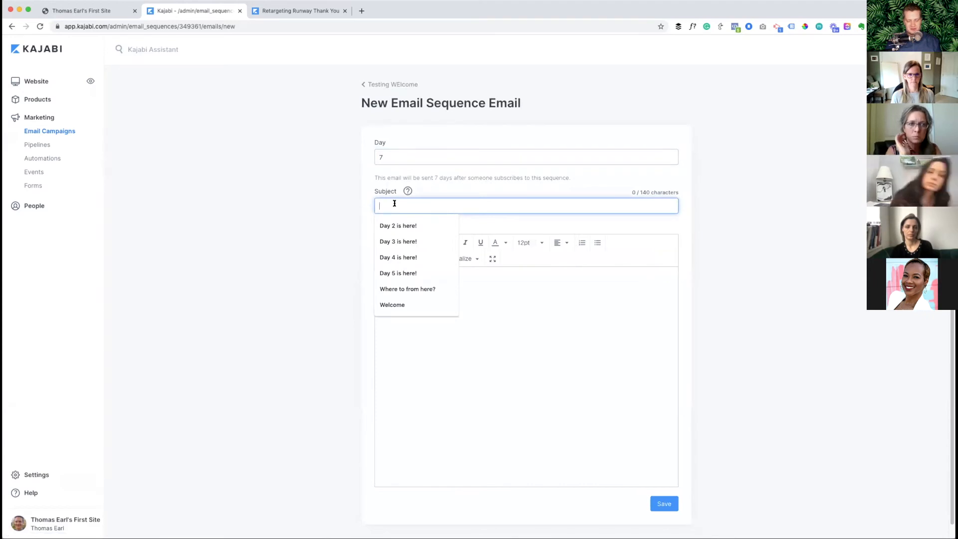
{"action": "type", "text": "Week 2!"}
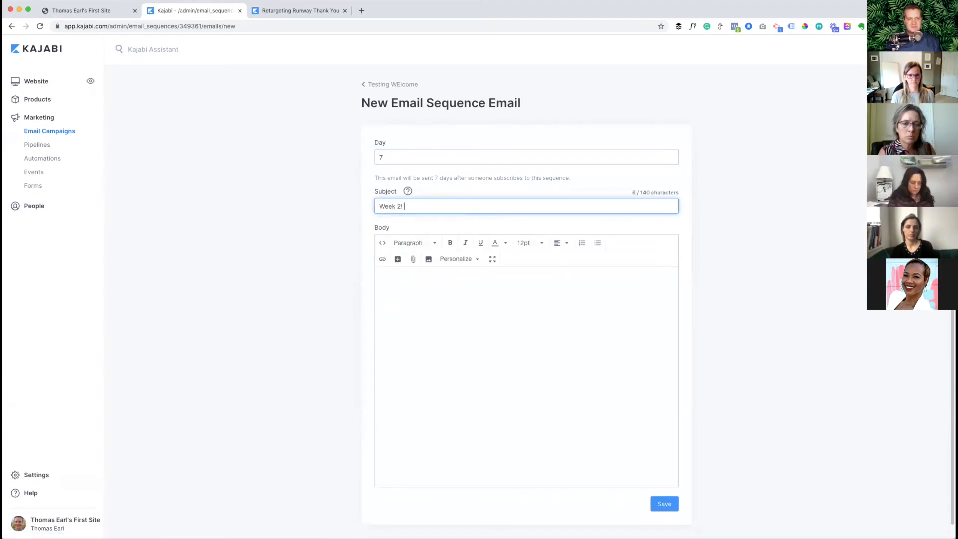
{"action": "left_click", "coordinate": [422, 283]}
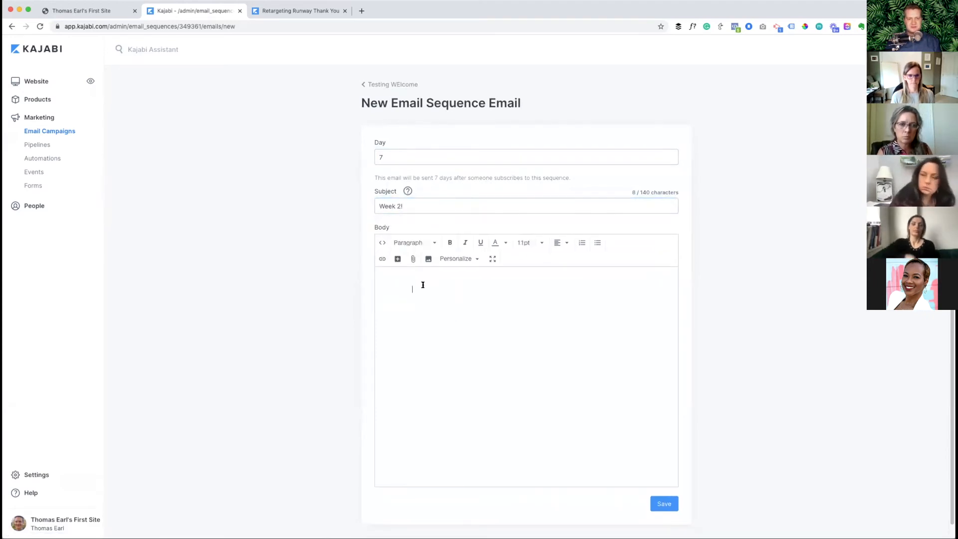
{"action": "type", "text": "Week 2 waho!!"}
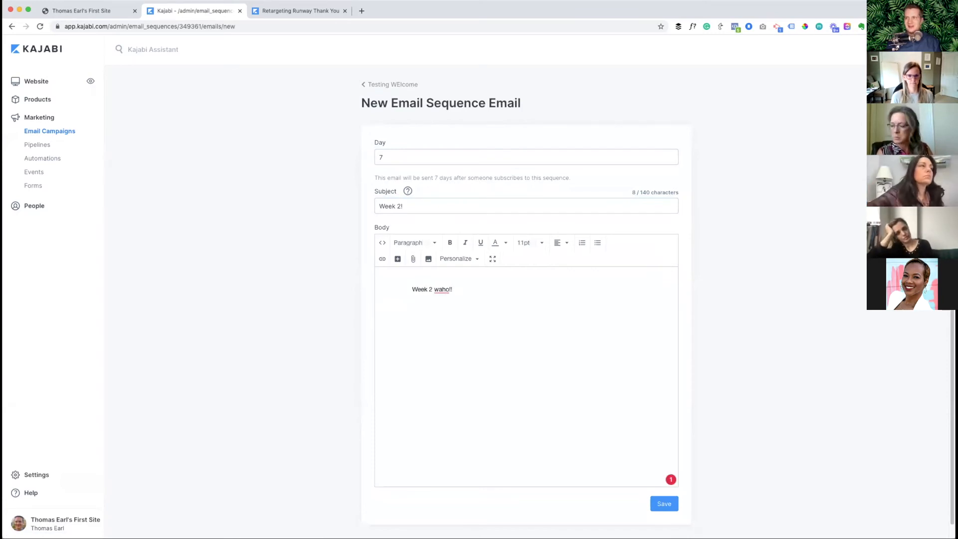
{"action": "left_click", "coordinate": [664, 503]}
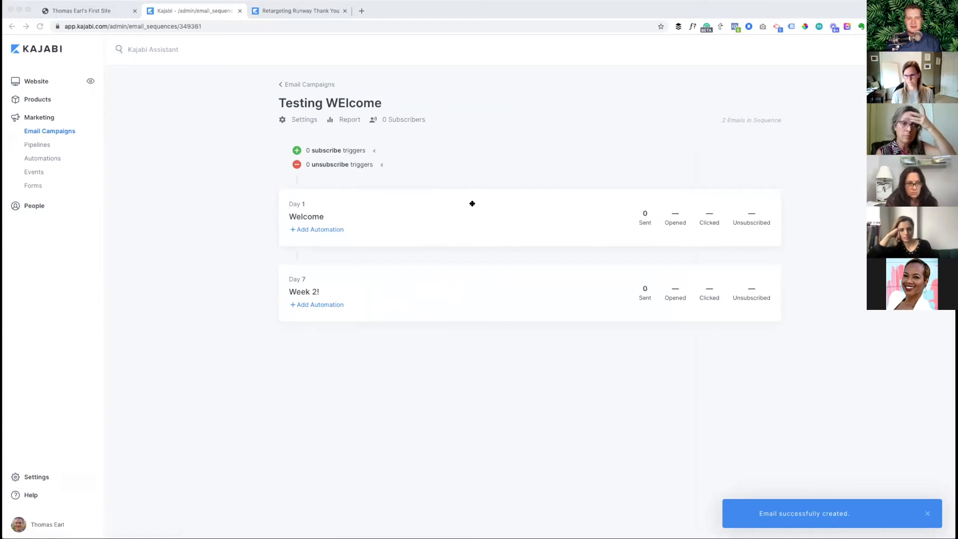
{"action": "left_click", "coordinate": [91, 326]}
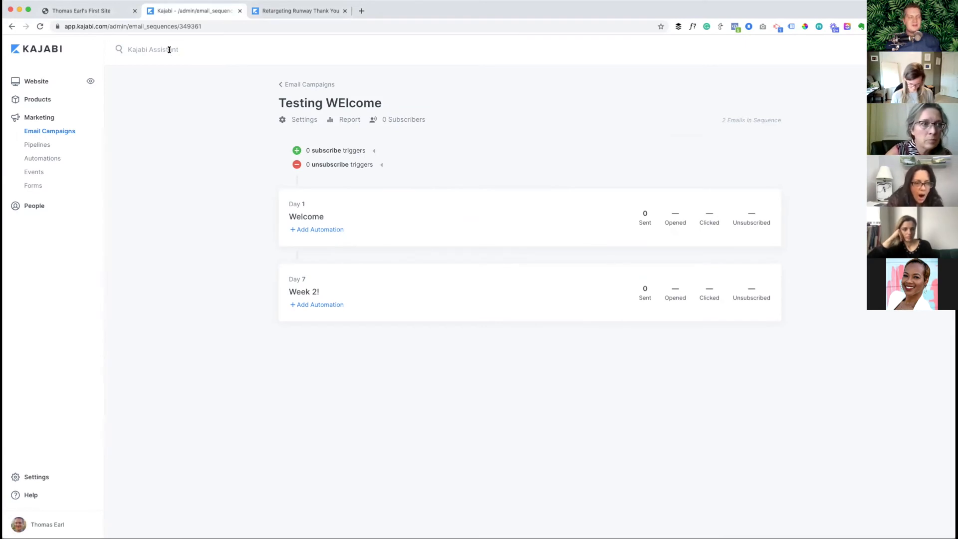
{"action": "left_click", "coordinate": [169, 50]}
{"action": "left_click", "coordinate": [425, 428]}
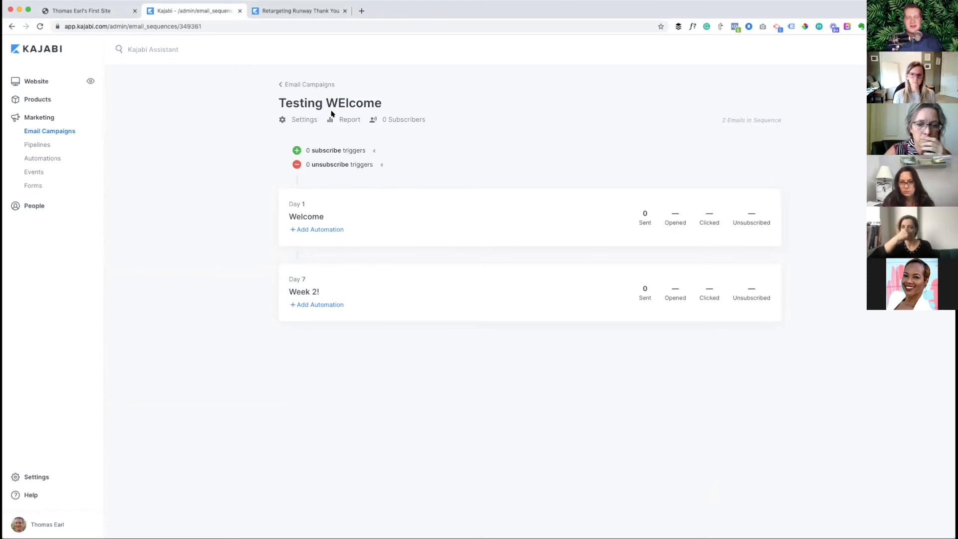
Open the Fake Course offer for editing from the product offers and go to its After Purchase settings.
{"action": "left_click", "coordinate": [39, 100]}
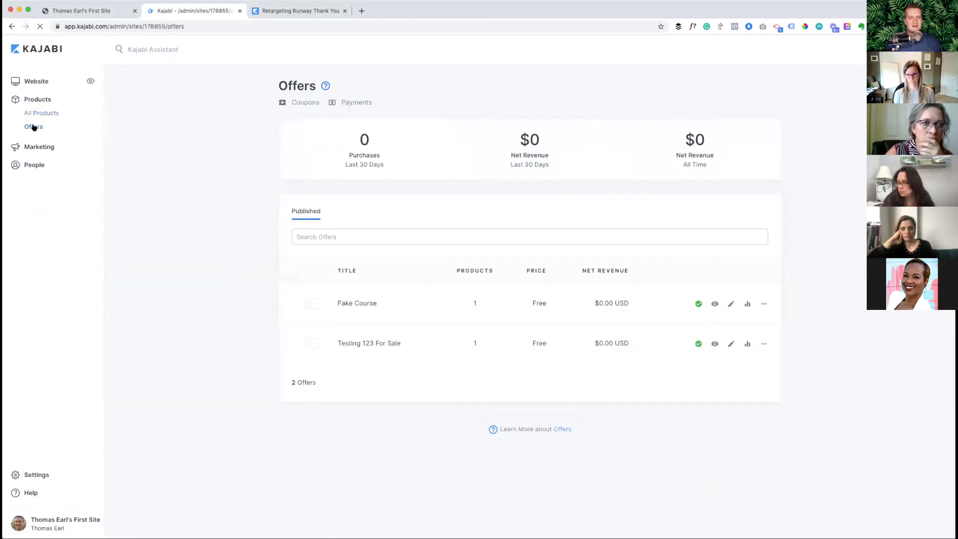
{"action": "left_click", "coordinate": [358, 301]}
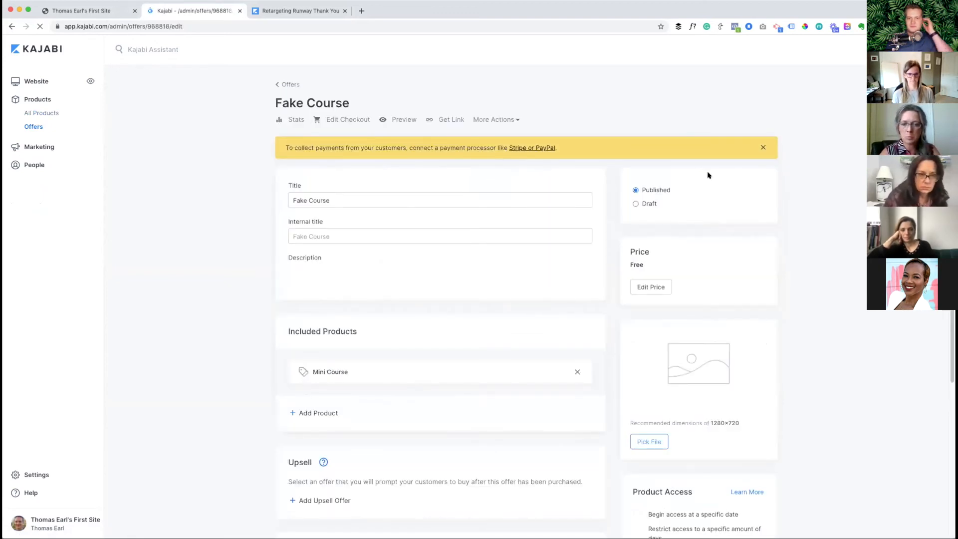
{"action": "scroll", "coordinate": [722, 356], "scroll_direction": "down", "scroll_amount": 6}
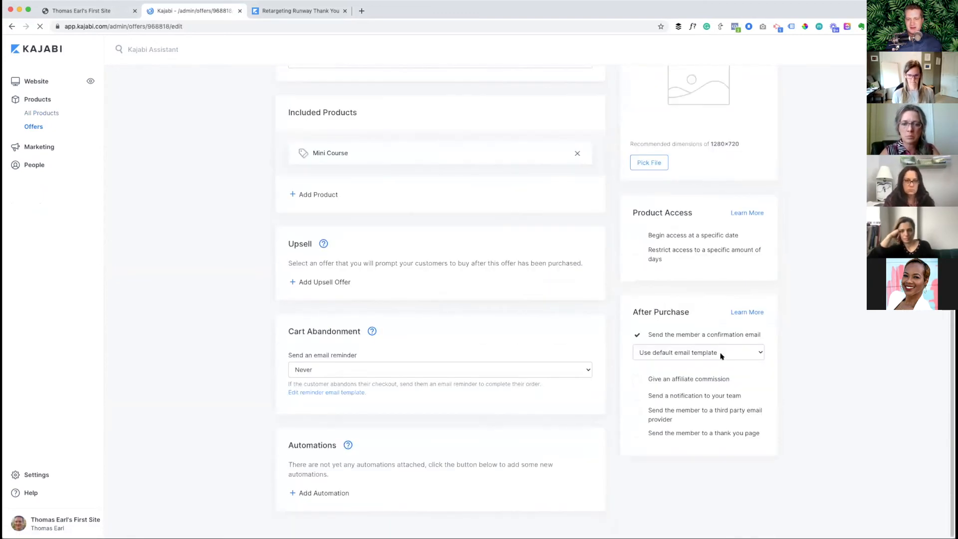
Have the offer send members to a thank you page after purchase, using the landing page "Thank you Practice".
{"action": "left_click", "coordinate": [637, 434]}
{"action": "scroll", "coordinate": [644, 424], "scroll_direction": "down", "scroll_amount": 2}
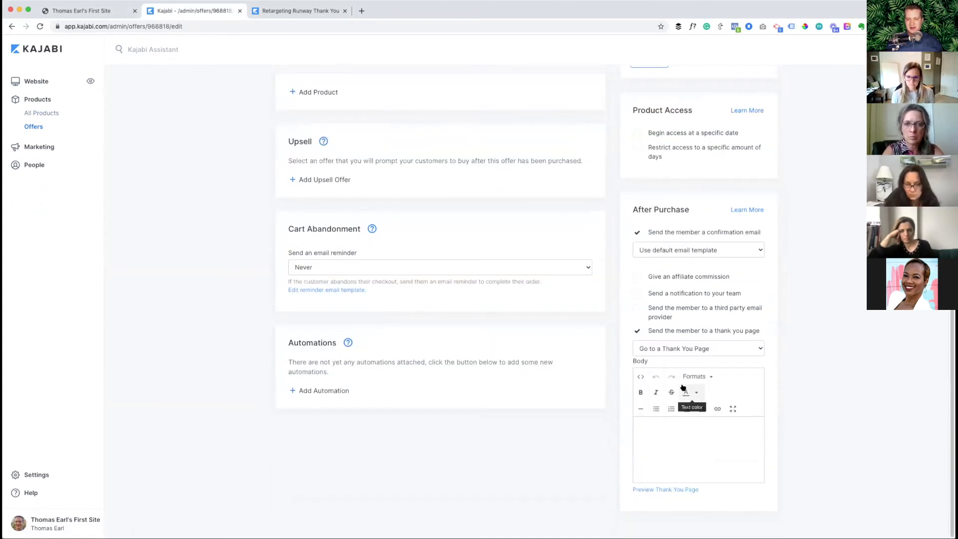
{"action": "left_click", "coordinate": [677, 350]}
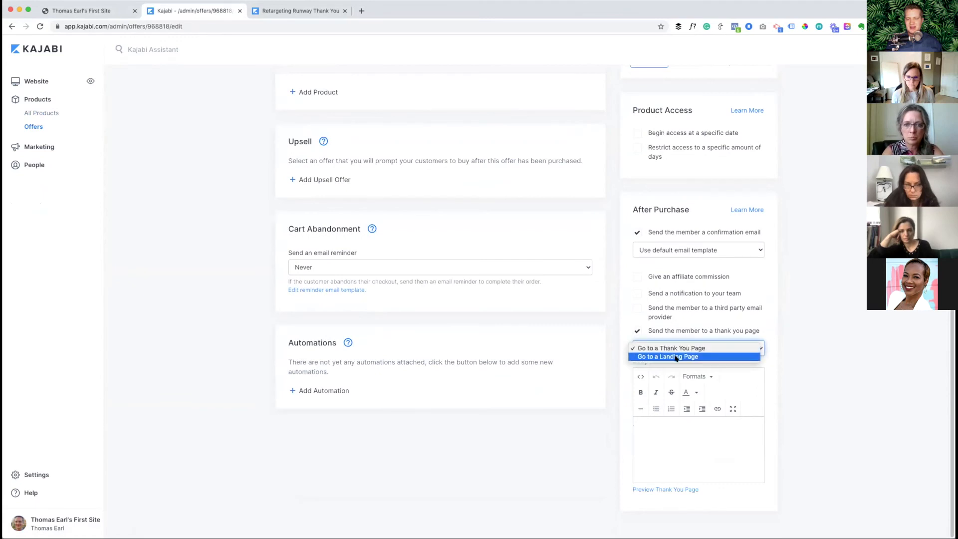
{"action": "left_click", "coordinate": [676, 357]}
{"action": "left_click", "coordinate": [679, 479]}
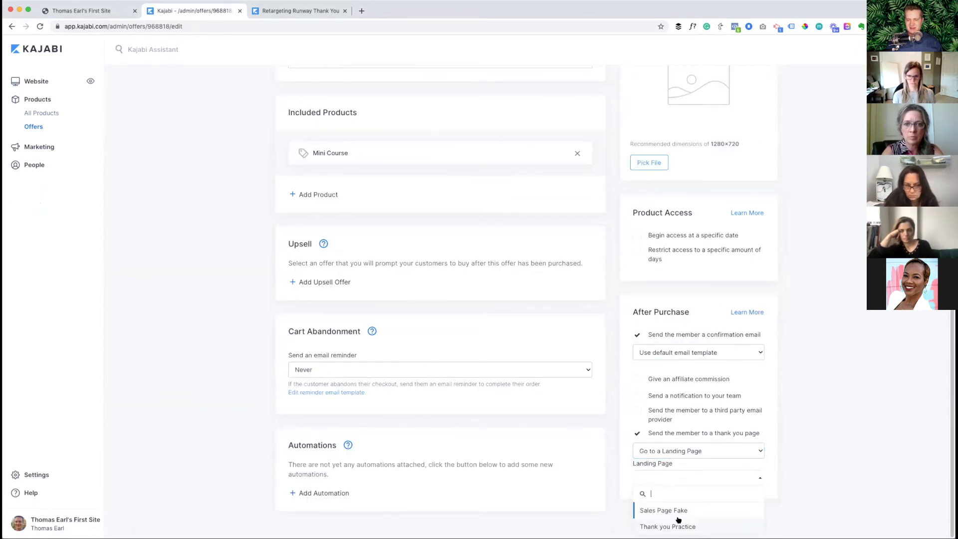
{"action": "left_click", "coordinate": [679, 524]}
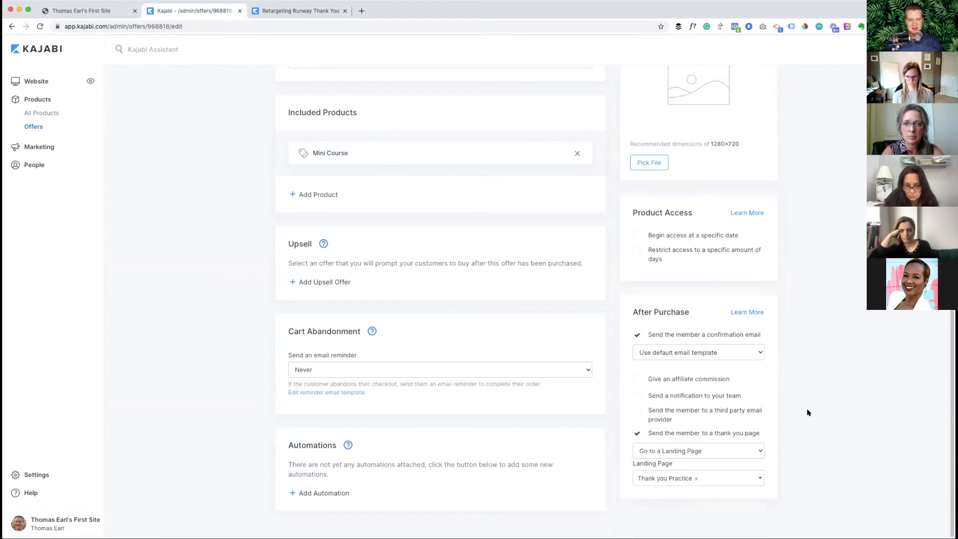
Add an automation to the Fake Course offer that subscribes buyers to the "Testing WElcome" email sequence when the offer is purchased, and save it.
{"action": "left_click", "coordinate": [328, 494]}
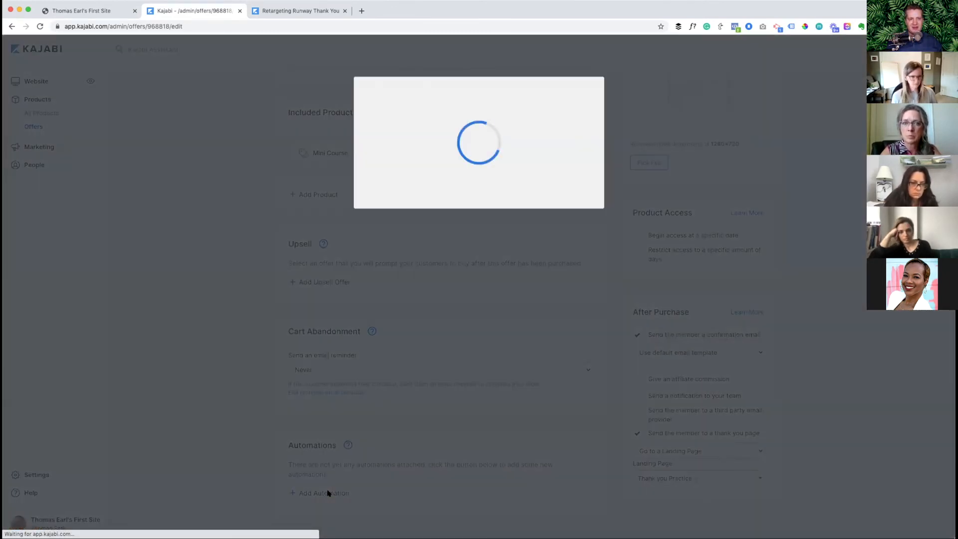
{"action": "left_click", "coordinate": [429, 155]}
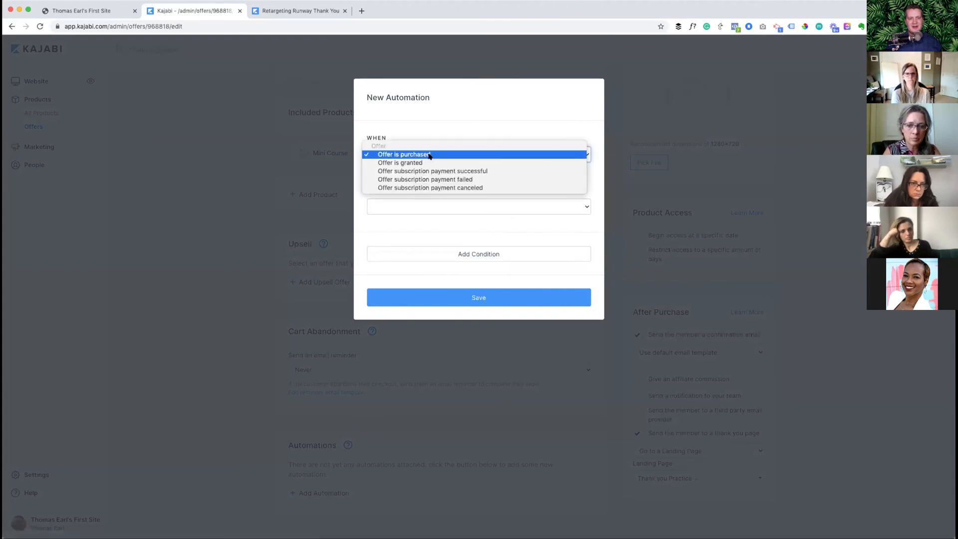
{"action": "left_click", "coordinate": [429, 154]}
{"action": "left_click", "coordinate": [412, 207]}
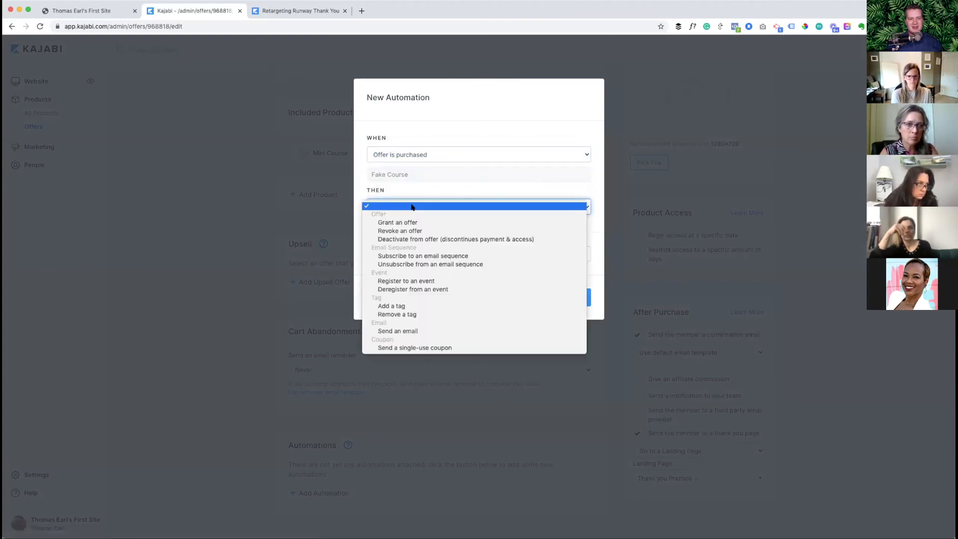
{"action": "left_click", "coordinate": [433, 257]}
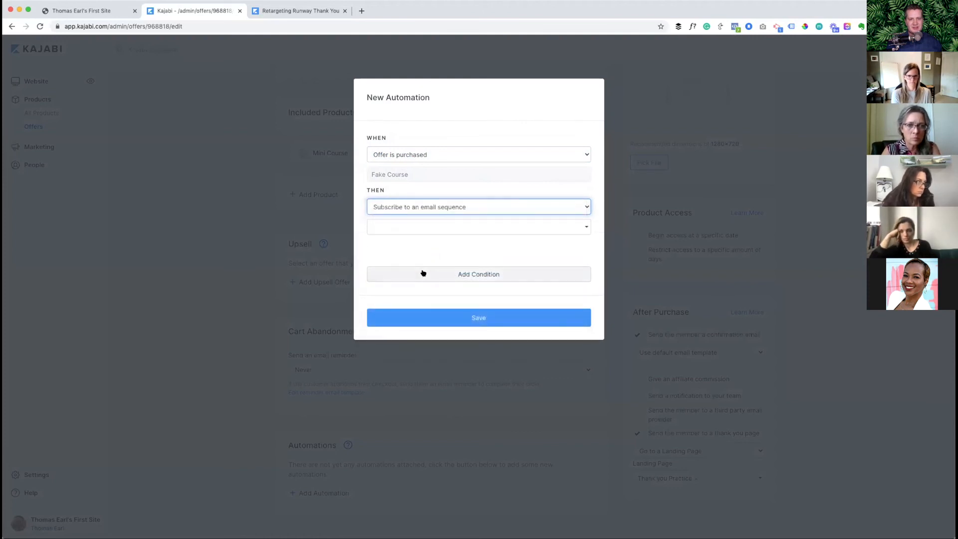
{"action": "left_click", "coordinate": [418, 229]}
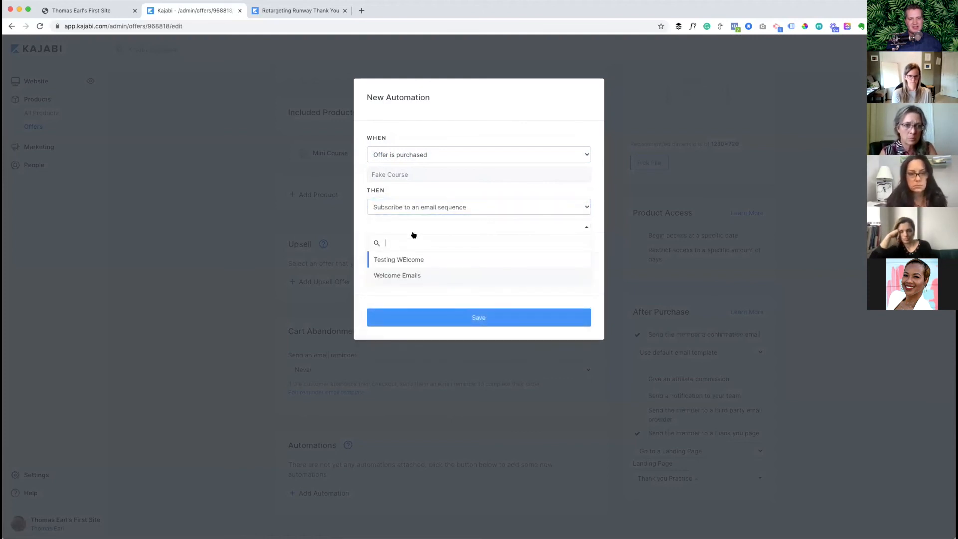
{"action": "left_click", "coordinate": [402, 259]}
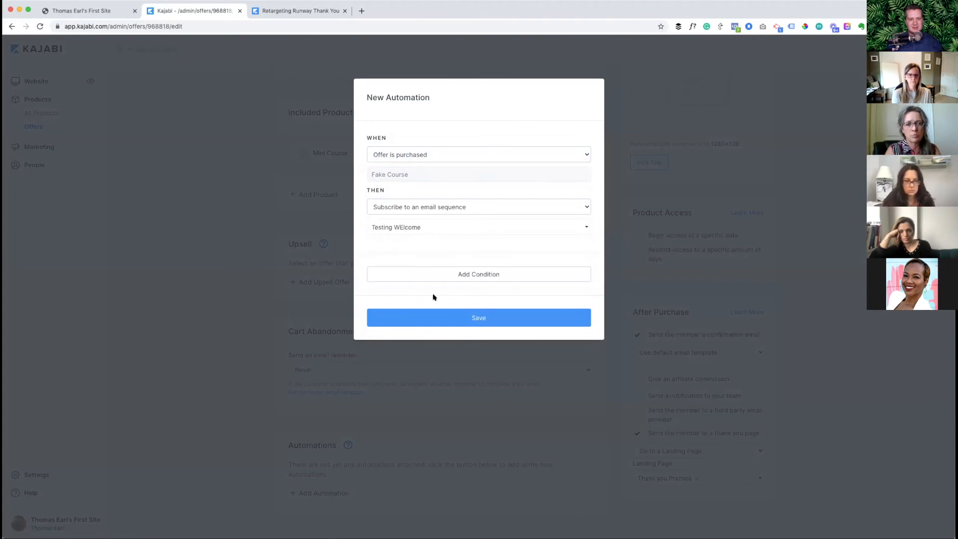
{"action": "left_click", "coordinate": [459, 318]}
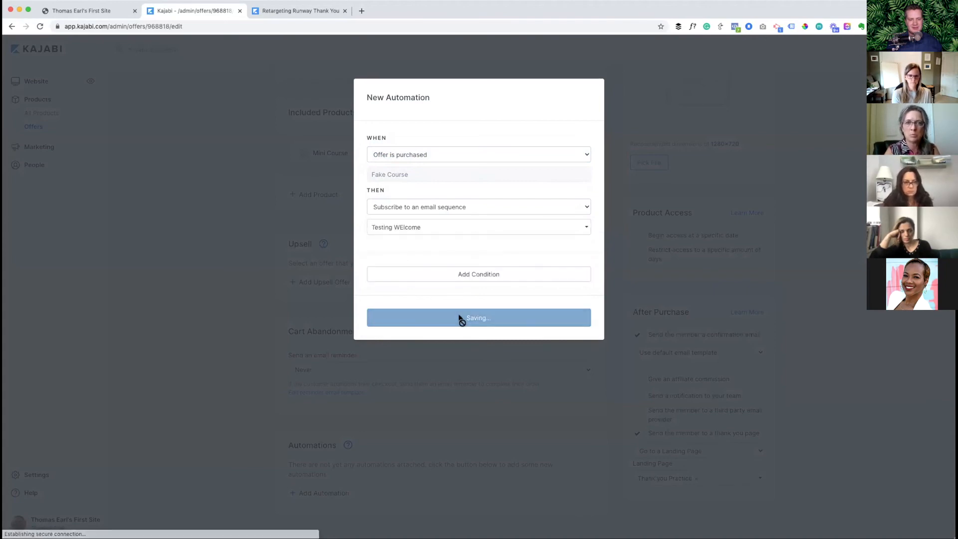
{"action": "scroll", "coordinate": [342, 333], "scroll_direction": "down", "scroll_amount": 2}
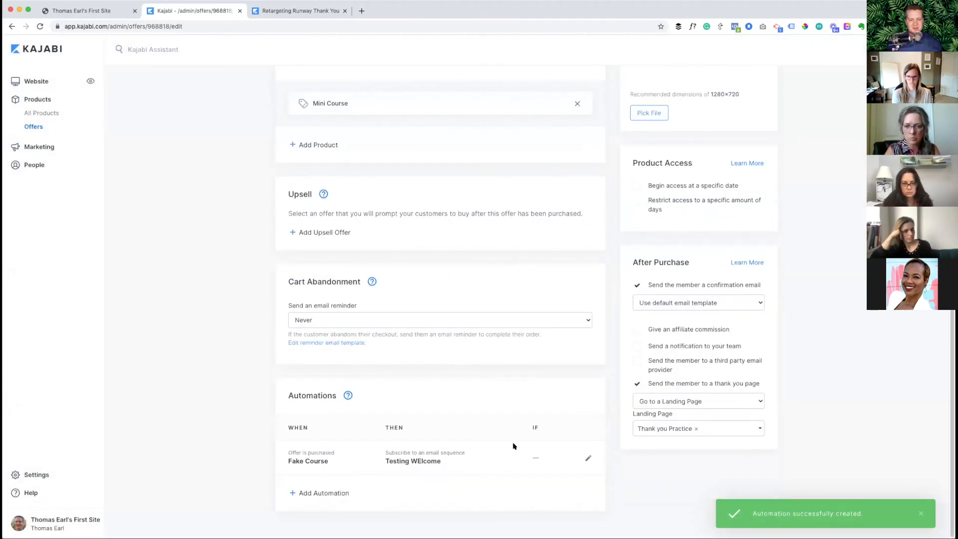
Add a second automation that subscribes members to the "Testing WElcome" email sequence when the Fake Course offer is granted, and save it.
{"action": "left_click", "coordinate": [332, 494]}
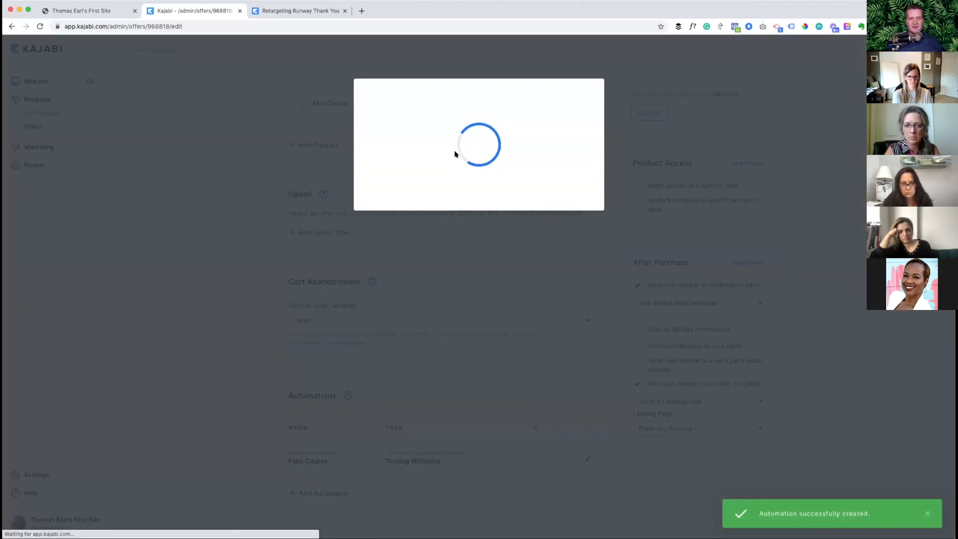
{"action": "left_click", "coordinate": [455, 154]}
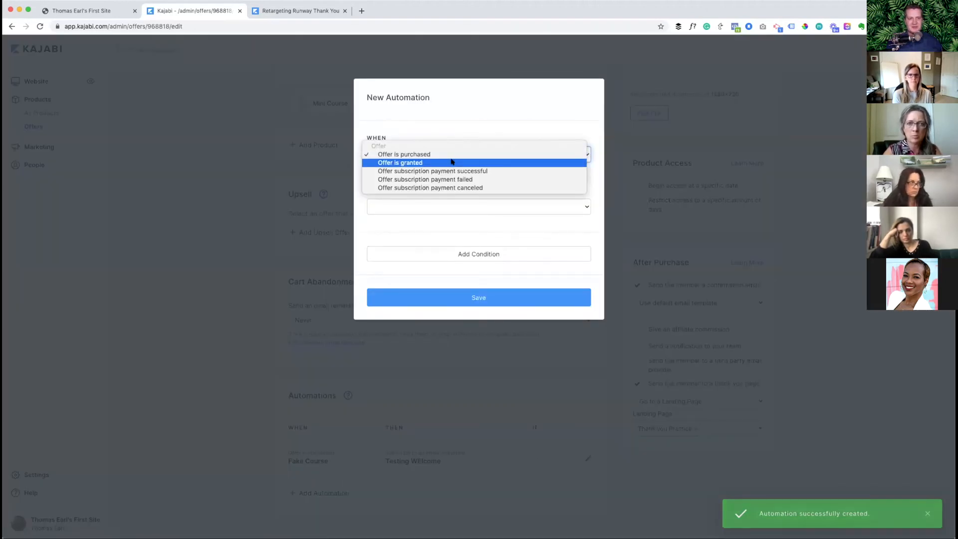
{"action": "left_click", "coordinate": [451, 162]}
{"action": "left_click", "coordinate": [409, 205]}
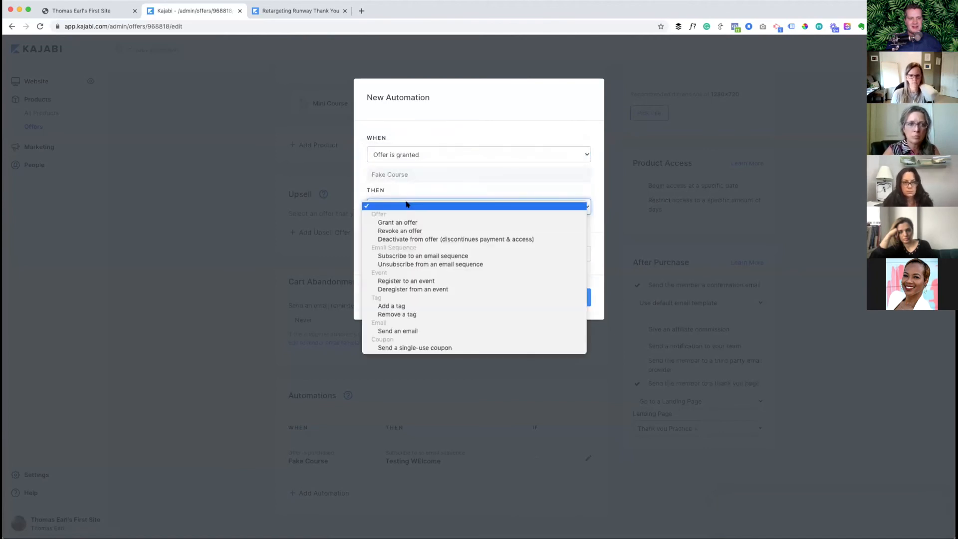
{"action": "left_click", "coordinate": [433, 256]}
{"action": "left_click", "coordinate": [434, 229]}
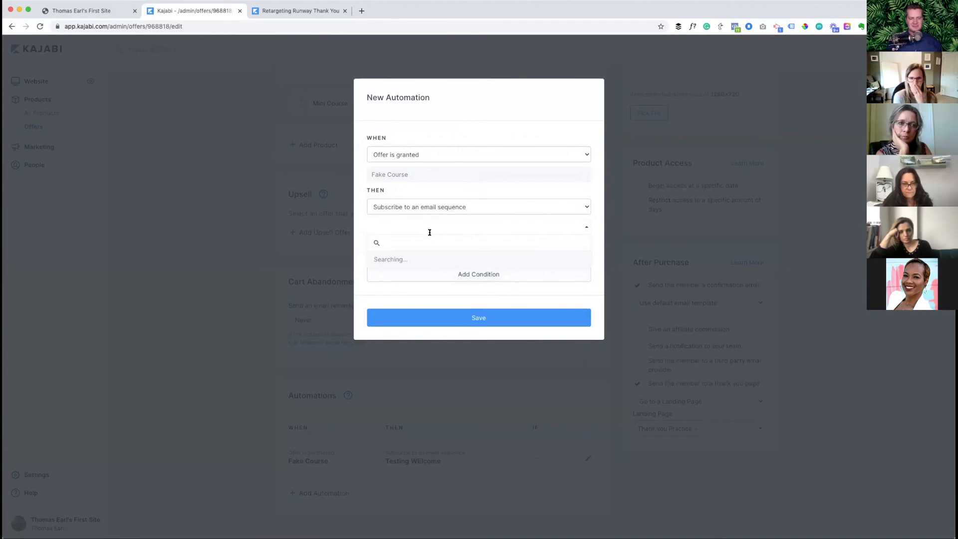
{"action": "left_click", "coordinate": [412, 258]}
{"action": "left_click", "coordinate": [474, 318]}
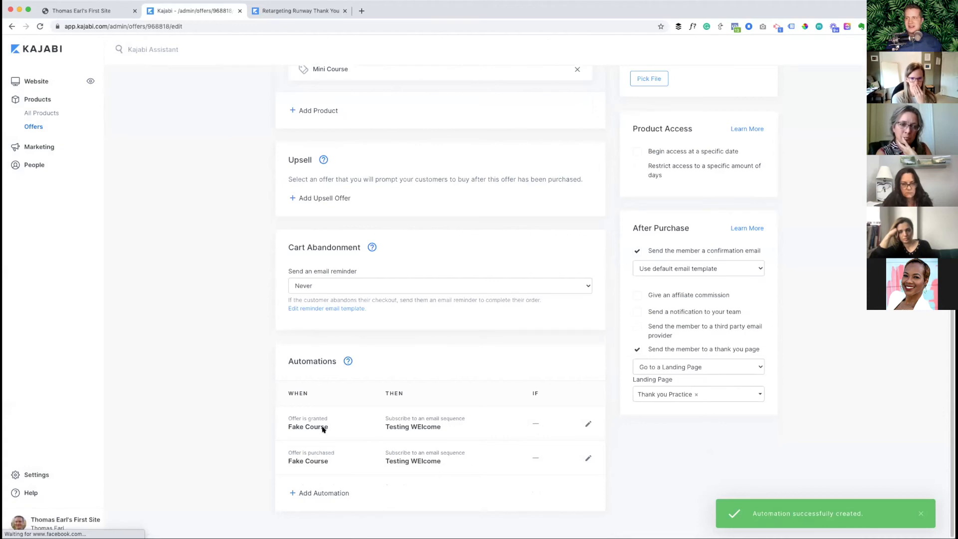
{"action": "left_click", "coordinate": [637, 251]}
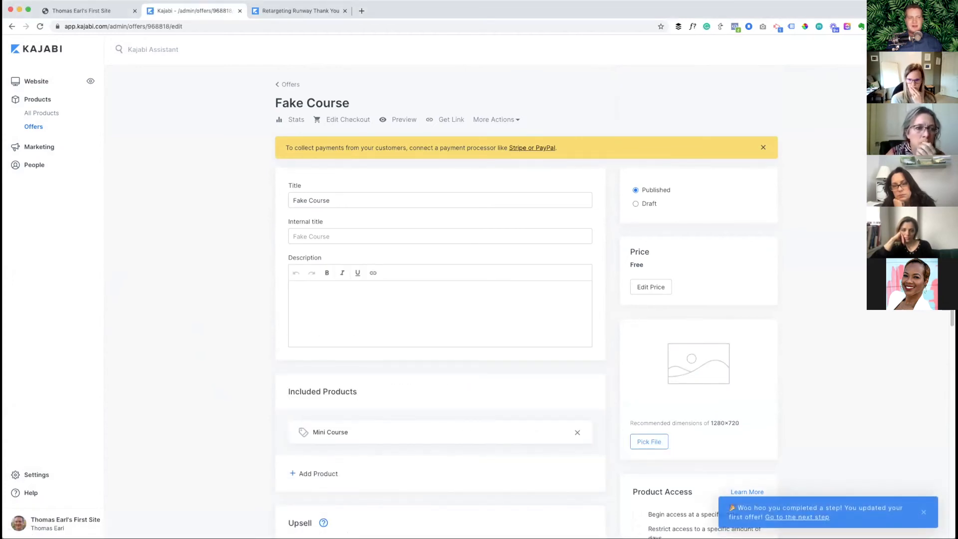
Go to the website design and open the Home page for customization.
{"action": "left_click", "coordinate": [31, 80]}
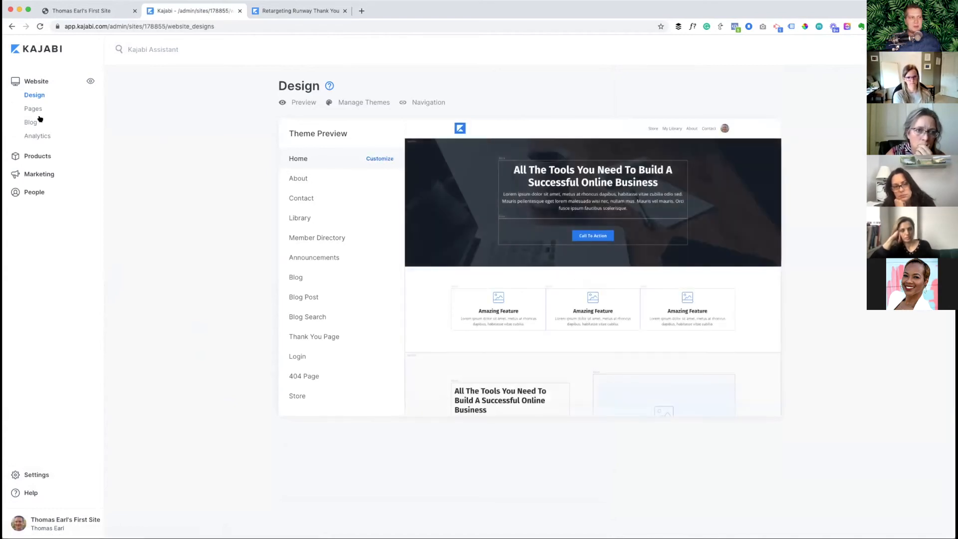
{"action": "left_click", "coordinate": [26, 80]}
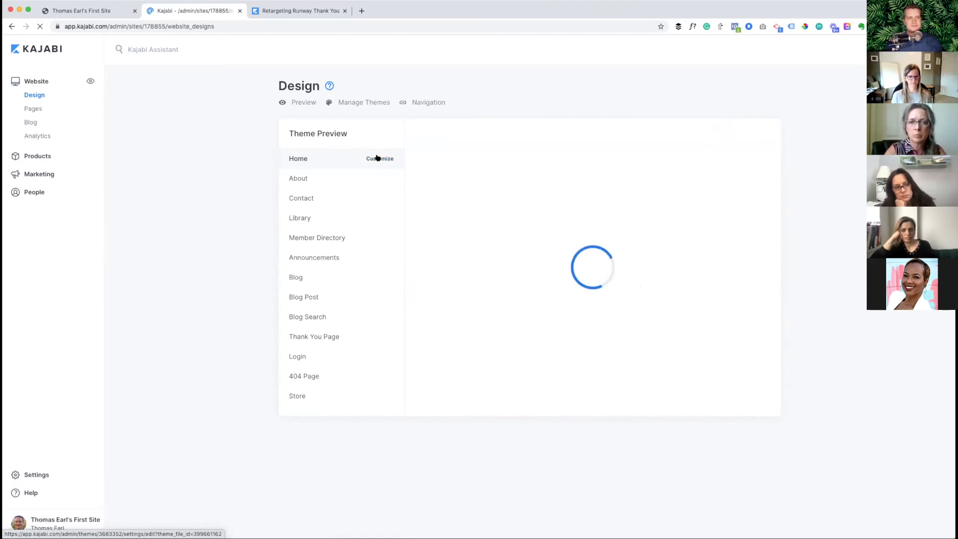
{"action": "left_click", "coordinate": [378, 158]}
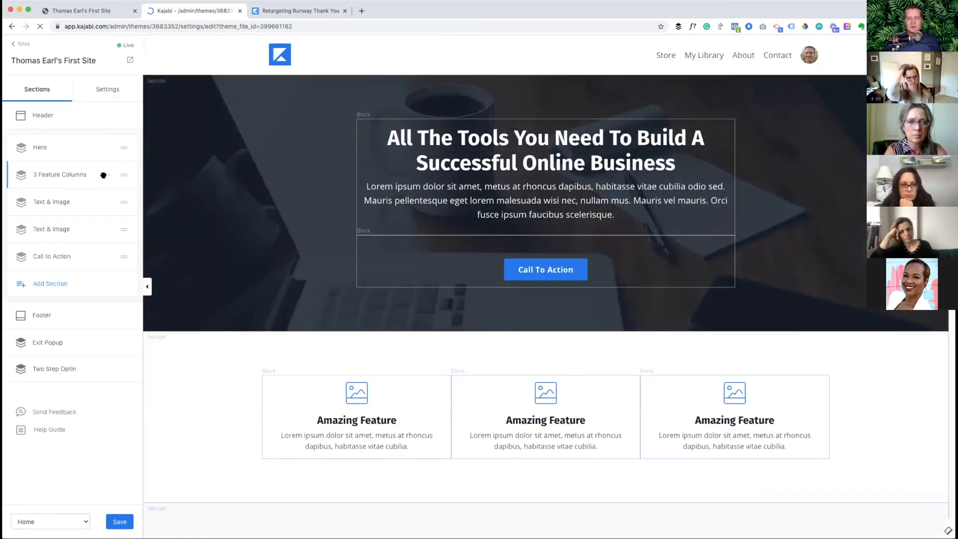
Edit the hero text block, replacing the heading wording before "Business" with "Welcome!" followed by a new line.
{"action": "left_click", "coordinate": [548, 178]}
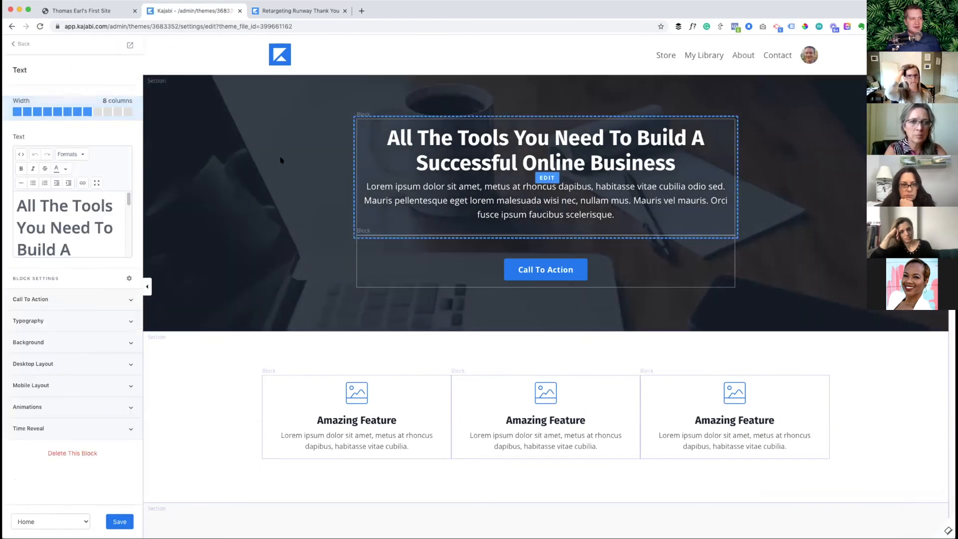
{"action": "scroll", "coordinate": [84, 245], "scroll_direction": "down", "scroll_amount": 5}
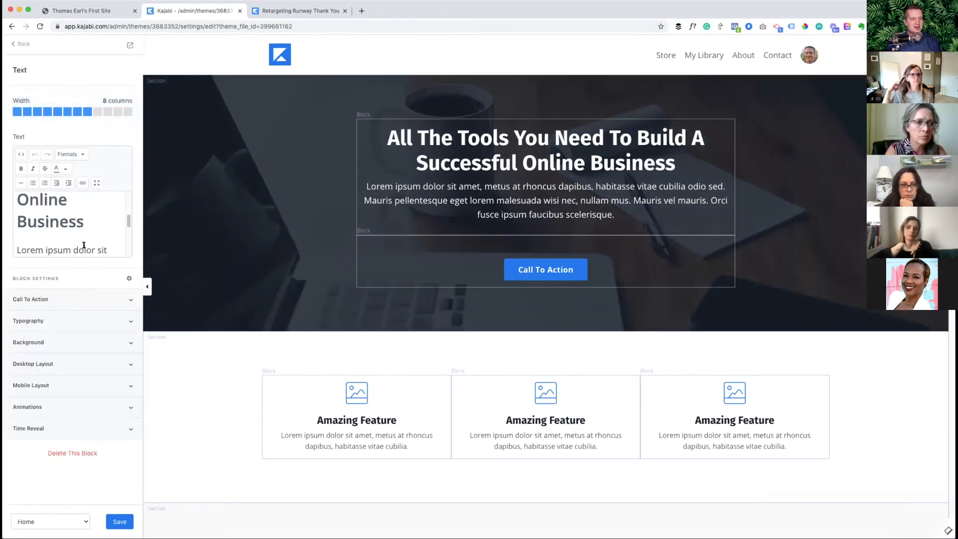
{"action": "left_click_drag", "start_coordinate": [68, 200], "coordinate": [18, 195]}
{"action": "type", "text": "Welcome!"}
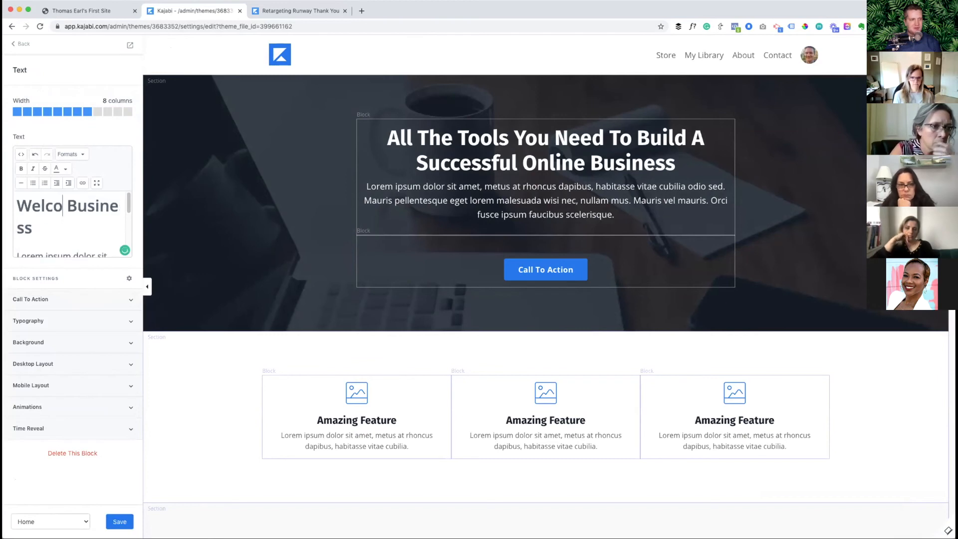
{"action": "key", "text": "Return"}
{"action": "type", "text": "Students Y"}
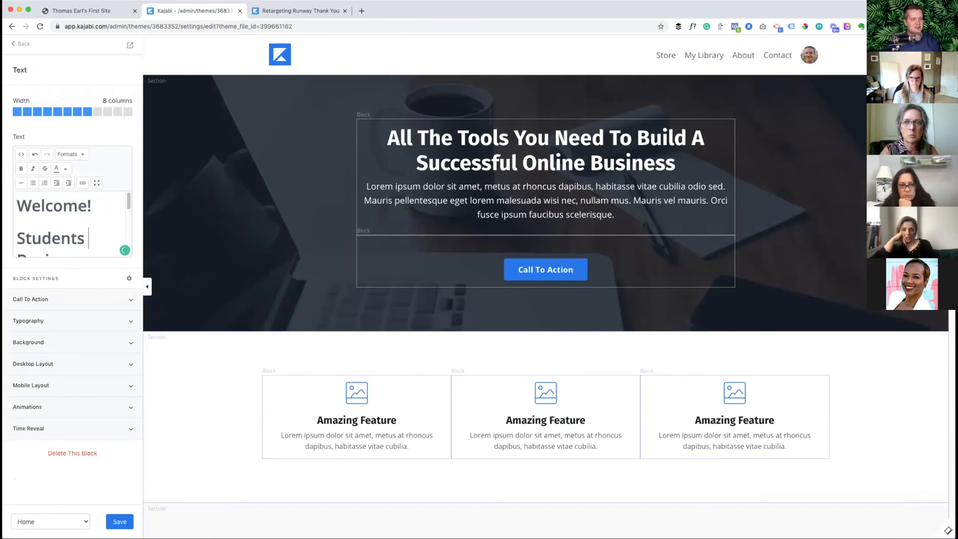
{"action": "type", "text": "ou"}
{"action": "key", "text": "BackSpace"}
{"action": "key", "text": "BackSpace"}
{"action": "key", "text": "BackSpace"}
{"action": "key", "text": "BackSpace"}
{"action": "key", "text": "BackSpace"}
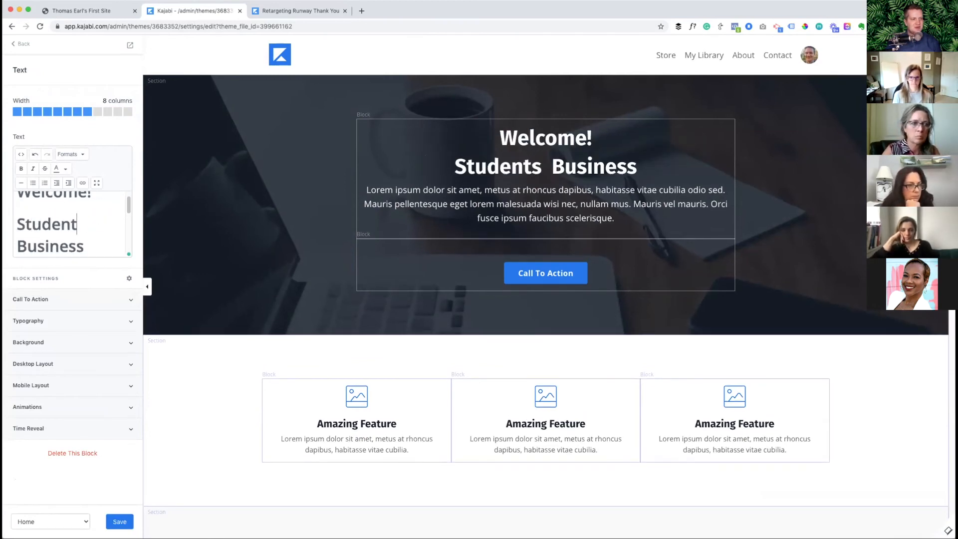
{"action": "key", "text": "BackSpace"}
{"action": "key", "text": "BackSpace"}
{"action": "key", "text": "BackSpace"}
{"action": "type", "text": "M"}
{"action": "key", "text": "BackSpace"}
{"action": "key", "text": "BackSpace"}
Add "Members You Log In To Your Portal Below" as the second line of the hero heading, correcting typos along the way.
{"action": "type", "text": "Membe"}
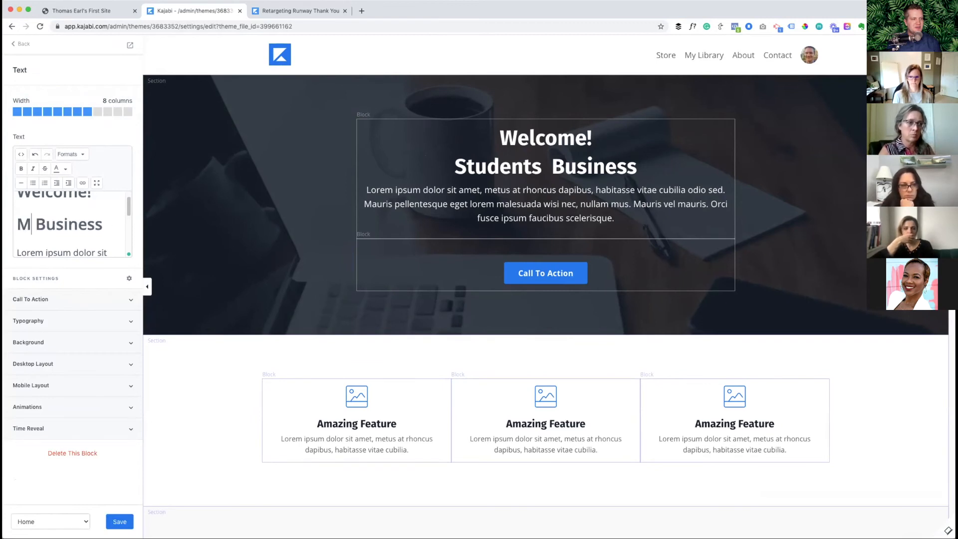
{"action": "type", "text": "rs YOu can"}
{"action": "key", "text": "BackSpace"}
{"action": "key", "text": "BackSpace"}
{"action": "key", "text": "BackSpace"}
{"action": "key", "text": "BackSpace"}
{"action": "key", "text": "BackSpace"}
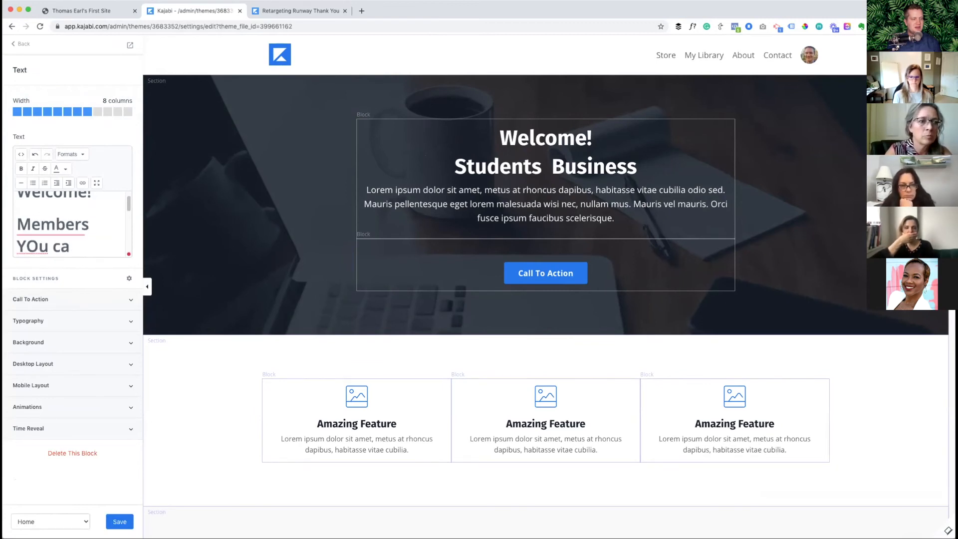
{"action": "key", "text": "BackSpace"}
{"action": "type", "text": "ou"}
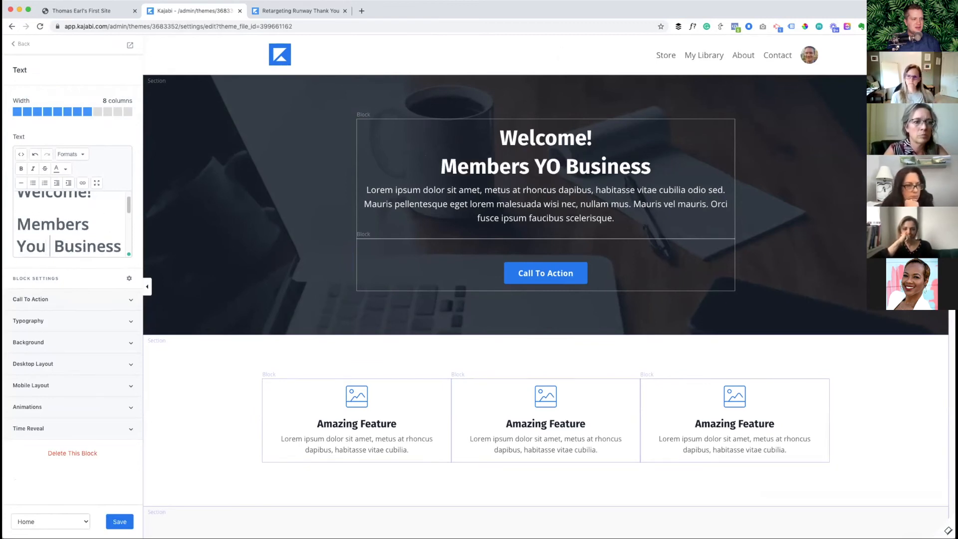
{"action": "key", "text": "Delete"}
{"action": "key", "text": "Delete"}
{"action": "key", "text": "Delete"}
{"action": "key", "text": "Delete"}
{"action": "key", "text": "Delete"}
{"action": "key", "text": "Delete"}
{"action": "key", "text": "Delete"}
{"action": "key", "text": "Delete"}
{"action": "type", "text": "Log "}
{"action": "type", "text": "In To Your Porta"}
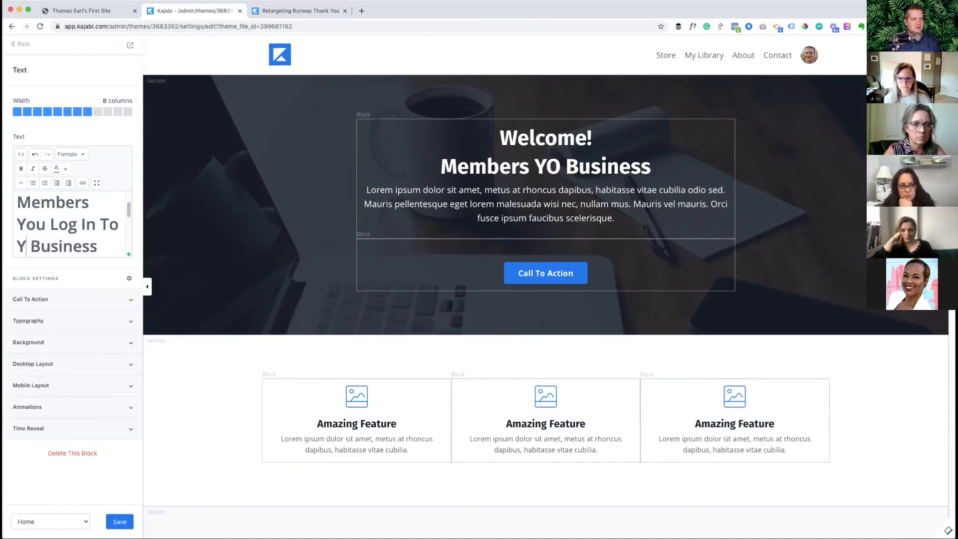
{"action": "type", "text": "l Below"}
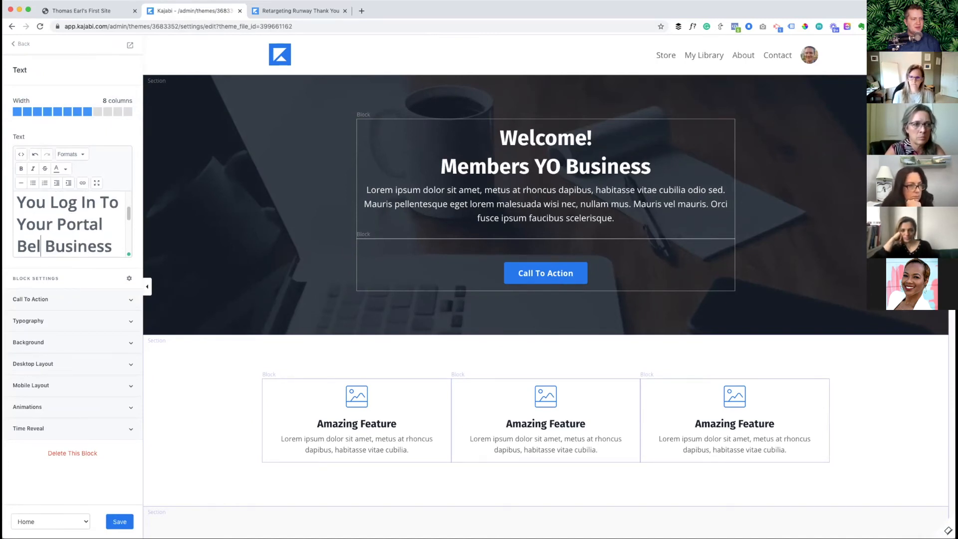
Remove the leftover word "Business" and the placeholder paragraph from the hero text block.
{"action": "key", "text": "shift+Right"}
{"action": "key", "text": "shift+Right"}
{"action": "key", "text": "shift+Right"}
{"action": "key", "text": "shift+Right"}
{"action": "key", "text": "shift+Right"}
{"action": "key", "text": "shift+Down"}
{"action": "key", "text": "shift+Down"}
{"action": "key", "text": "shift+Down"}
{"action": "key", "text": "shift+Down"}
{"action": "key", "text": "shift+Down"}
{"action": "key", "text": "shift+Down"}
{"action": "key", "text": "shift+Down"}
{"action": "key", "text": "shift+Down"}
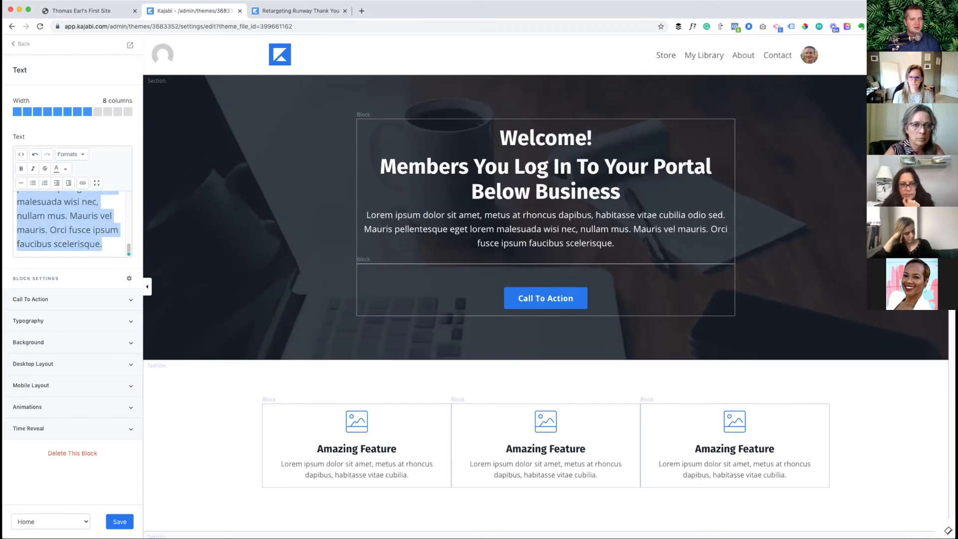
{"action": "key", "text": "BackSpace"}
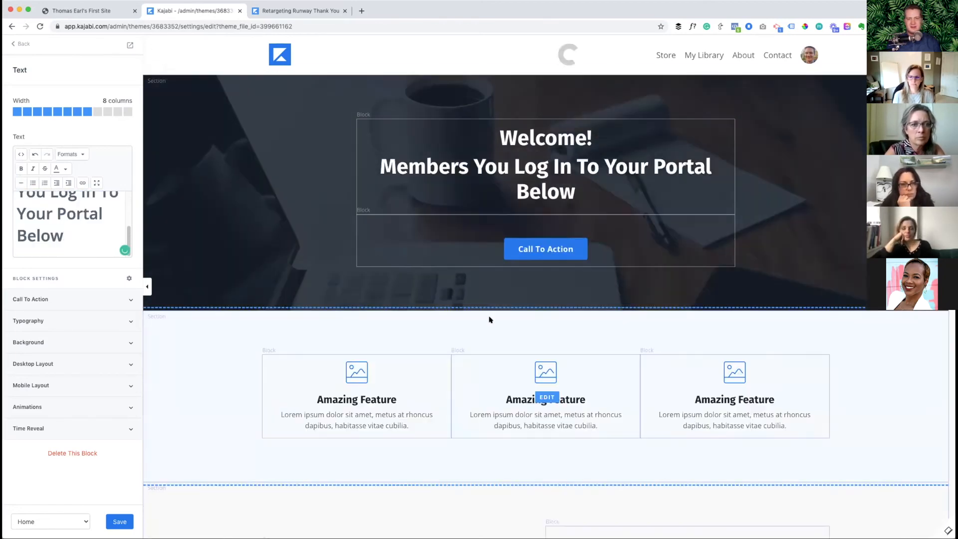
Set the hero's Call To Action button to go to the URL login.com and save the Home page.
{"action": "left_click", "coordinate": [525, 246]}
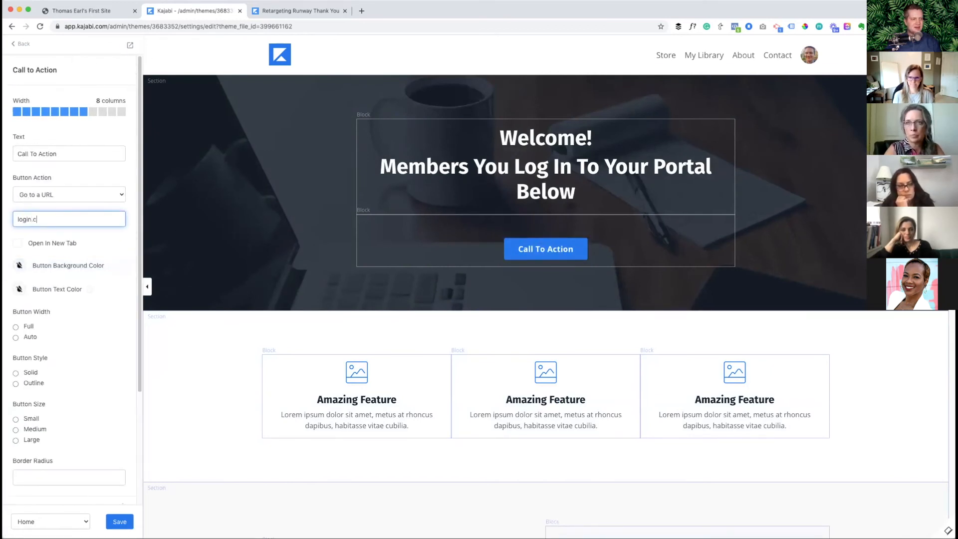
{"action": "left_click", "coordinate": [116, 521]}
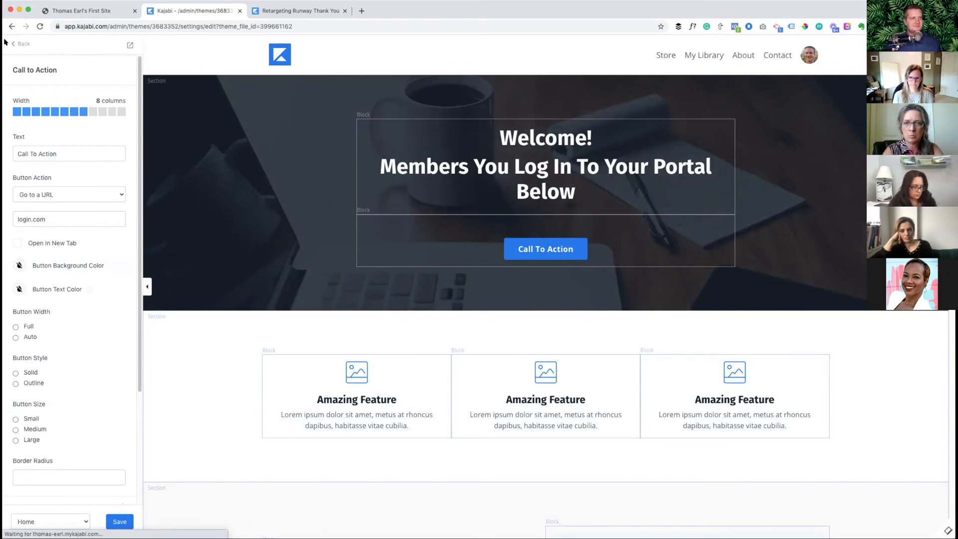
Open the choice of content blocks that can be added to the 3 Feature Columns section below the hero.
{"action": "scroll", "coordinate": [499, 379], "scroll_direction": "down", "scroll_amount": 6}
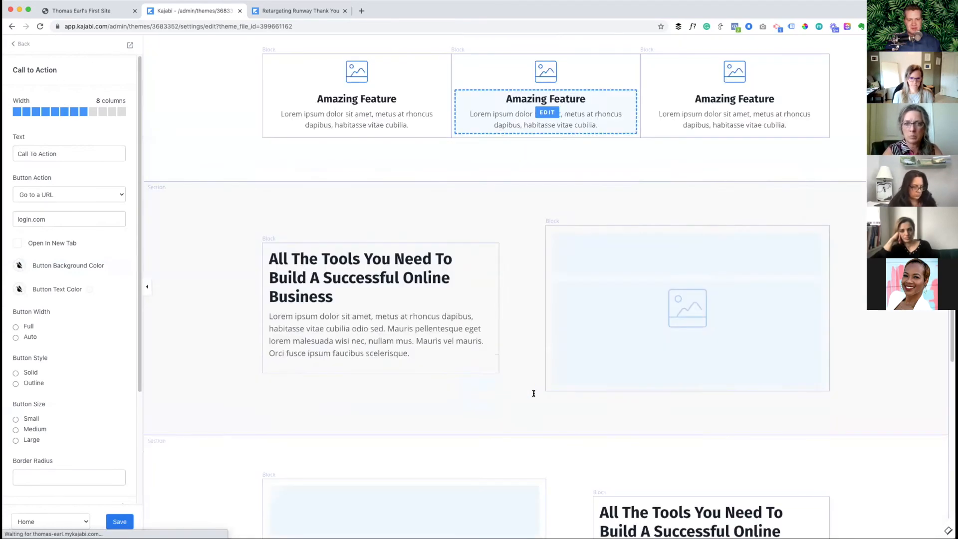
{"action": "scroll", "coordinate": [533, 394], "scroll_direction": "up", "scroll_amount": 4}
{"action": "left_click", "coordinate": [404, 266]}
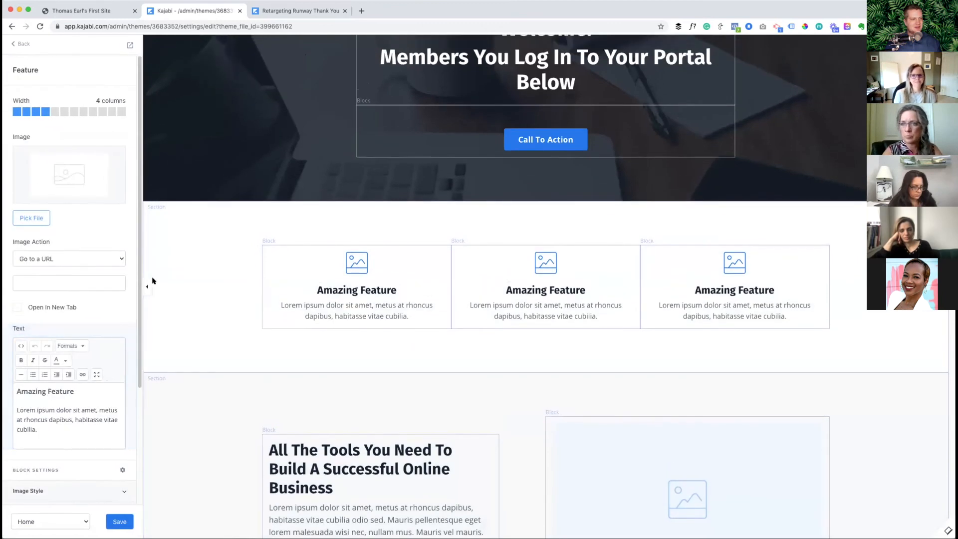
{"action": "left_click", "coordinate": [16, 46]}
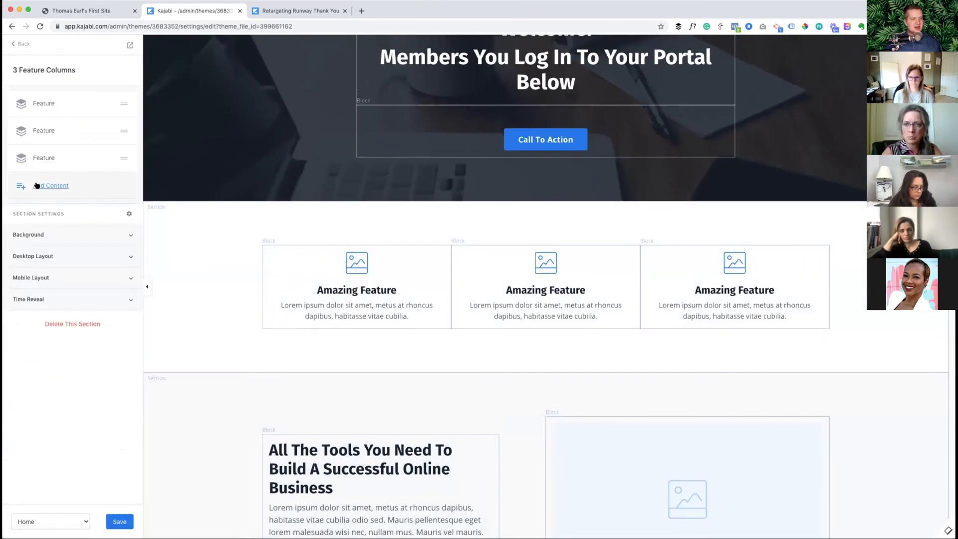
{"action": "left_click", "coordinate": [37, 186]}
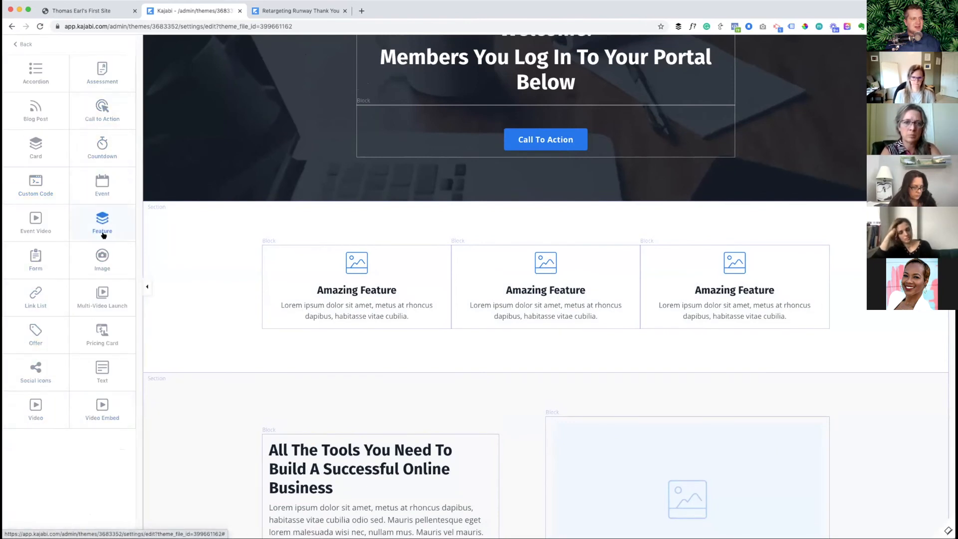
Add a Text block to the 3 Feature Columns section and replace its placeholder heading with "Not a member yet?".
{"action": "left_click", "coordinate": [101, 367]}
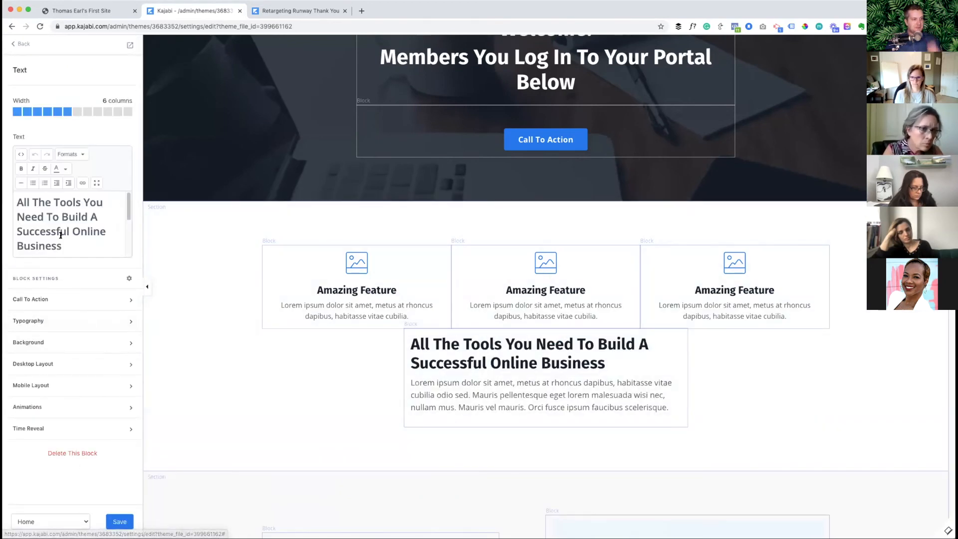
{"action": "scroll", "coordinate": [67, 247], "scroll_direction": "down", "scroll_amount": 5}
{"action": "key", "text": "super+a"}
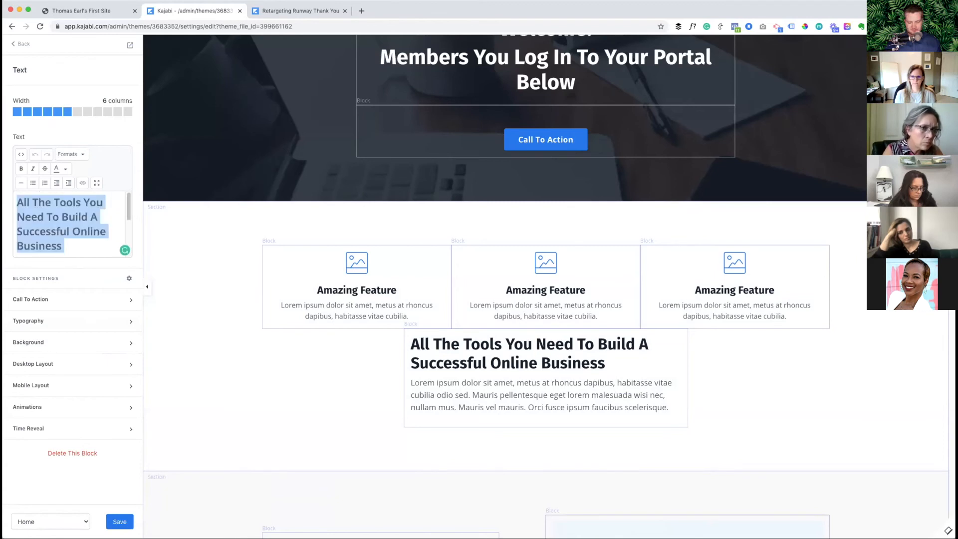
{"action": "type", "text": "Wha"}
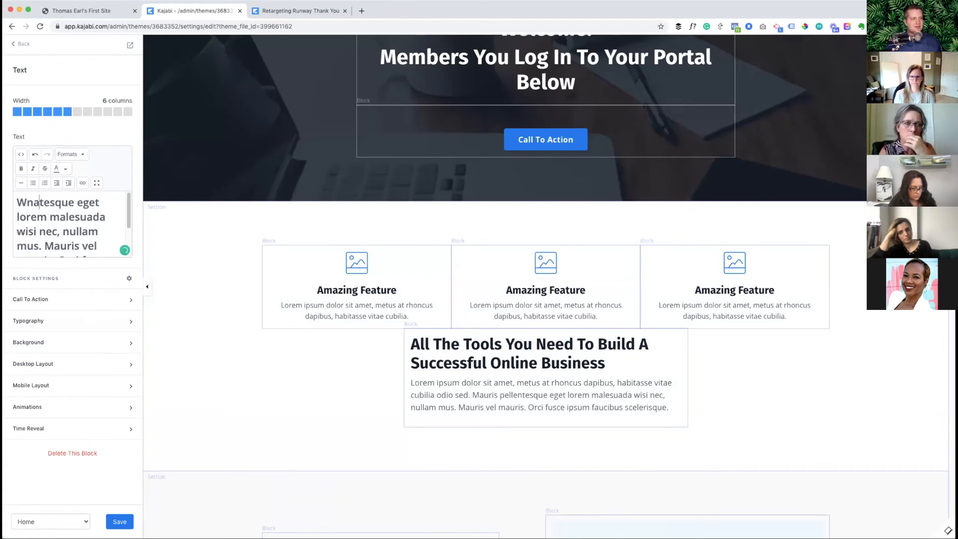
{"action": "key", "text": "BackSpace"}
{"action": "key", "text": "BackSpace"}
{"action": "key", "text": "BackSpace"}
{"action": "type", "text": "Not a member y"}
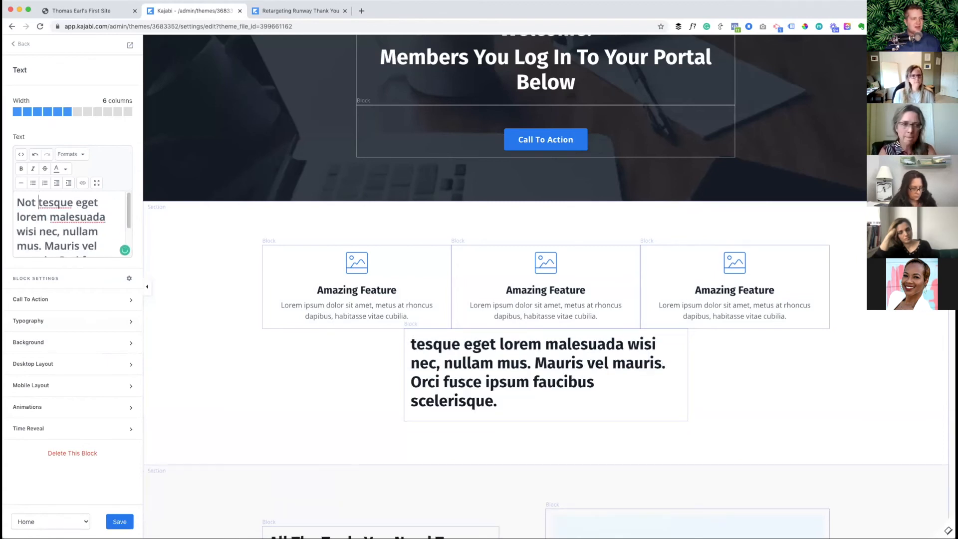
{"action": "type", "text": "et?"}
Add "Learn more here." after a blank line in the new text block's heading and remove the leftover placeholder text.
{"action": "key", "text": "Return"}
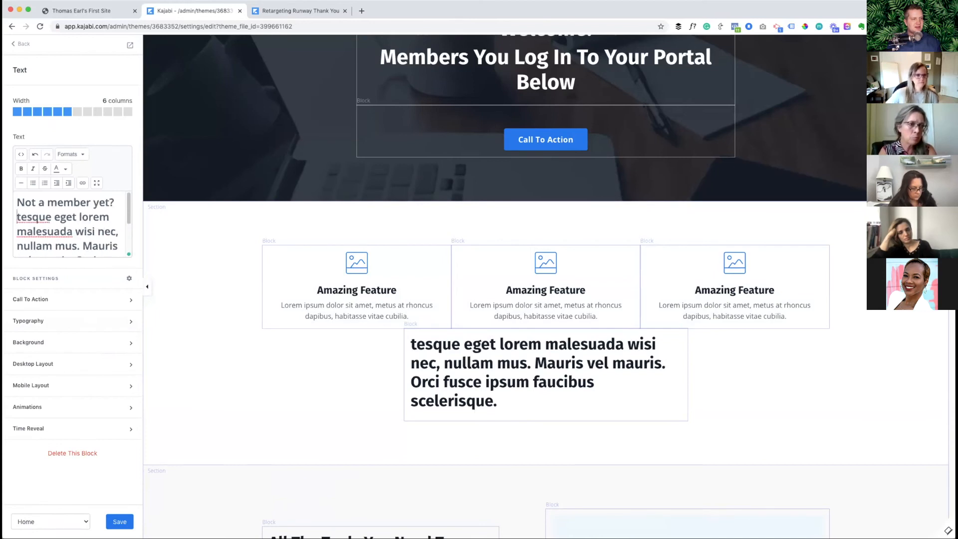
{"action": "key", "text": "Return"}
{"action": "type", "text": "Learn m"}
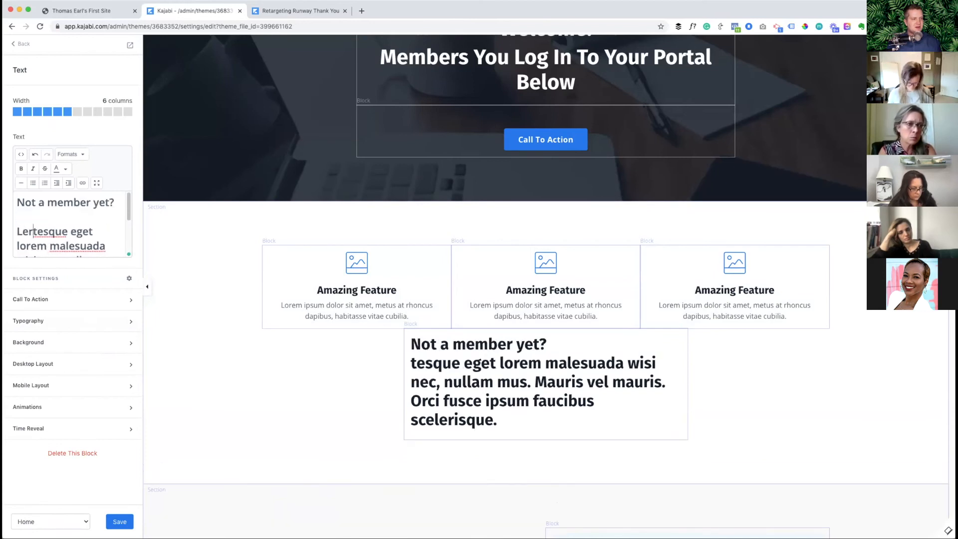
{"action": "type", "text": "ore here."}
{"action": "key", "text": "super+a"}
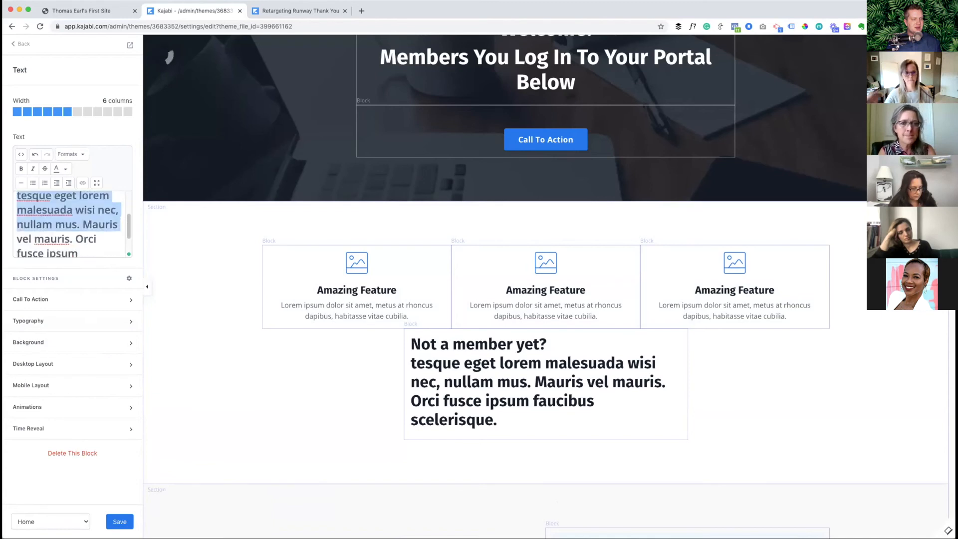
{"action": "key", "text": "BackSpace"}
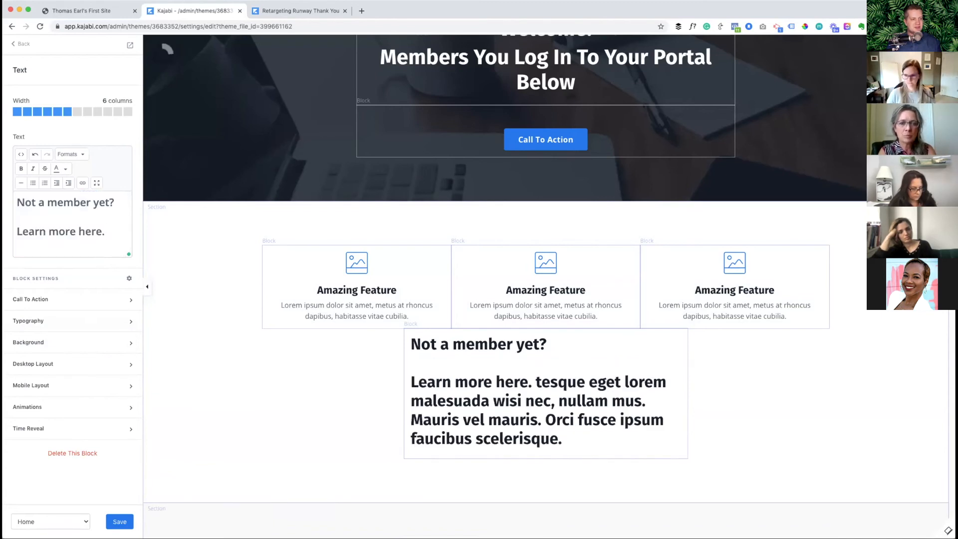
Add the lines "DM ME HERE", "TEXT ME HERE" and "OR GET START WITH THIS FREE TRAINING HERE ->" below the heading and save the page.
{"action": "key", "text": "Return"}
{"action": "type", "text": "DM ME"}
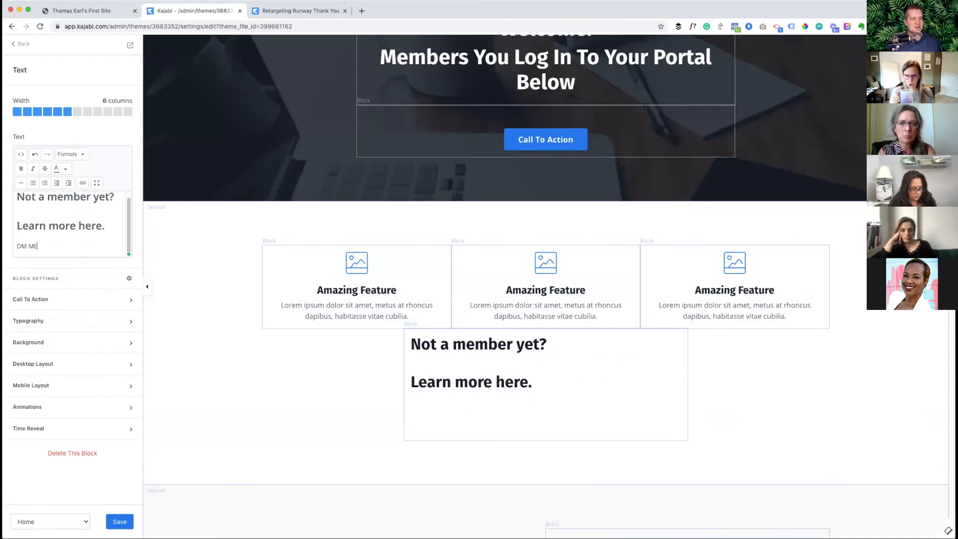
{"action": "type", "text": " HERE"}
{"action": "key", "text": "Return"}
{"action": "type", "text": "TEXT ME"}
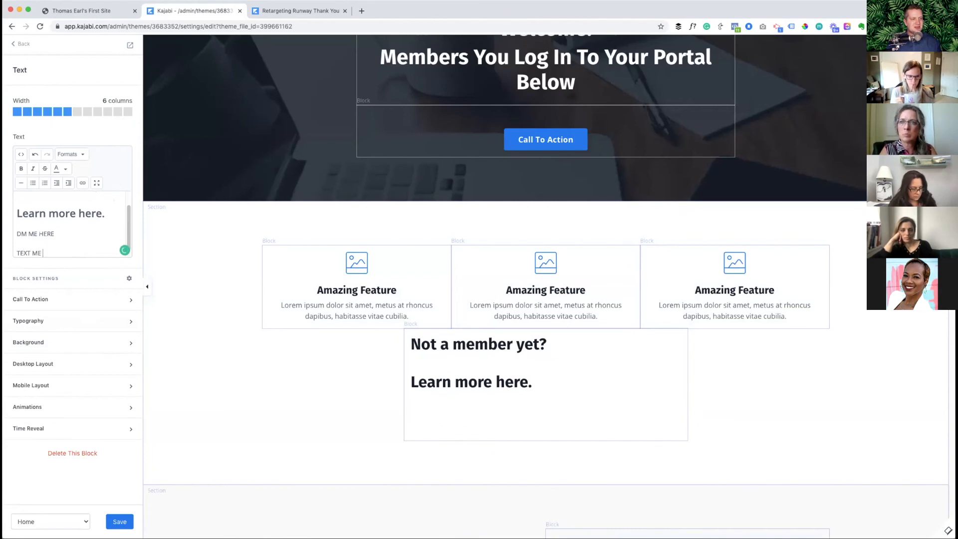
{"action": "type", "text": " HERE"}
{"action": "key", "text": "shift+Return"}
{"action": "type", "text": "OR GET START WITH THIS FREE TRA"}
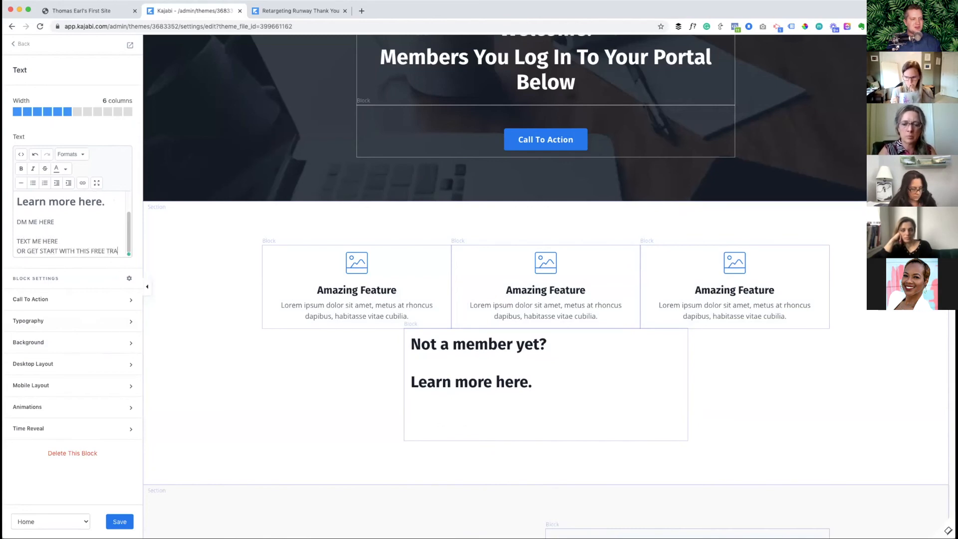
{"action": "type", "text": "INING HERE ->"}
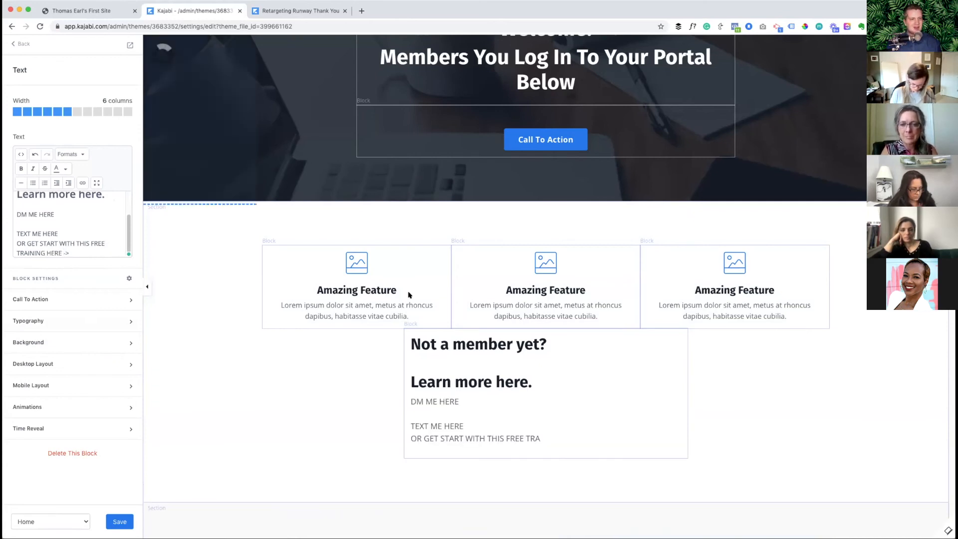
{"action": "left_click", "coordinate": [128, 520]}
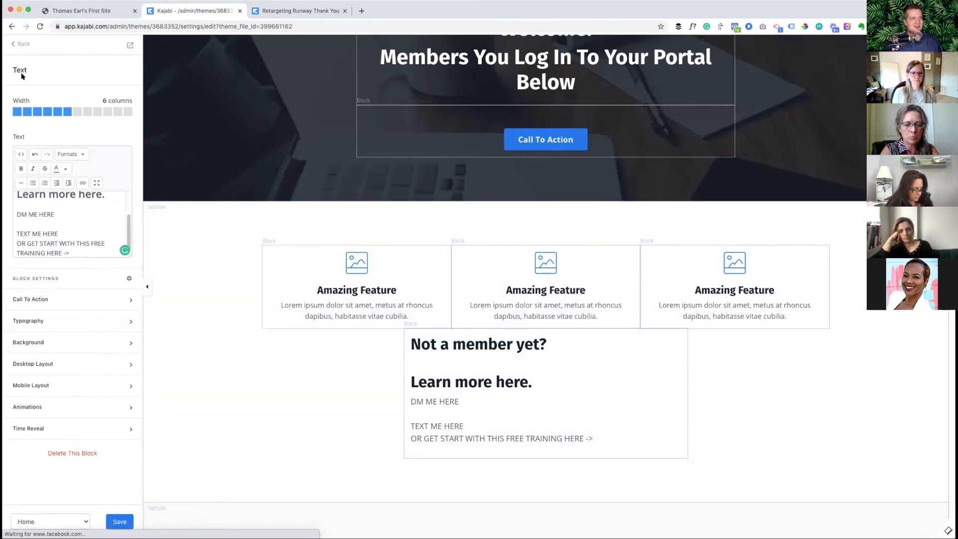
Delete the second Feature block from the 3 Feature Columns section.
{"action": "left_click", "coordinate": [19, 45]}
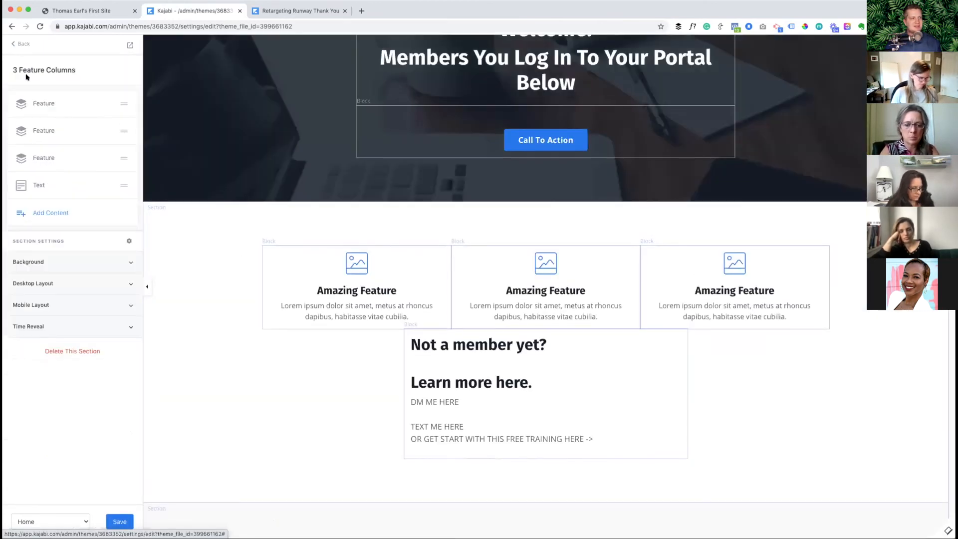
{"action": "left_click", "coordinate": [43, 132]}
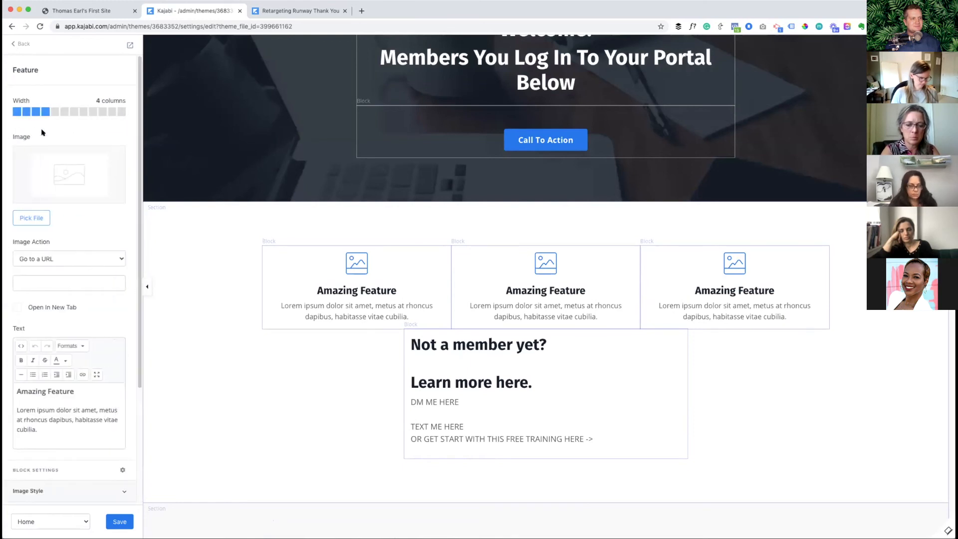
{"action": "scroll", "coordinate": [56, 399], "scroll_direction": "down", "scroll_amount": 4}
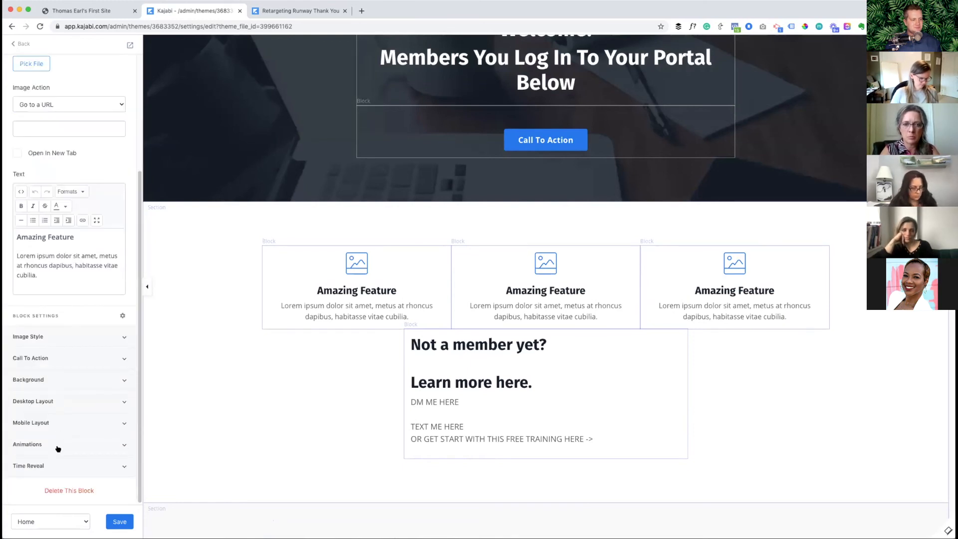
{"action": "left_click", "coordinate": [61, 492]}
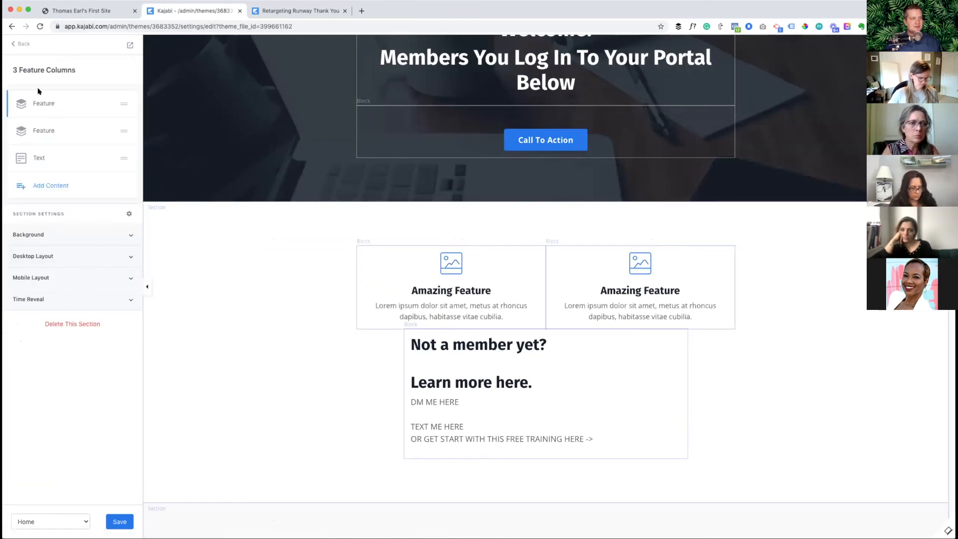
Delete the entire 3 Feature Columns section from the Home page.
{"action": "left_click", "coordinate": [17, 44]}
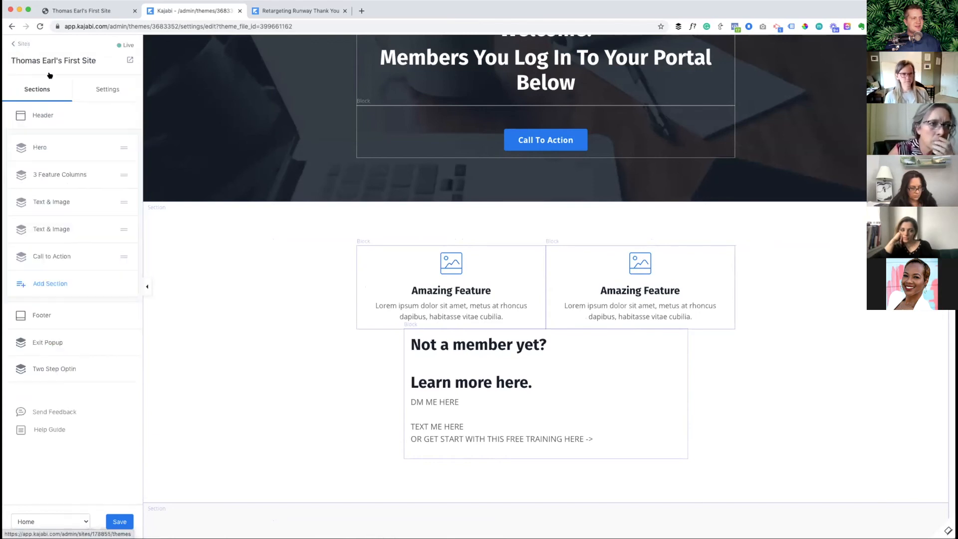
{"action": "left_click", "coordinate": [45, 175]}
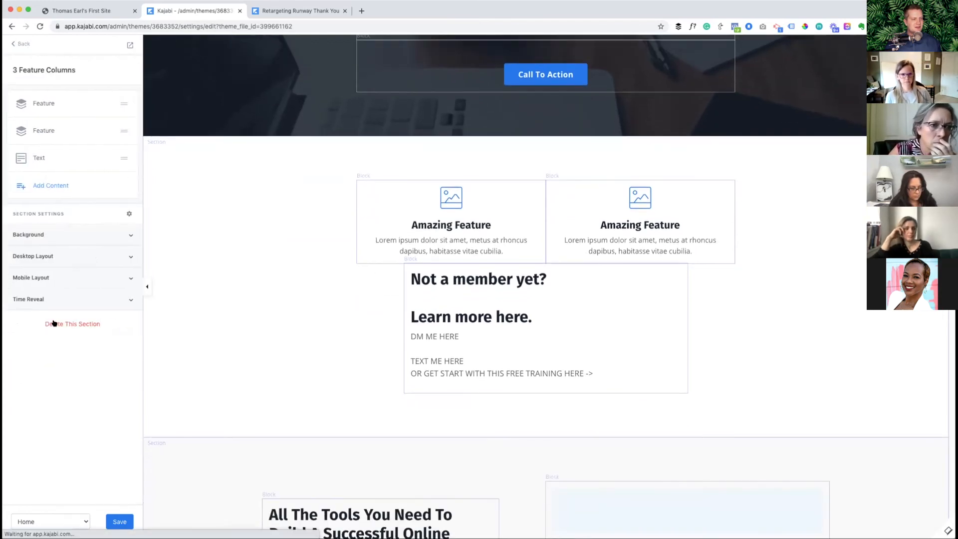
{"action": "left_click", "coordinate": [52, 324]}
Remove Main Menu from the header's first menu block and save the Home page.
{"action": "left_click", "coordinate": [644, 248]}
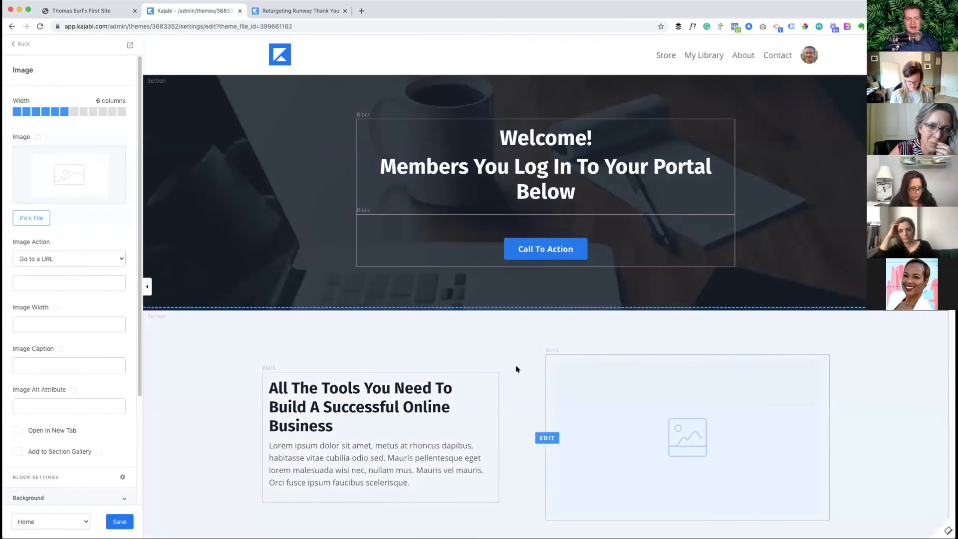
{"action": "scroll", "coordinate": [565, 145], "scroll_direction": "down", "scroll_amount": 10}
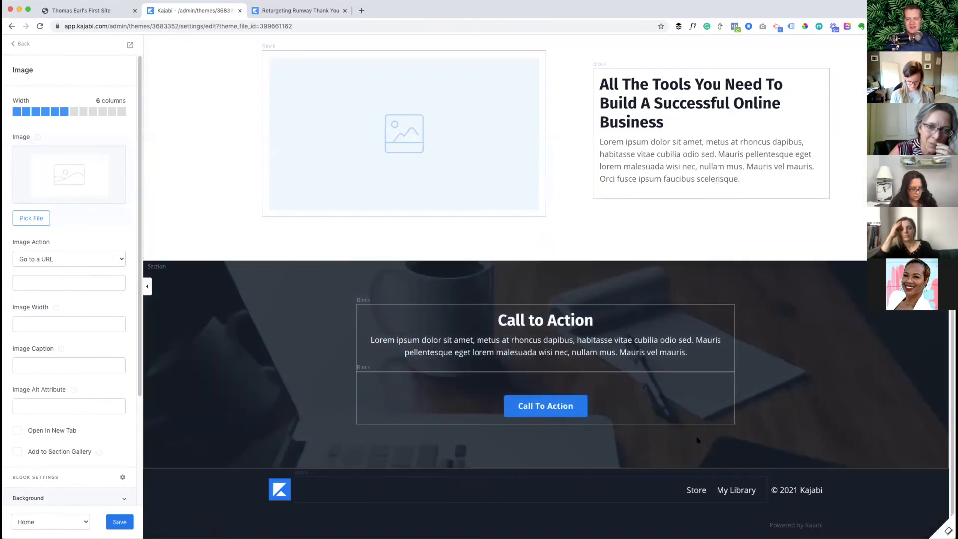
{"action": "scroll", "coordinate": [529, 337], "scroll_direction": "up", "scroll_amount": 10}
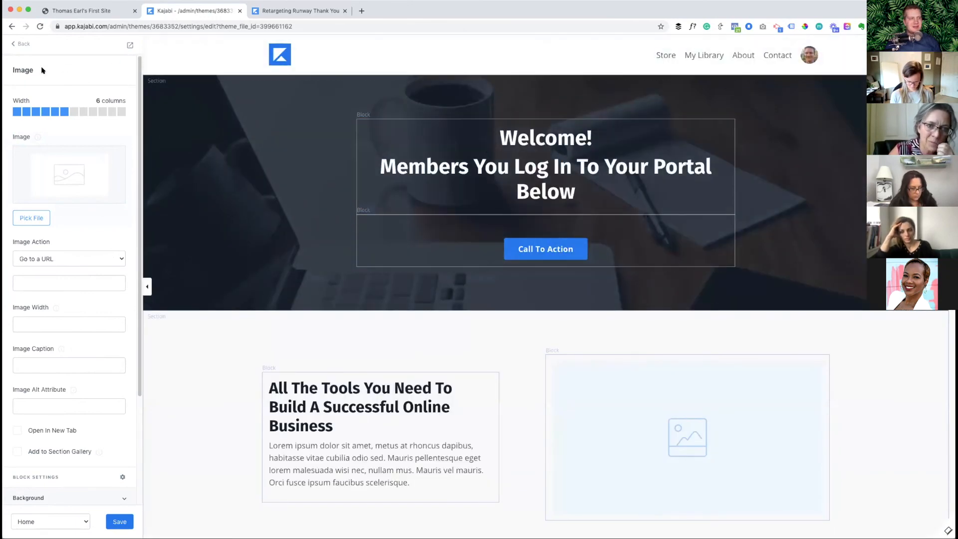
{"action": "left_click", "coordinate": [345, 59]}
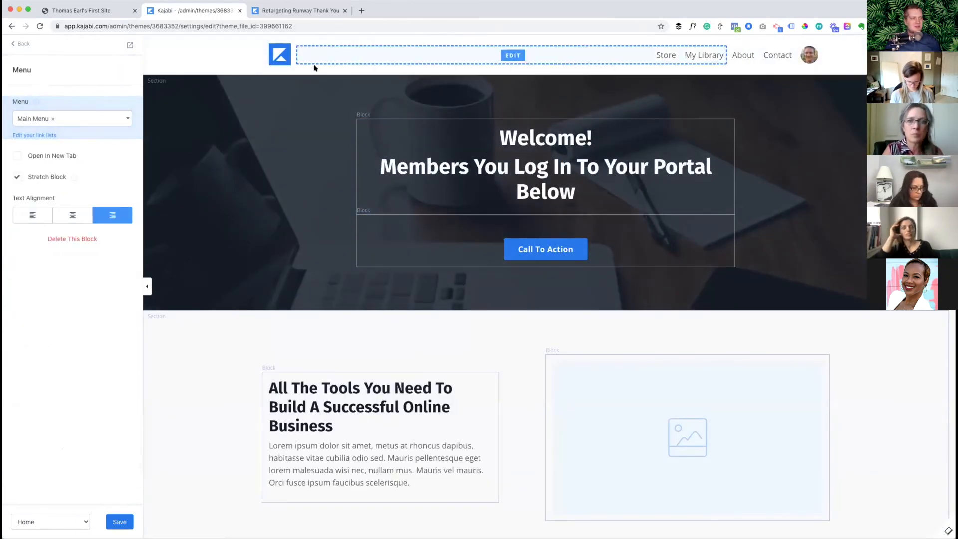
{"action": "left_click", "coordinate": [50, 120]}
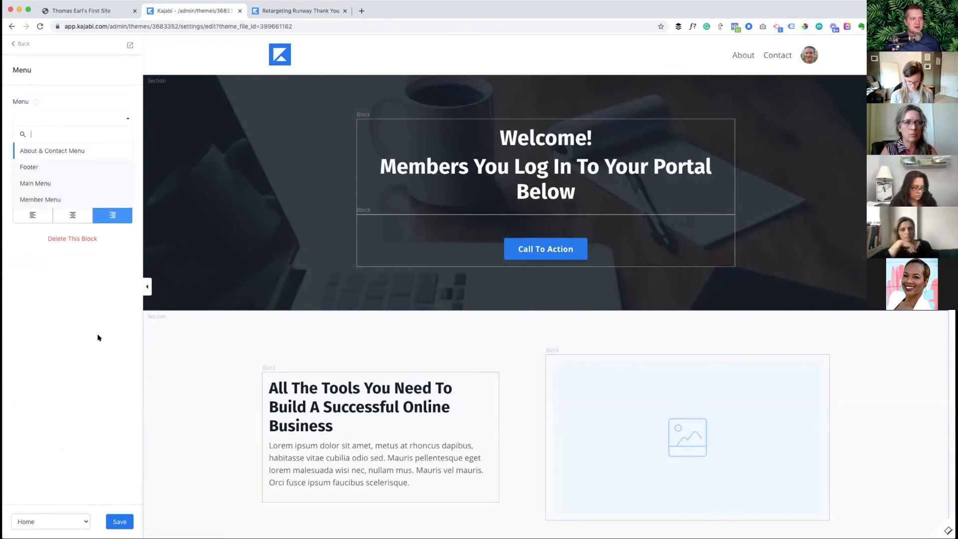
{"action": "left_click", "coordinate": [120, 521]}
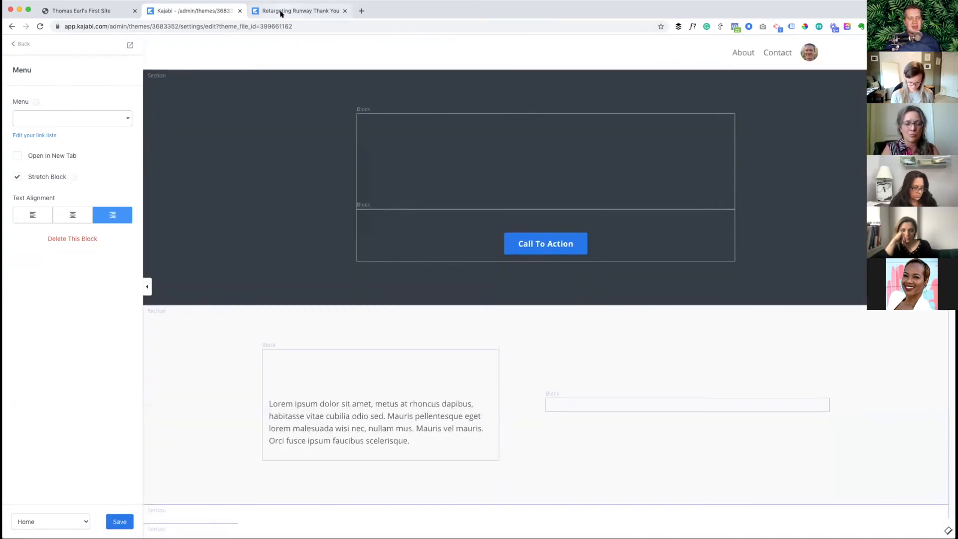
Close the Retargeting Runway Thank You page and leave the Home page editor for the site settings.
{"action": "left_click", "coordinate": [281, 12]}
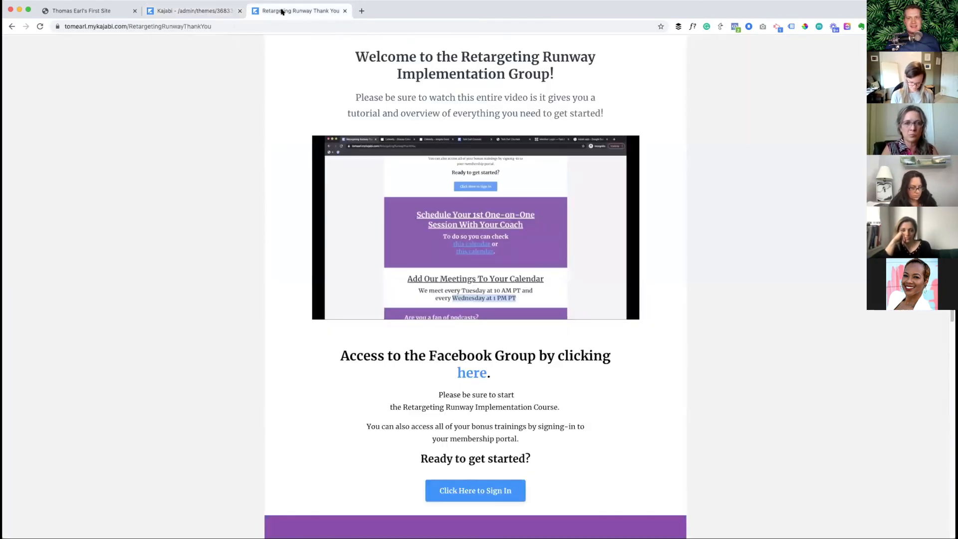
{"action": "left_click", "coordinate": [344, 11]}
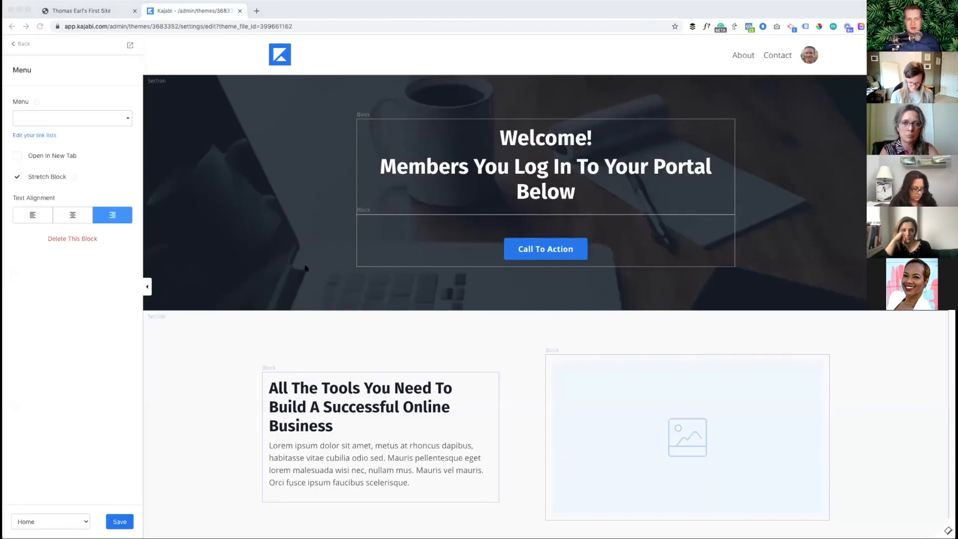
{"action": "left_click", "coordinate": [69, 370]}
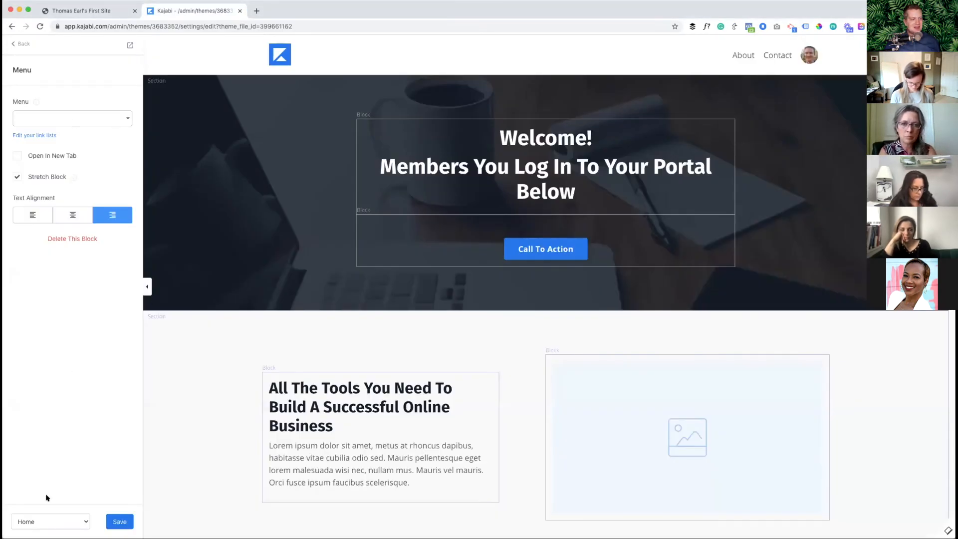
{"action": "left_click", "coordinate": [18, 44]}
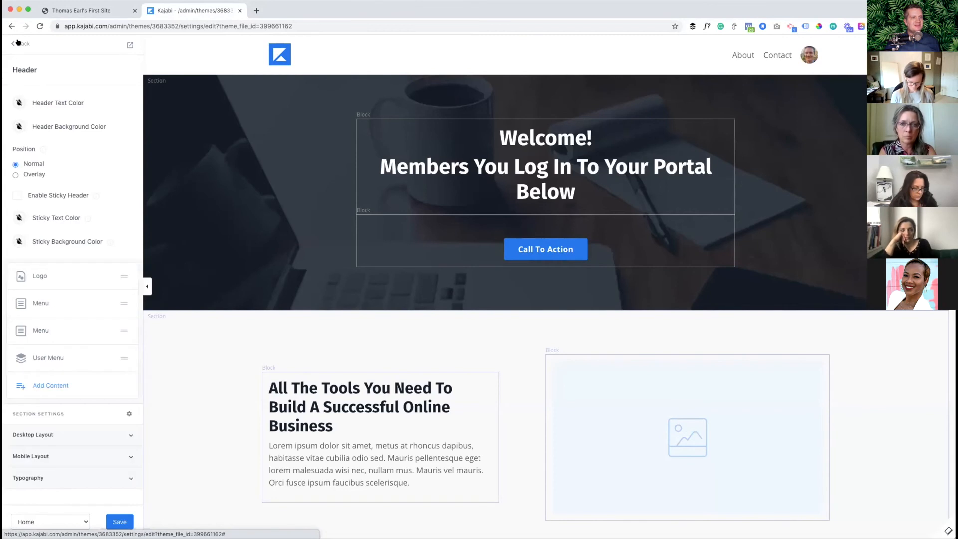
{"action": "left_click", "coordinate": [17, 43]}
{"action": "left_click", "coordinate": [18, 44]}
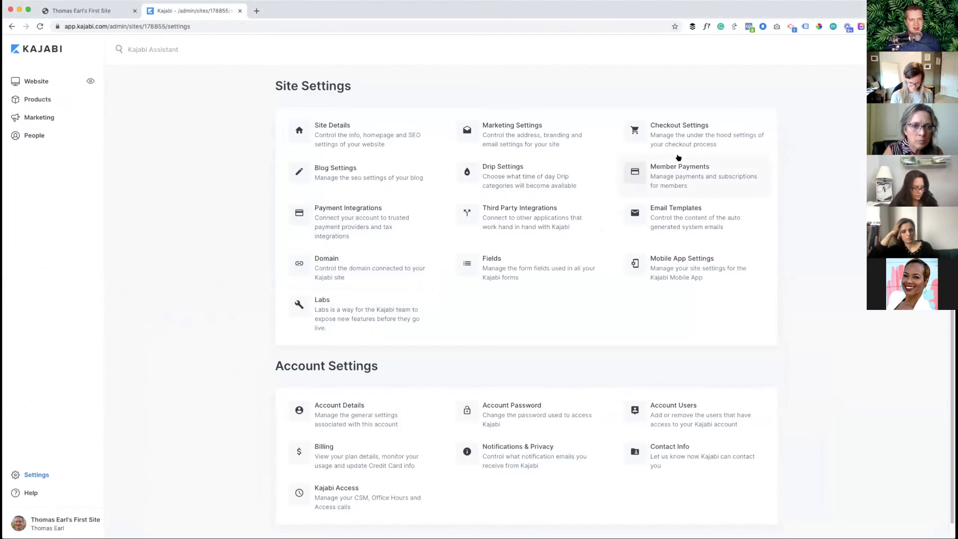
Search the settings page for "website" and open Site Details.
{"action": "key", "text": "super+f"}
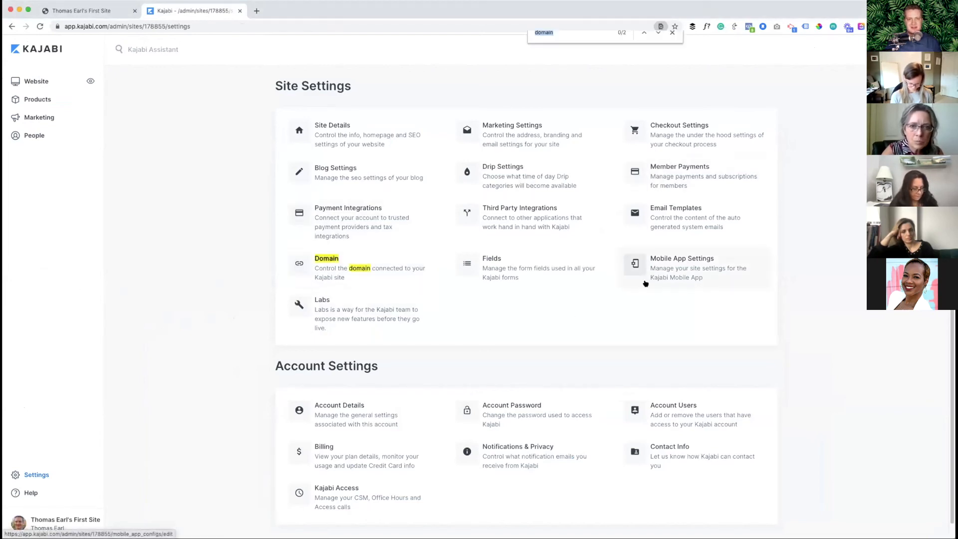
{"action": "type", "text": "website"}
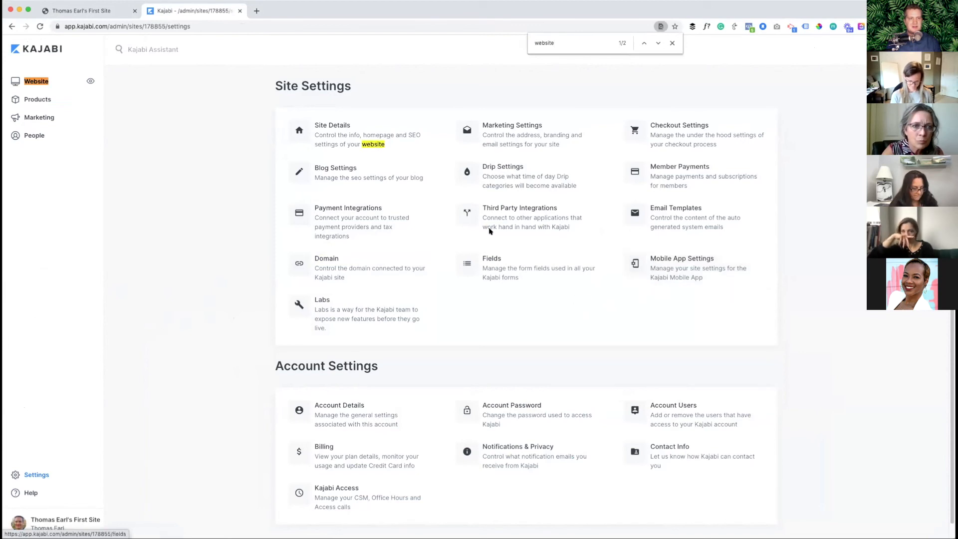
{"action": "left_click", "coordinate": [314, 137]}
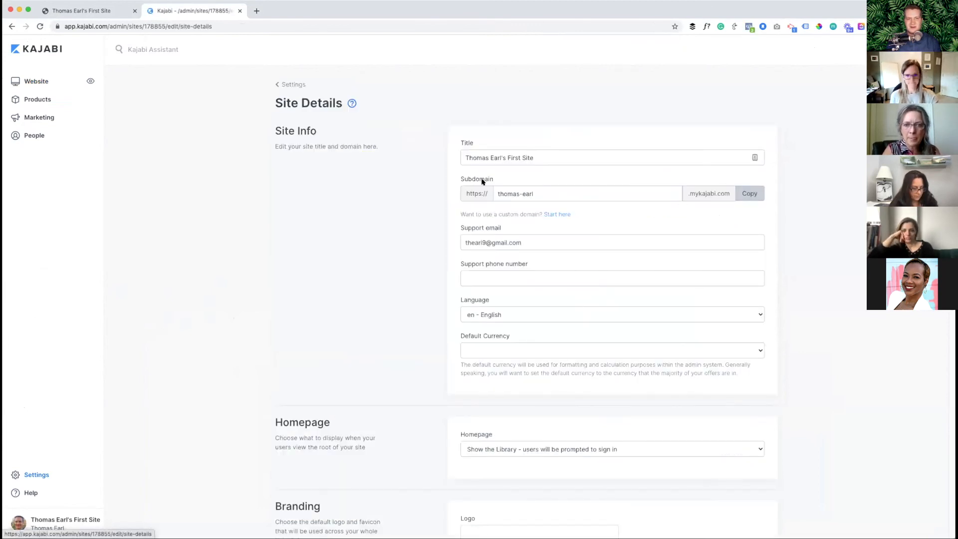
Copy the site's subdomain address and open the custom domain setup.
{"action": "left_click", "coordinate": [751, 196]}
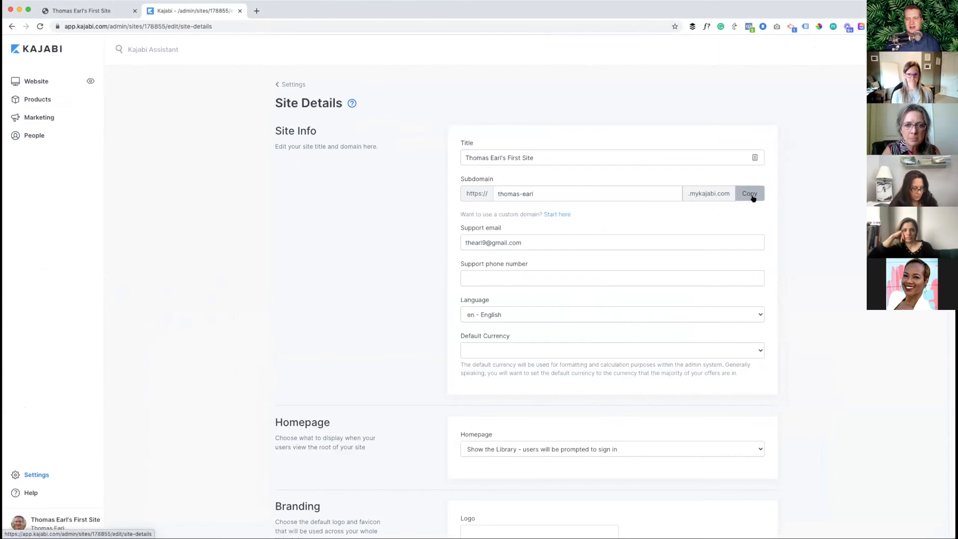
{"action": "left_click", "coordinate": [556, 215]}
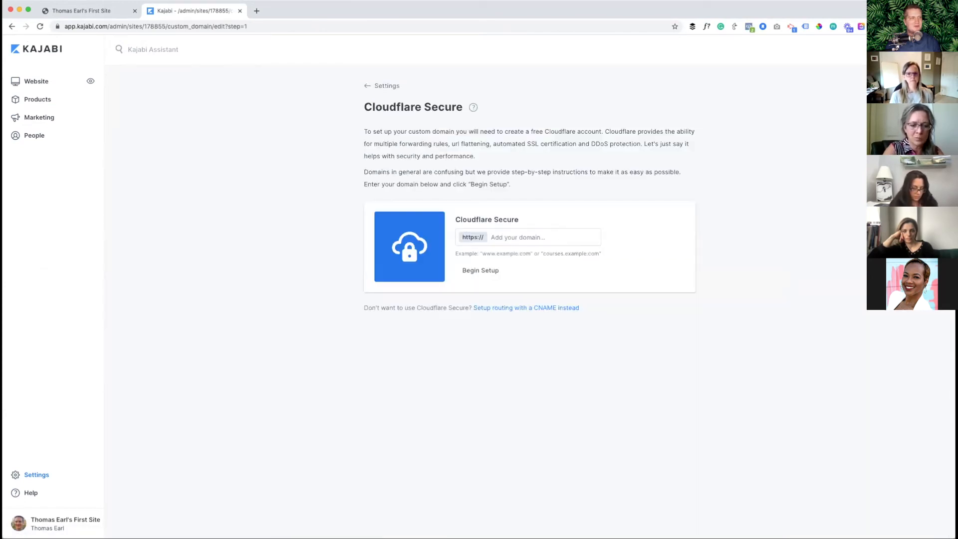
Return to Site Details, copy the site's subdomain address, and open that address with /login appended in a new browser tab.
{"action": "left_click", "coordinate": [10, 26]}
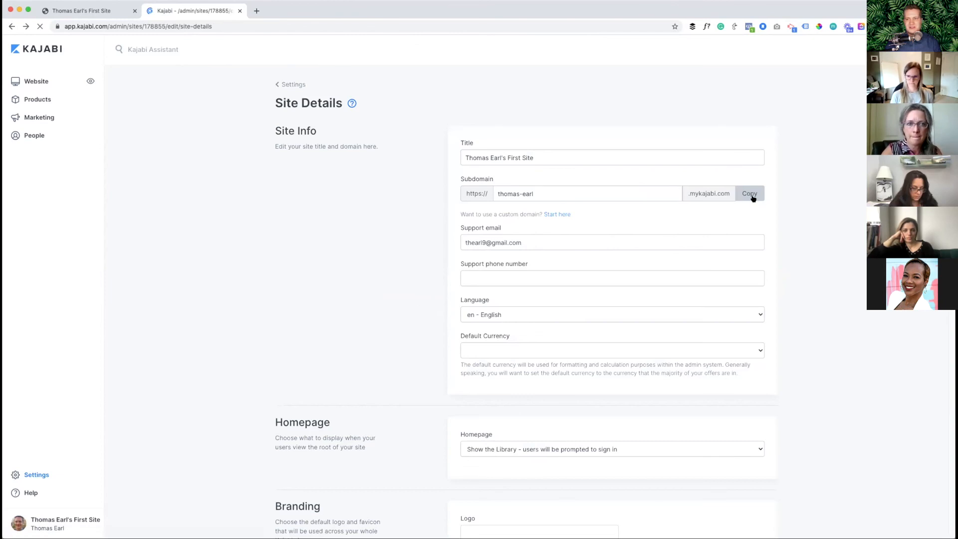
{"action": "left_click", "coordinate": [753, 199]}
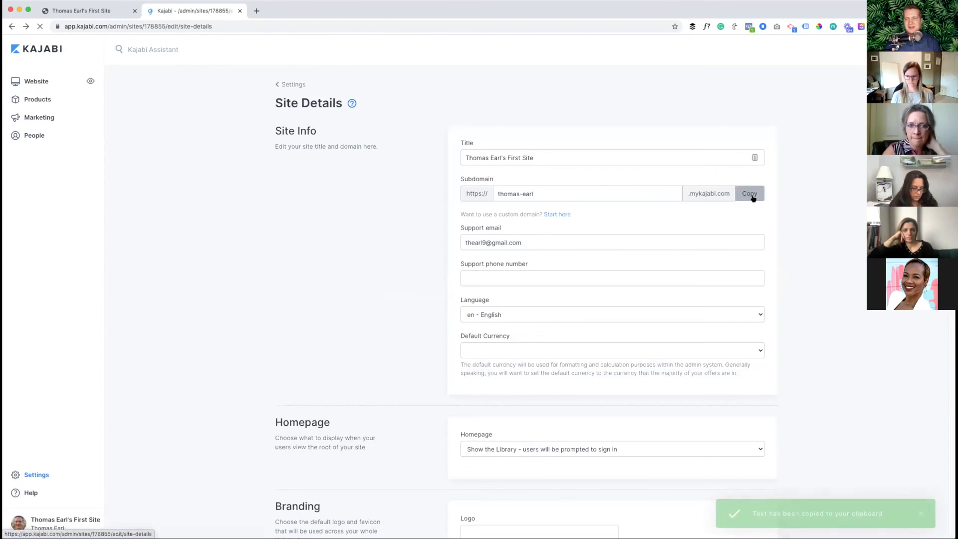
{"action": "left_click", "coordinate": [257, 11]}
{"action": "left_click", "coordinate": [223, 26]}
{"action": "key", "text": "super+v"}
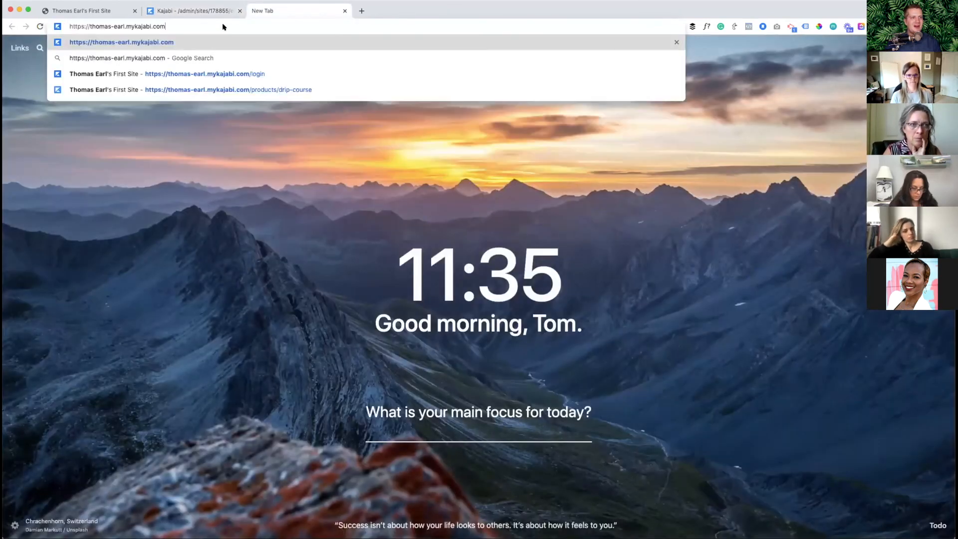
{"action": "type", "text": "/login"}
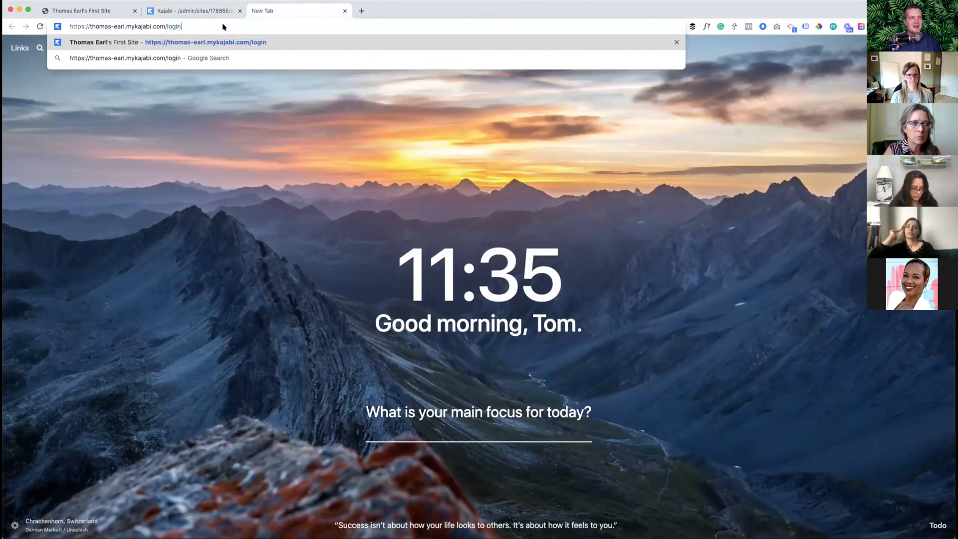
{"action": "key", "text": "Return"}
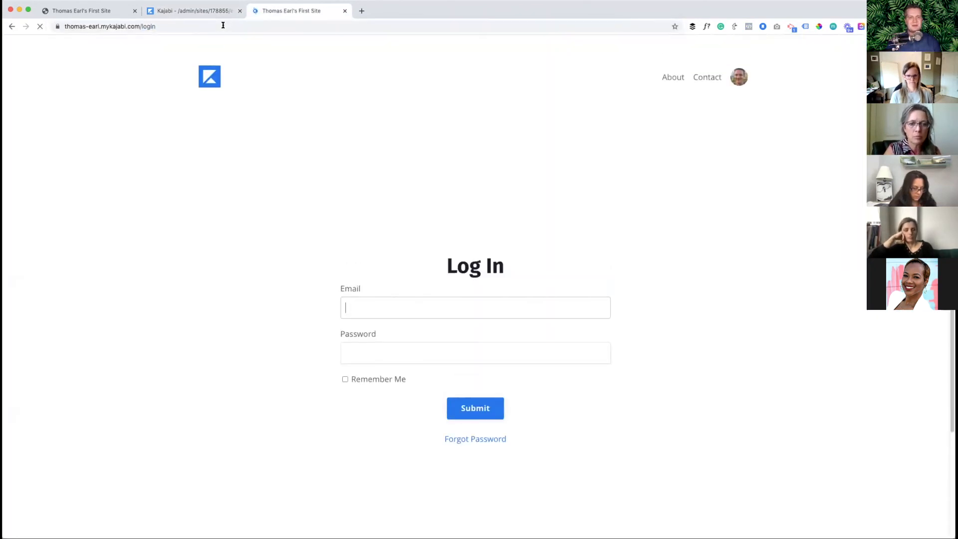
Highlight the login page's address, then view the Fake Course checkout page and return to Site Details.
{"action": "left_click", "coordinate": [223, 26]}
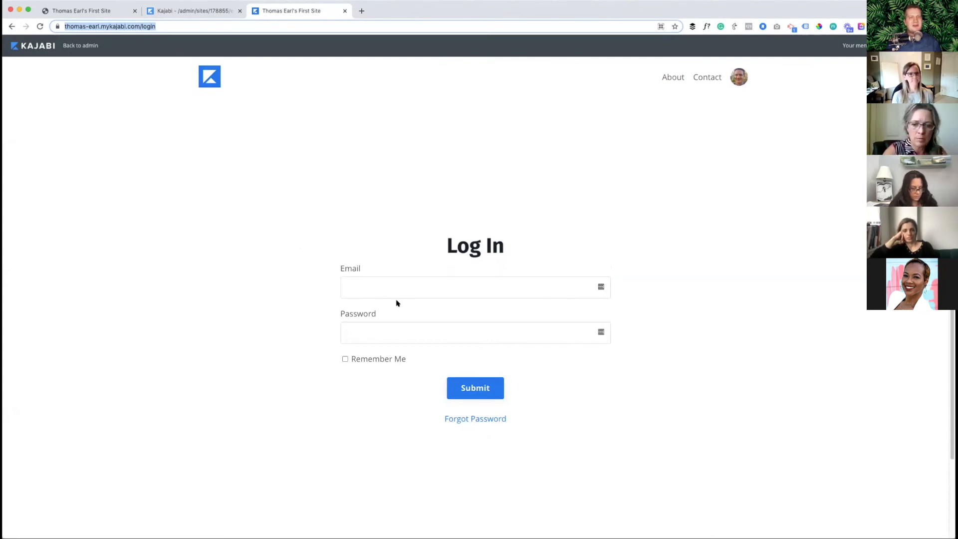
{"action": "left_click", "coordinate": [85, 11]}
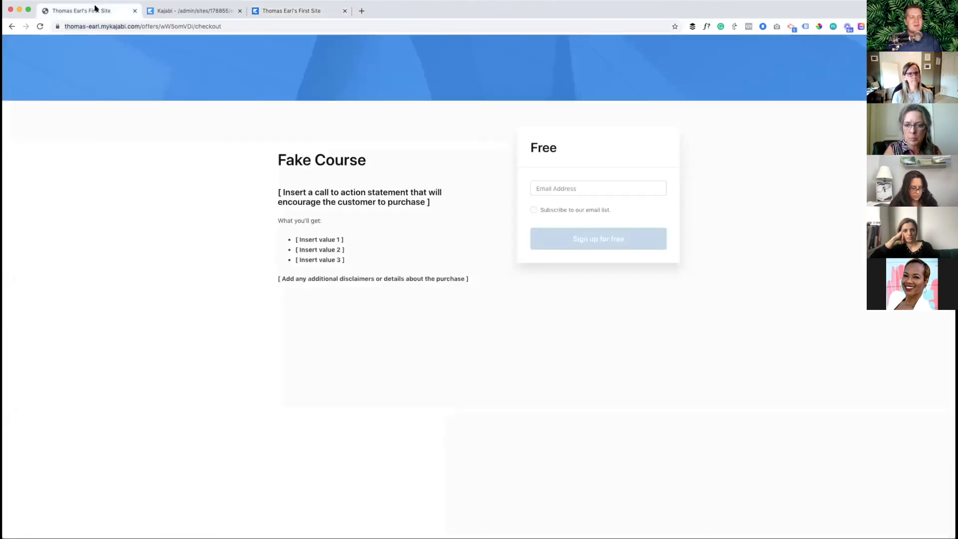
{"action": "left_click", "coordinate": [190, 8]}
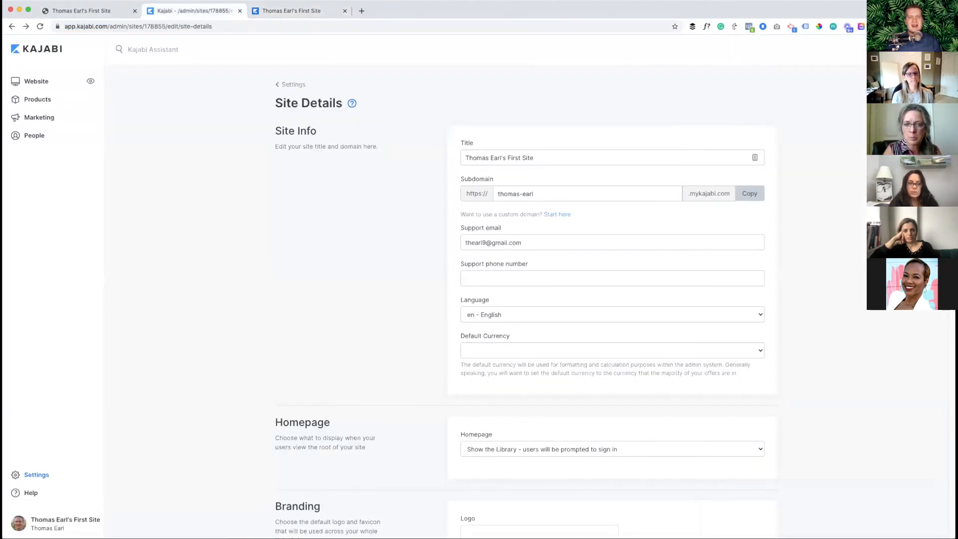